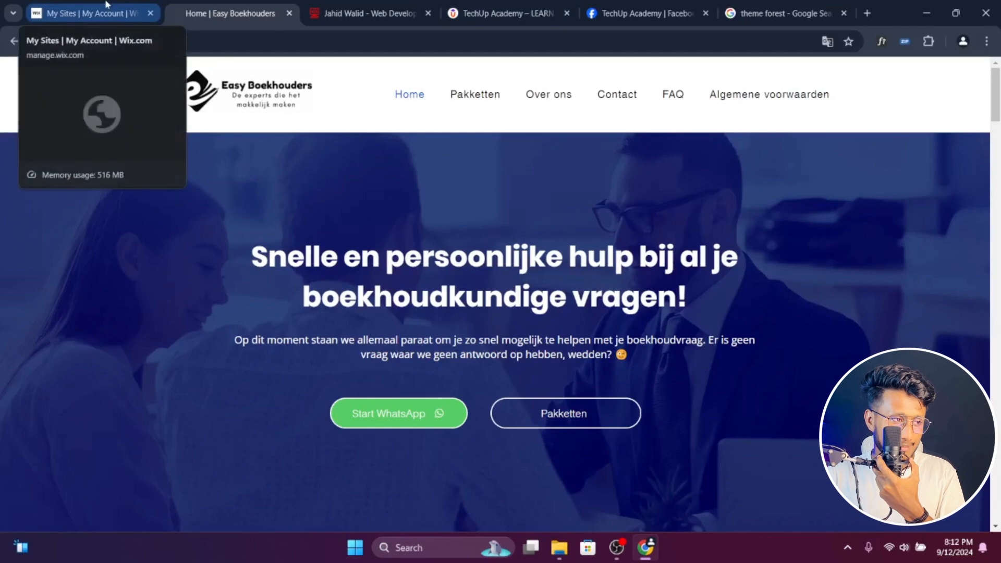
- Examine the Easy Boekhouders home page, including the support section, customer reviews and pricing packages
left_click(106, 4)
left_click(277, 4)
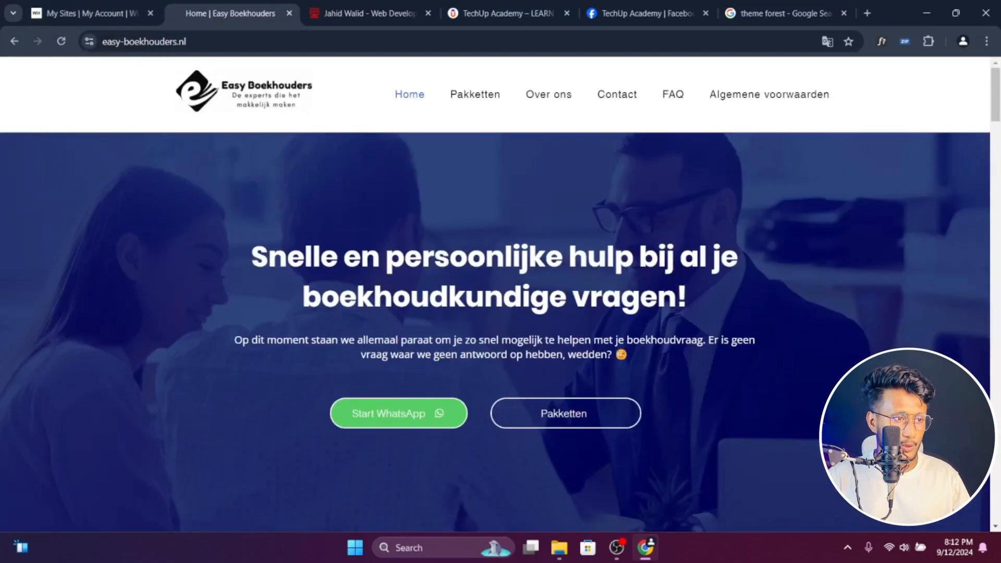
scroll(500, 334, "down", 10)
scroll(501, 334, "down", 15)
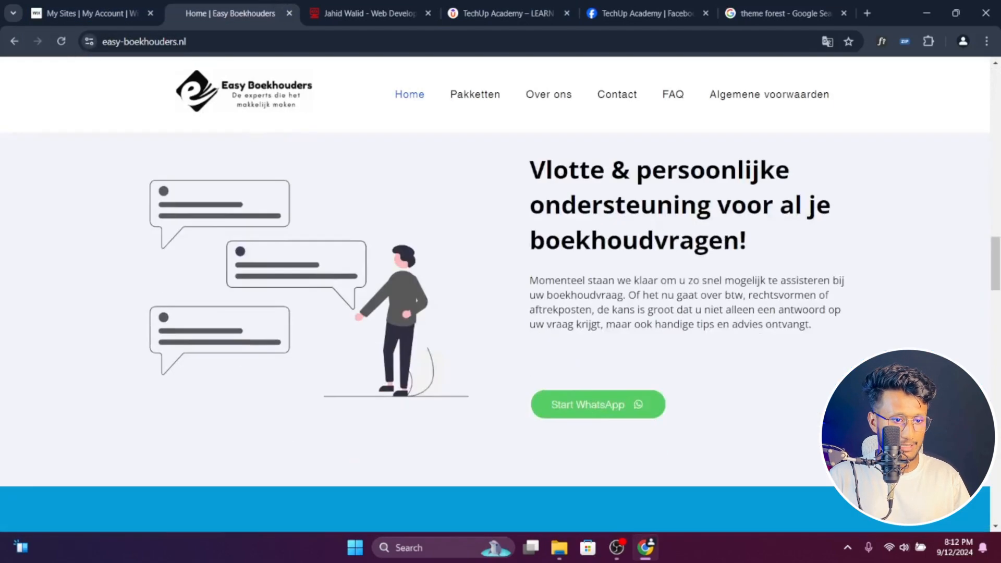
scroll(501, 334, "up", 5)
scroll(255, 250, "up", 5)
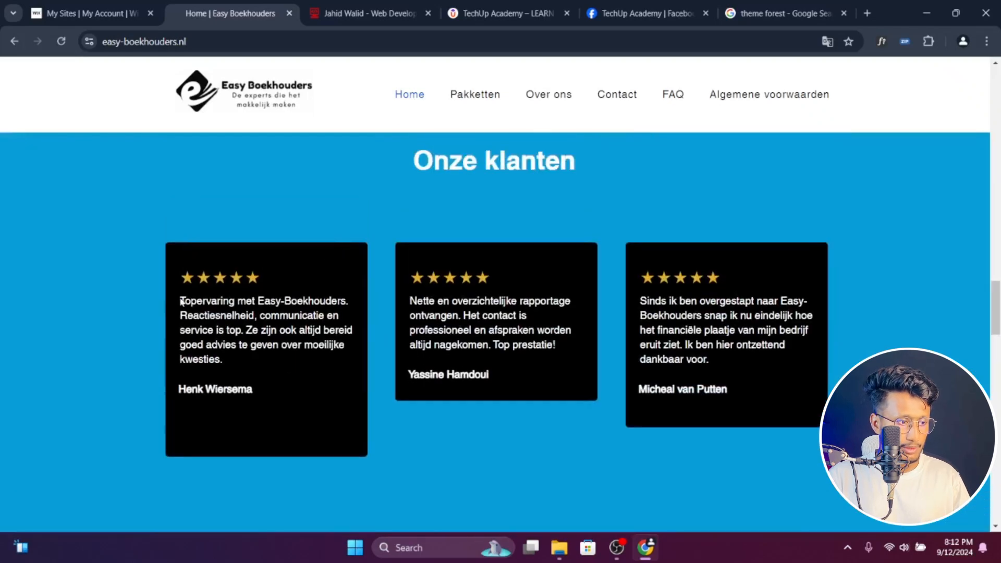
left_click_drag(184, 301, 252, 366)
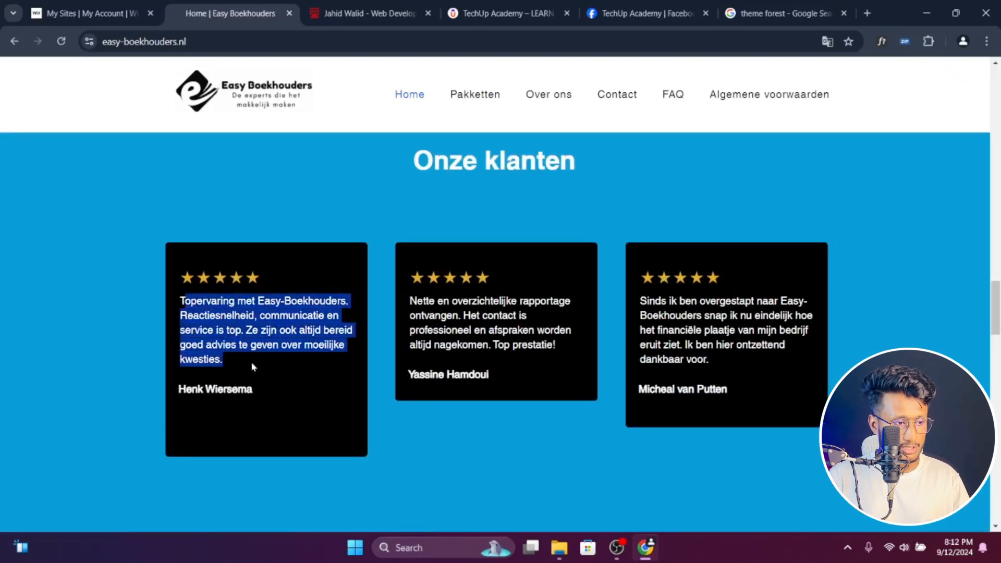
left_click(279, 368)
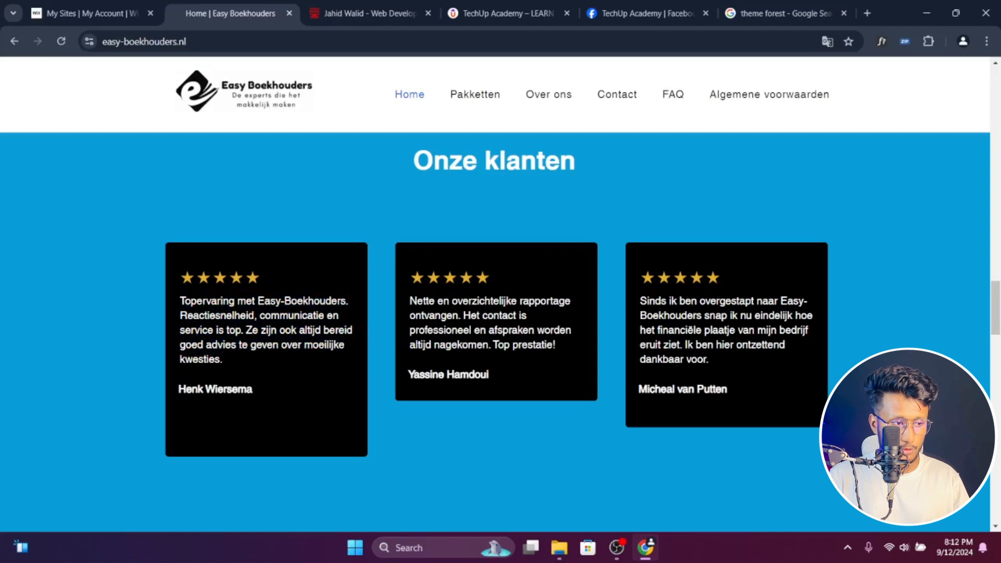
scroll(256, 399, "down", 1)
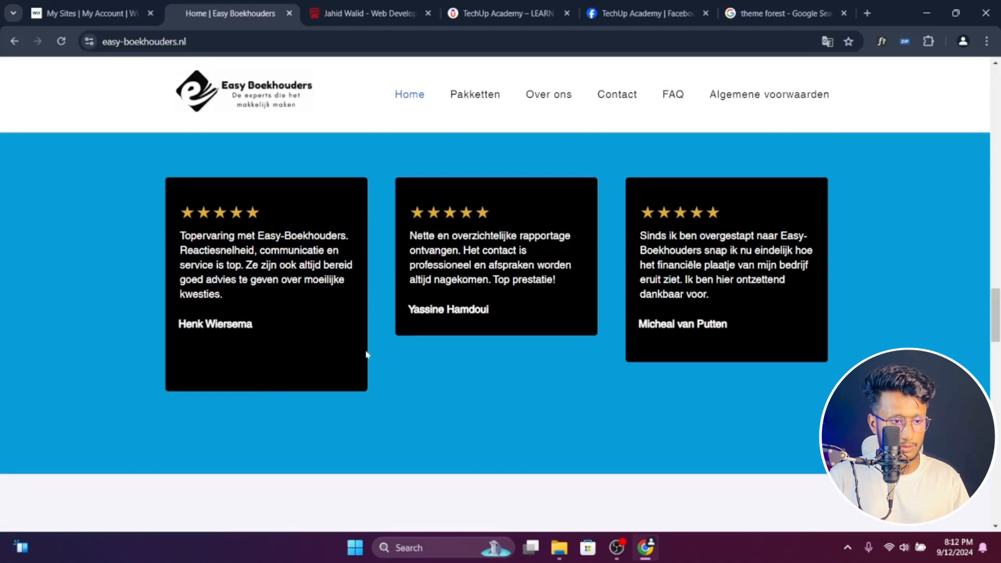
scroll(447, 359, "down", 5)
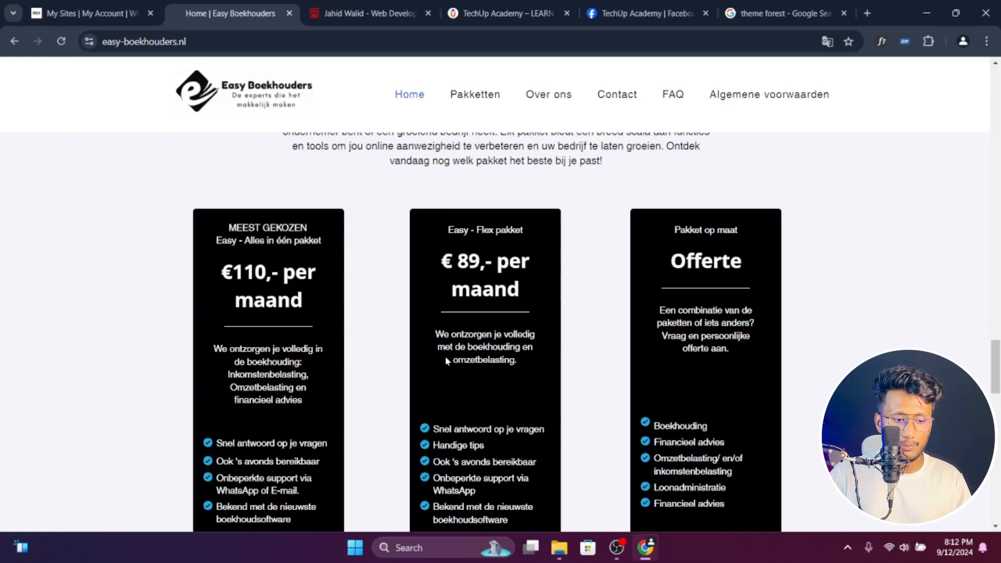
scroll(466, 387, "up", 10)
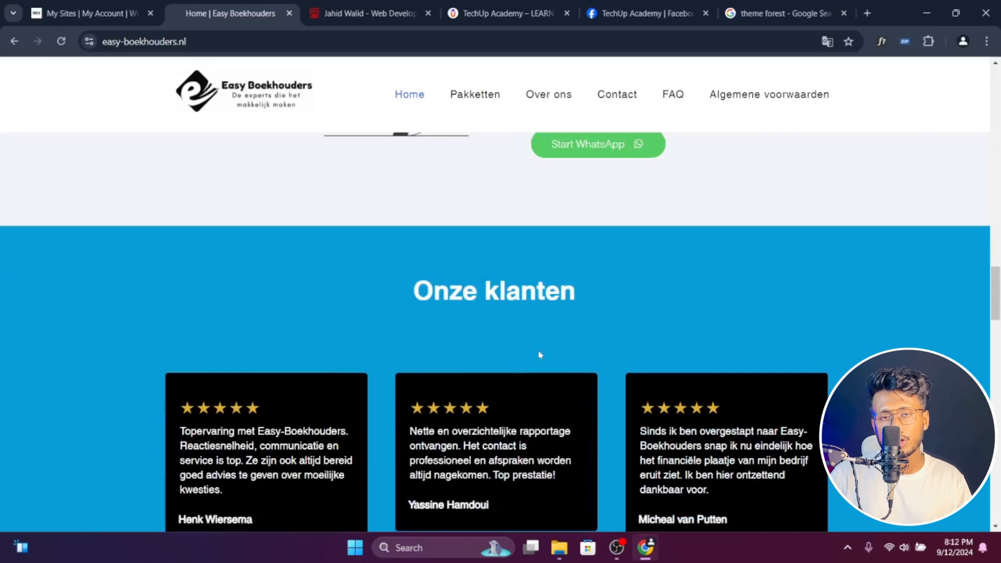
scroll(540, 355, "up", 2)
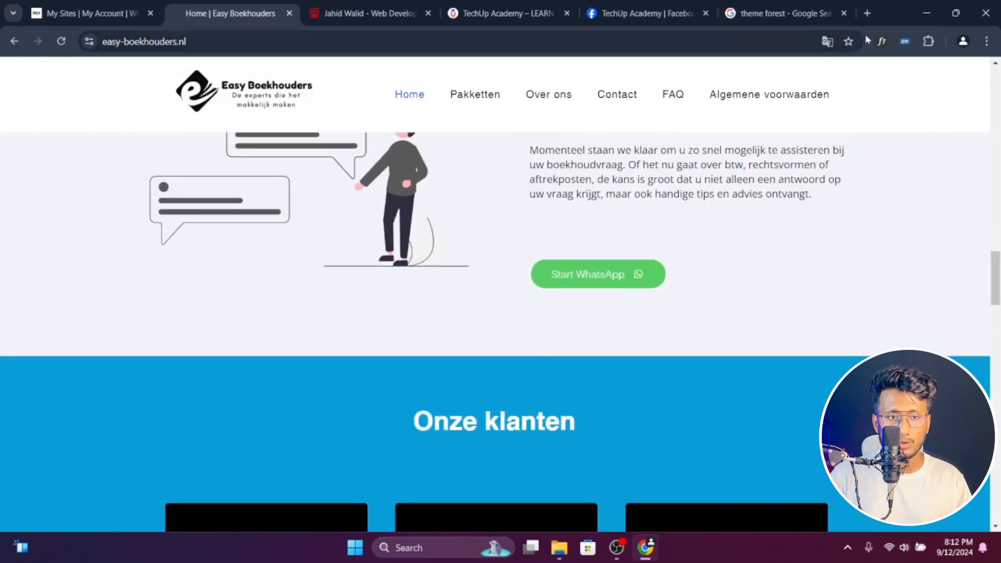
- Search Google for lorem ipsum, open lipsum.com in a new tab and place that tab beside the Easy Boekhouders one
left_click(868, 13)
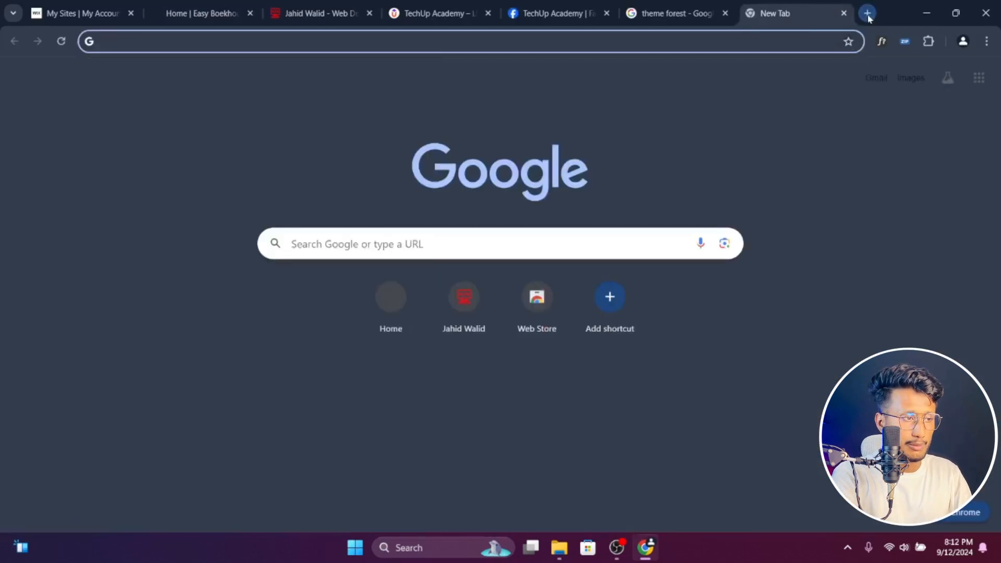
type("lorem")
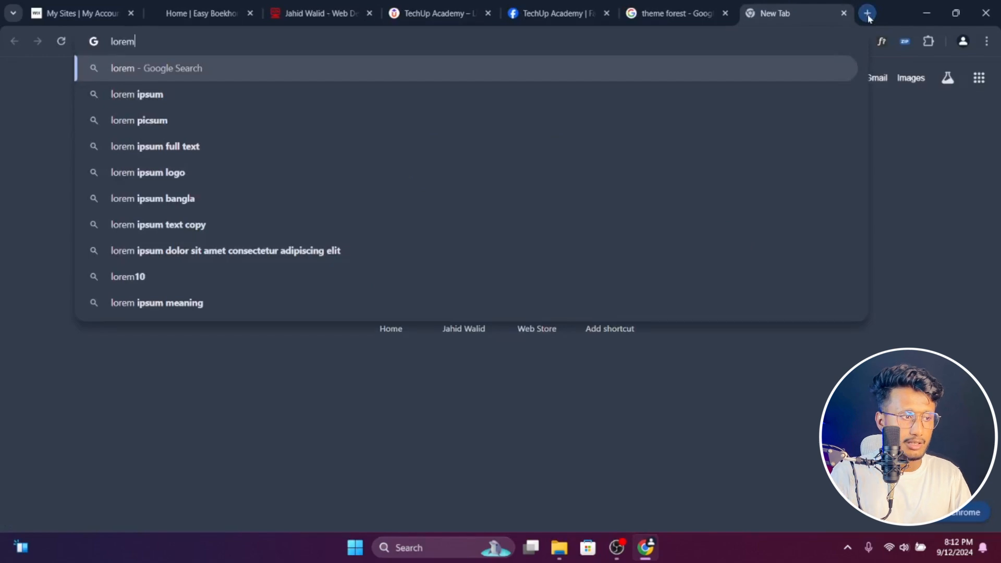
left_click(314, 94)
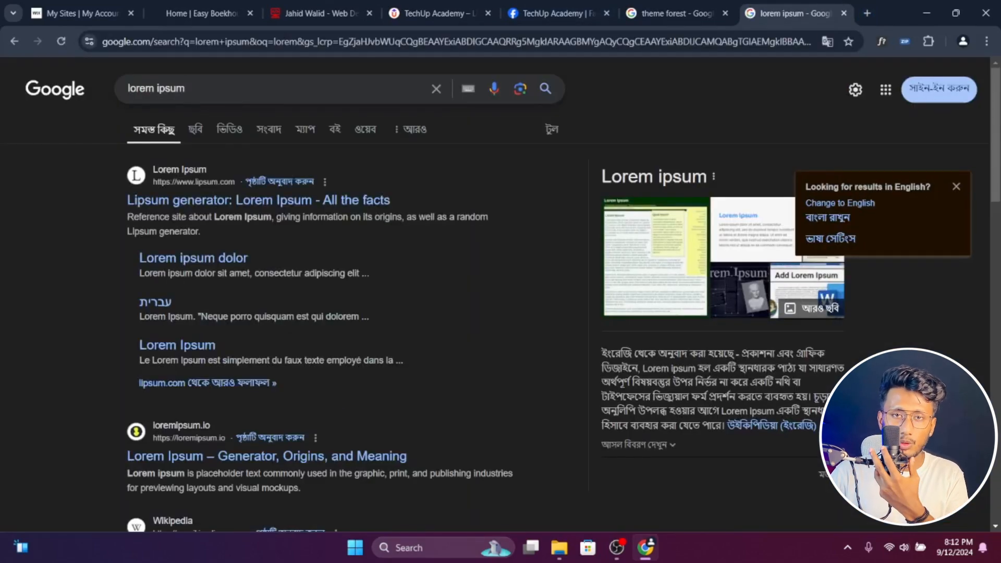
middle_click(228, 203)
left_click(790, 5)
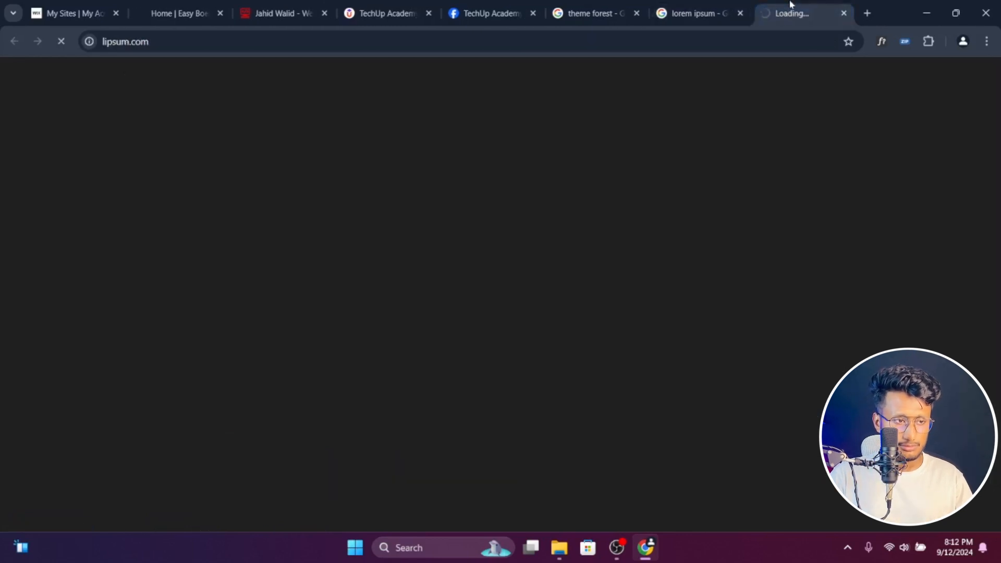
left_click_drag(790, 5, 271, 5)
- Review the Easy Boekhouders home page from the customer reviews through the packages and contact form to the footer, ending at the hero section
left_click(180, 13)
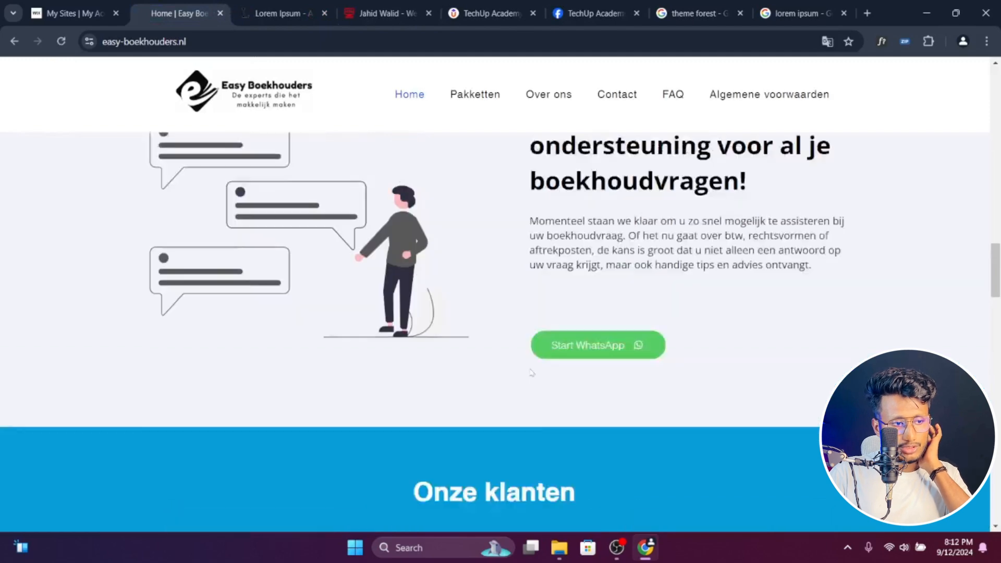
scroll(531, 372, "down", 6)
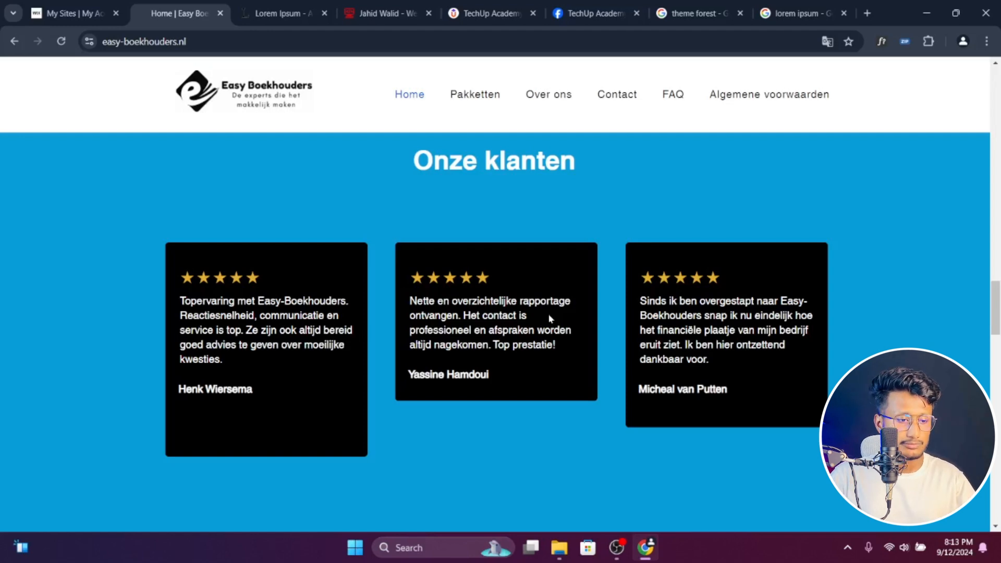
scroll(550, 319, "down", 5)
scroll(219, 450, "up", 6)
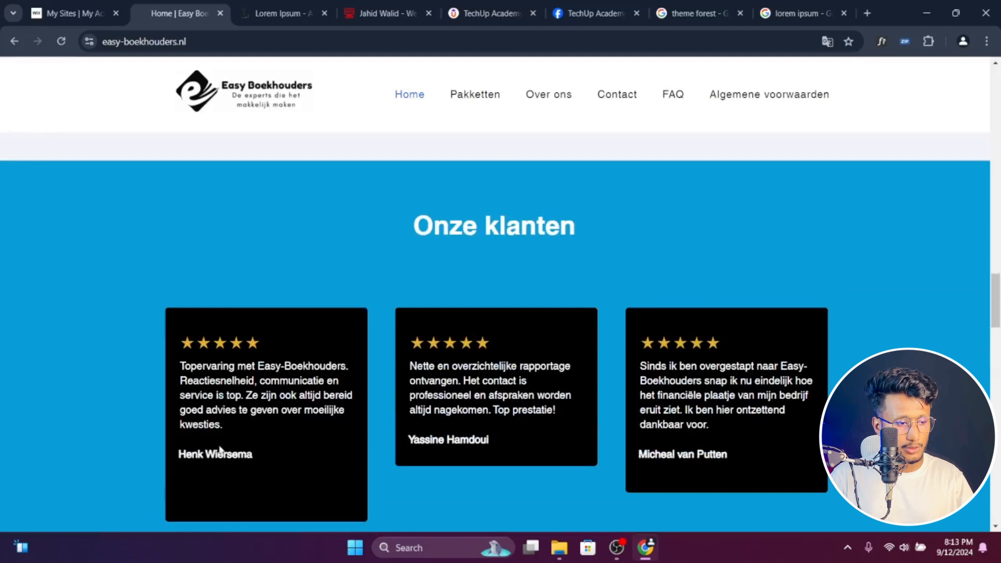
left_click_drag(180, 366, 243, 417)
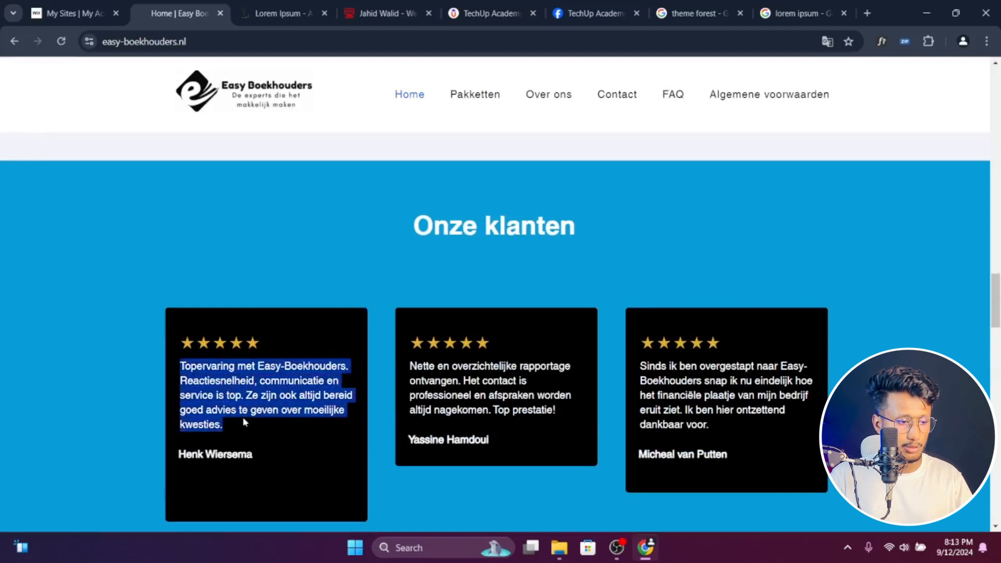
scroll(245, 418, "down", 2)
scroll(455, 380, "down", 8)
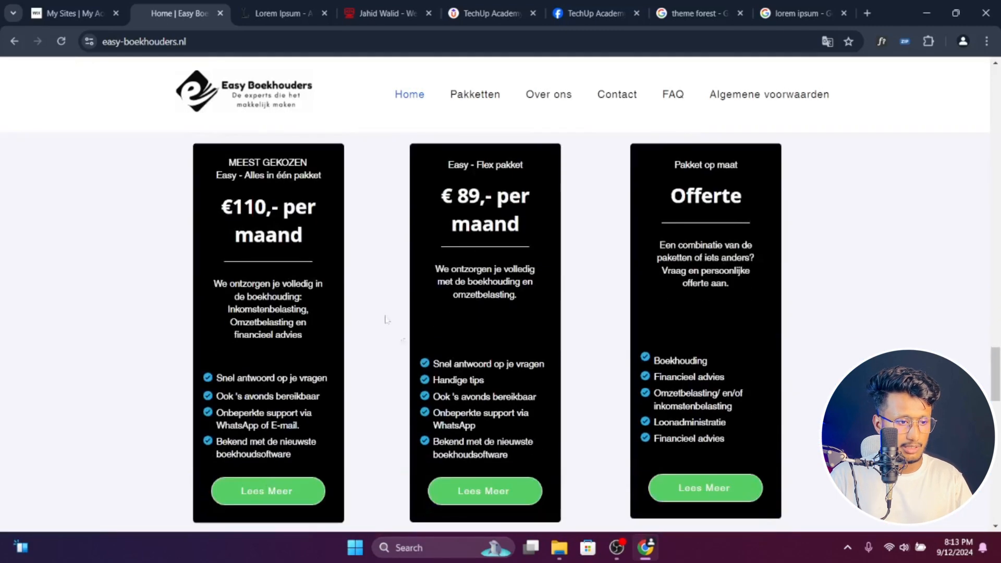
scroll(511, 350, "down", 5)
scroll(510, 346, "down", 5)
scroll(510, 346, "up", 1)
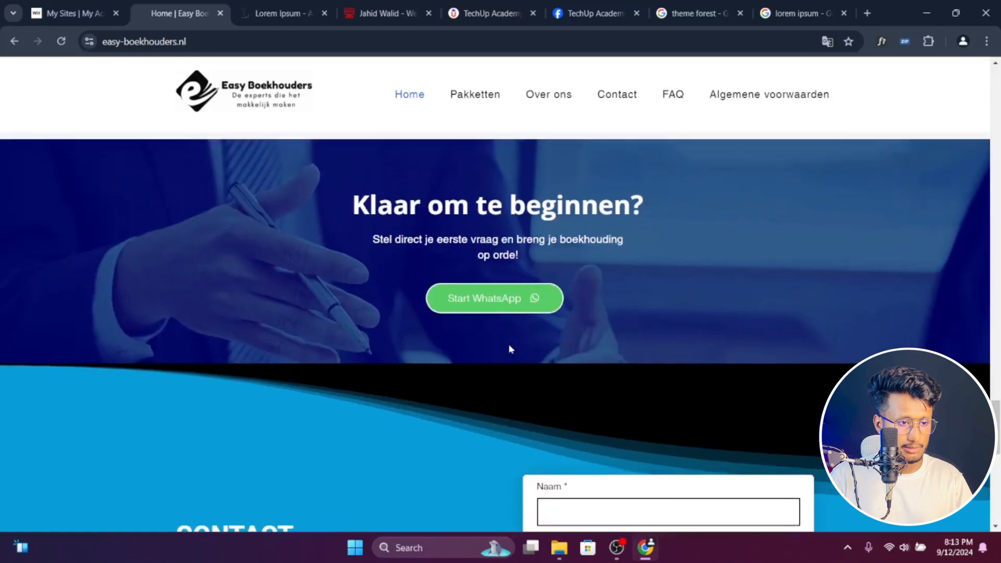
scroll(510, 347, "down", 4)
scroll(602, 290, "down", 6)
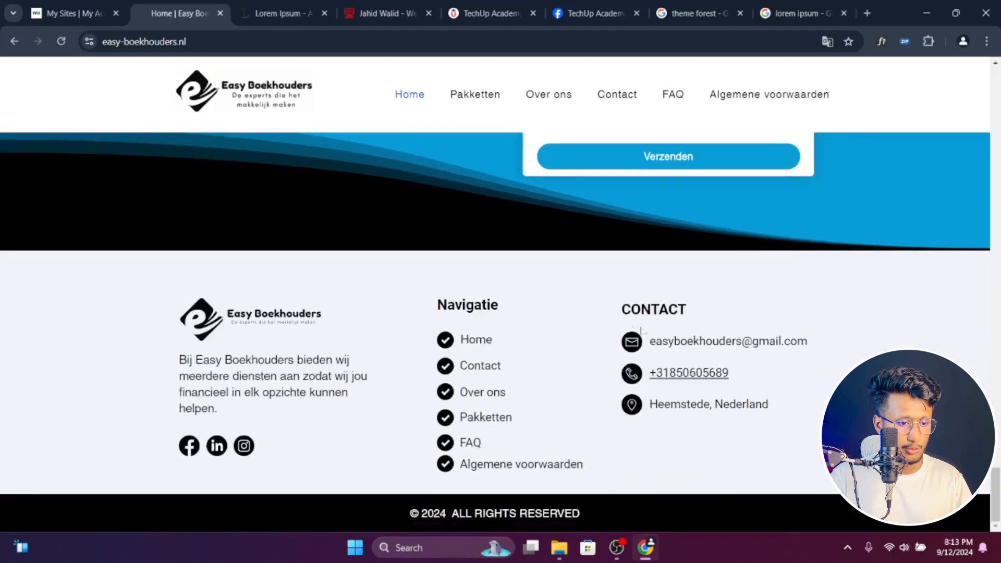
scroll(588, 407, "up", 9)
scroll(588, 408, "up", 20)
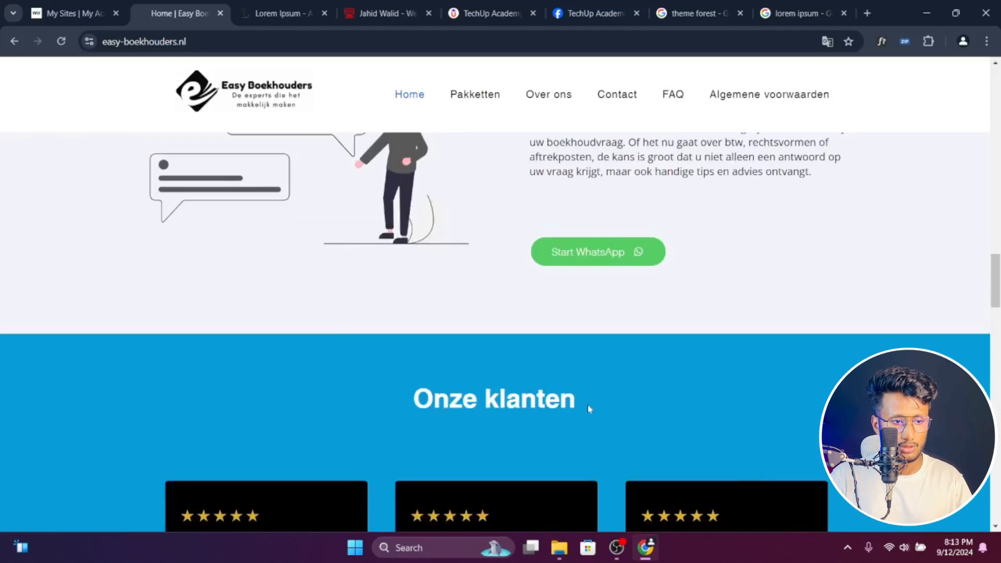
scroll(589, 408, "up", 8)
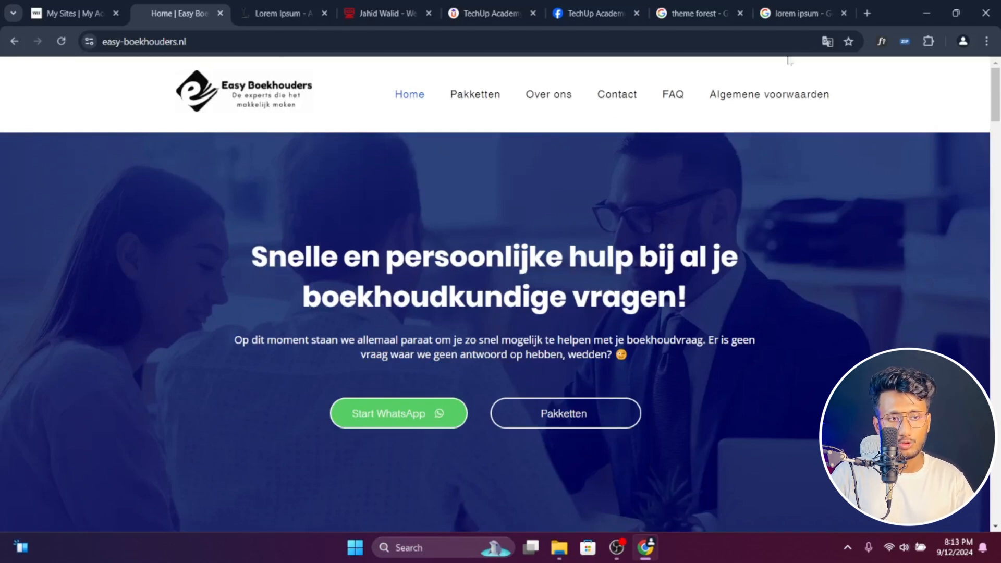
- Search Google for "what font", open the WhatFont Chrome Web Store page in a new tab and show the list of installed extensions
left_click(866, 12)
type("what font")
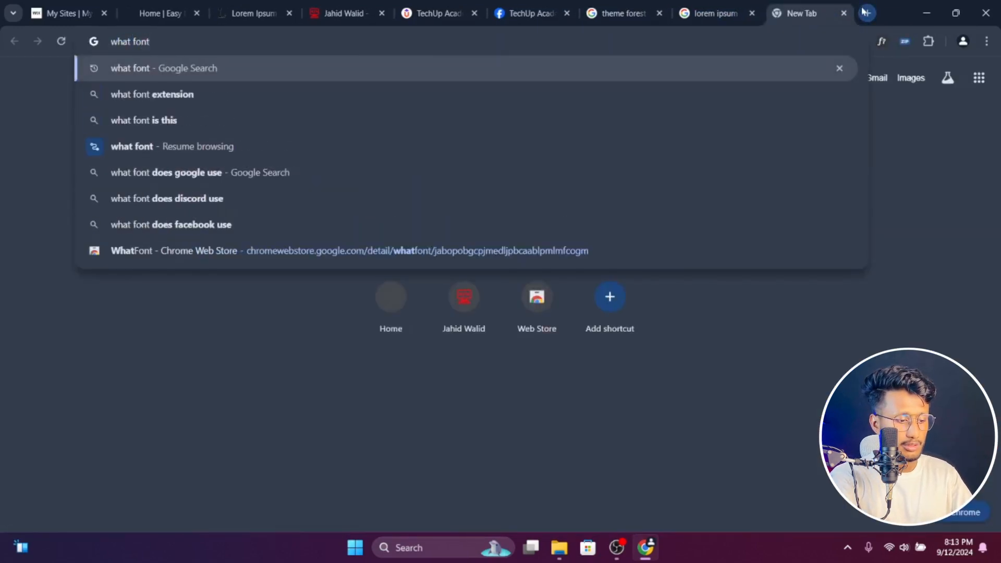
key("Return")
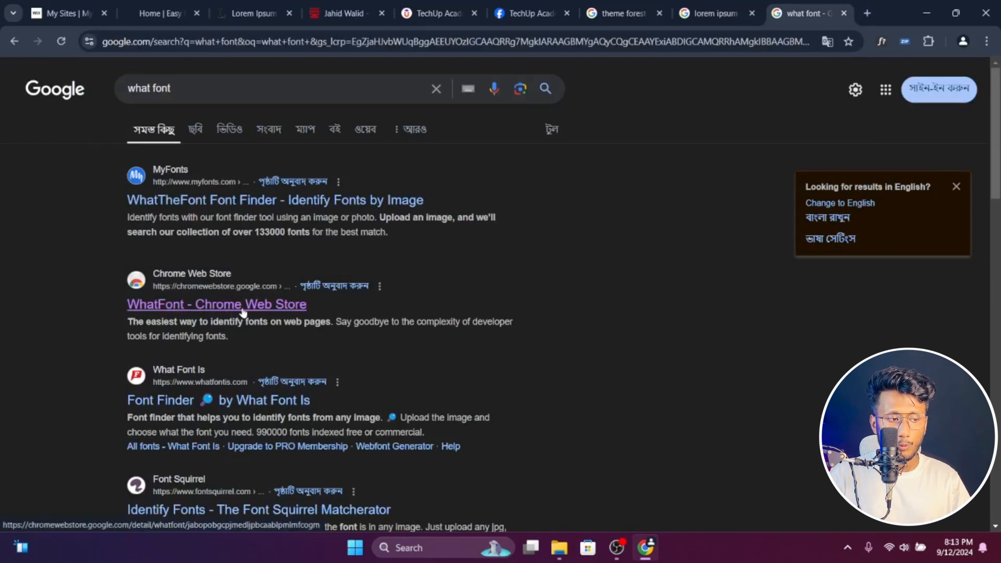
middle_click(267, 312)
key("ctrl+Tab")
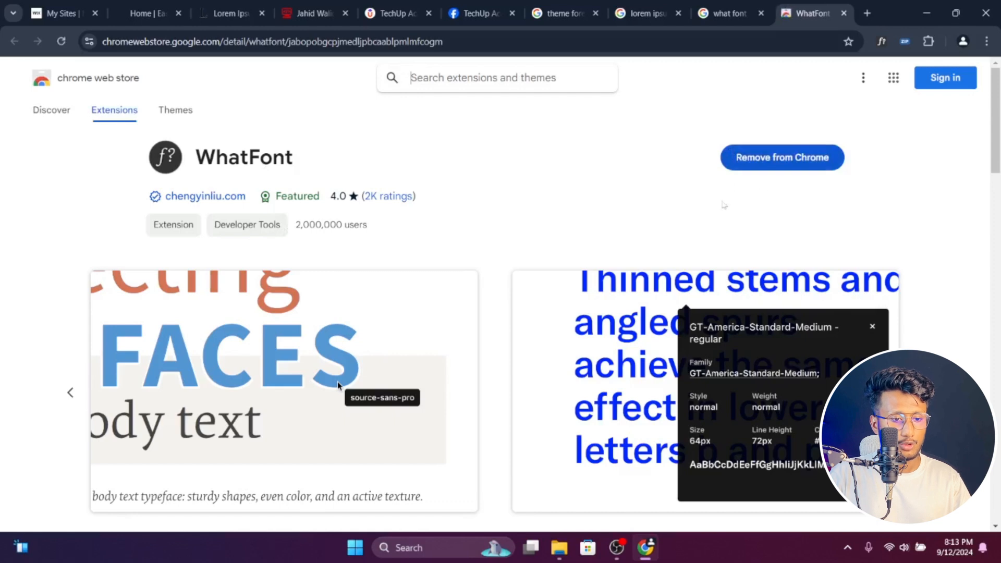
left_click(929, 41)
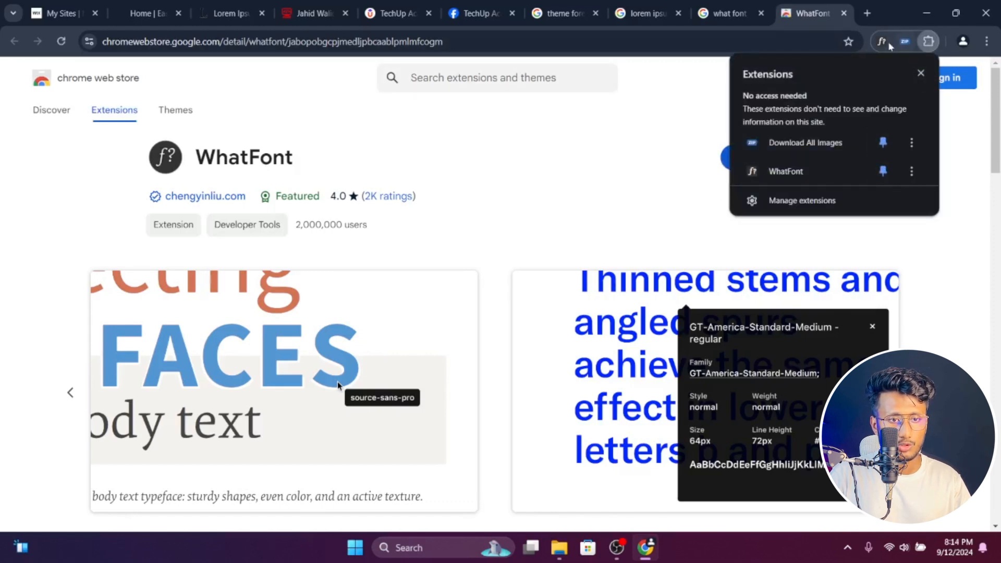
- Search Google for "al img downloder" and open the Download All Images extension's Chrome Web Store page in a new tab
left_click(869, 10)
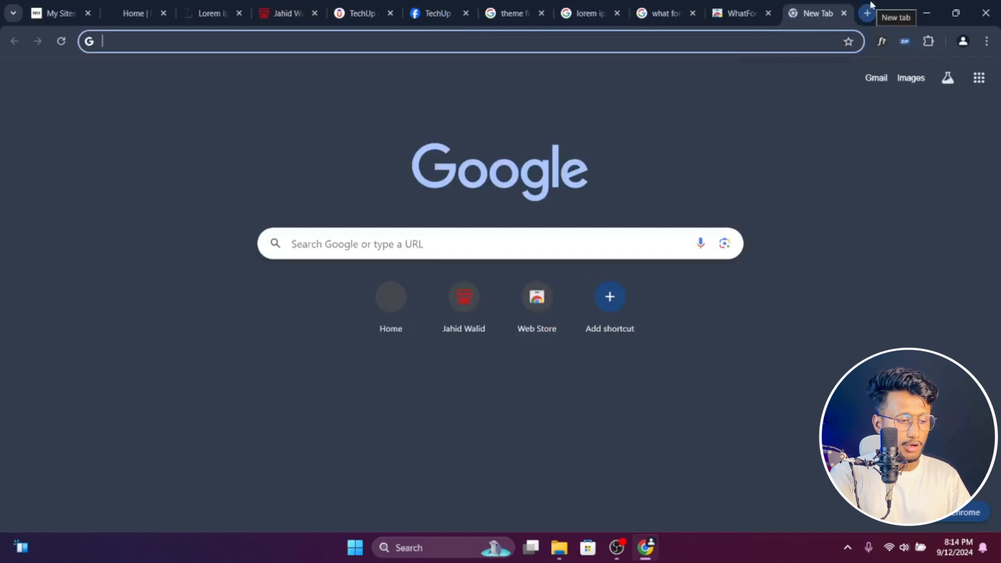
type("al img ")
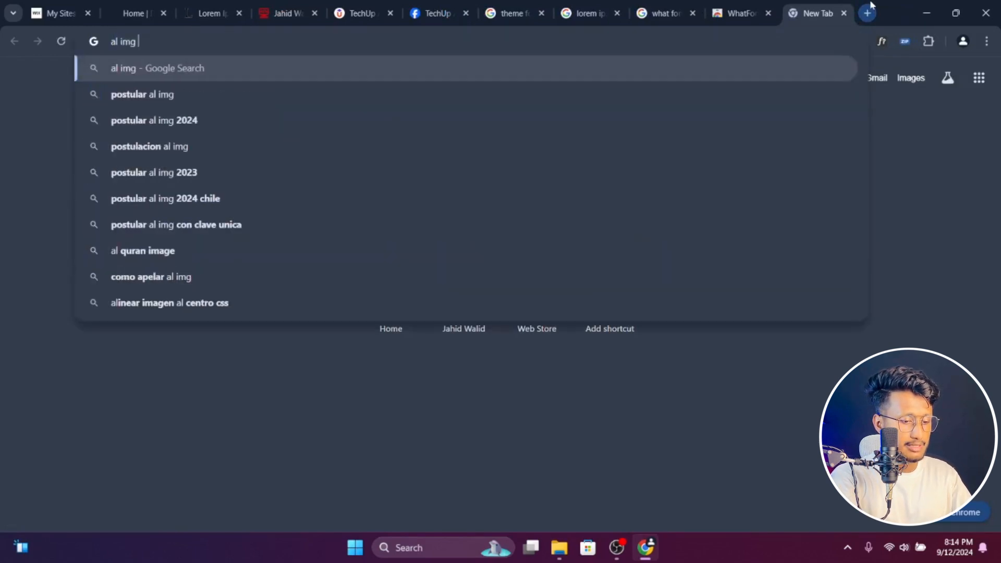
type("downloder")
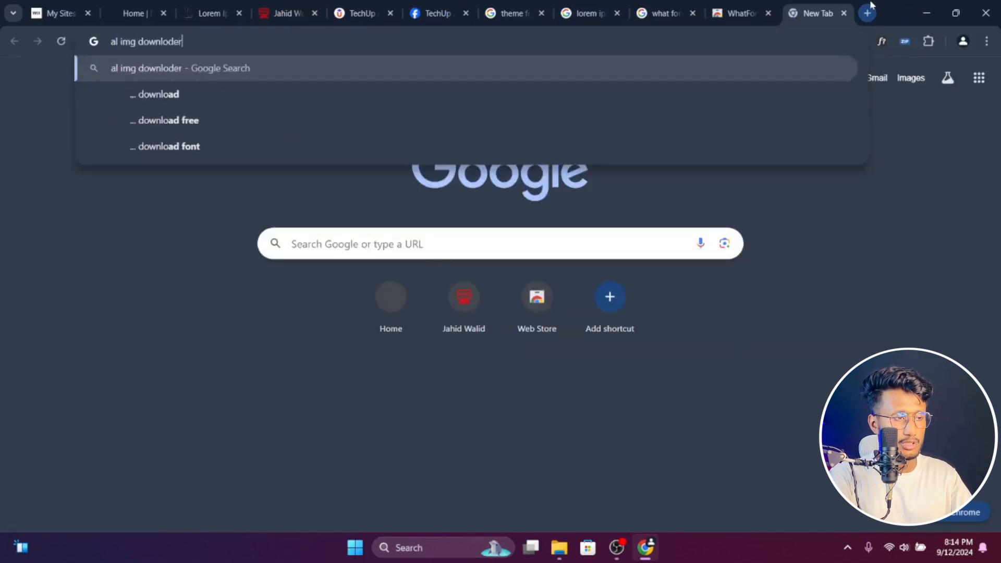
key("Return")
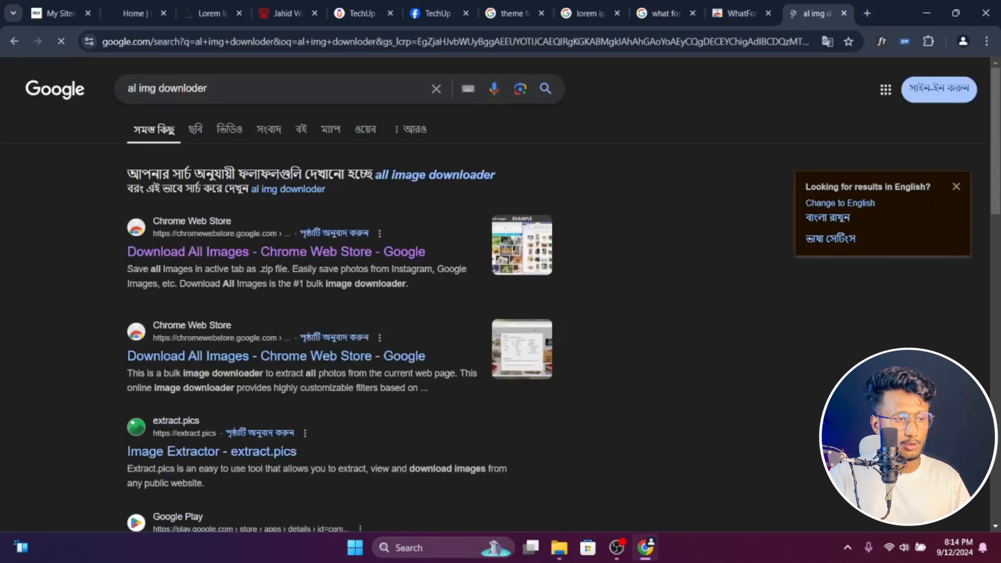
middle_click(181, 254)
key("ctrl+Tab")
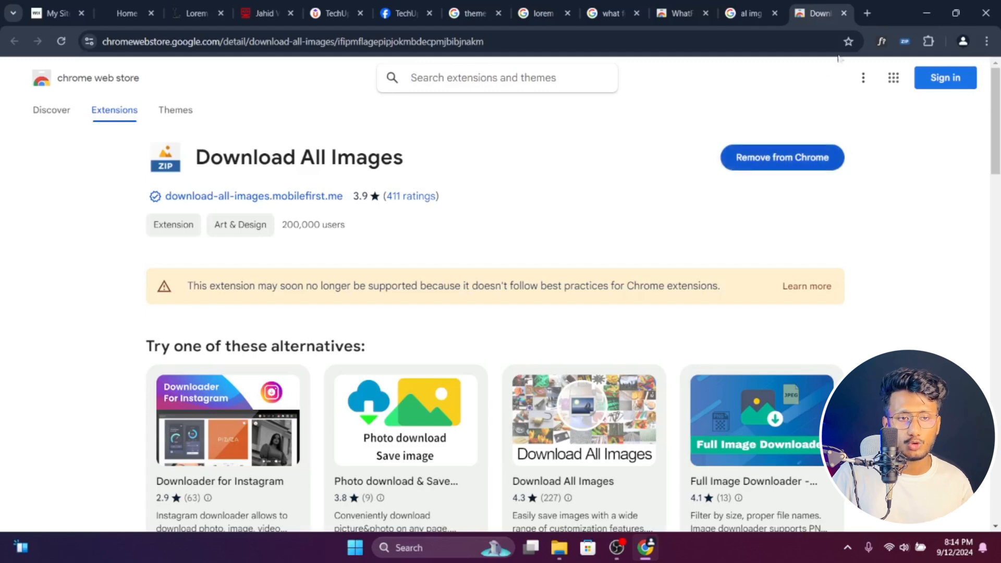
- Open a blank tab, check the services section of the Easy Boekhouders home page and return to the blank tab
left_click(865, 14)
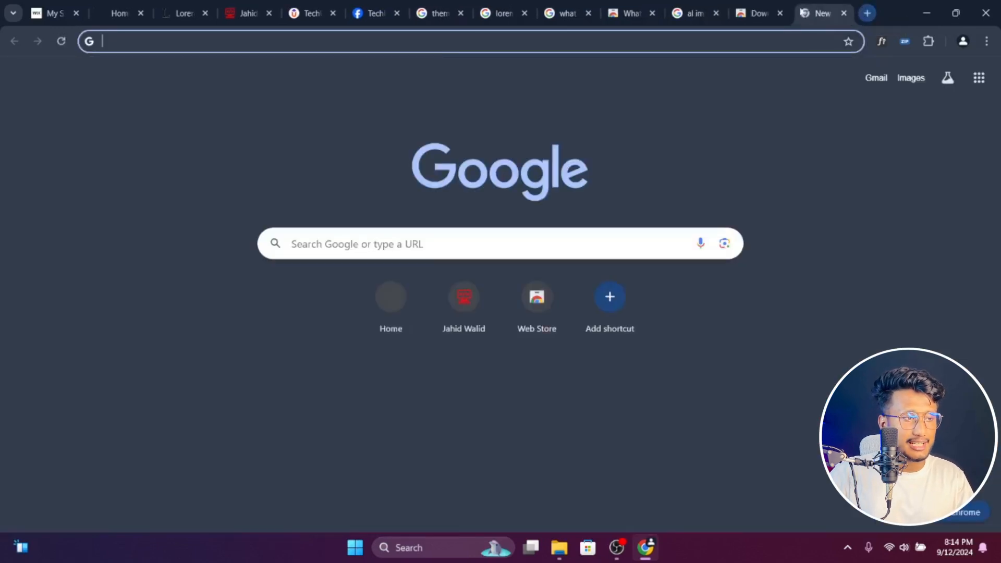
left_click(119, 13)
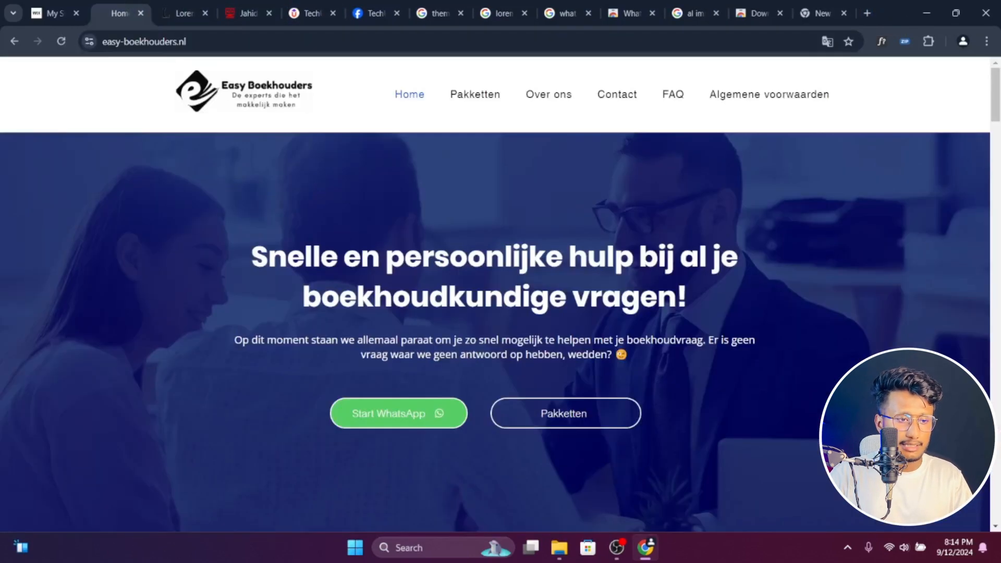
scroll(414, 244, "down", 9)
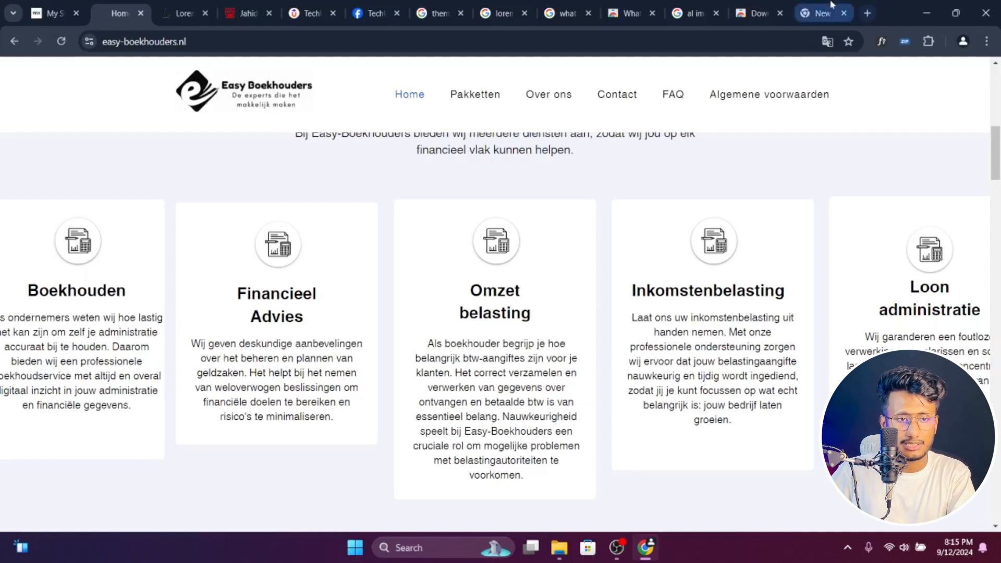
left_click(820, 13)
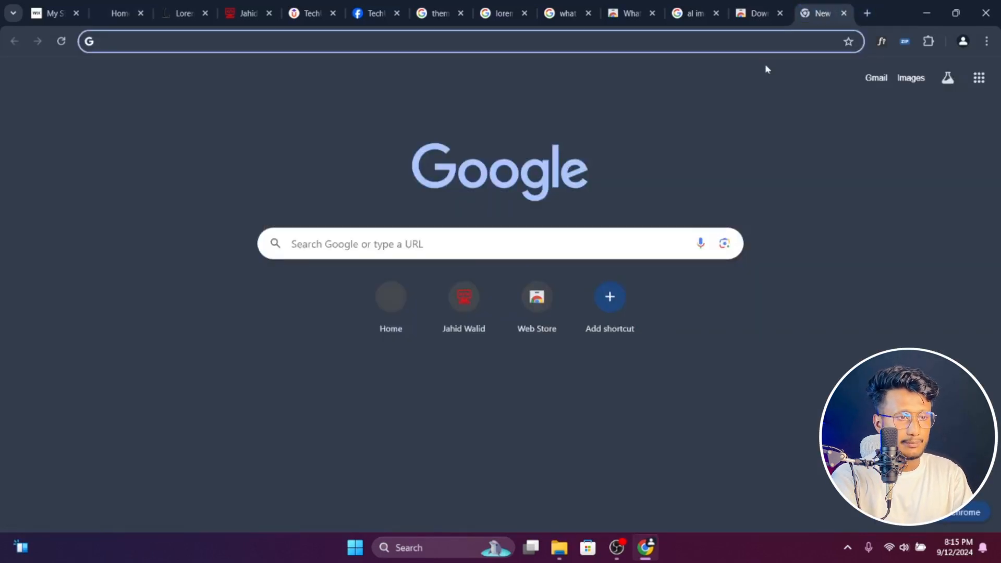
- Search Google for "theme forest" and open the ThemeForest home page in a new tab
type("the")
key("Return")
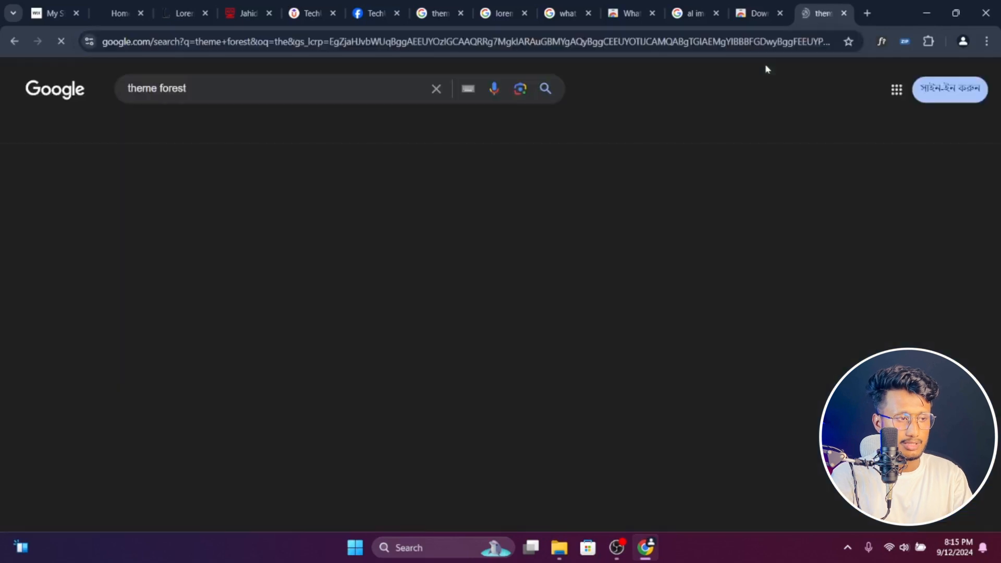
left_click(158, 252, "ctrl")
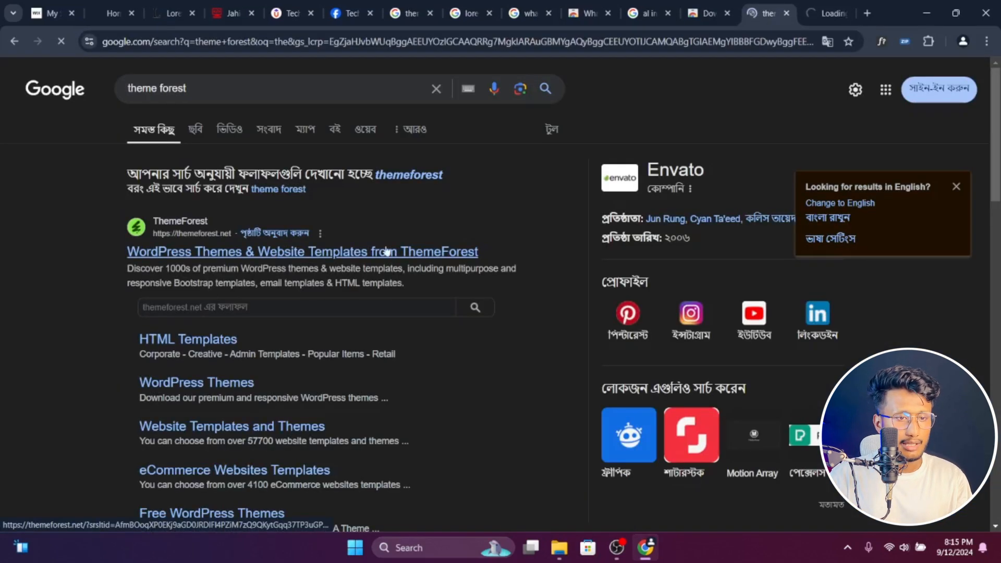
left_click(810, 12)
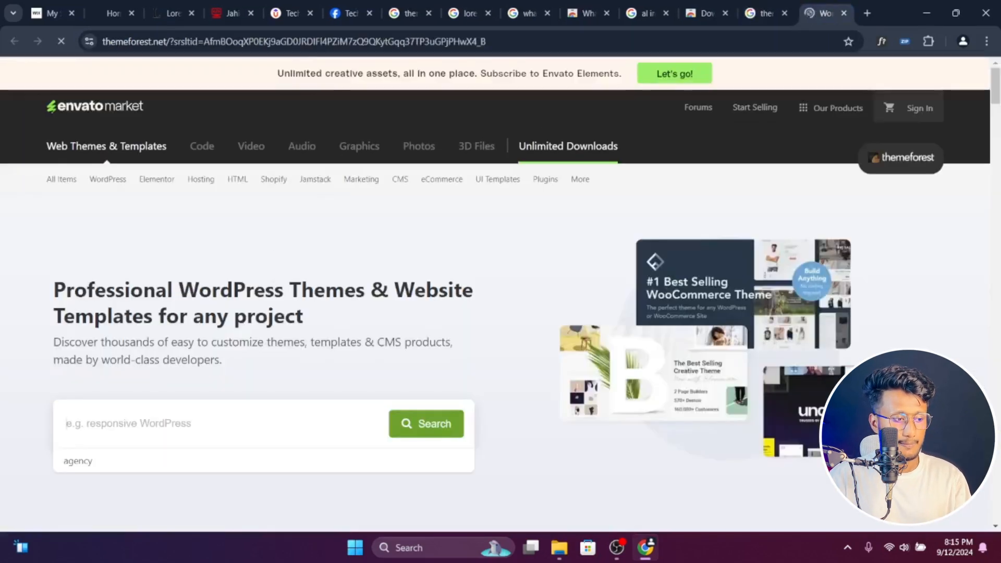
- Search ThemeForest for "ecommmarce theme"
type("ecommmar")
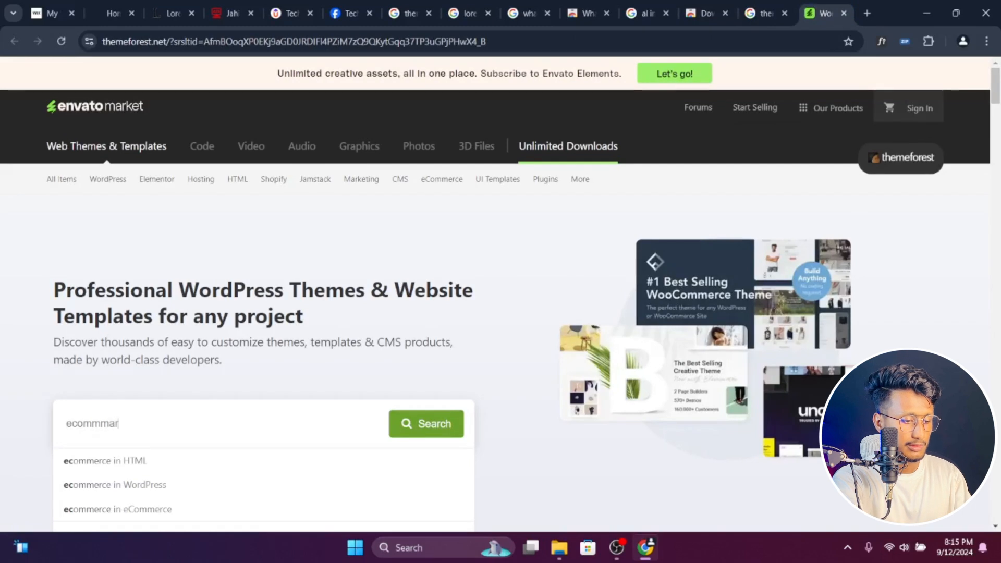
type("ce theme")
key("Return")
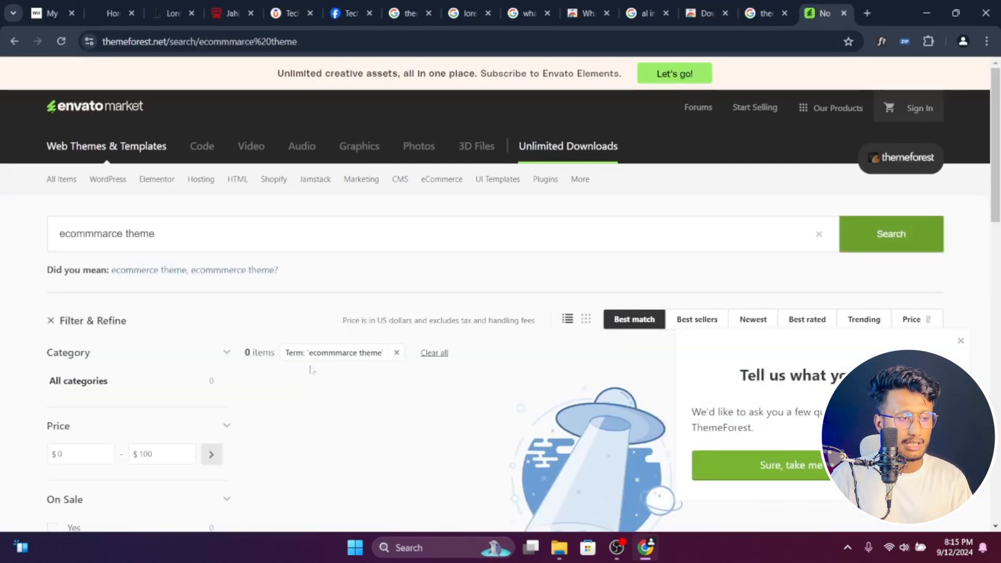
- Replace the ThemeForest search term with "eloctonic" and run the search
triple_click(206, 234)
left_click(206, 235)
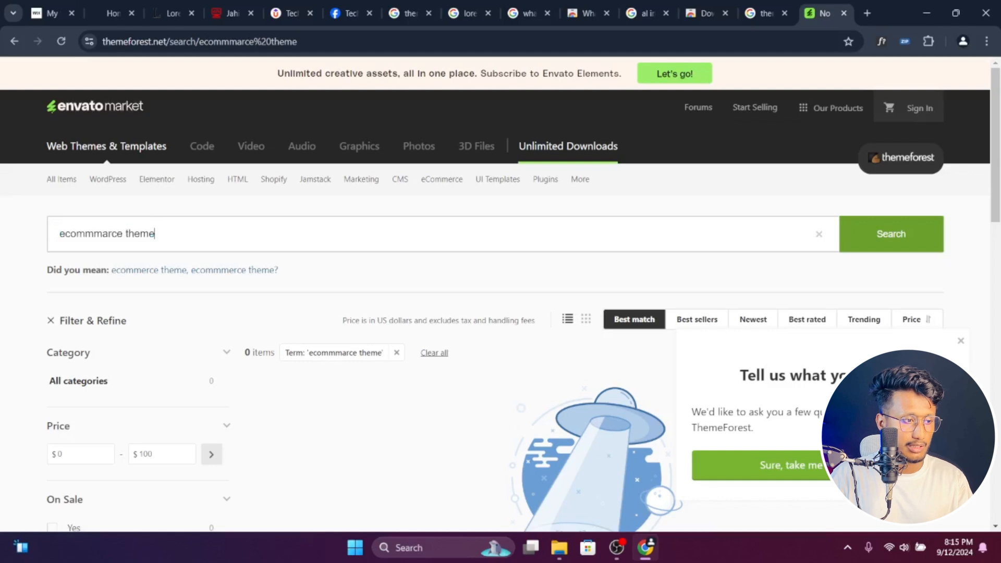
key("ctrl+a")
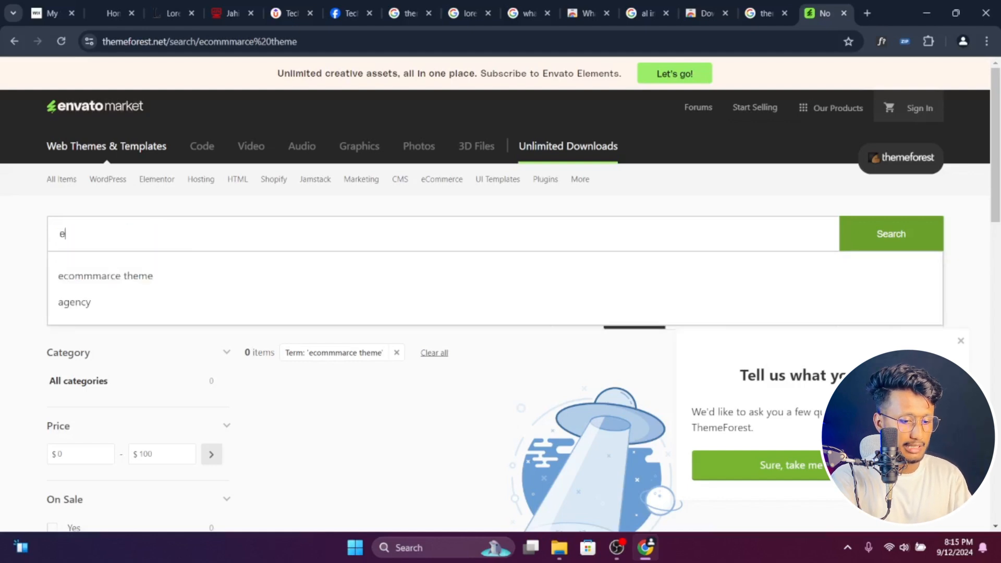
type("loctonic")
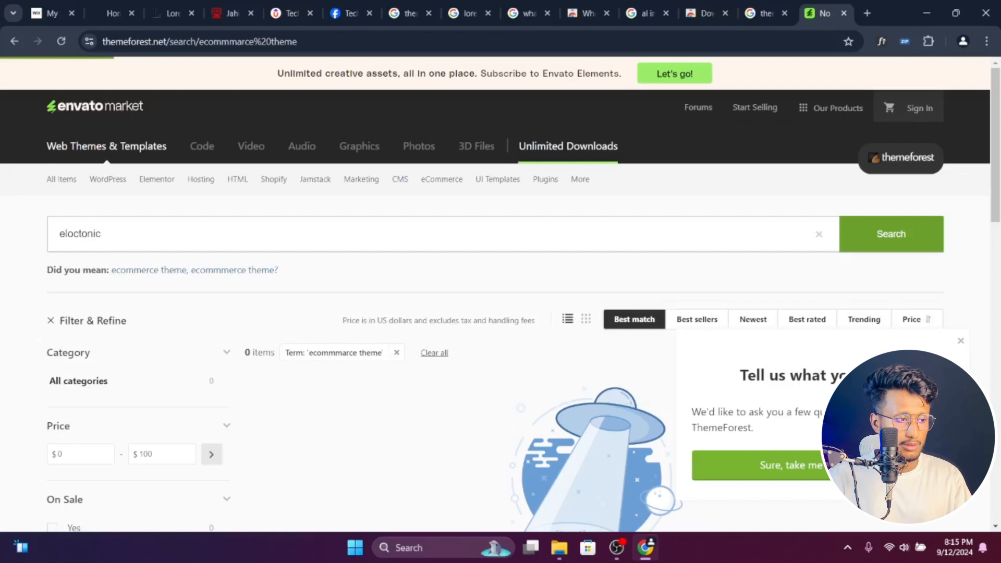
- Search Google for the word "eloctonic", extend the query to "eloctonic wordpress theme" and accept the corrected spelling "electronic wordpress theme"
left_click(87, 233)
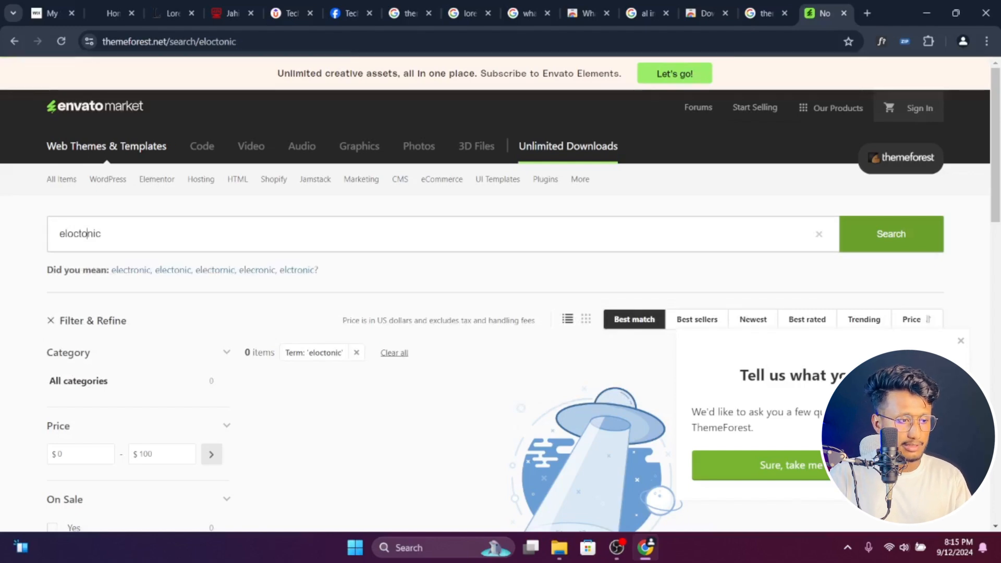
right_click(85, 234)
left_click(217, 405)
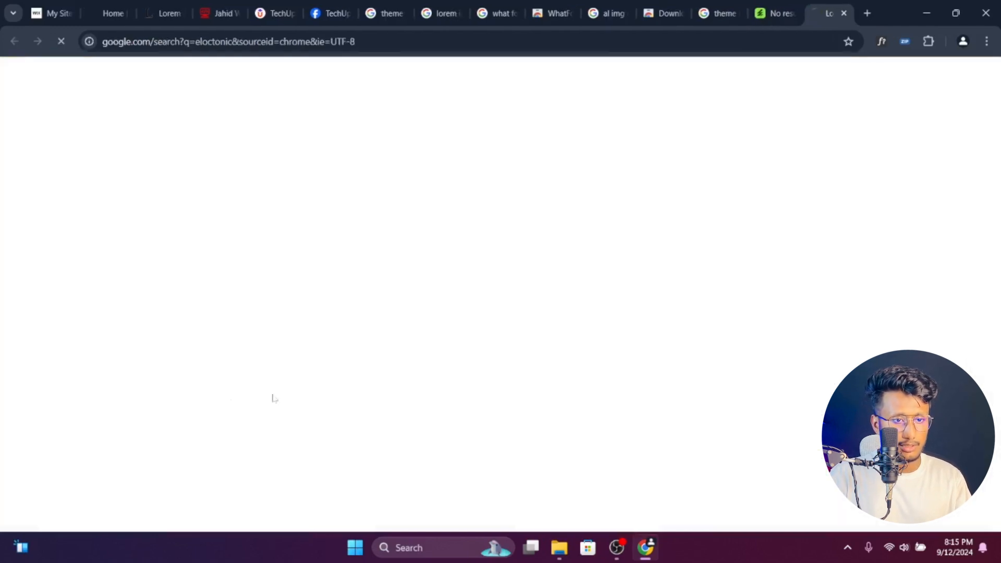
left_click(170, 88)
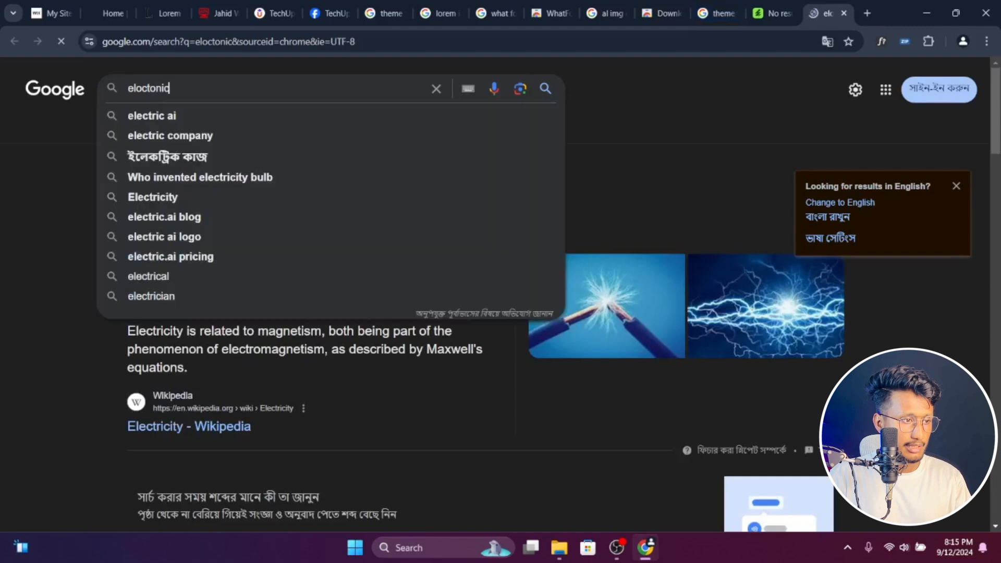
type("wordpr")
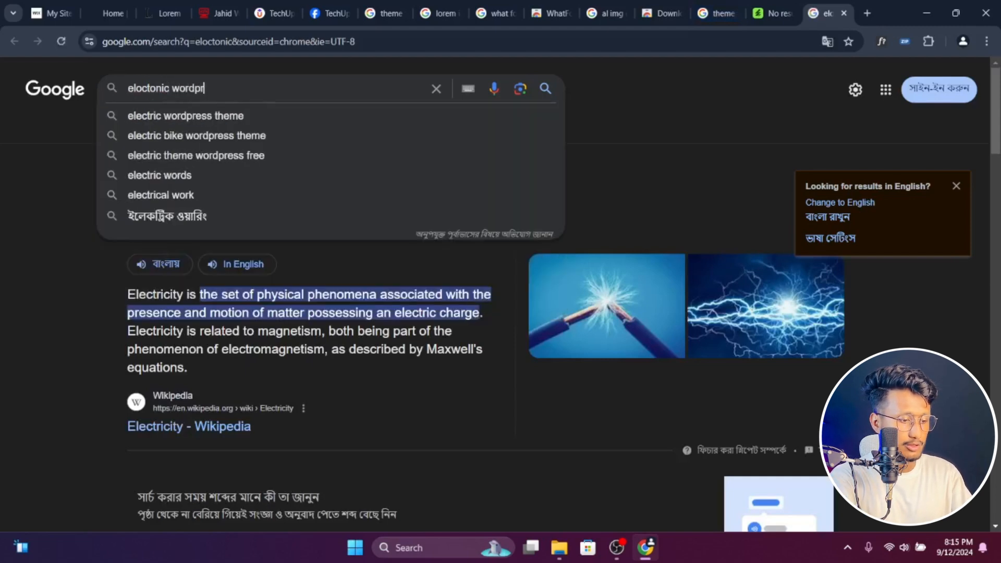
type("ess theme")
key("Return")
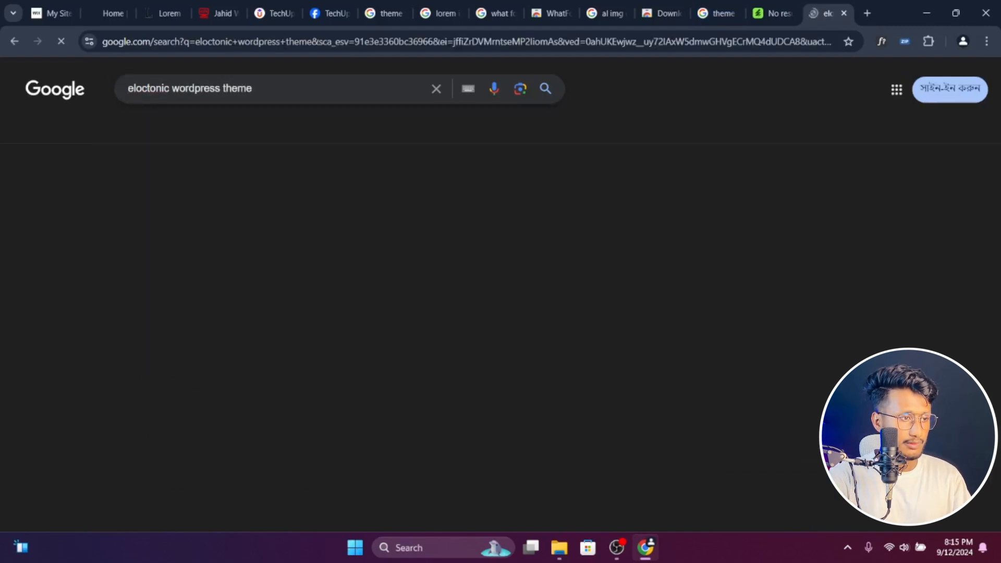
left_click(433, 175)
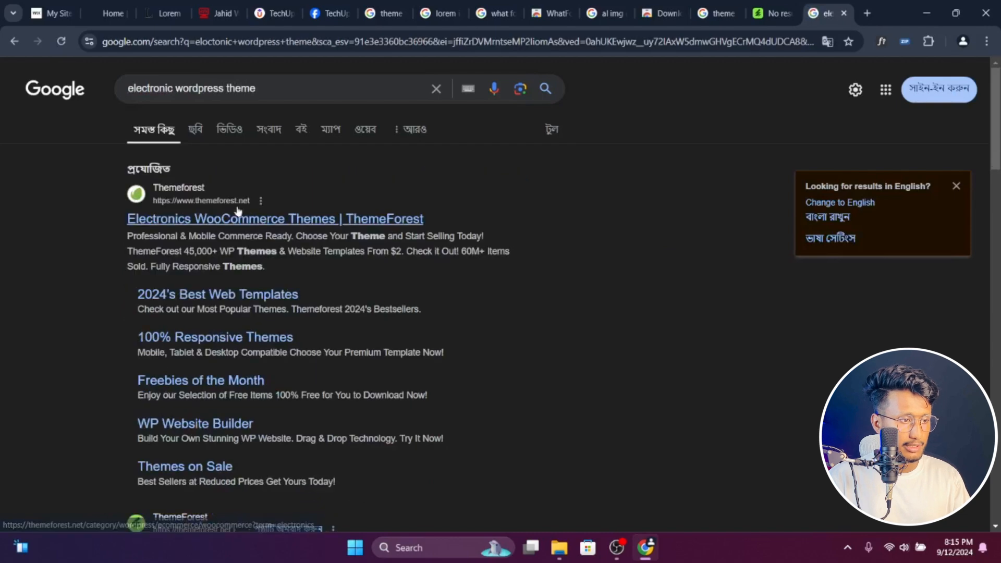
- Open the sponsored "Electronics WooCommerce Themes" ThemeForest result in a new tab and look through the listed themes
left_click(209, 220, "ctrl")
left_click(833, 13)
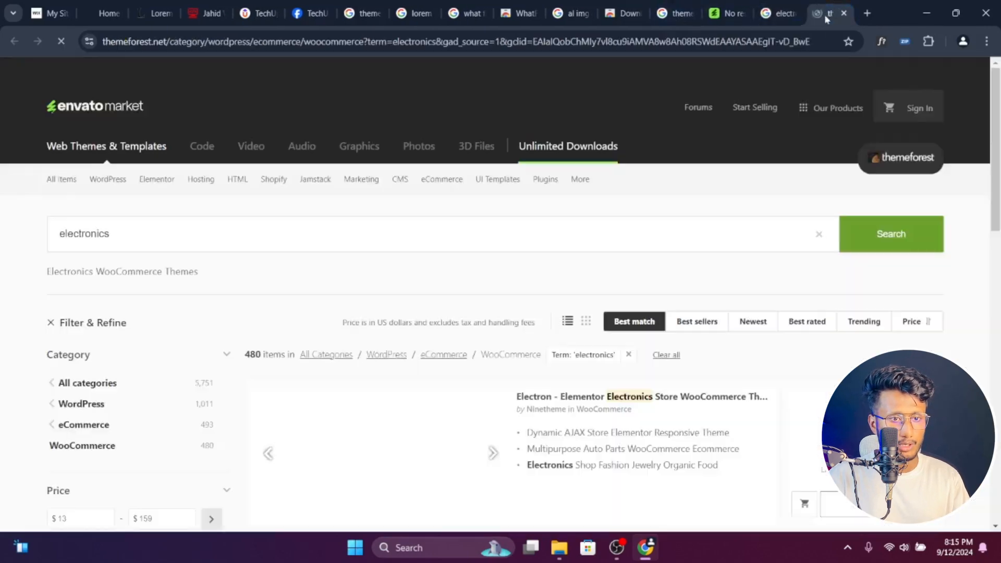
scroll(547, 294, "down", 2)
scroll(548, 295, "down", 2)
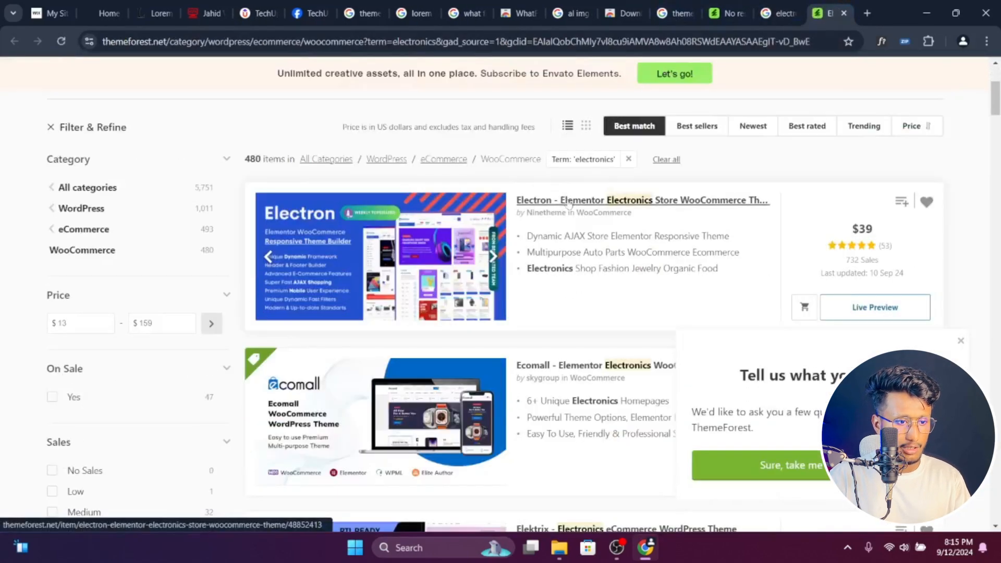
- Open the Electron theme's item page from the listing and launch its live preview in a new tab
scroll(587, 311, "down", 1)
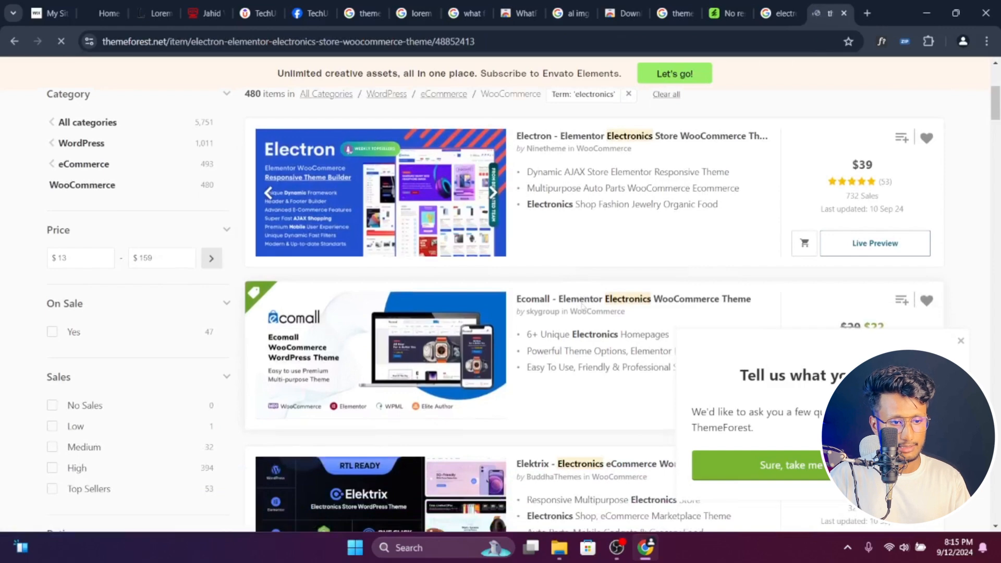
scroll(433, 354, "down", 1)
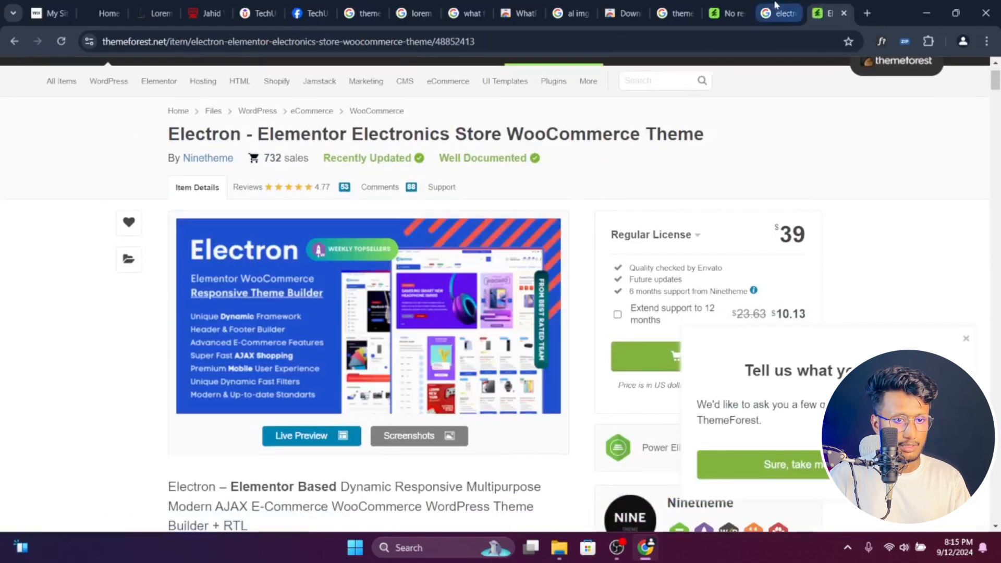
left_click(332, 439, "ctrl")
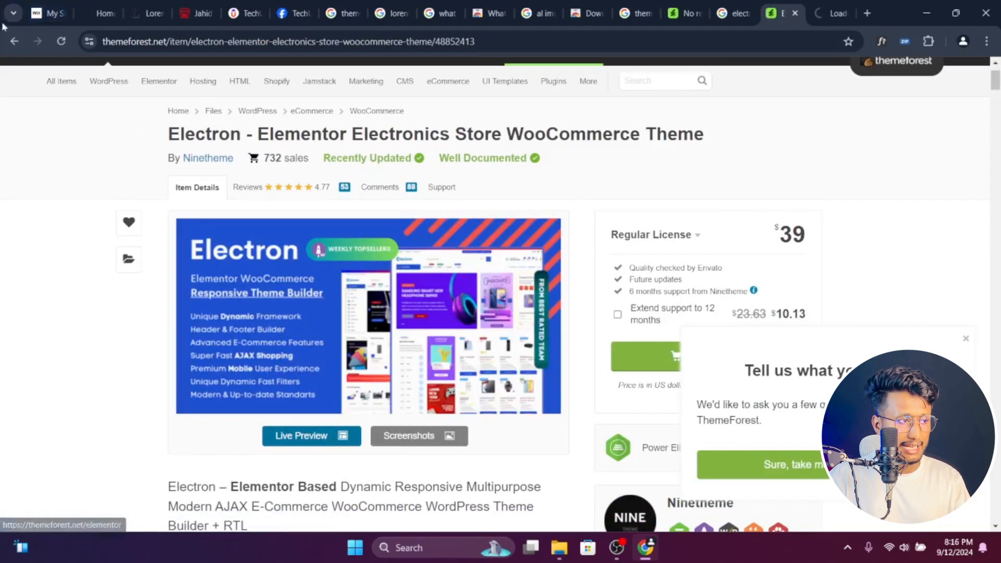
- Return to the theme listing, open the Elektrix theme's item page and launch its live preview
left_click(14, 41)
scroll(579, 209, "down", 4)
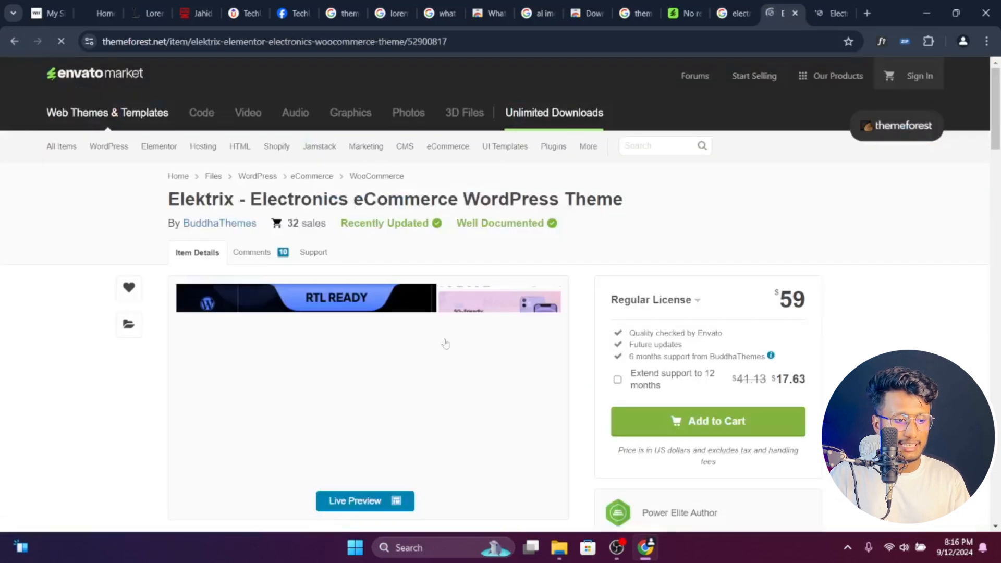
left_click(364, 502, "ctrl")
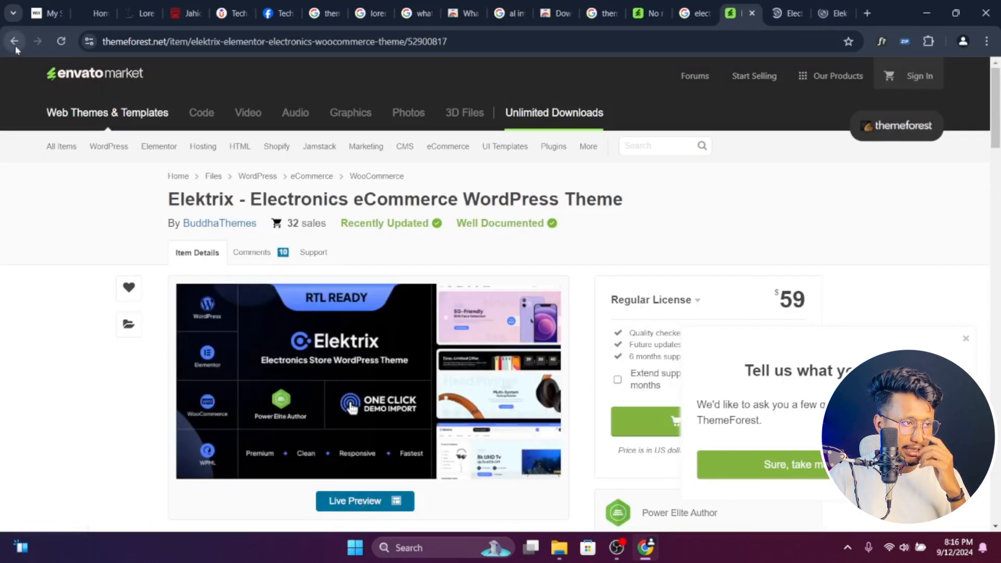
- Go back to the theme listing, open the Machic theme's item page and launch its live preview
left_click(14, 42)
left_click(574, 237)
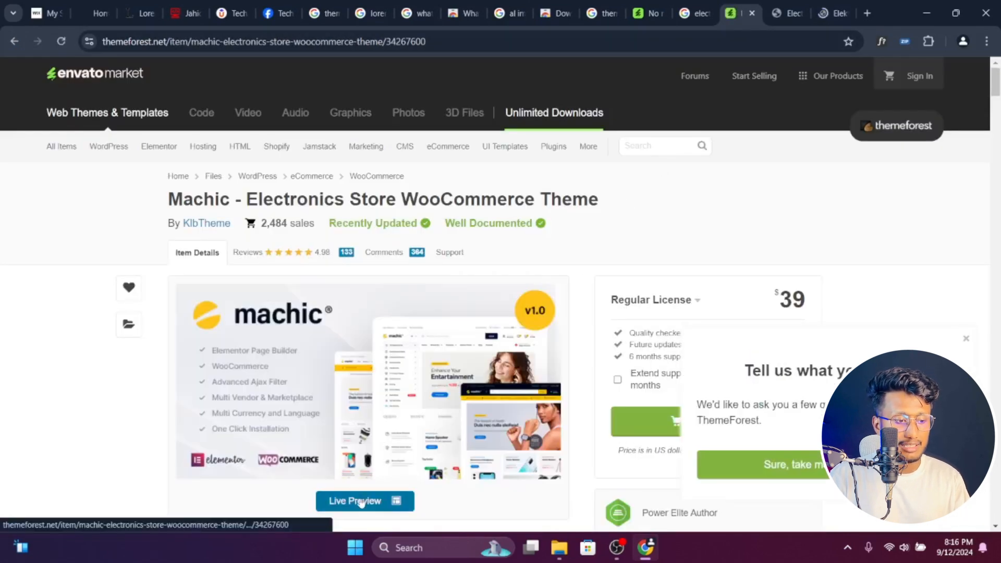
left_click(360, 501, "ctrl")
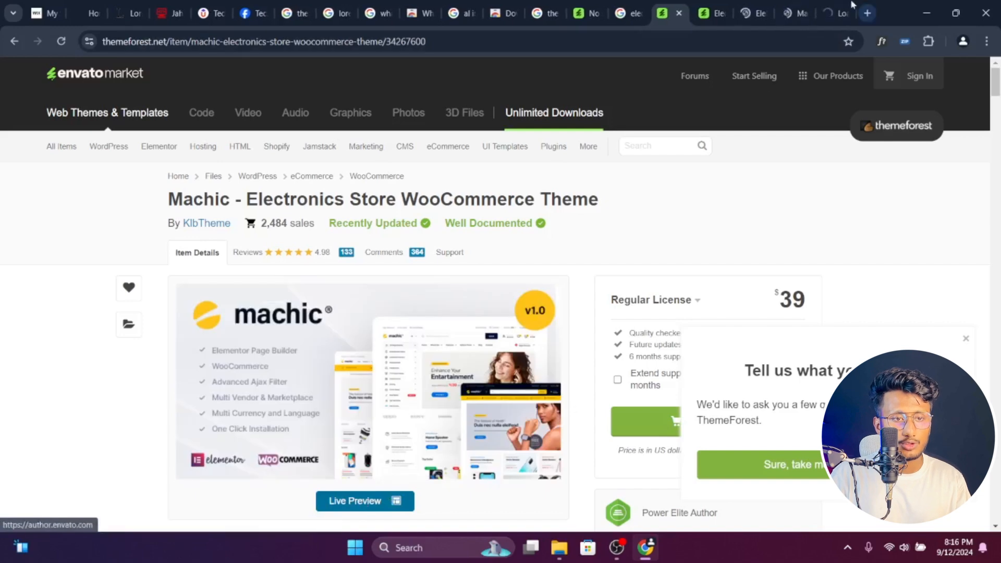
left_click(365, 501)
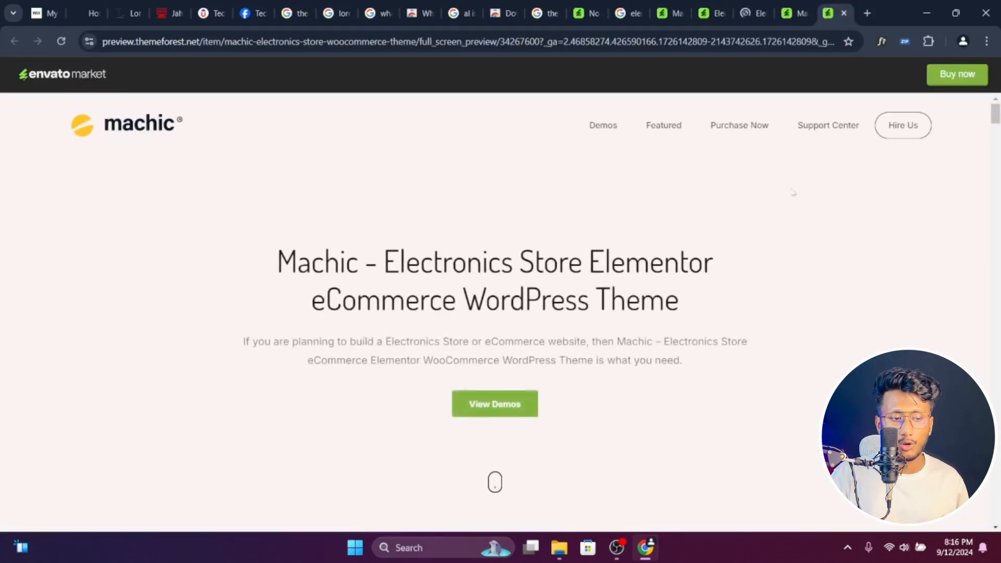
- Open the Homepage Style 1, 2, 3 and 4 demos from the Machic preview in separate new tabs
scroll(785, 227, "down", 5)
scroll(785, 227, "down", 8)
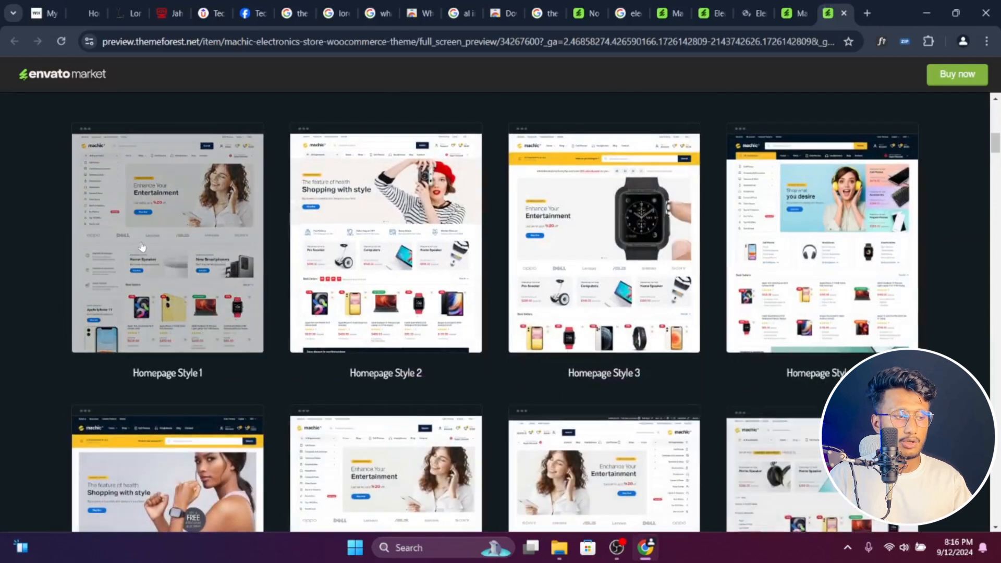
middle_click(157, 244)
middle_click(417, 229)
middle_click(600, 215)
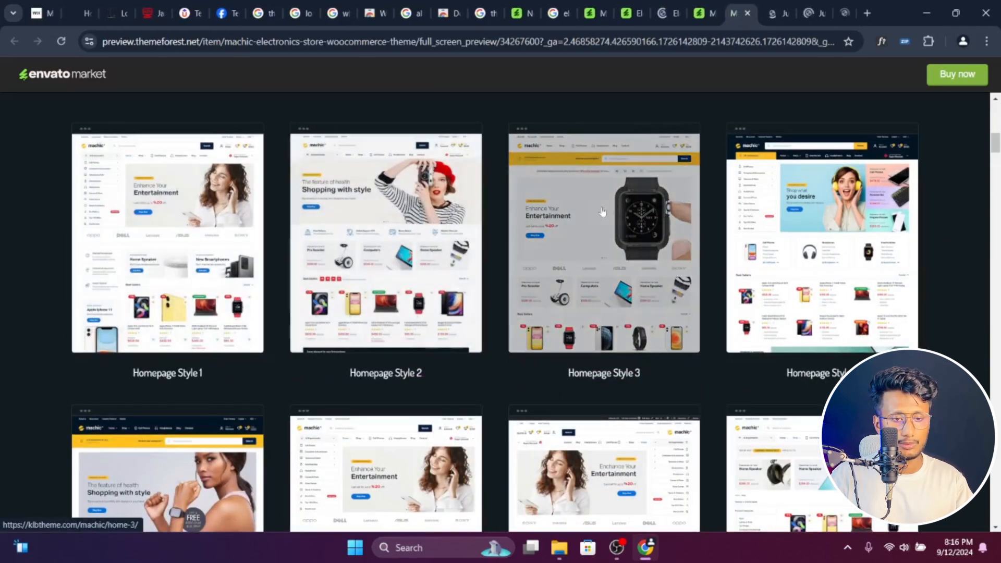
left_click(805, 195)
- Check whether the Machic homepage demo tabs have loaded
left_click(764, 14)
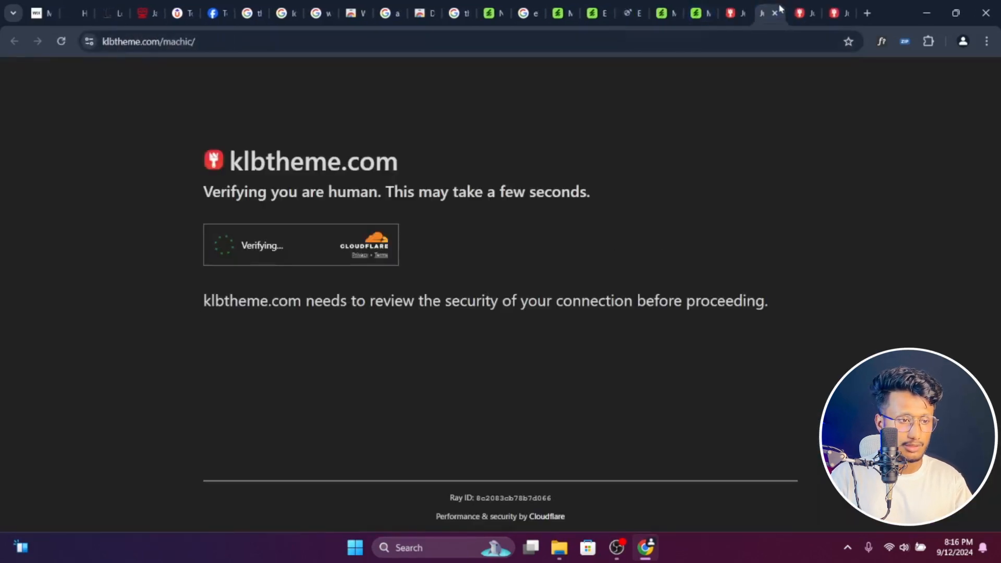
left_click(747, 16)
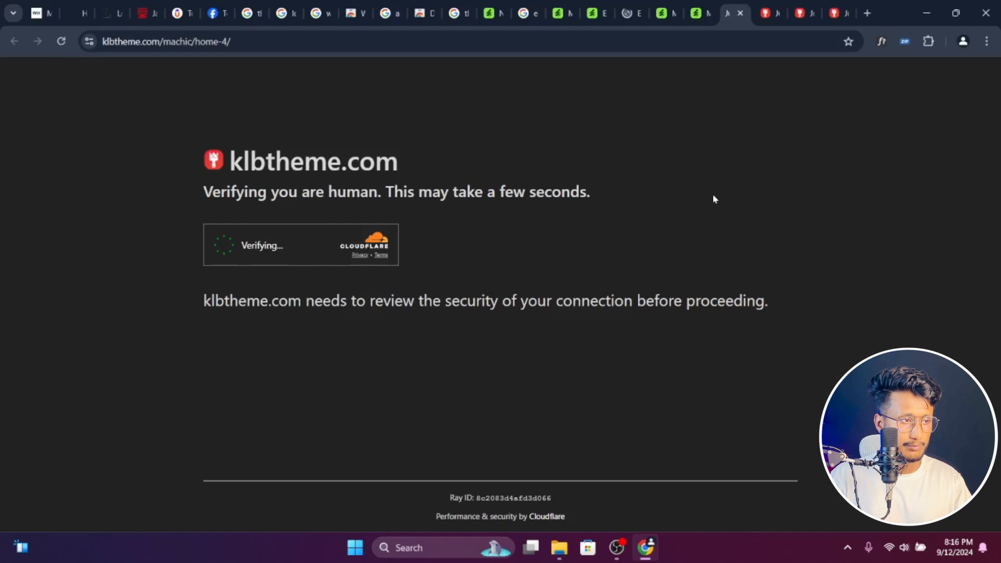
left_click(769, 10)
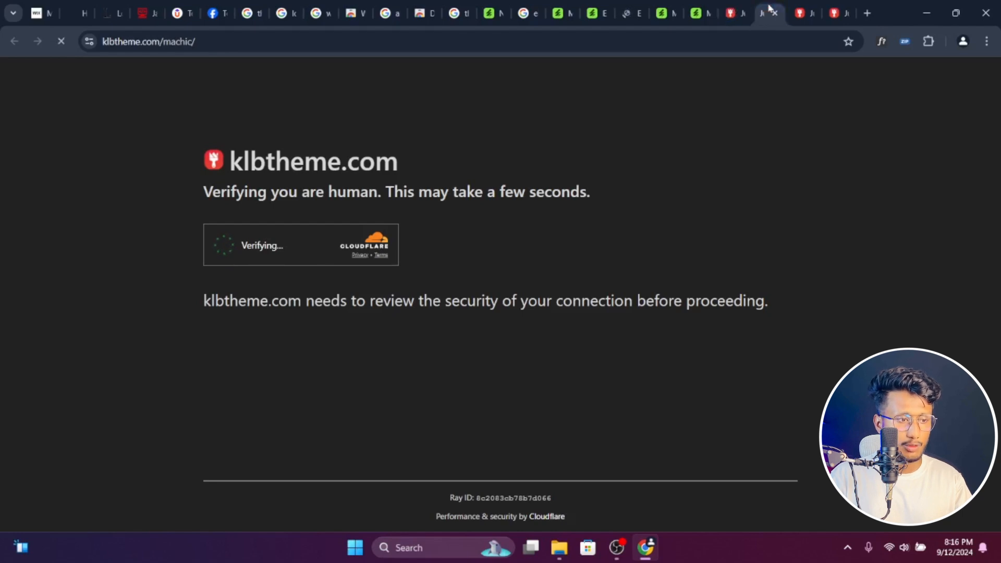
left_click(729, 16)
- Close the Elektrix preview, both Machic previews and the four Machic homepage demo tabs
left_click(629, 13)
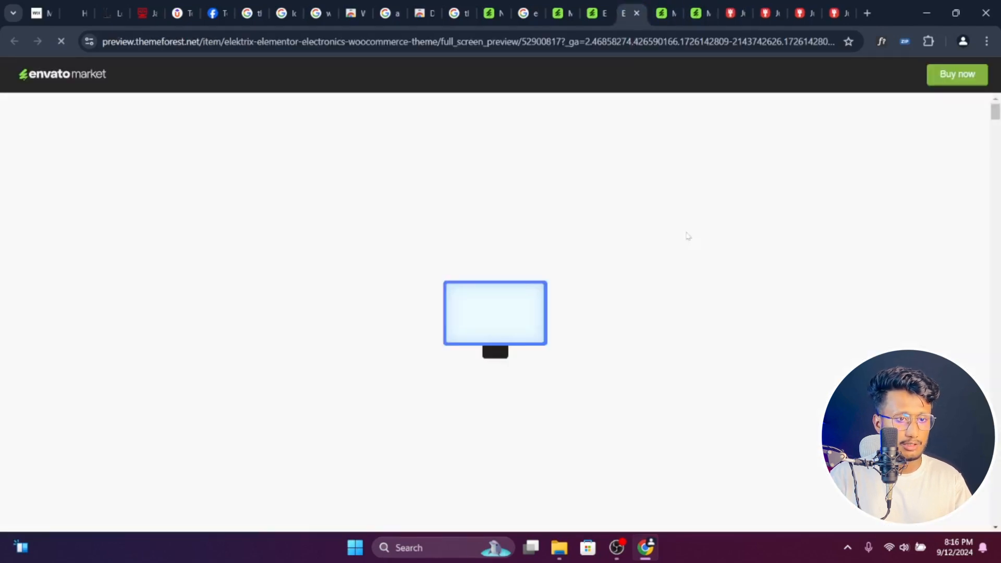
left_click(637, 15)
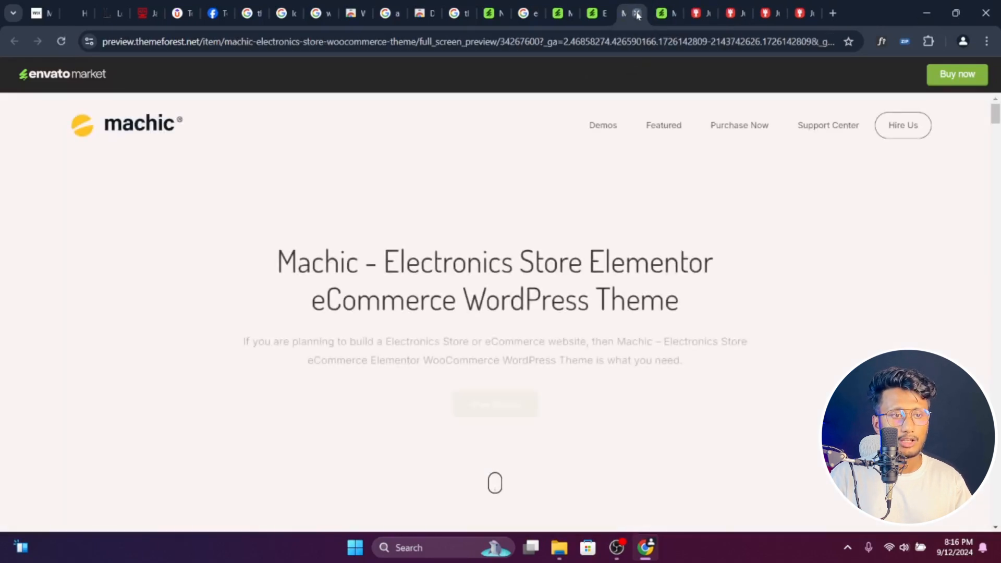
left_click(637, 15)
left_click(637, 15)
left_click(637, 15)
left_click(637, 15)
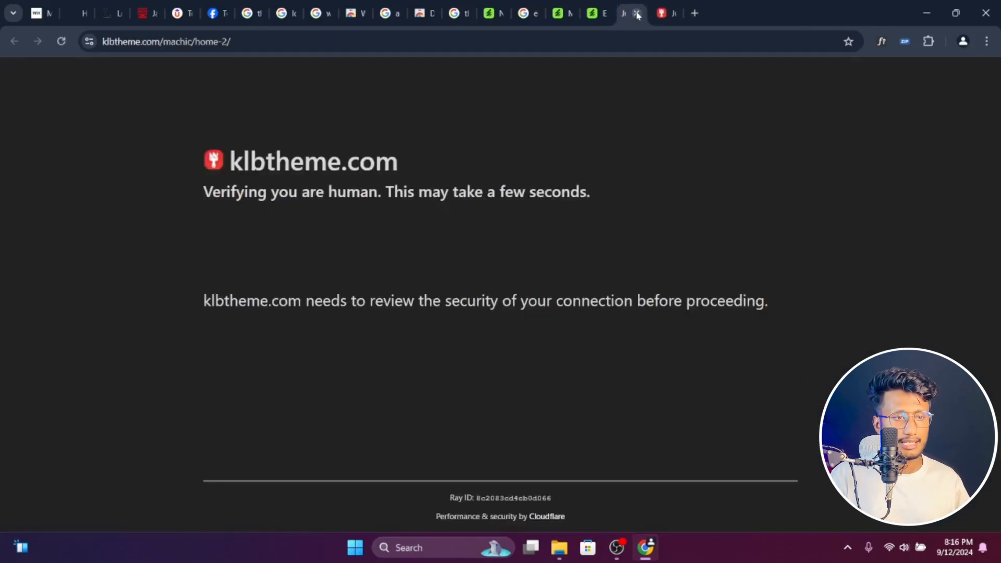
left_click(637, 15)
left_click(637, 15)
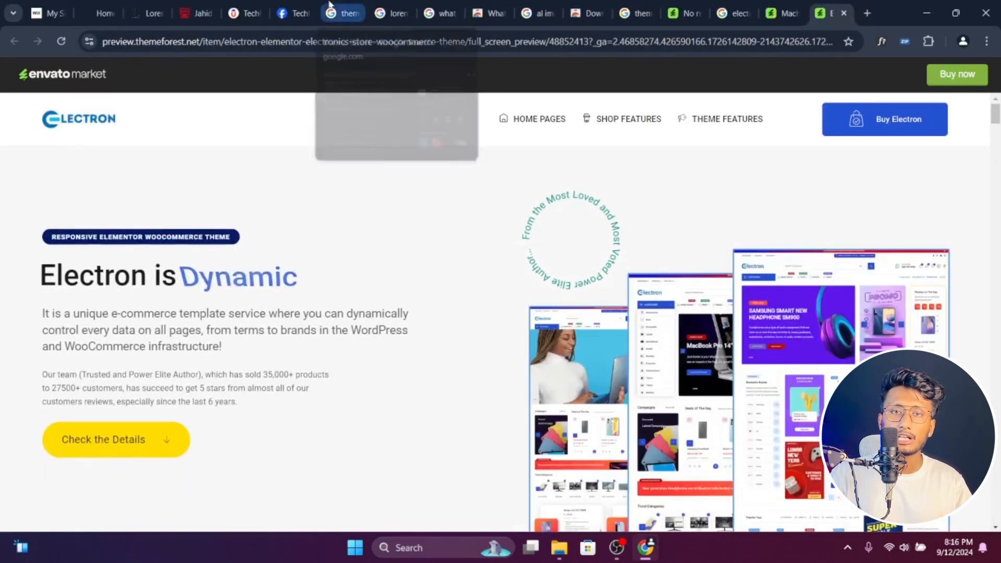
- Revisit the developer portfolio's My Skill section and return to the Lorem Ipsum website
left_click(200, 5)
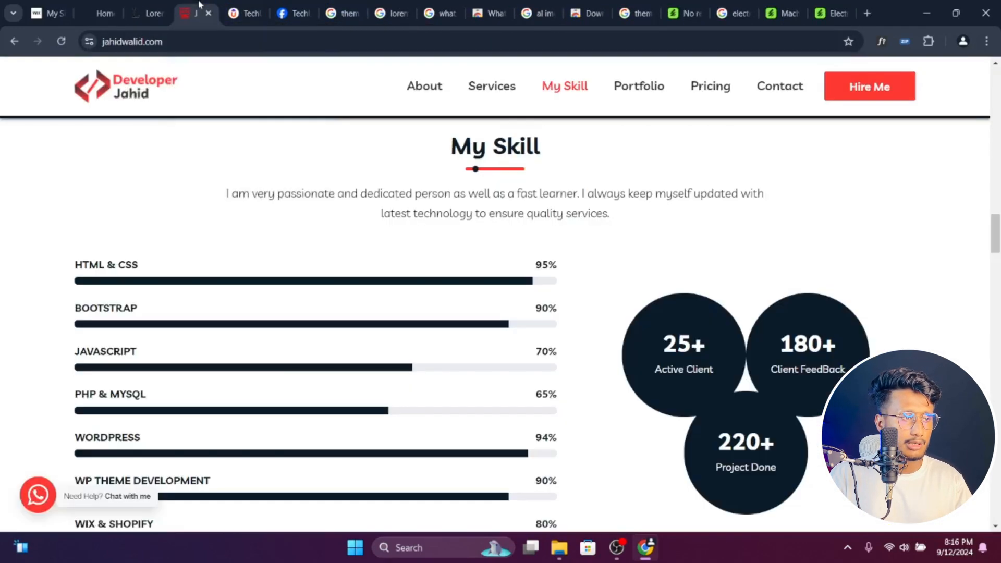
left_click(154, 6)
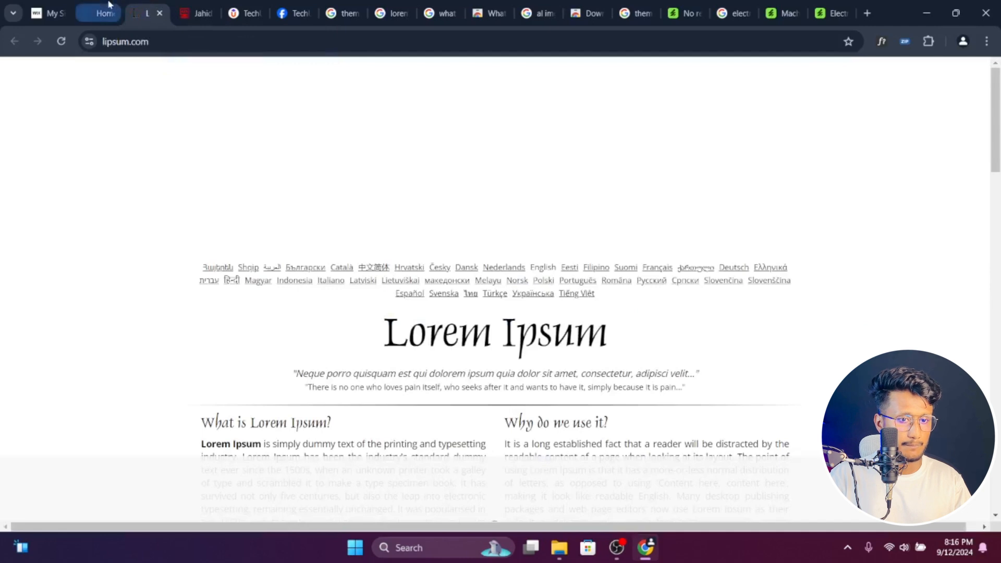
- Check the installed browser extensions and look over the Easy Boekhouders homepage sections
left_click(928, 42)
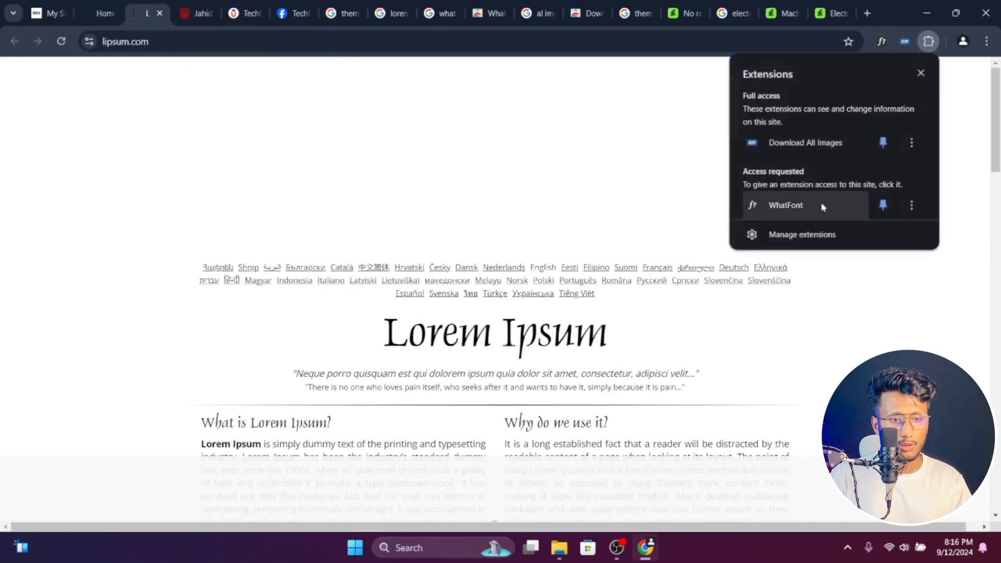
key("ctrl+t")
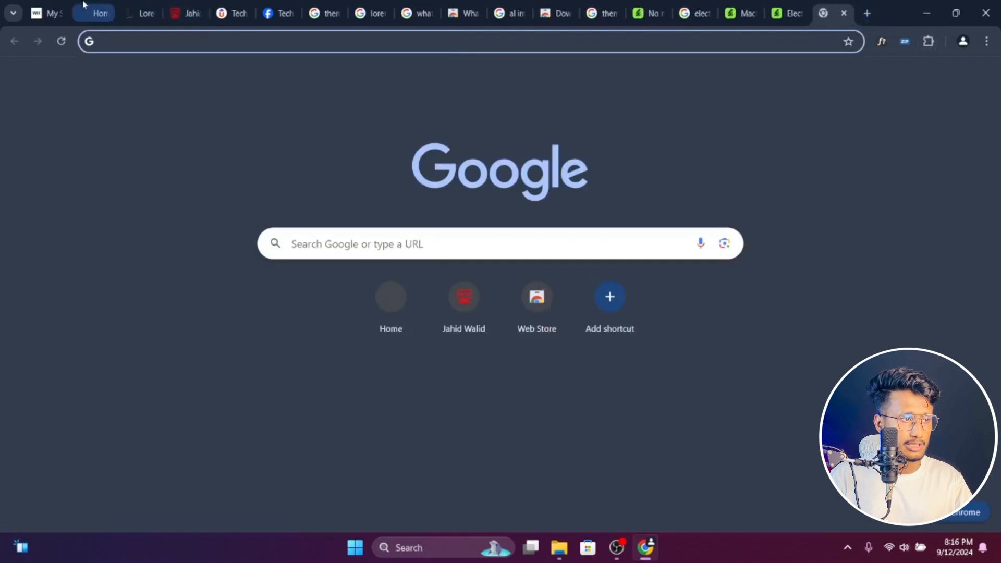
left_click(102, 5)
scroll(368, 245, "up", 5)
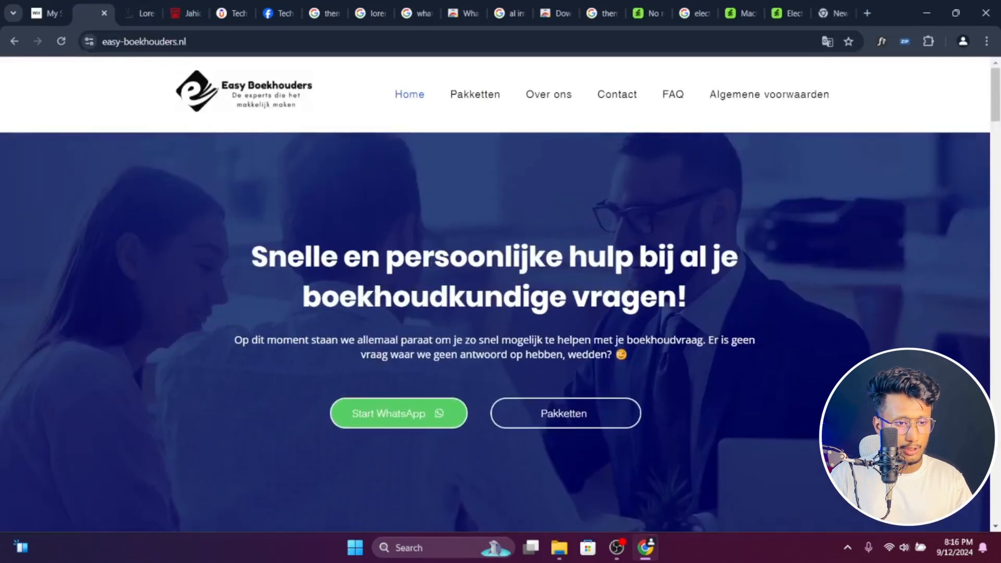
scroll(563, 187, "down", 5)
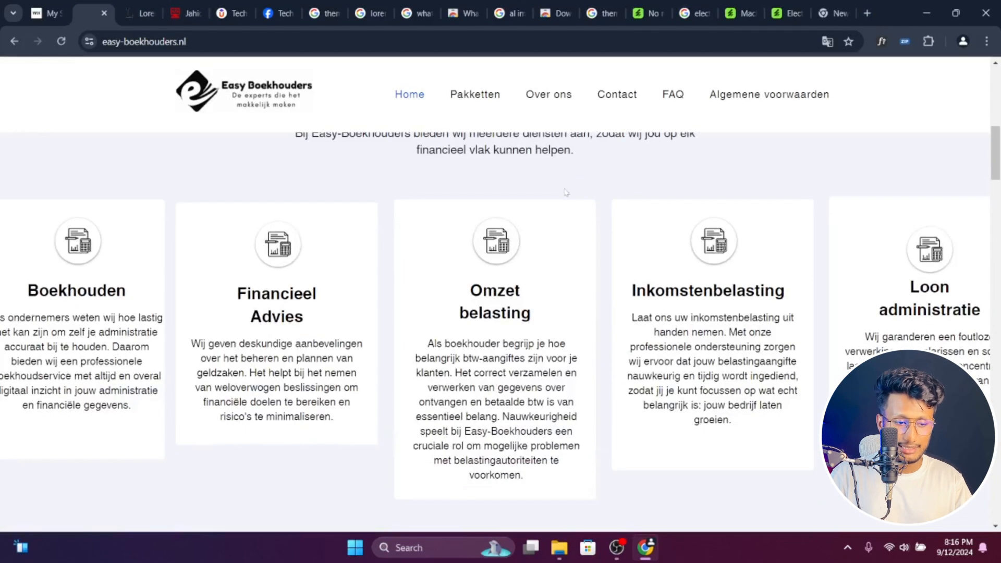
scroll(595, 266, "up", 5)
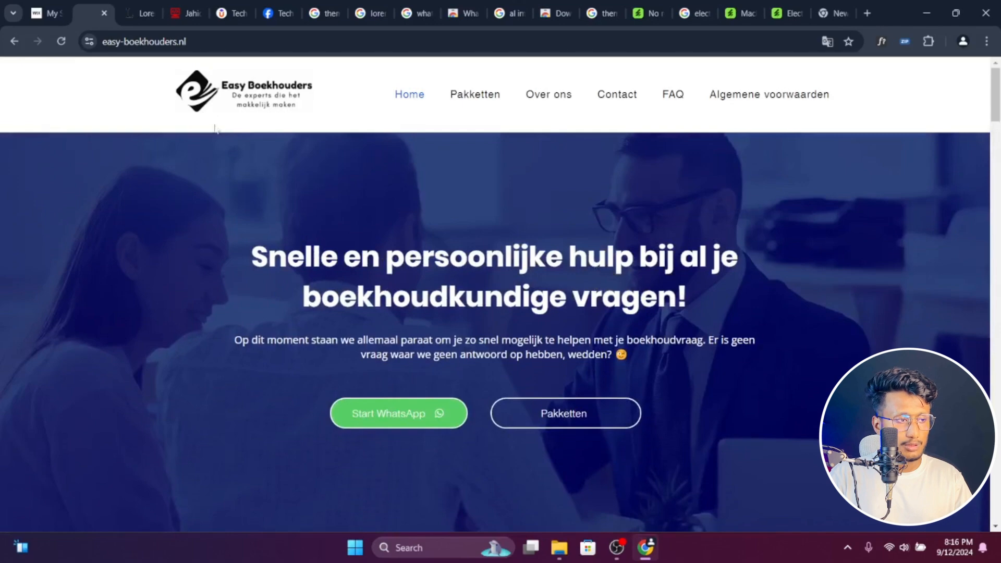
scroll(739, 204, "down", 10)
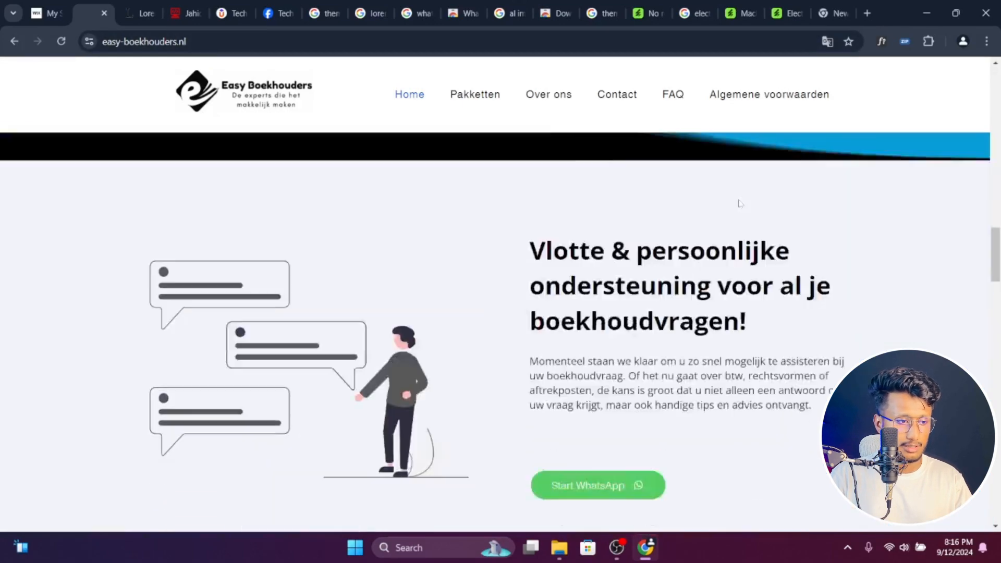
scroll(740, 203, "up", 10)
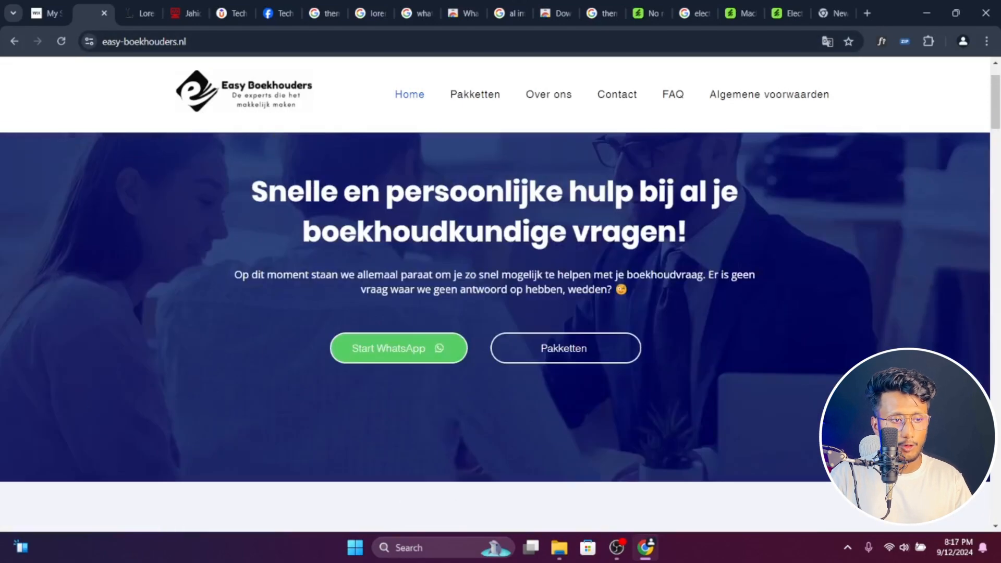
scroll(720, 187, "down", 5)
- Search the web for "color zilla" and open ColorZilla's Chrome Web Store page in a new tab
left_click(863, 12)
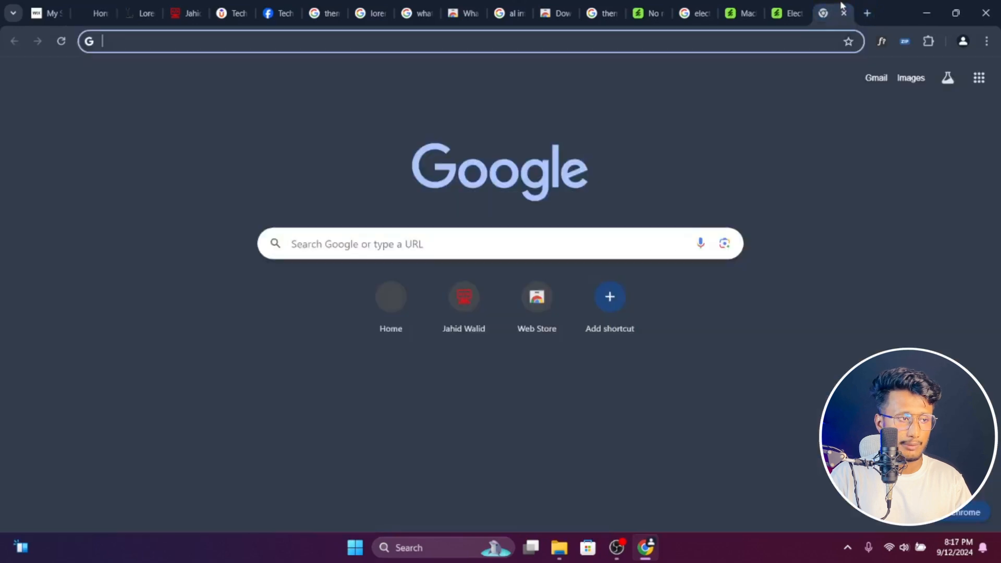
type("colo")
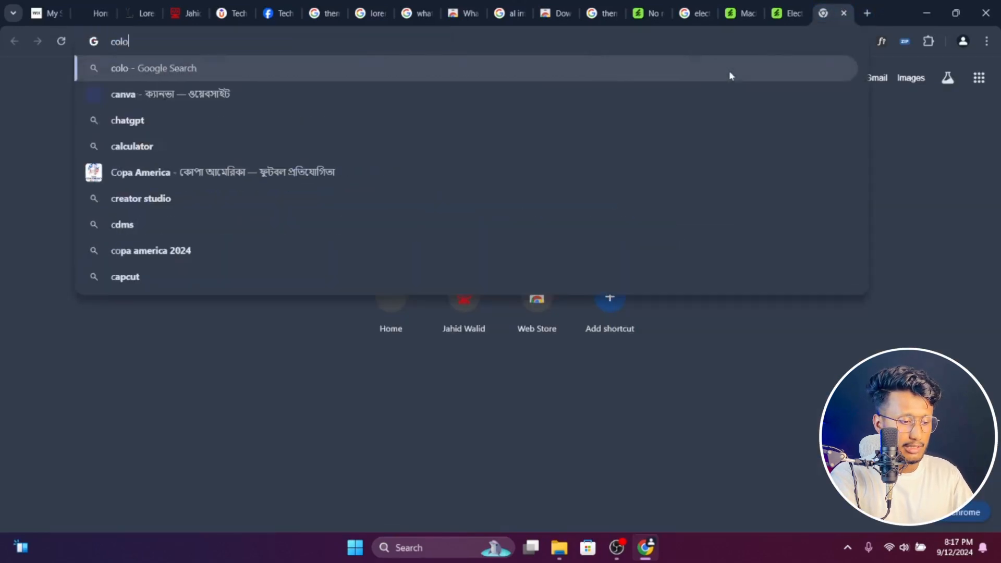
type("r zilla")
key("Return")
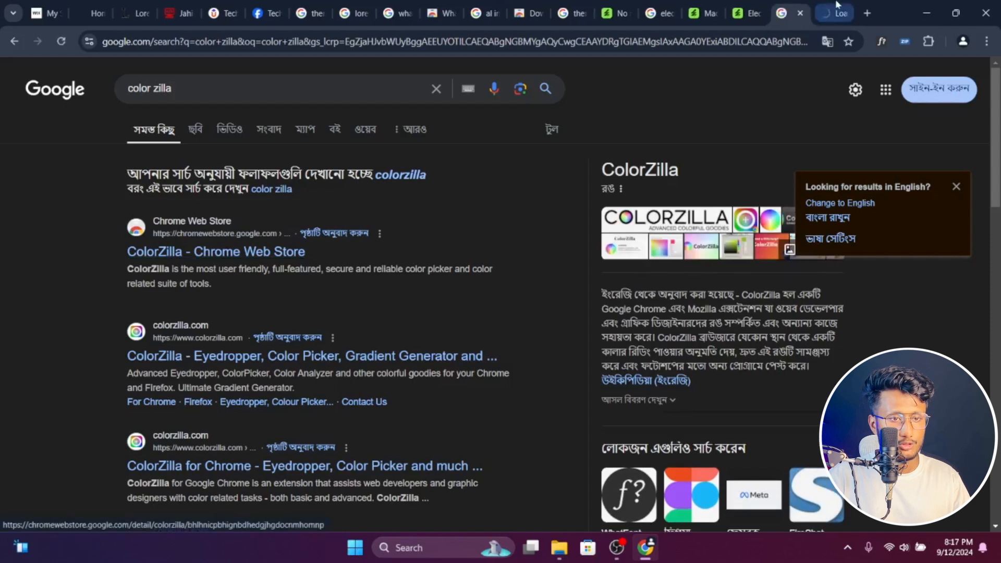
left_click(174, 255)
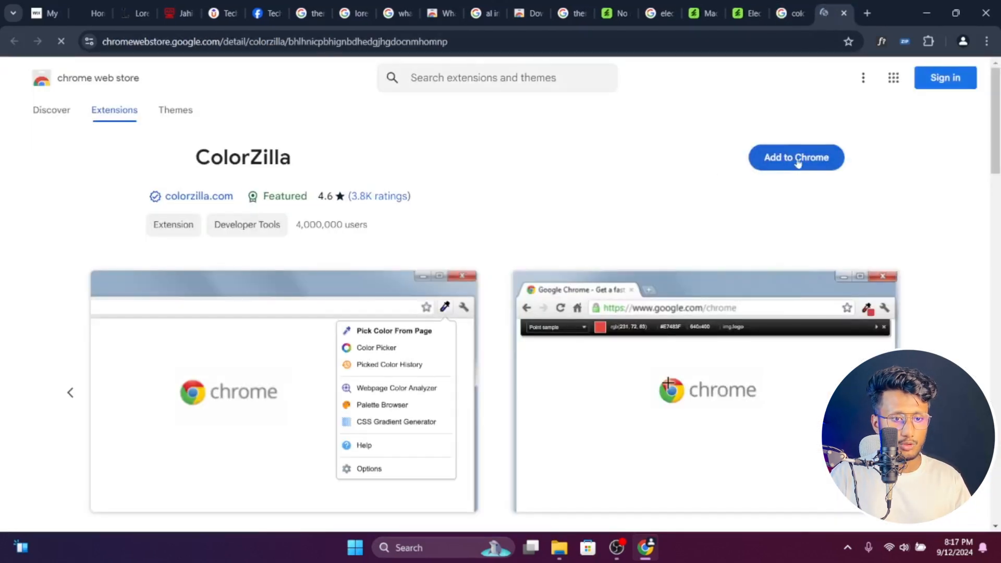
- Add the ColorZilla extension to Chrome and pin it for quick access
left_click(799, 158)
left_click(544, 158)
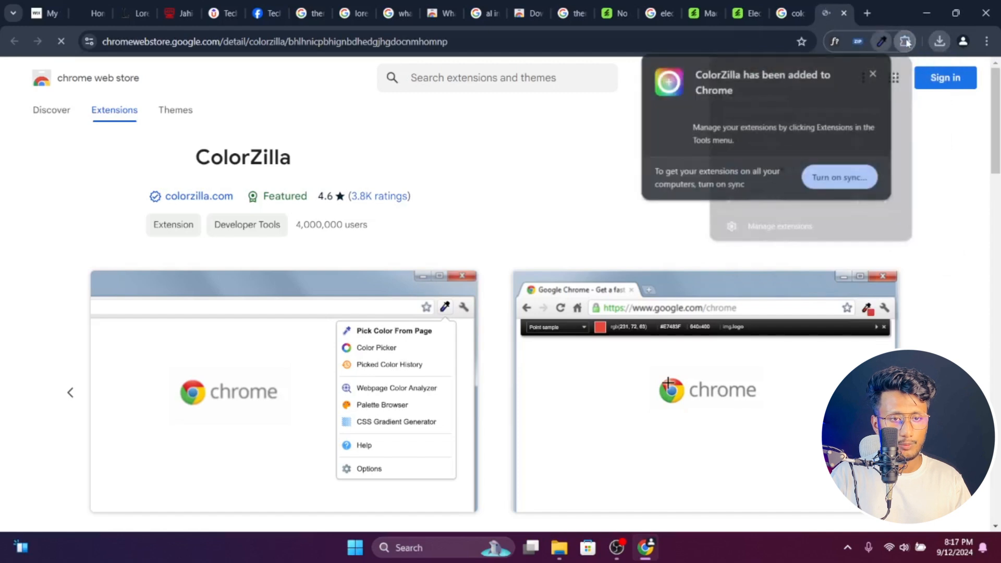
left_click(874, 73)
left_click(906, 41)
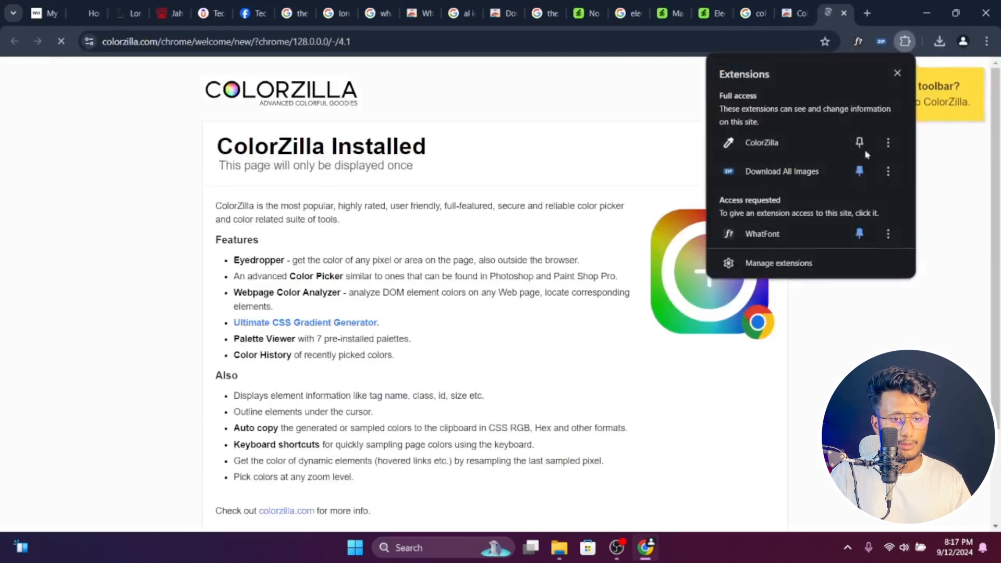
left_click(860, 143)
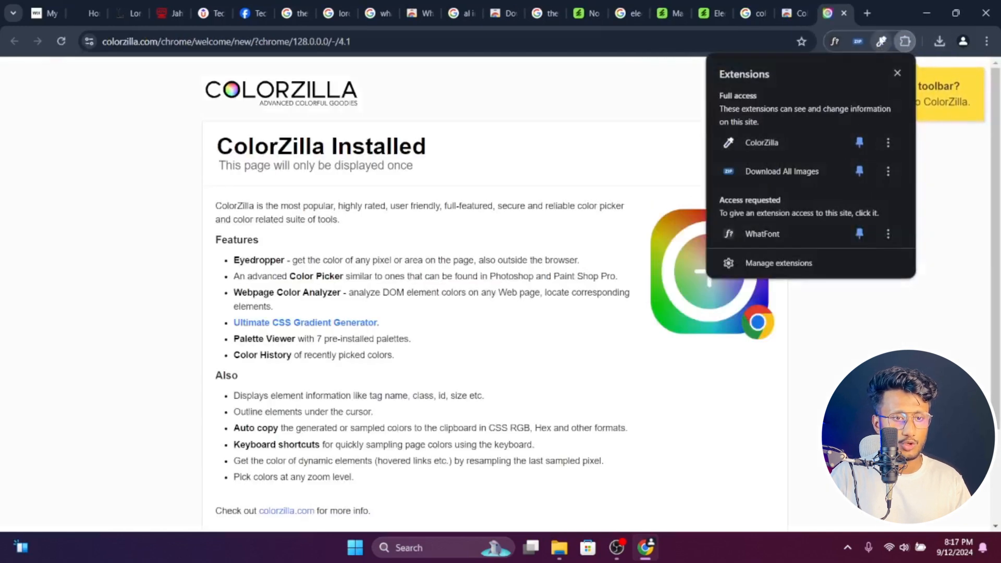
- Sample the blue of the Home menu link on the Easy Boekhouders site with ColorZilla's page color picker
left_click(101, 4)
scroll(499, 264, "up", 7)
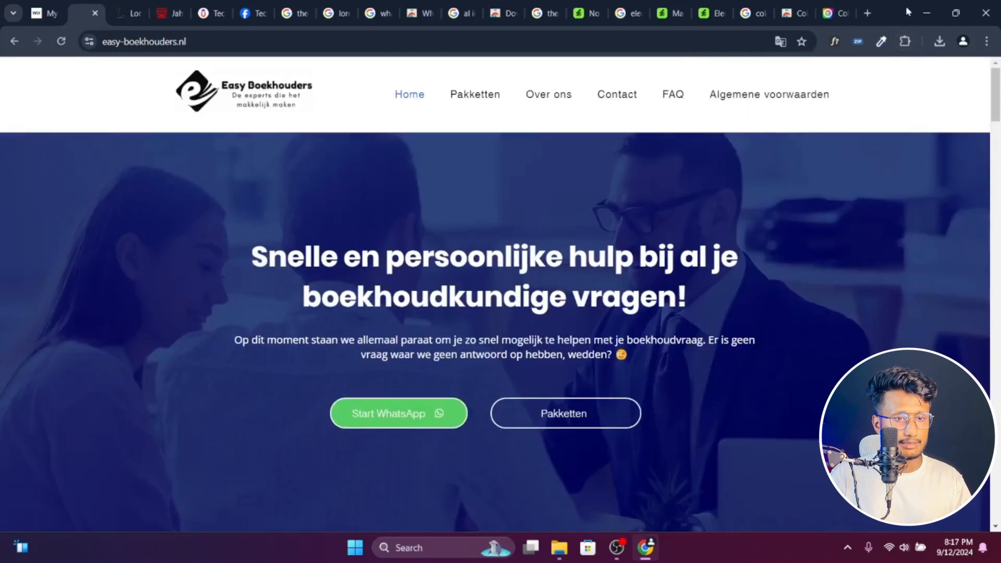
left_click(881, 42)
left_click(826, 60)
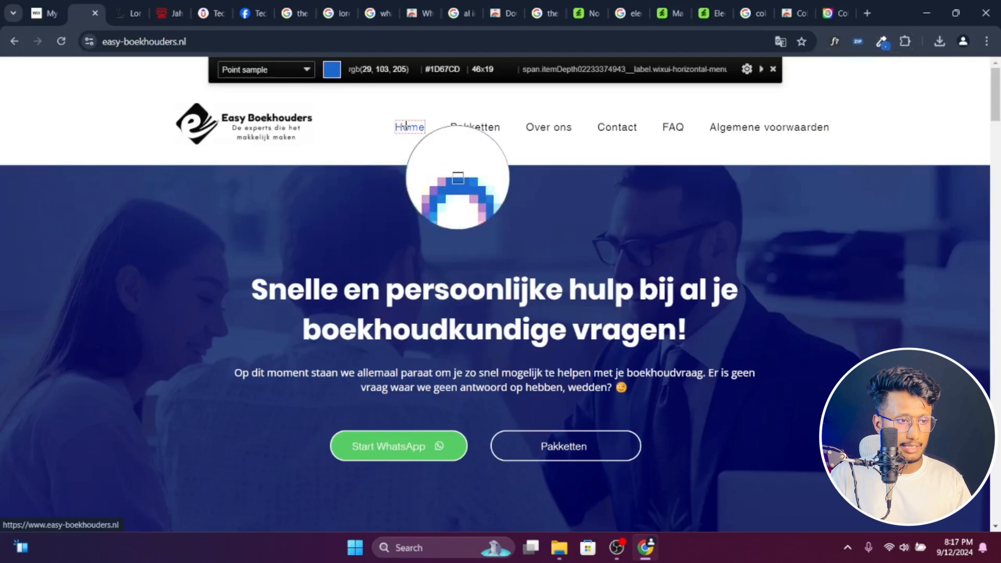
left_click(406, 125)
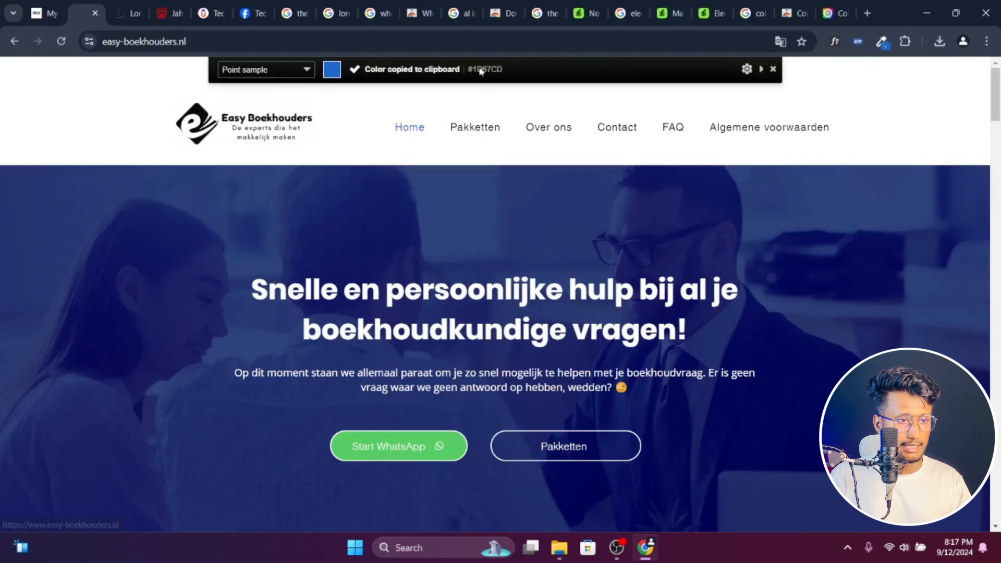
- Sample the green of the Start WhatsApp button on the Easy Boekhouders homepage with ColorZilla
scroll(510, 219, "down", 5)
scroll(510, 217, "up", 1)
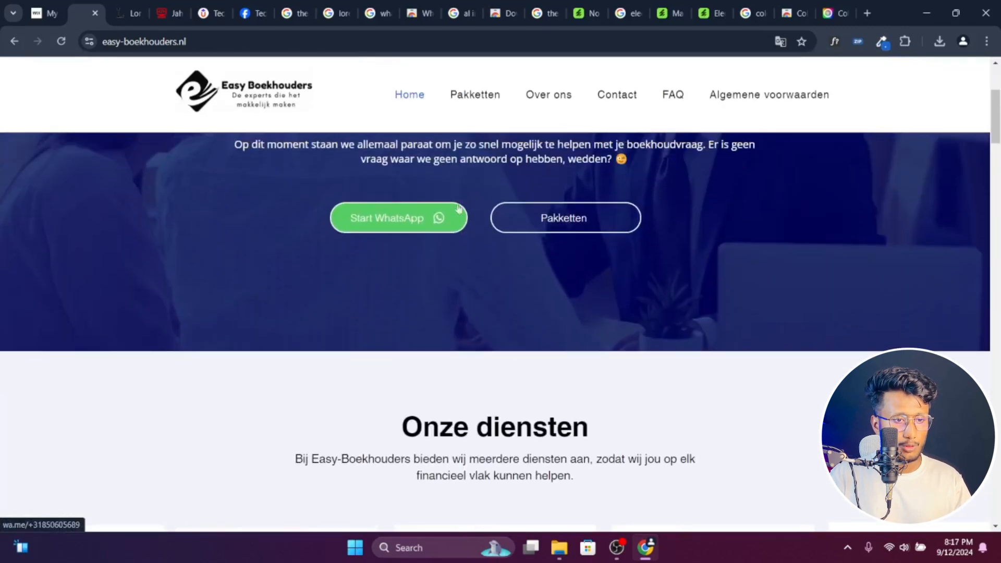
left_click(883, 42)
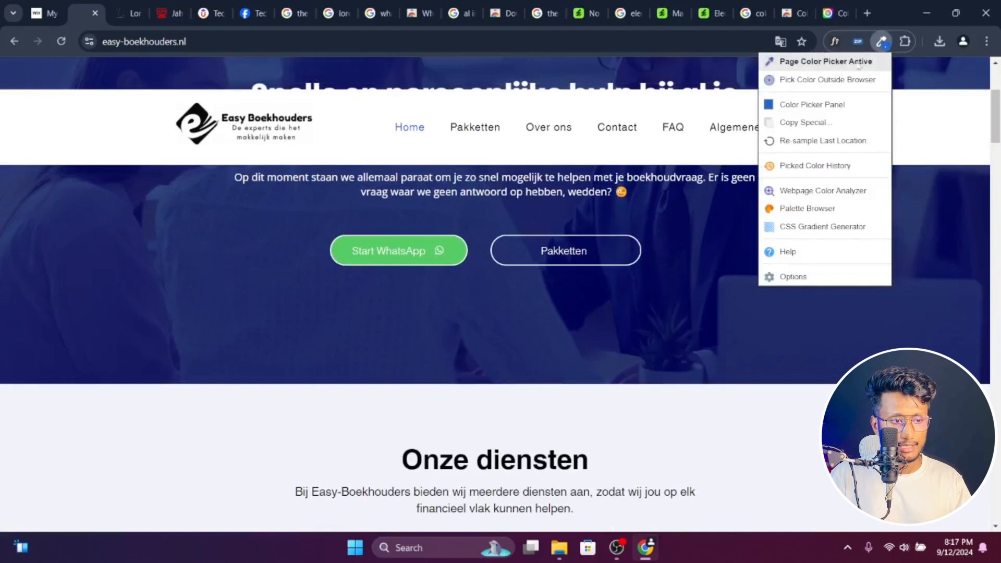
left_click(830, 63)
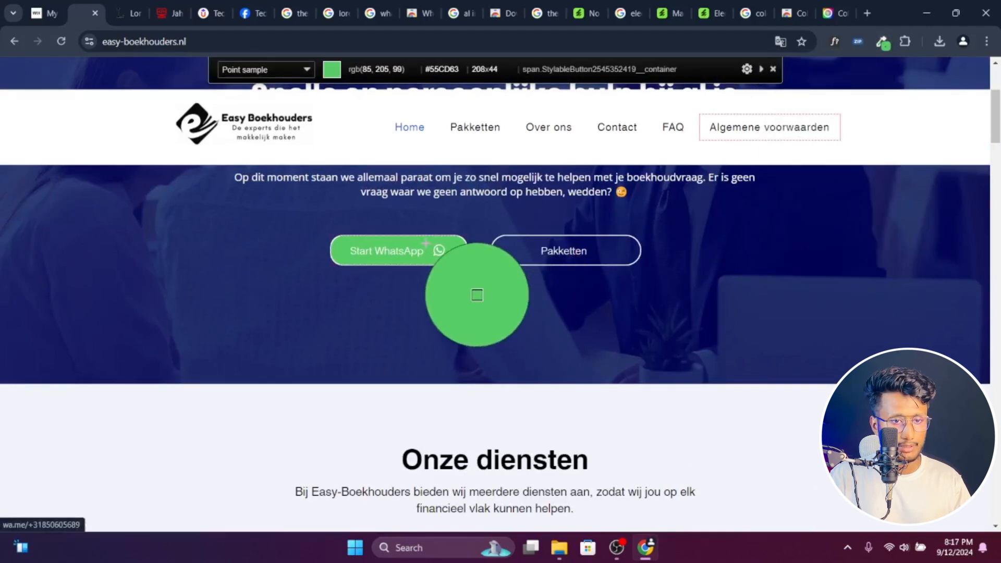
left_click(425, 244)
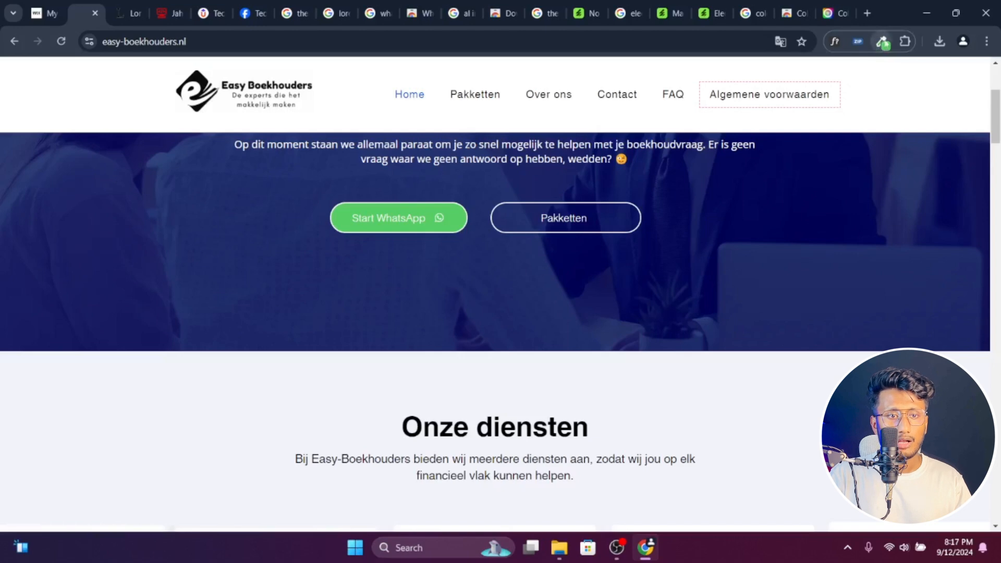
left_click(882, 41)
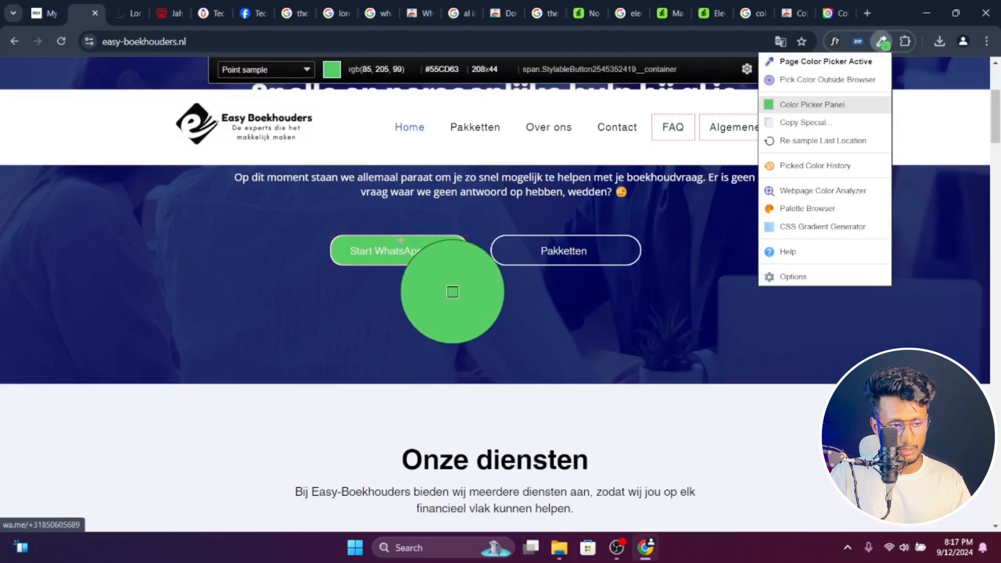
left_click(449, 250)
- Copy the Onze diensten section's background color with ColorZilla and paste the code #F2F3F9 into a new tab
scroll(513, 288, "down", 10)
scroll(648, 312, "up", 8)
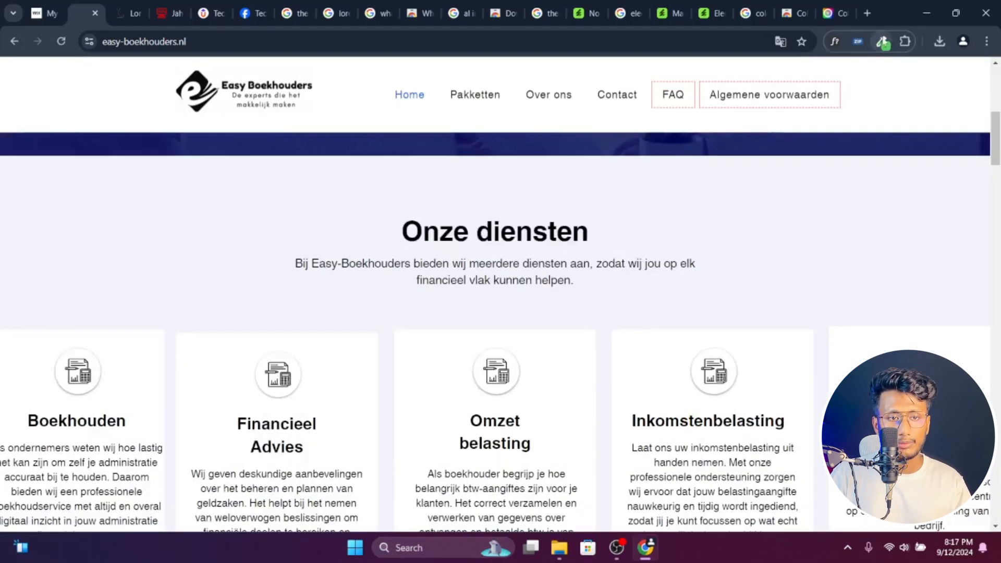
left_click(882, 42)
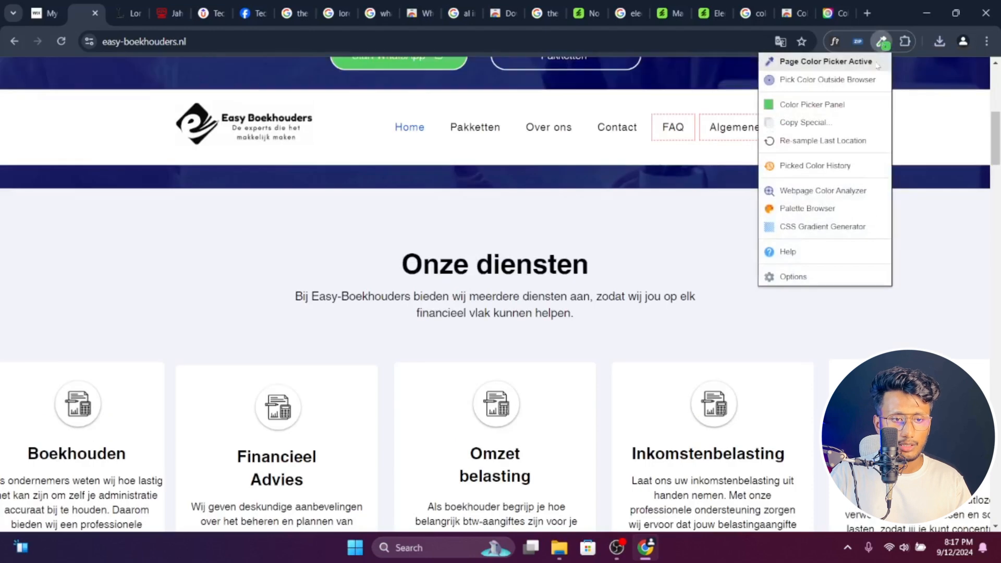
left_click(824, 63)
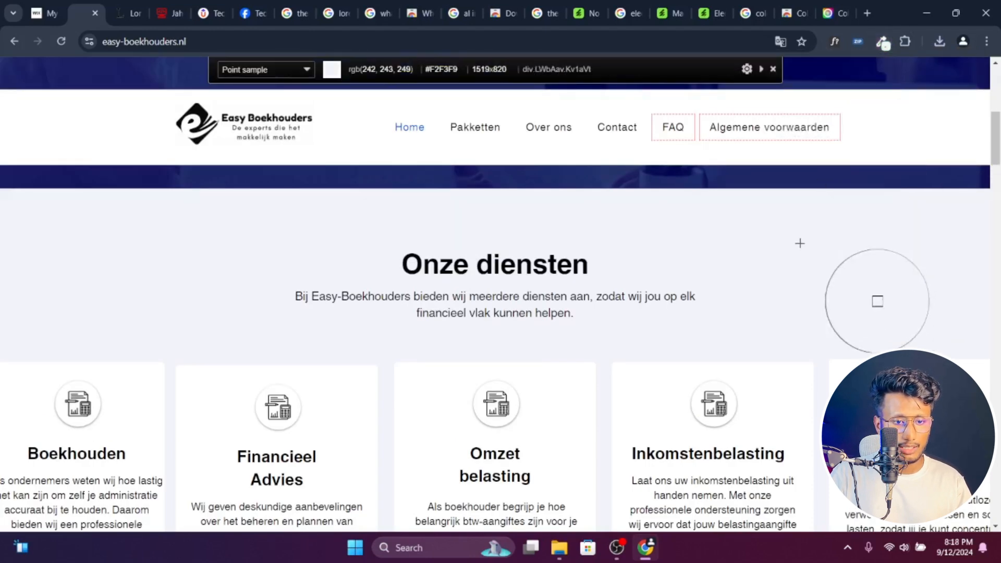
left_click(820, 249)
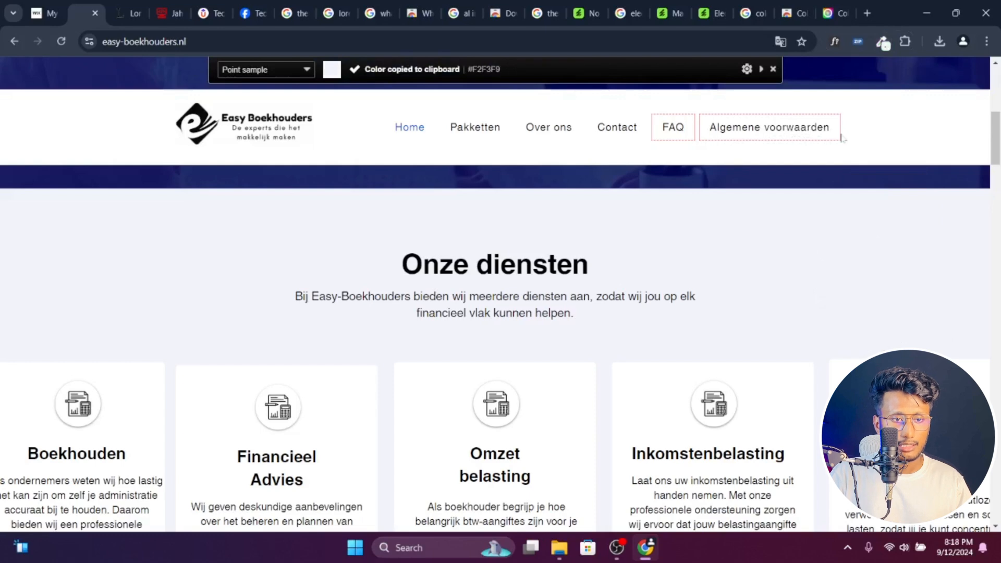
left_click(869, 5)
key("ctrl+v")
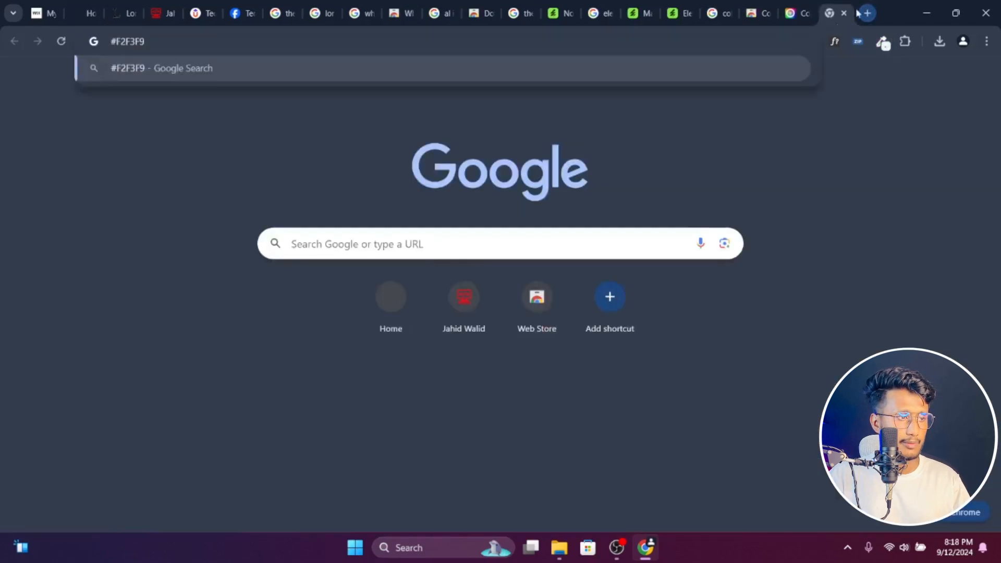
- Return to the Wix Sites overview and open My Site 3 for editing
left_click(125, 12)
left_click(86, 6)
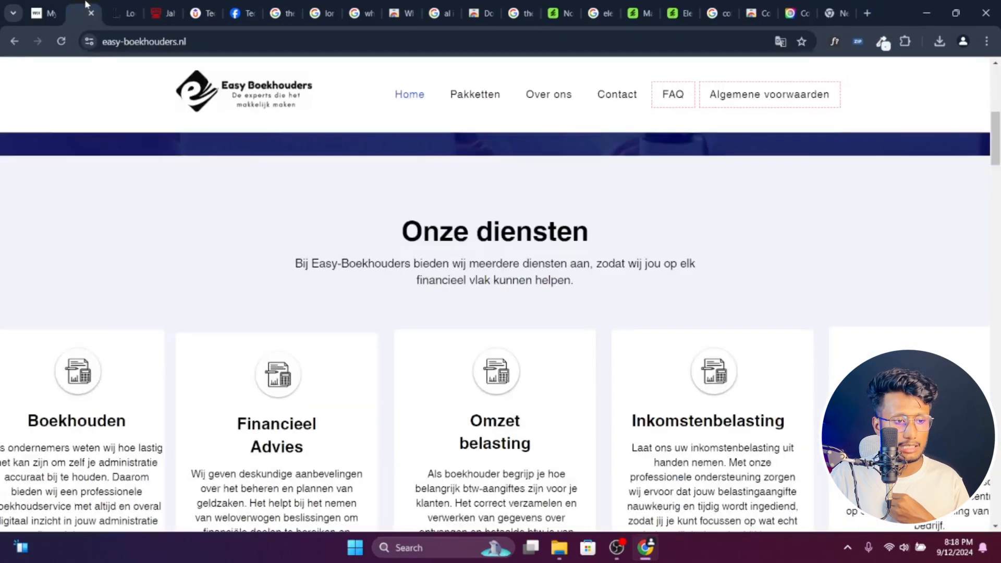
scroll(347, 193, "up", 5)
left_click(45, 11)
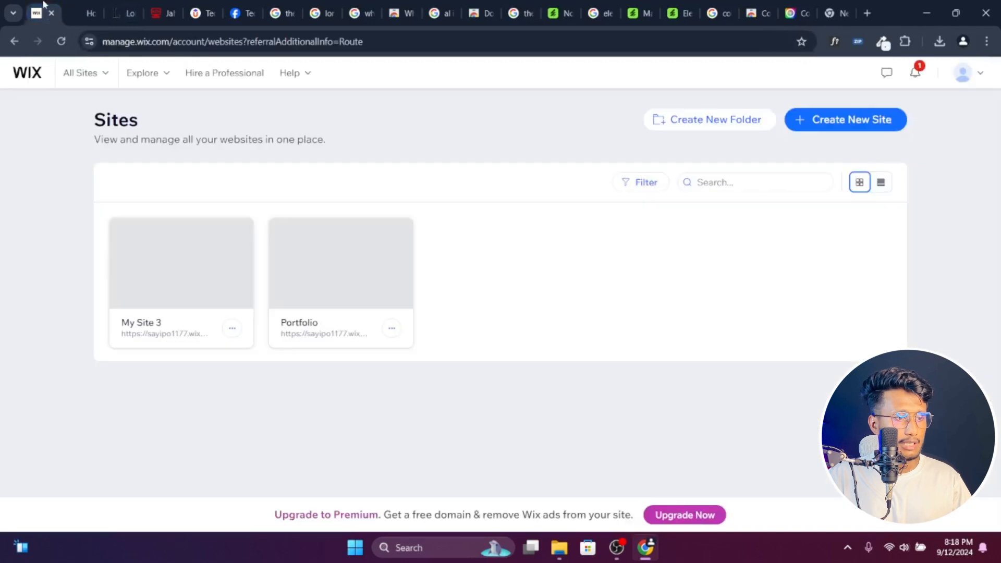
mouse_move(180, 291)
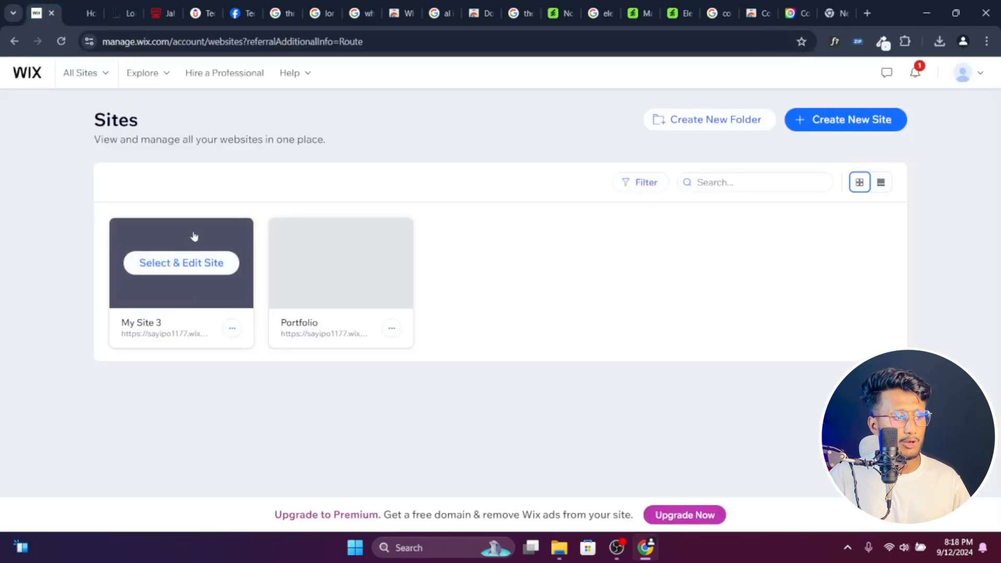
left_click(182, 264)
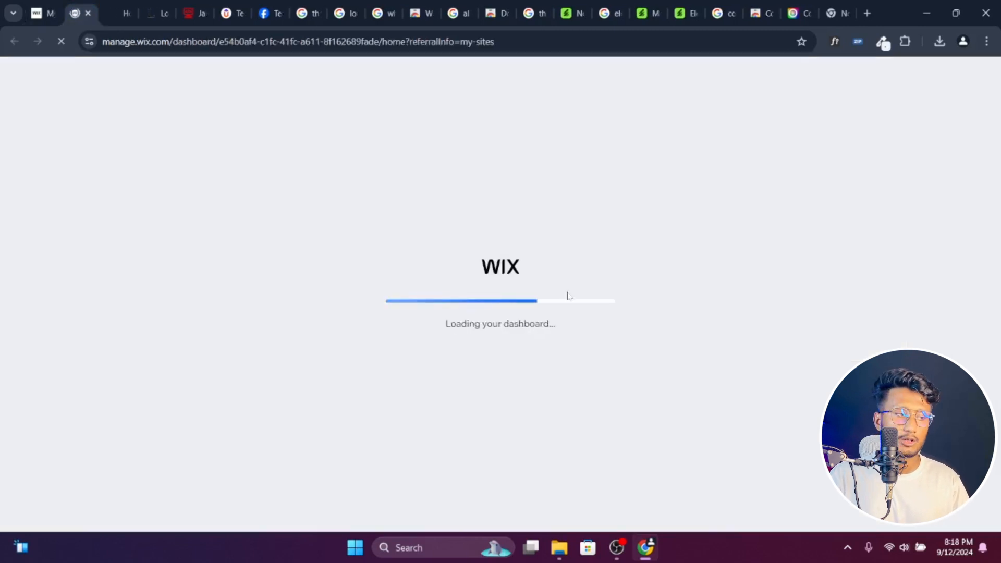
- Select the navigation menu text on the Easy Boekhouders page and open Google Translate in a new tab
left_click(119, 12)
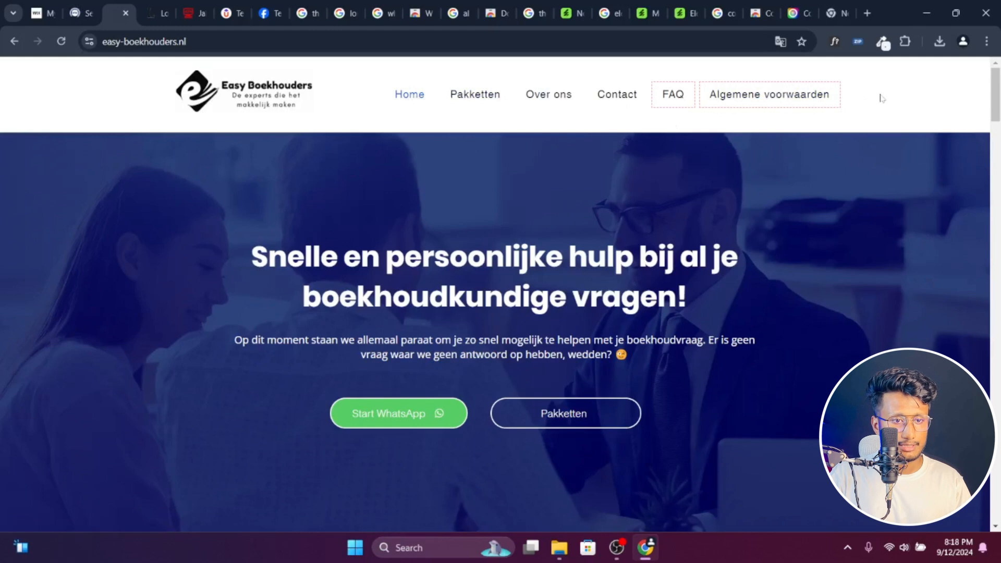
left_click_drag(880, 98, 476, 95)
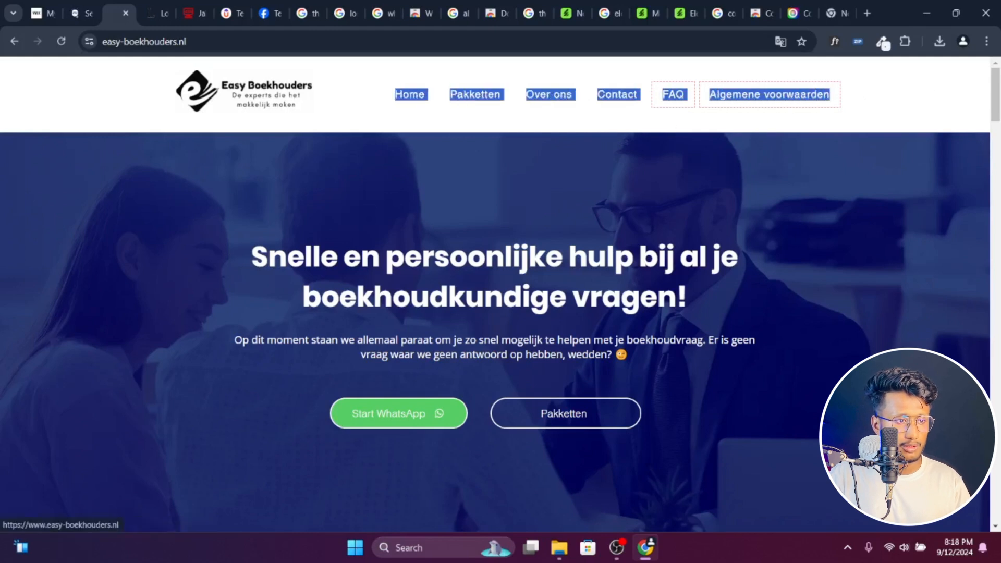
left_click(867, 13)
type("google tr")
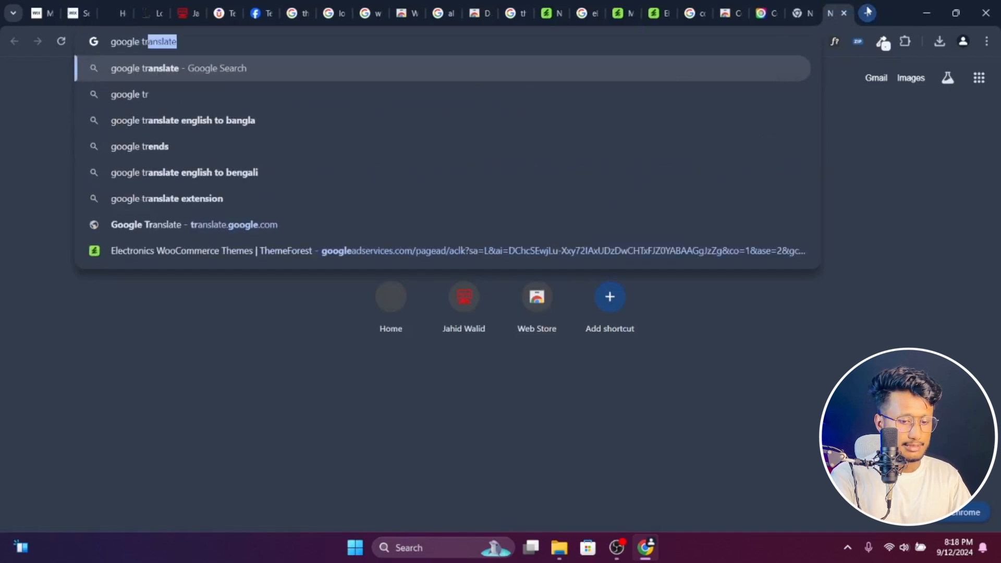
key("Return")
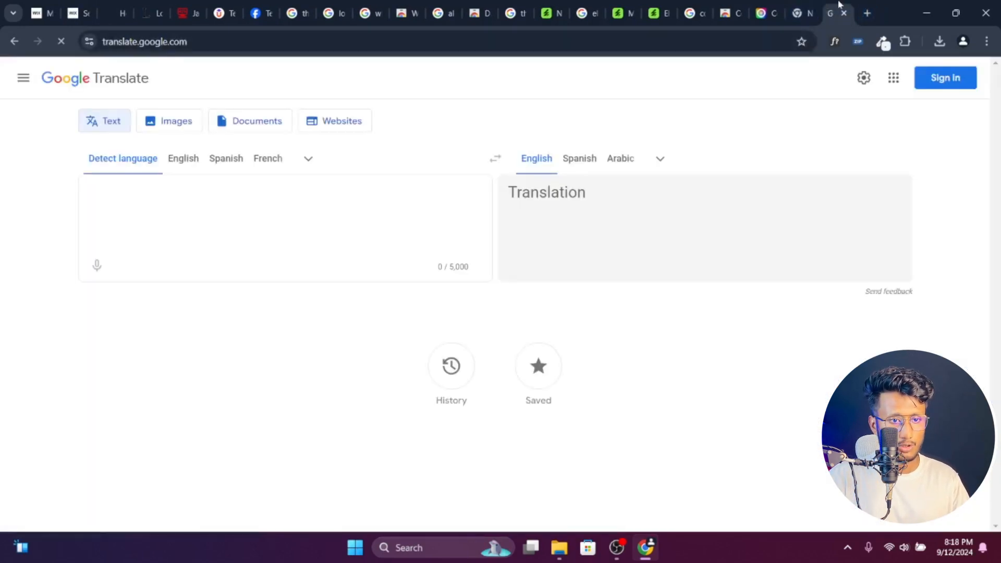
- Place the Google Translate tab beside the Wix tabs and paste the copied navigation menu text for translation into English
left_click_drag(834, 11, 126, 4)
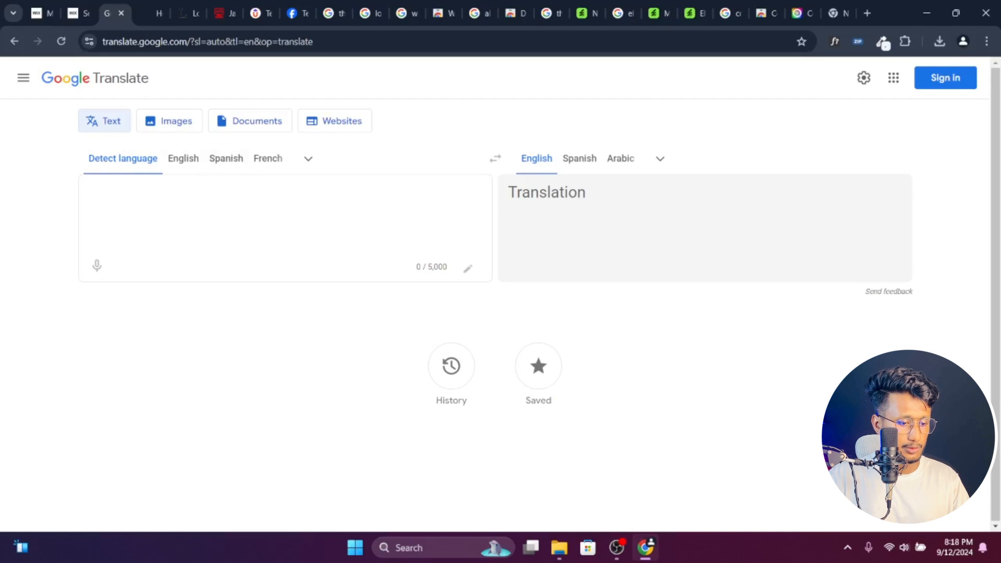
key("ctrl+v")
- Return to the Wix Sites overview, select My Site 3 and open it in the site editor
left_click(73, 6)
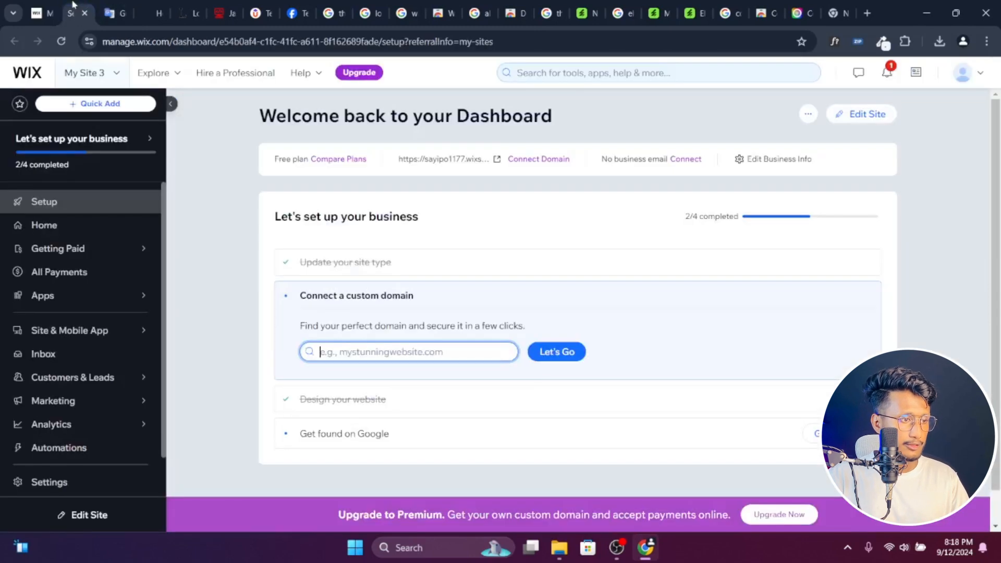
left_click(50, 4)
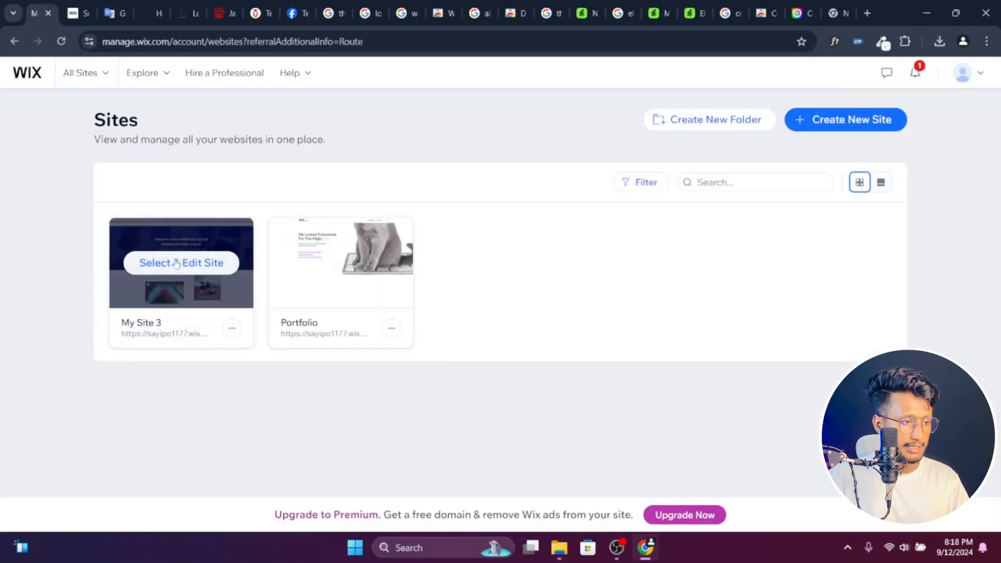
left_click(176, 264)
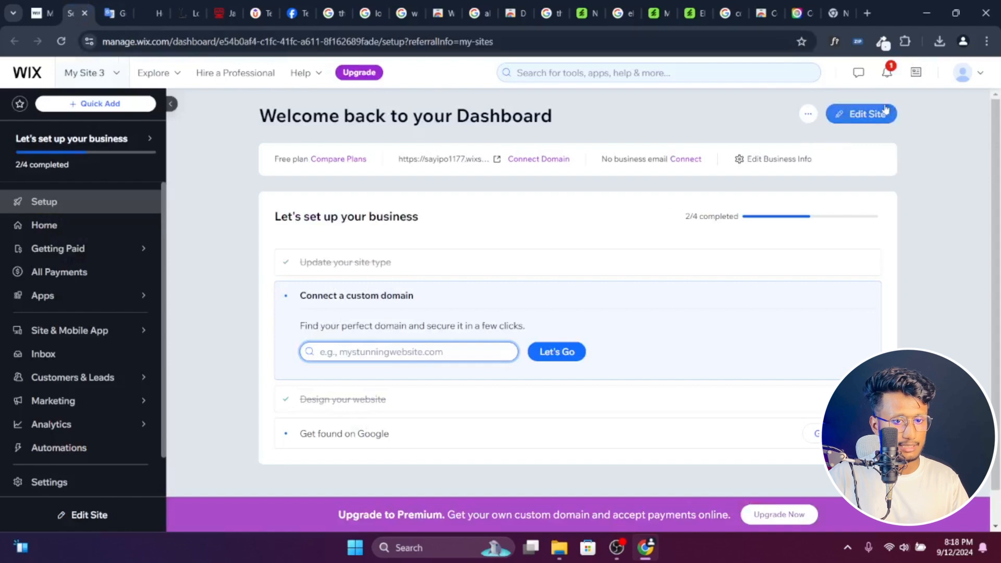
left_click(880, 112)
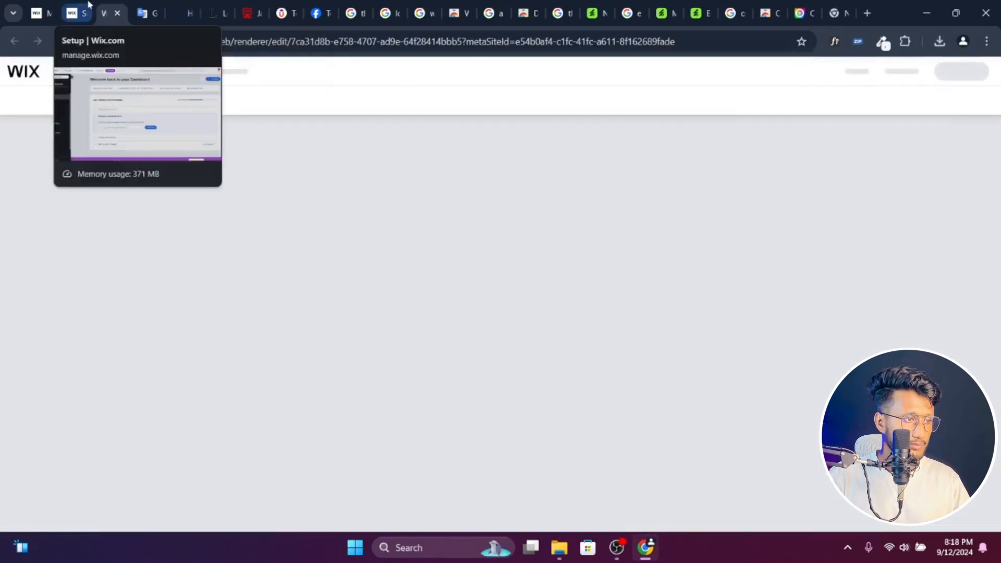
left_click(88, 4)
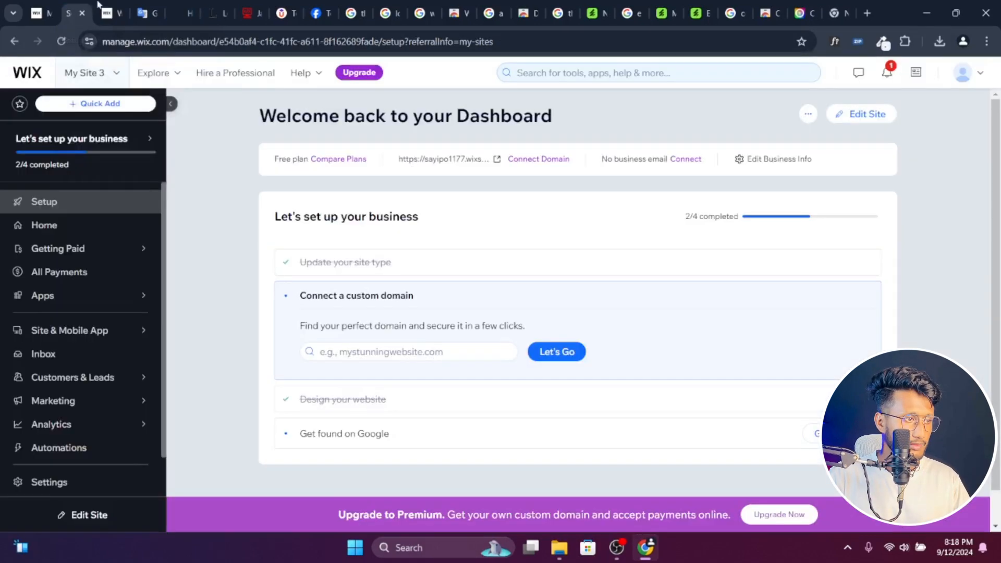
left_click(111, 4)
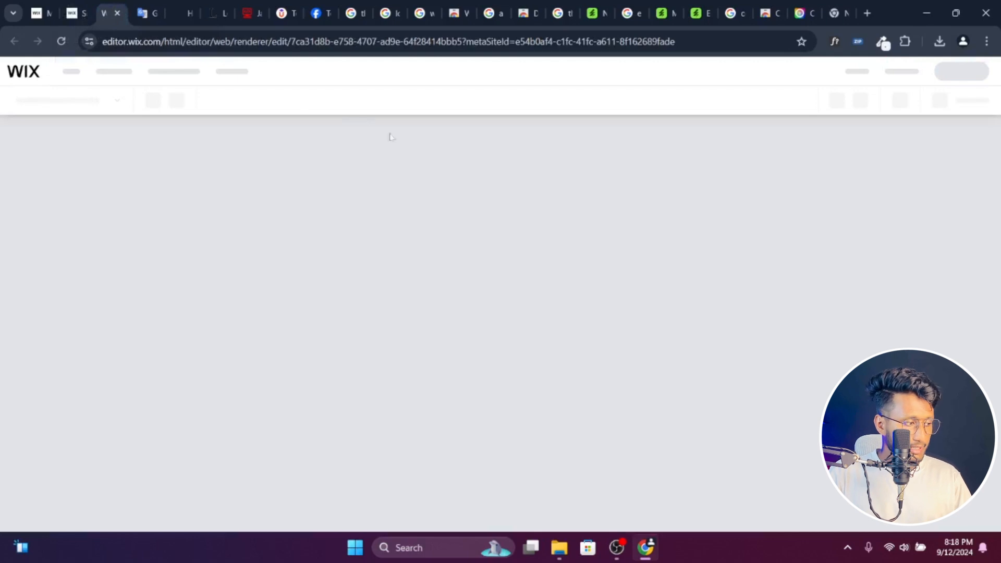
left_click(86, 6)
left_click(119, 4)
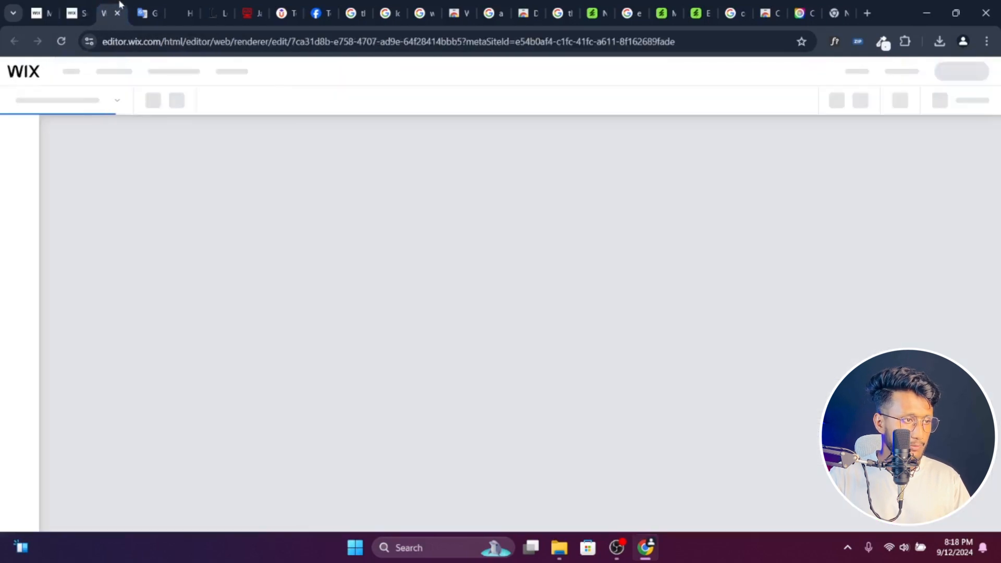
left_click(86, 5)
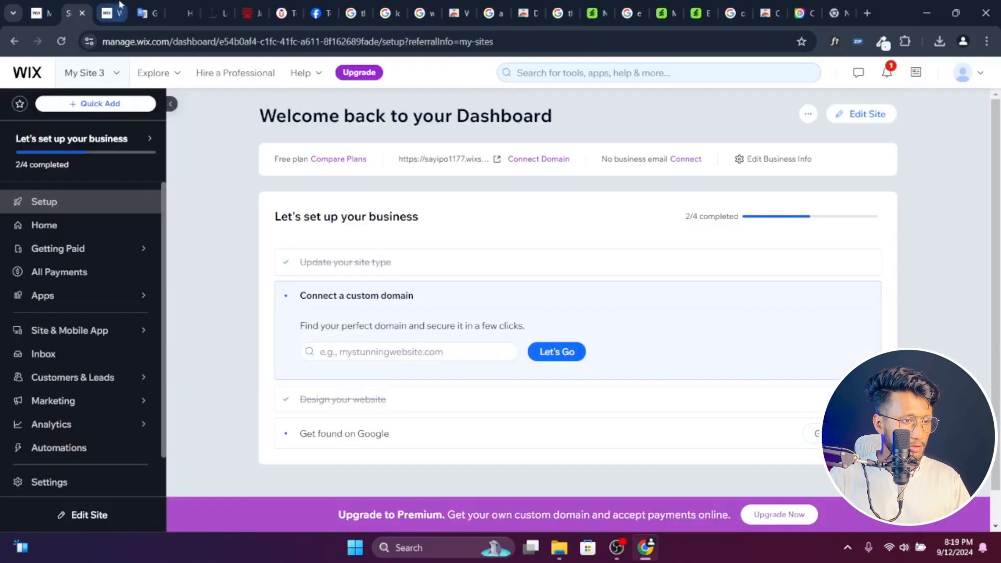
left_click(119, 5)
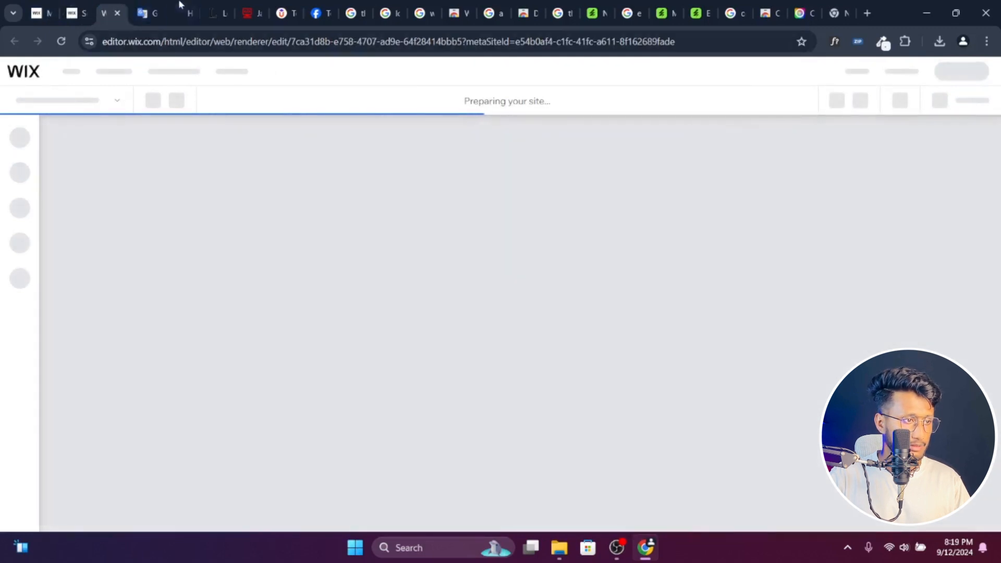
left_click(150, 6)
left_click(101, 5)
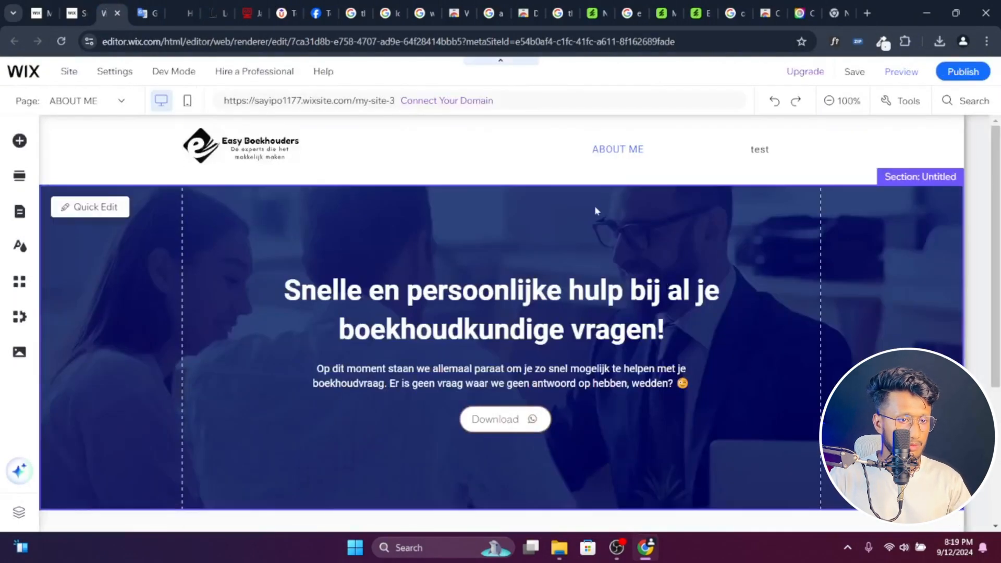
- Open the site's pages and menu settings and rename the ABOUT ME page to Home
left_click(596, 210)
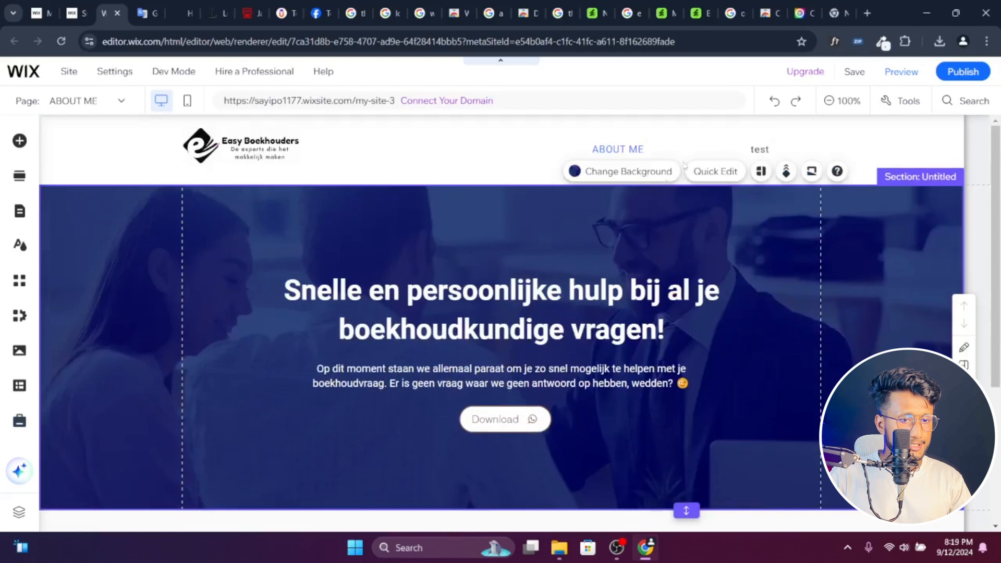
left_click(686, 149)
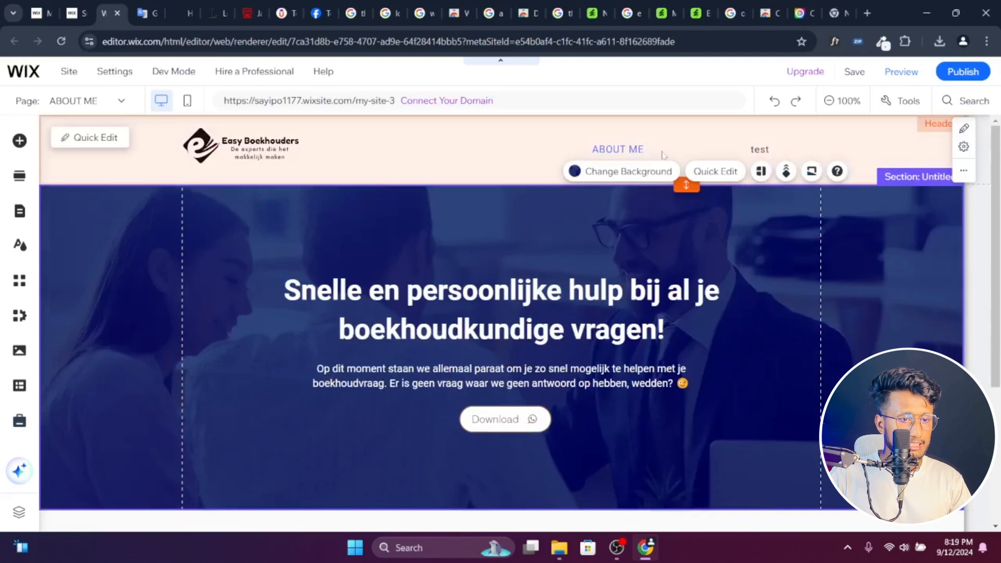
right_click(694, 209)
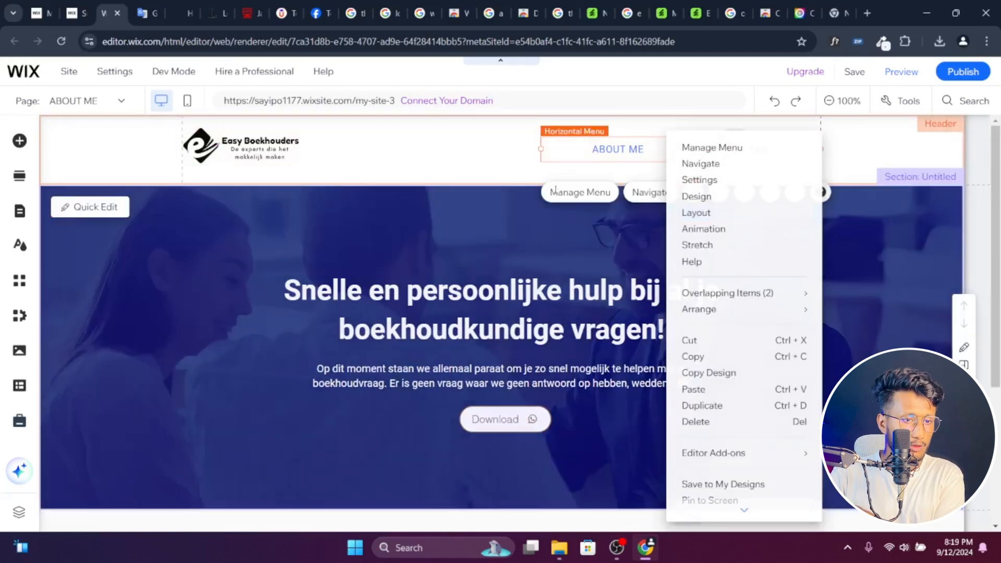
left_click(21, 212)
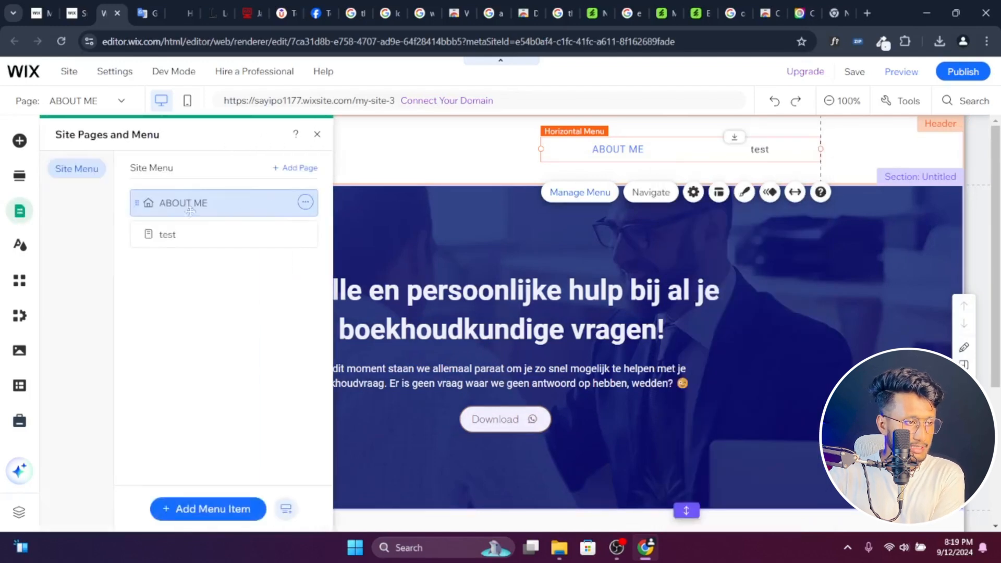
left_click(308, 203)
left_click(388, 297)
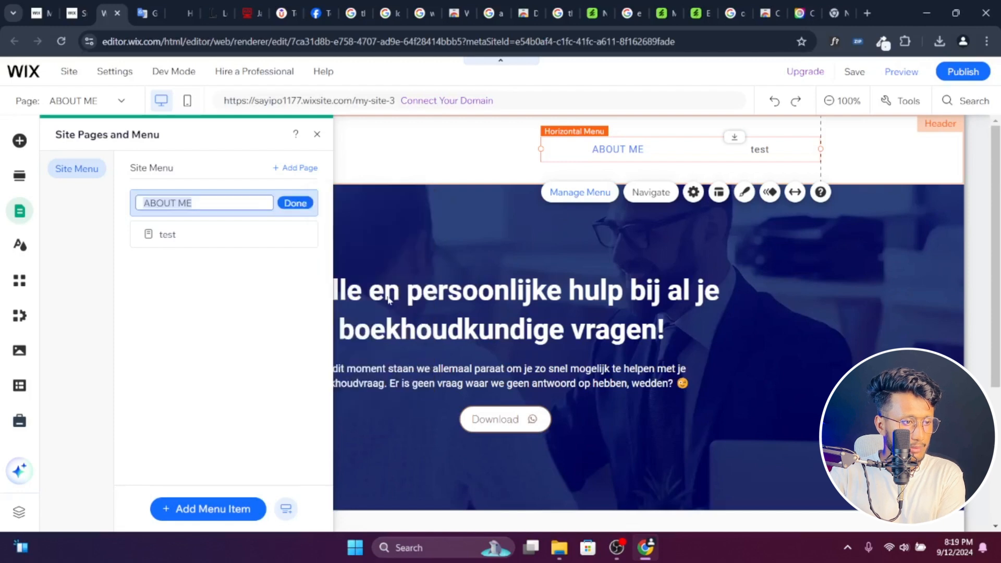
type("Home")
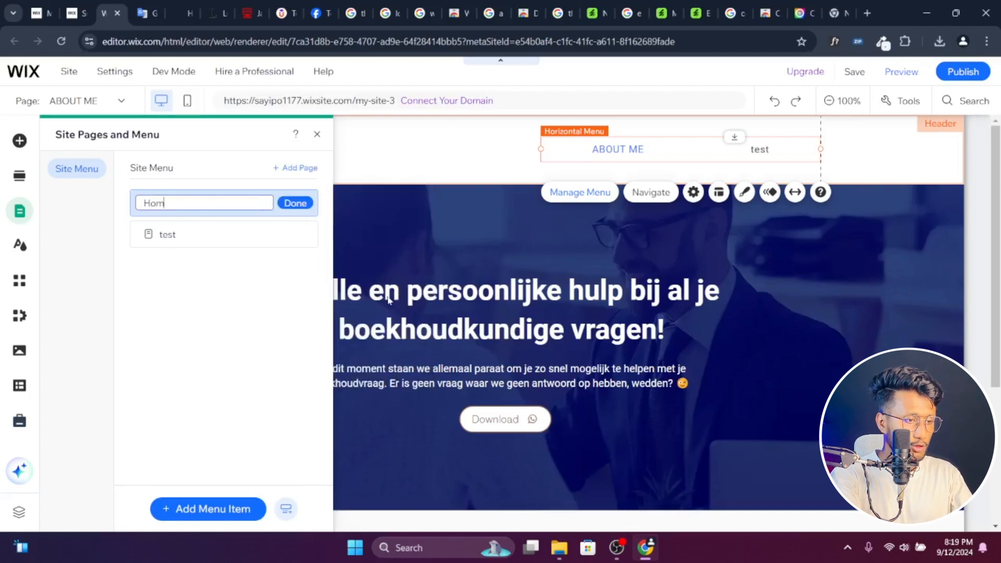
left_click(295, 203)
- Delete the test page from the site menu and confirm the removal
left_click(305, 235)
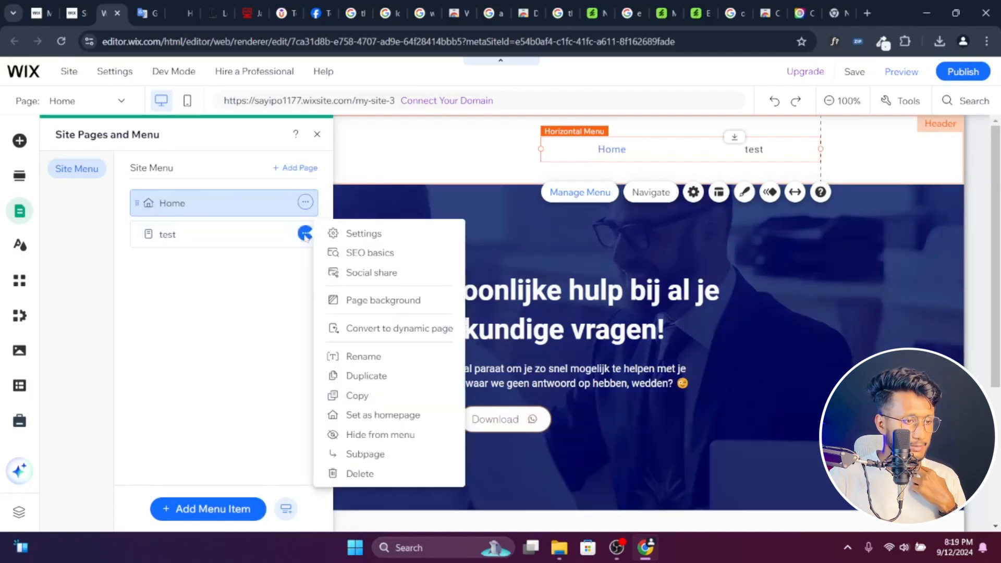
left_click(364, 473)
left_click(652, 346)
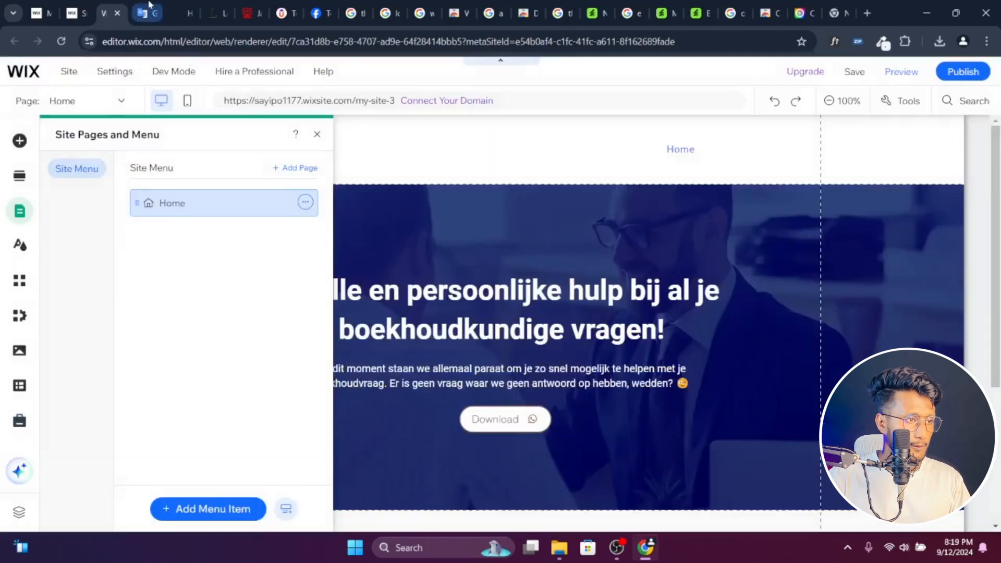
- Copy the word Pakketten from Google Translate and add a blank page with that name to the Wix site menu
left_click(145, 13)
left_click_drag(142, 210, 78, 216)
key("ctrl+c")
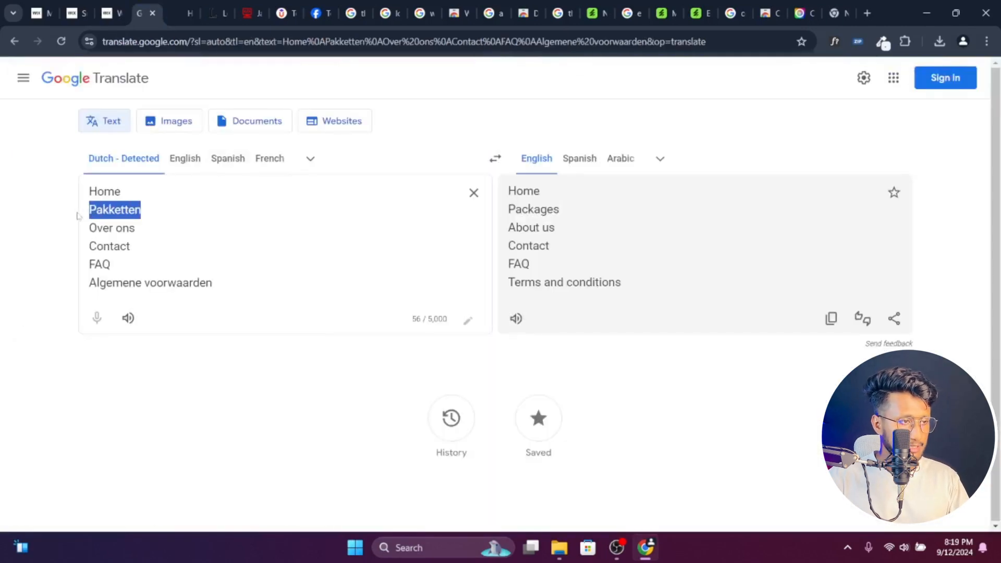
left_click(107, 13)
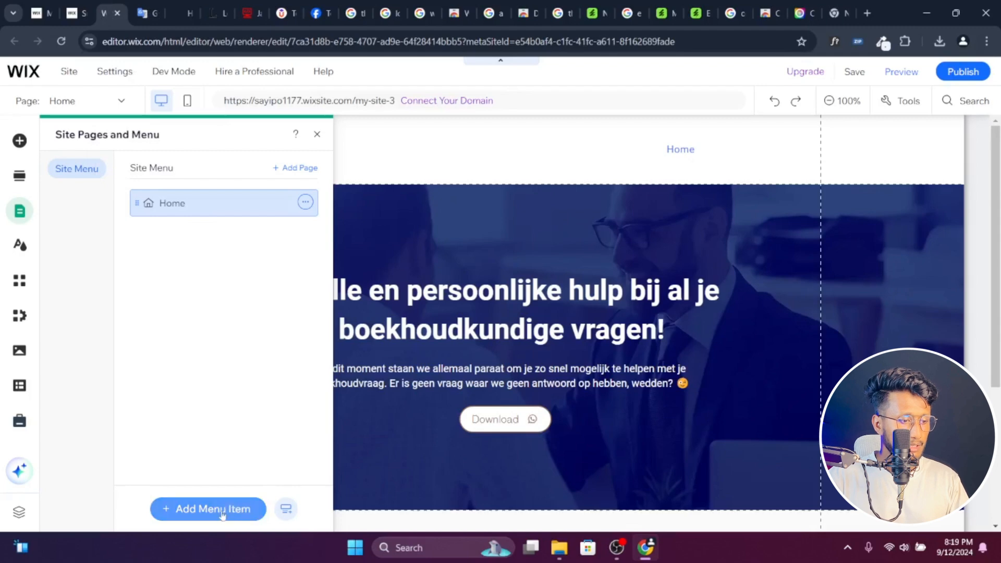
left_click(289, 168)
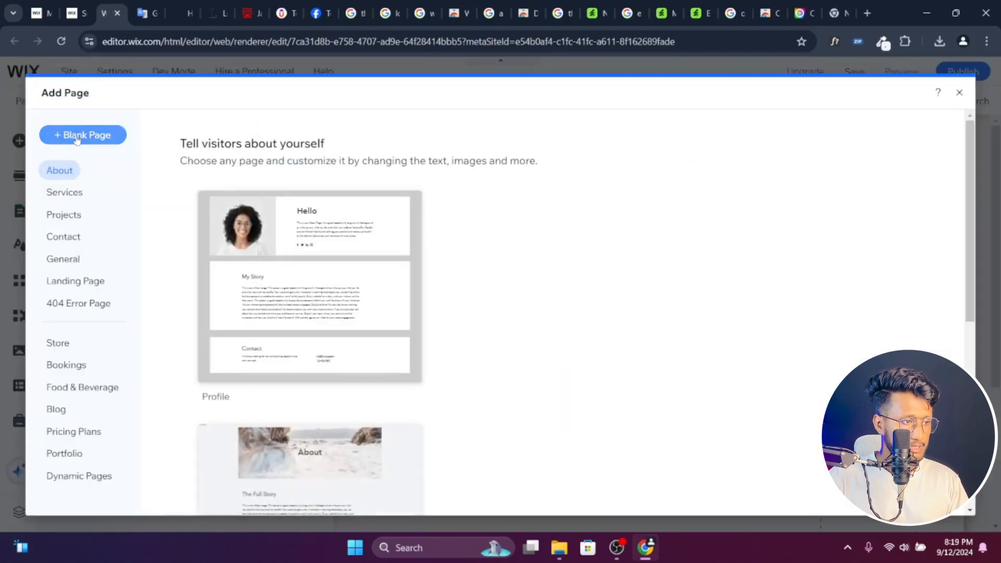
left_click(77, 136)
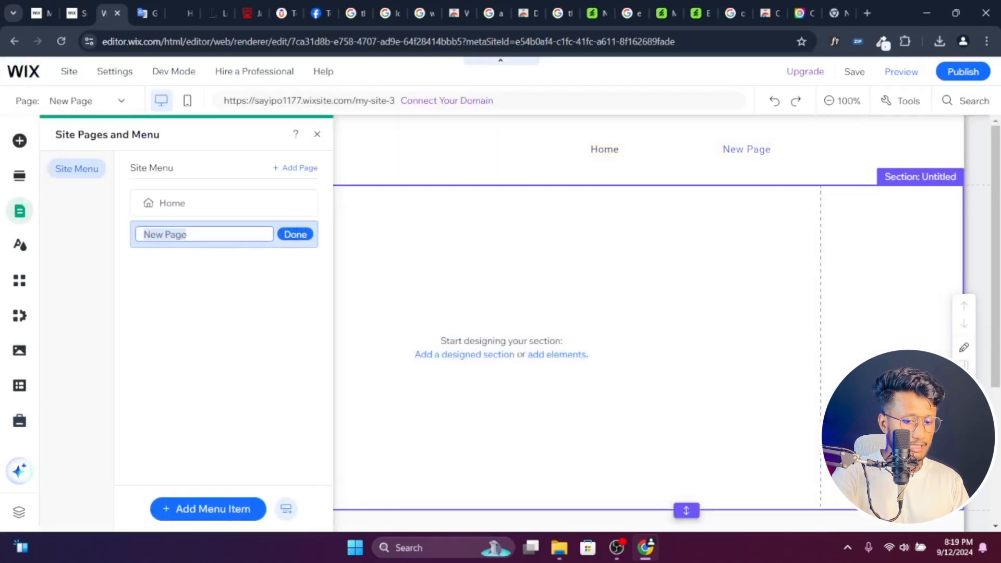
key("BackSpace")
key("ctrl+v")
key("Return")
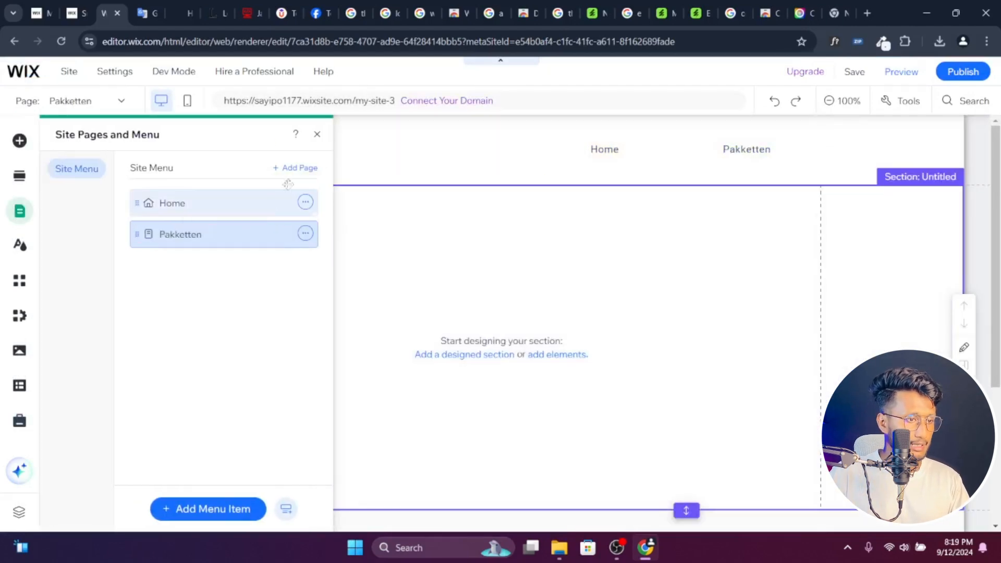
- Add another blank page to the Wix site menu, named Over ons with the text copied from Google Translate
left_click(296, 167)
left_click(146, 13)
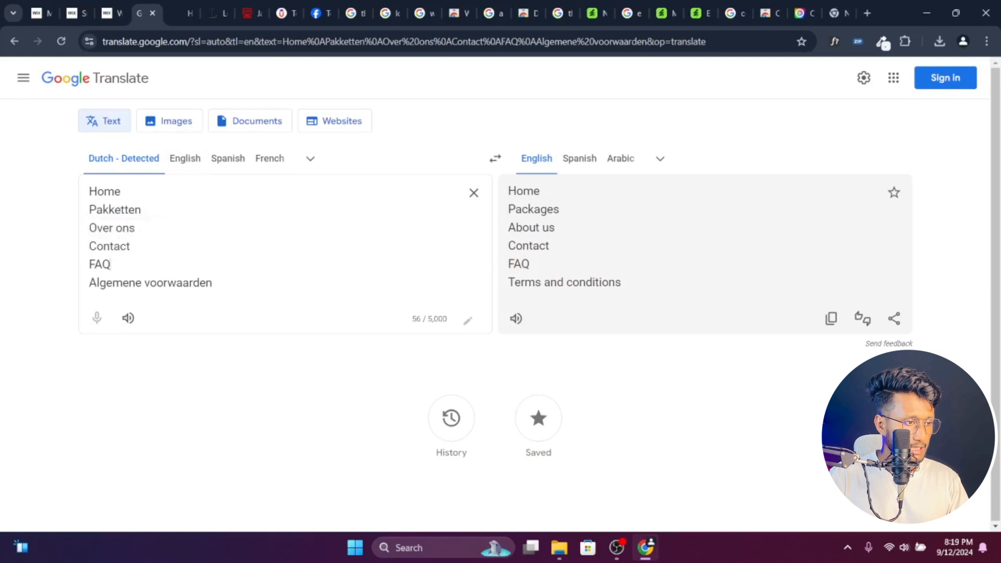
left_click_drag(135, 228, 77, 232)
key("ctrl+c")
left_click(98, 7)
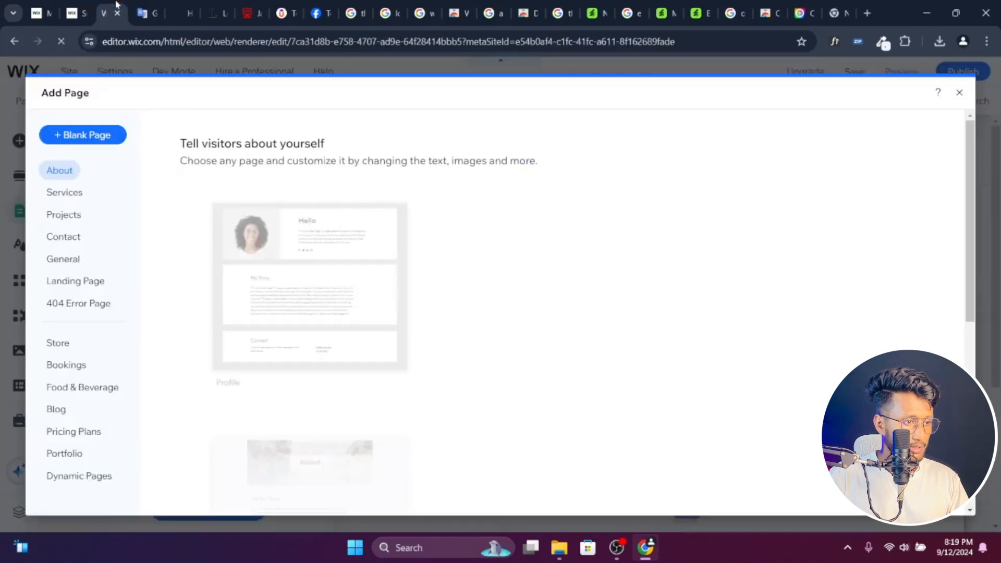
left_click(62, 134)
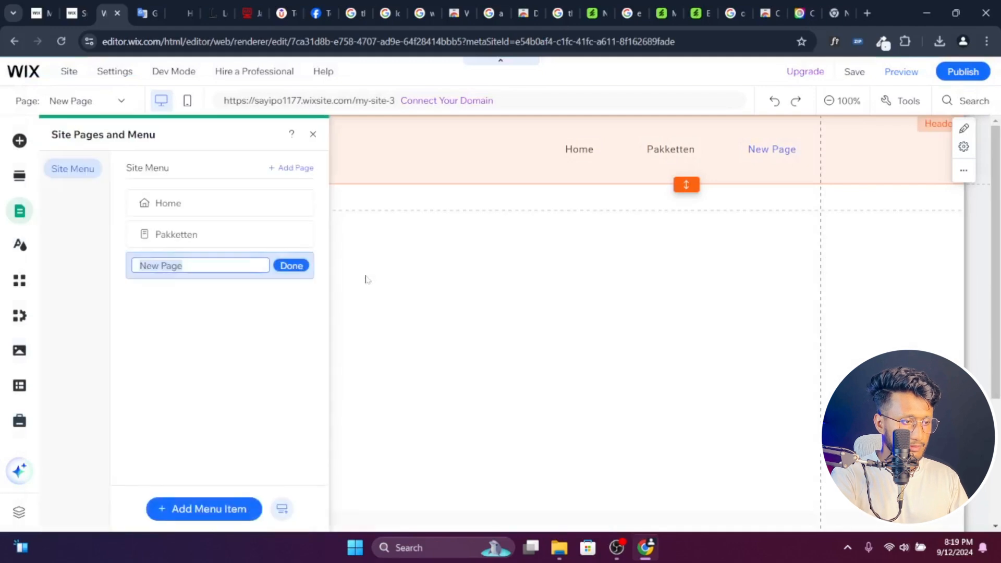
key("ctrl+v")
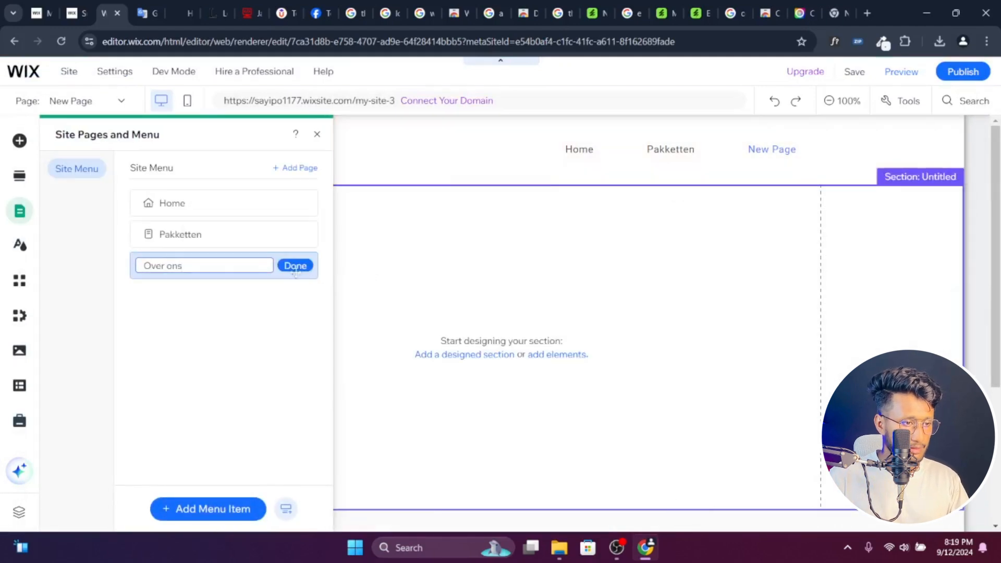
left_click(296, 265)
- Take the next label from Google Translate and add a blank page named Contact to the Wix site menu
left_click(157, 4)
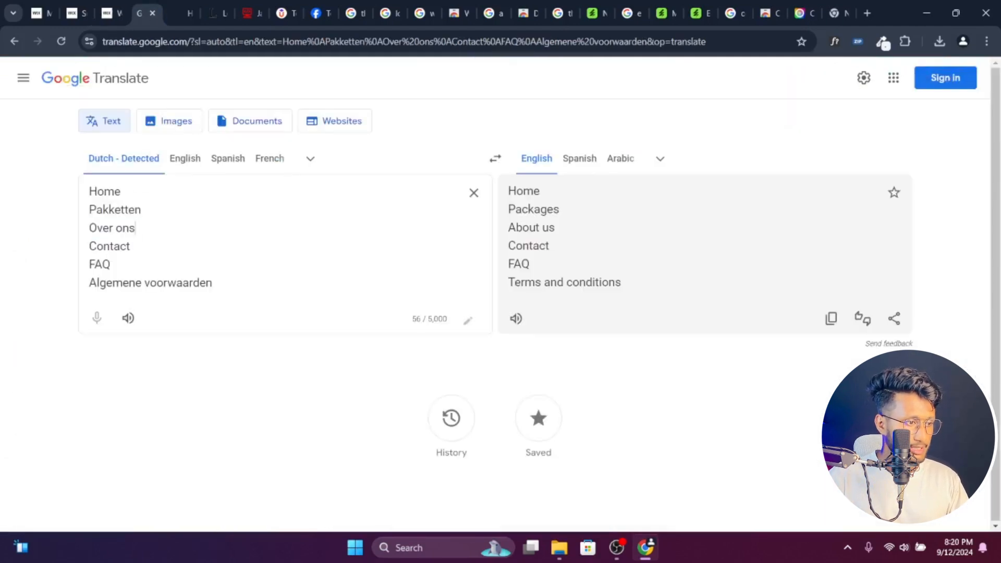
left_click_drag(132, 246, 86, 248)
left_click(104, 7)
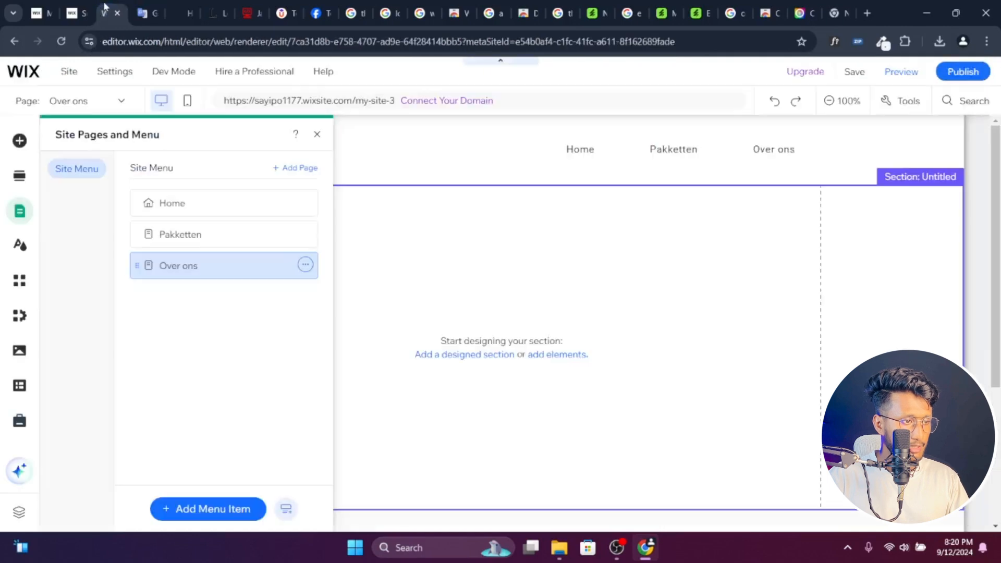
left_click(295, 168)
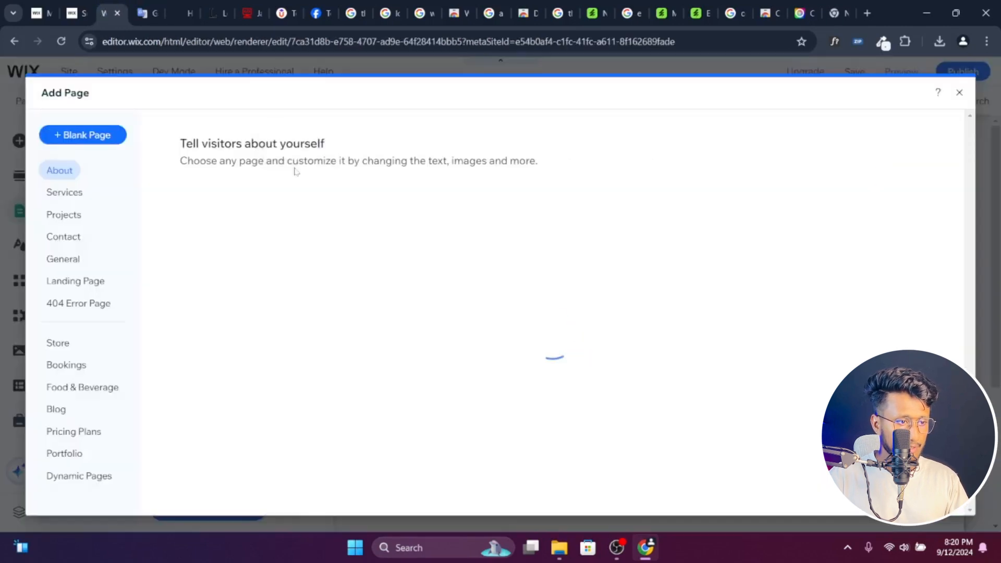
left_click(108, 133)
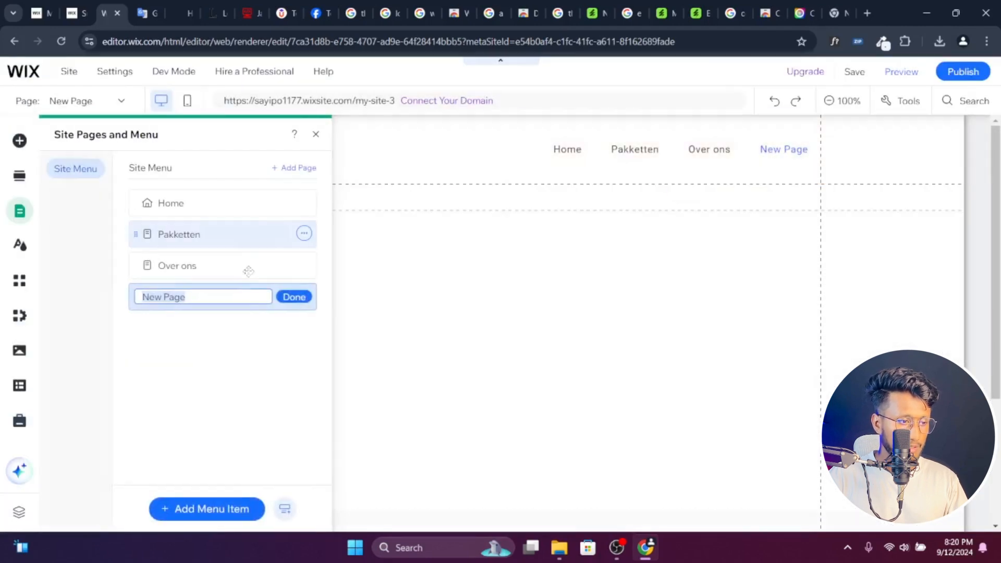
key("BackSpace")
type("Contact")
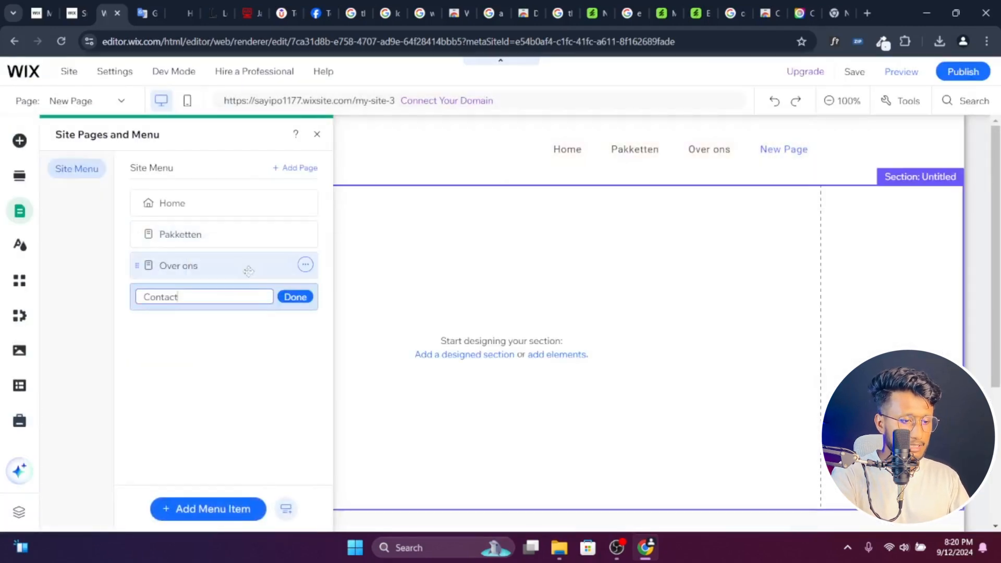
key("Return")
- Copy the FAQ label from Google Translate and add a blank page named FAQ to the Wix site menu
left_click(147, 13)
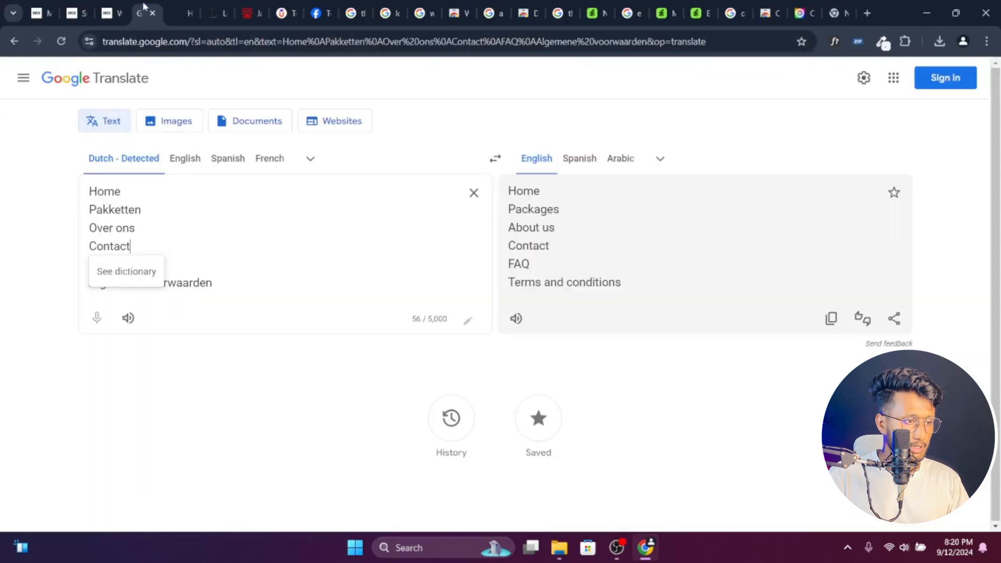
left_click_drag(111, 265, 72, 268)
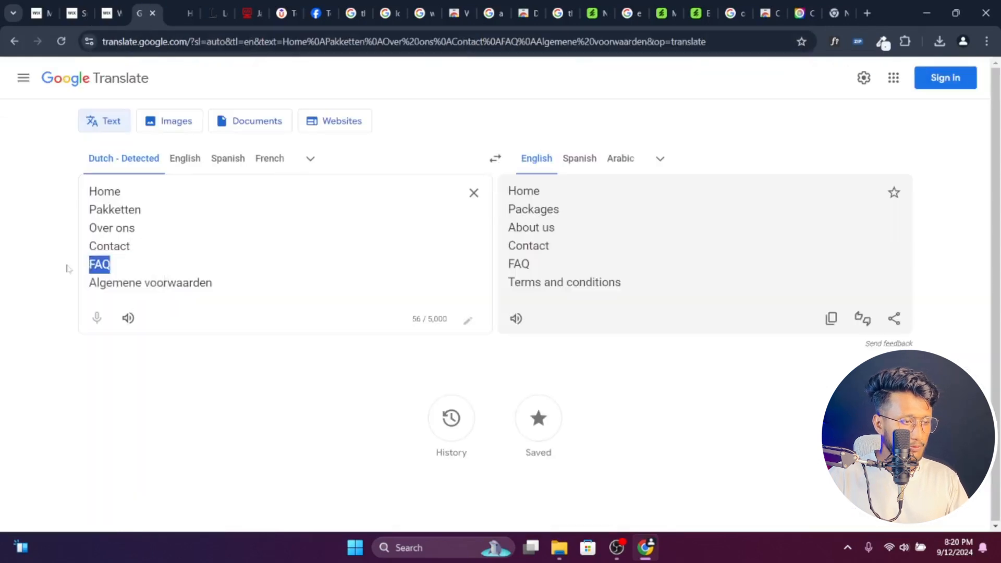
left_click(112, 13)
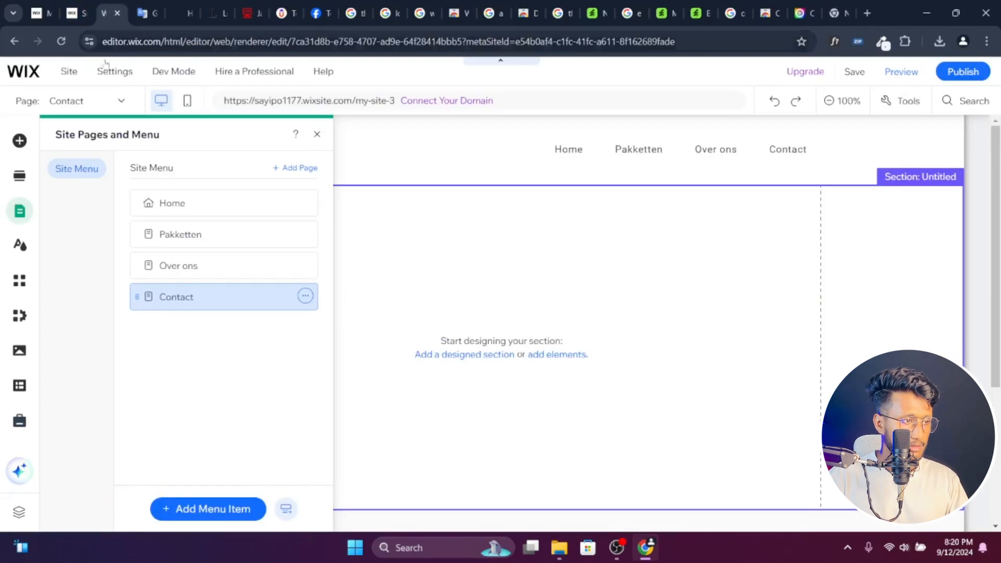
left_click(292, 167)
left_click(79, 139)
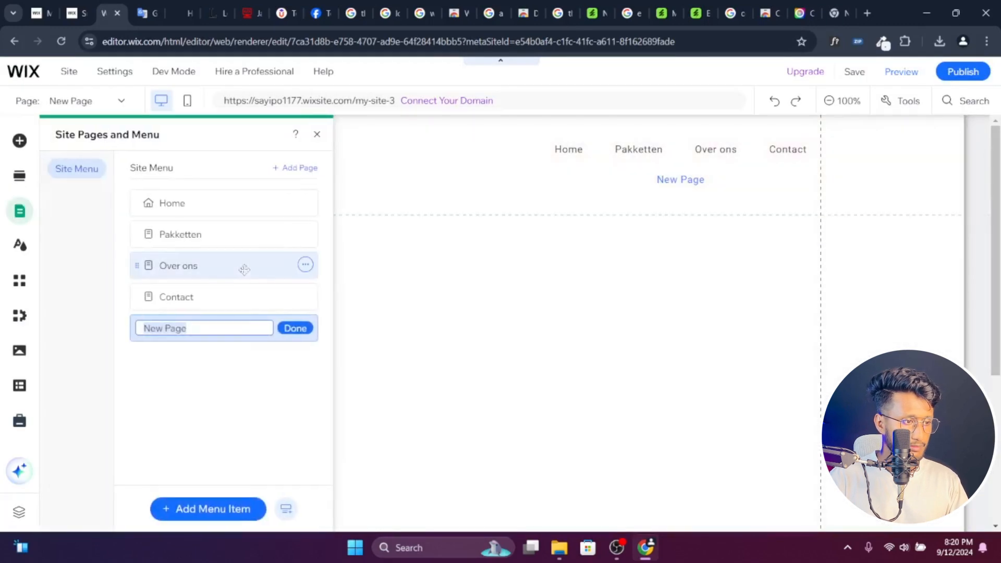
key("BackSpace")
type("FAQ")
key("Return")
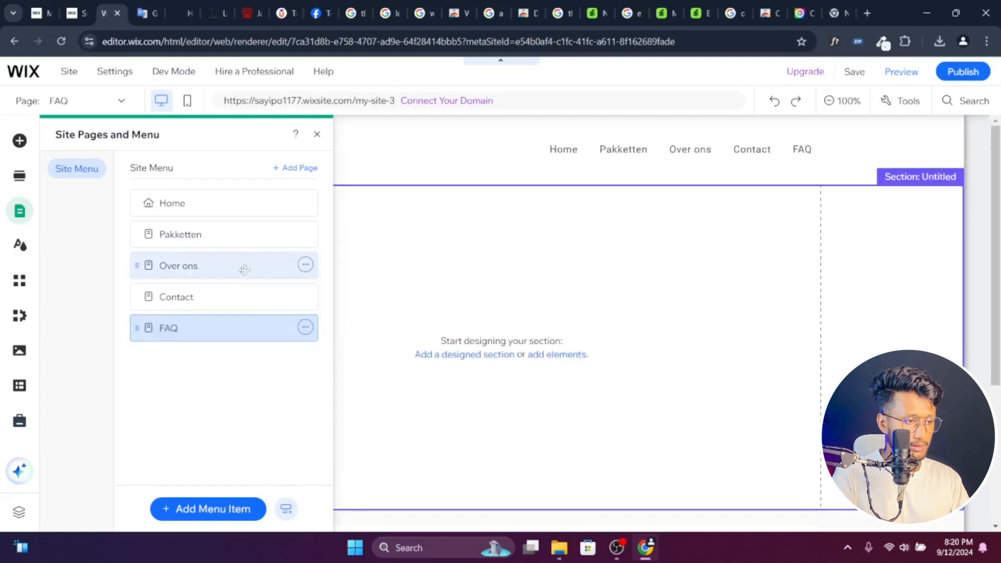
- Copy Algemene voorwaarden from Google Translate and add a blank page with that name to the Wix site menu
key("ctrl+Tab")
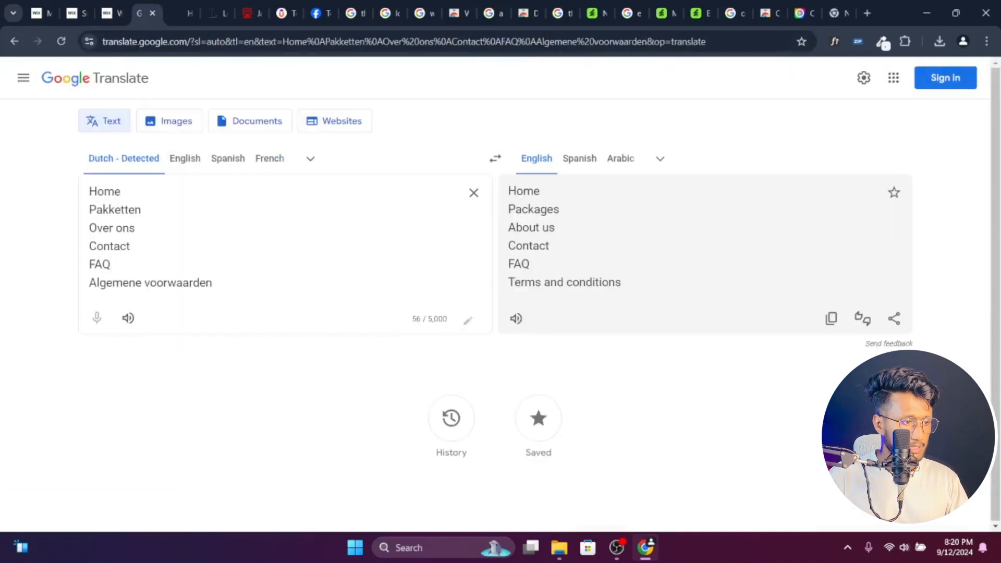
left_click_drag(213, 282, 86, 285)
key("ctrl+c")
left_click(106, 13)
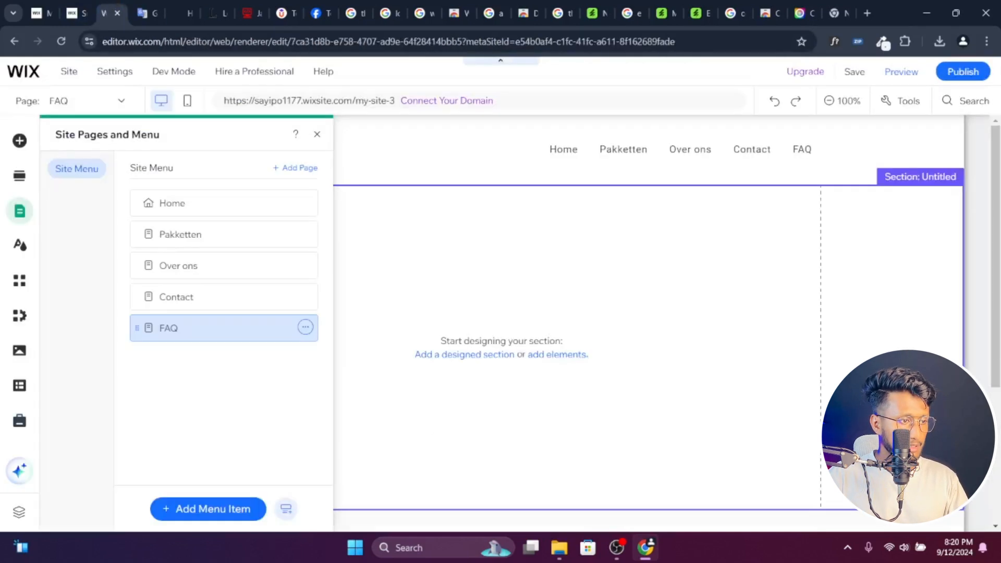
left_click(296, 167)
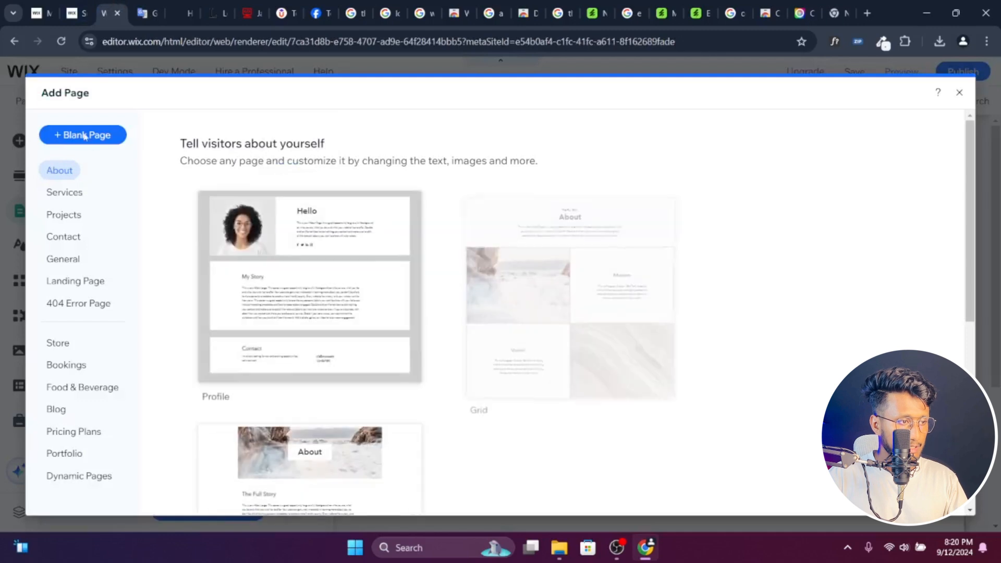
left_click(84, 136)
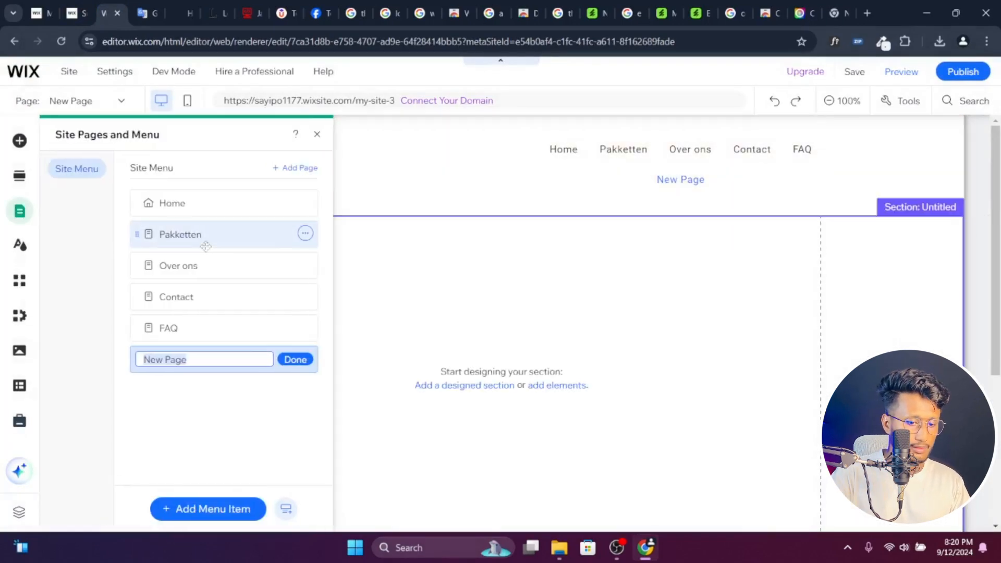
key("BackSpace")
key("ctrl+v")
key("Return")
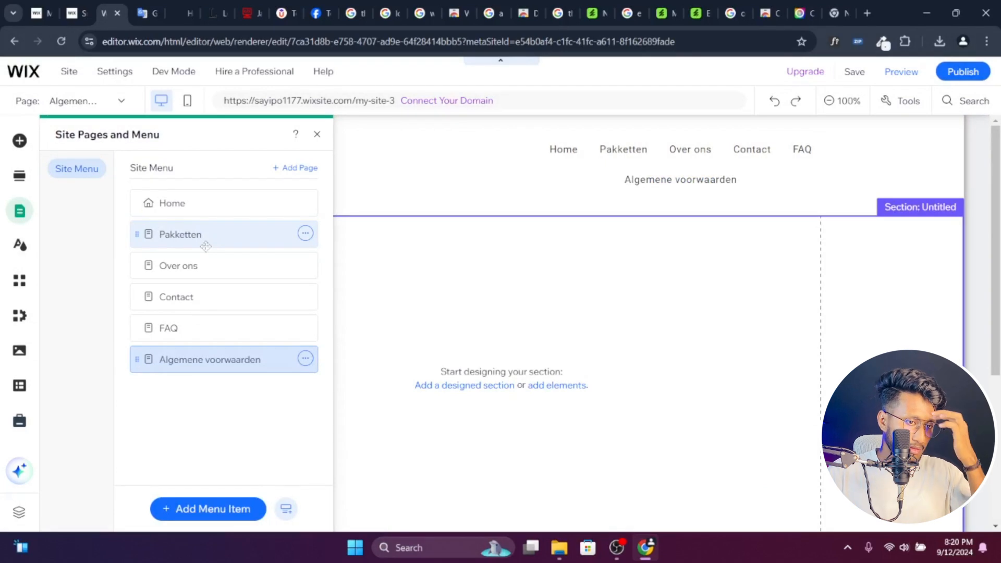
- Return to the Home page and widen the header's horizontal menu so all its items fit on one line
left_click(223, 202)
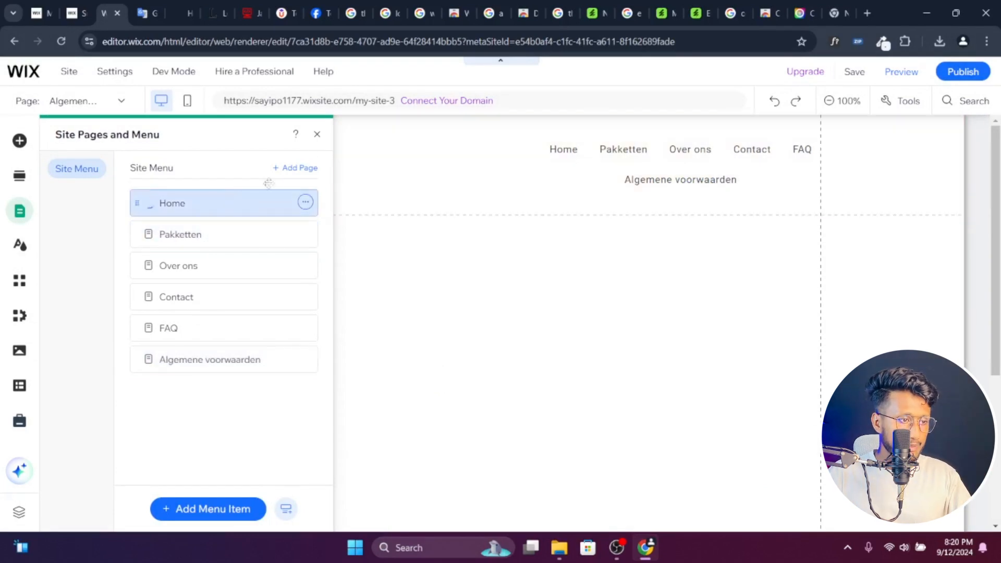
left_click(317, 135)
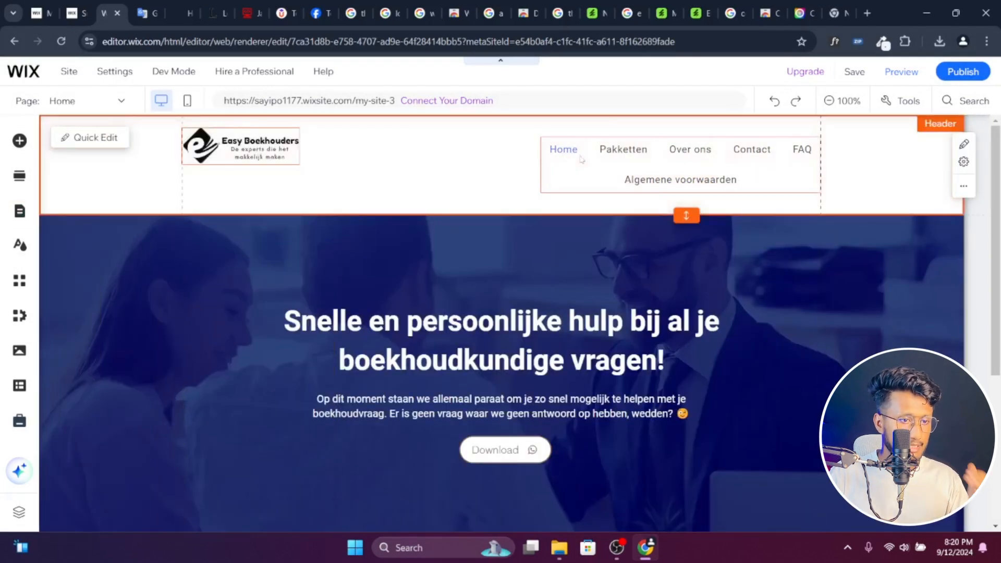
left_click(563, 161)
left_click_drag(541, 164, 414, 160)
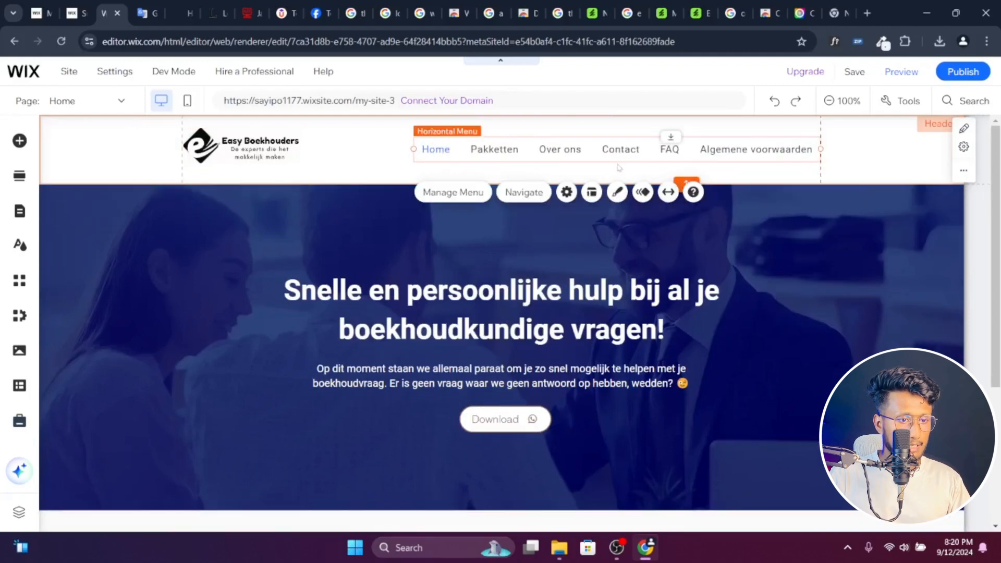
left_click(767, 229)
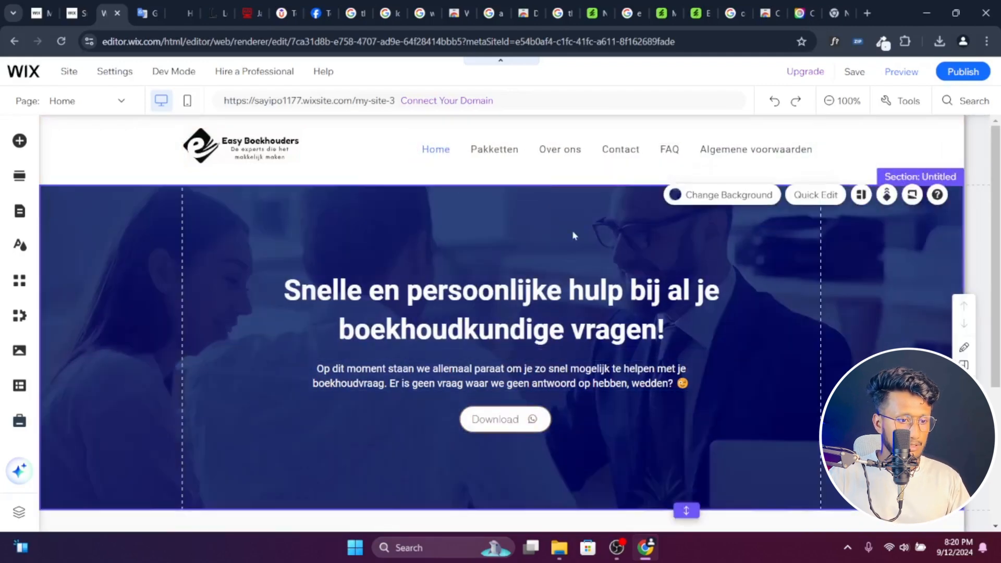
- Switch to the original easy-boekhouders.nl site, place its browser tab beside the Wix editor, and clear the menu text selection
scroll(575, 233, "down", 2)
scroll(215, 196, "up", 2)
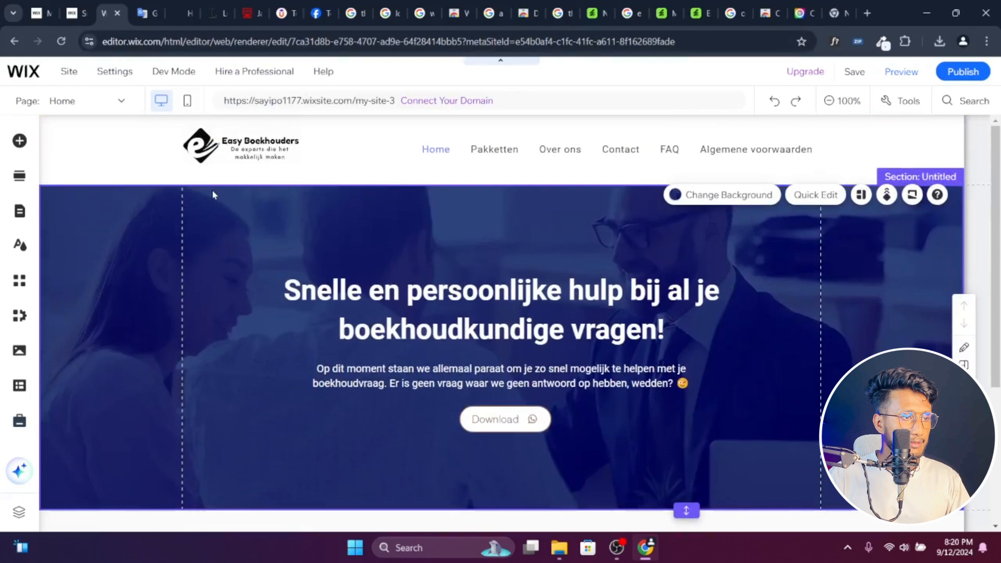
left_click(149, 13)
left_click(175, 10)
left_click_drag(173, 6, 143, 10)
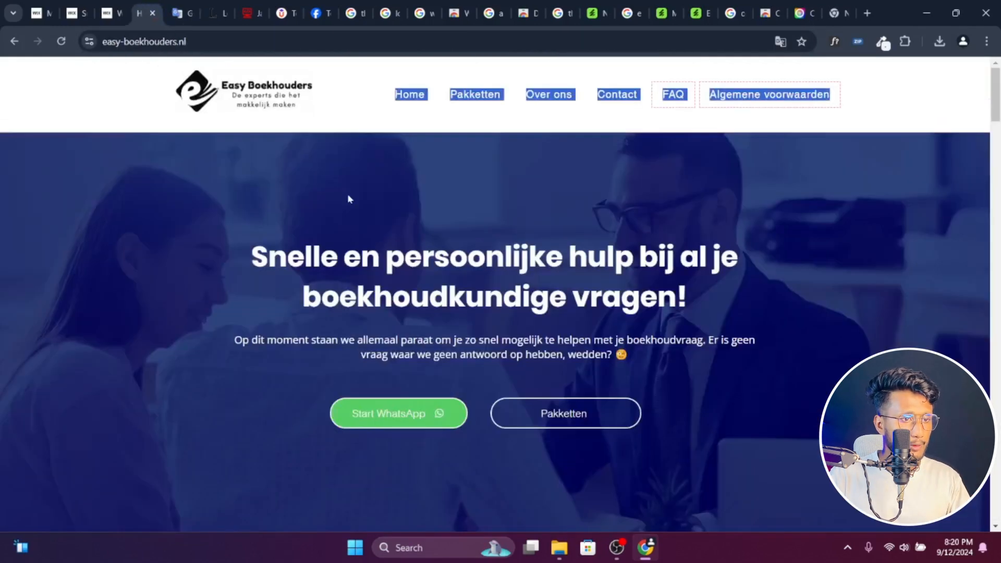
left_click(906, 95)
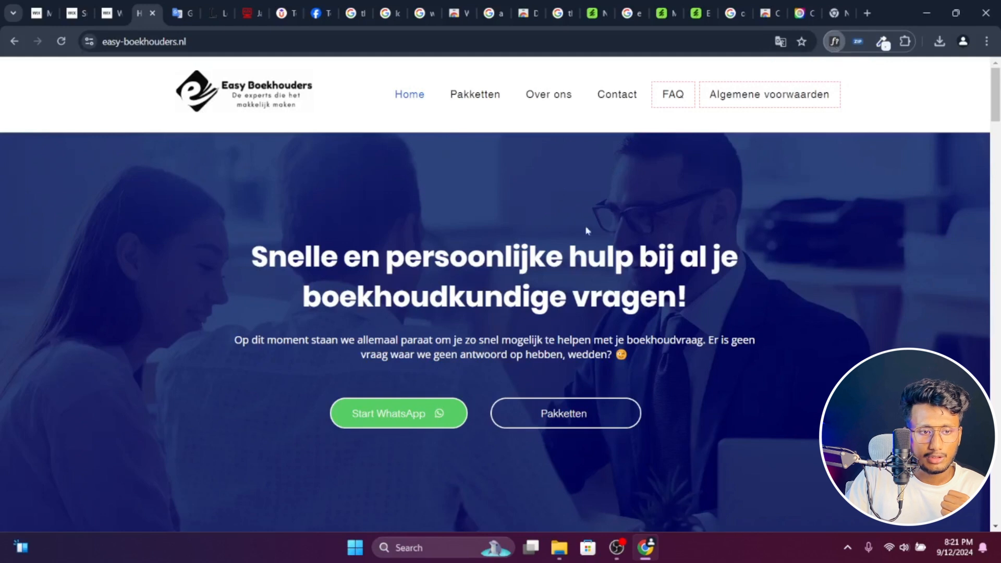
- Inspect the fonts of the hero heading, hero paragraph and Pakketten menu item with WhatFont
left_click(835, 42)
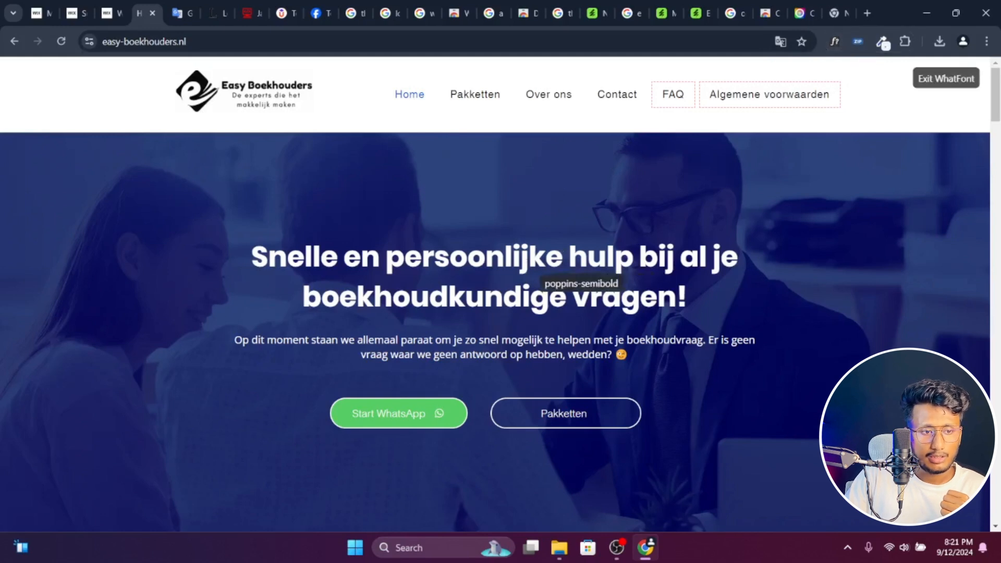
left_click(527, 274)
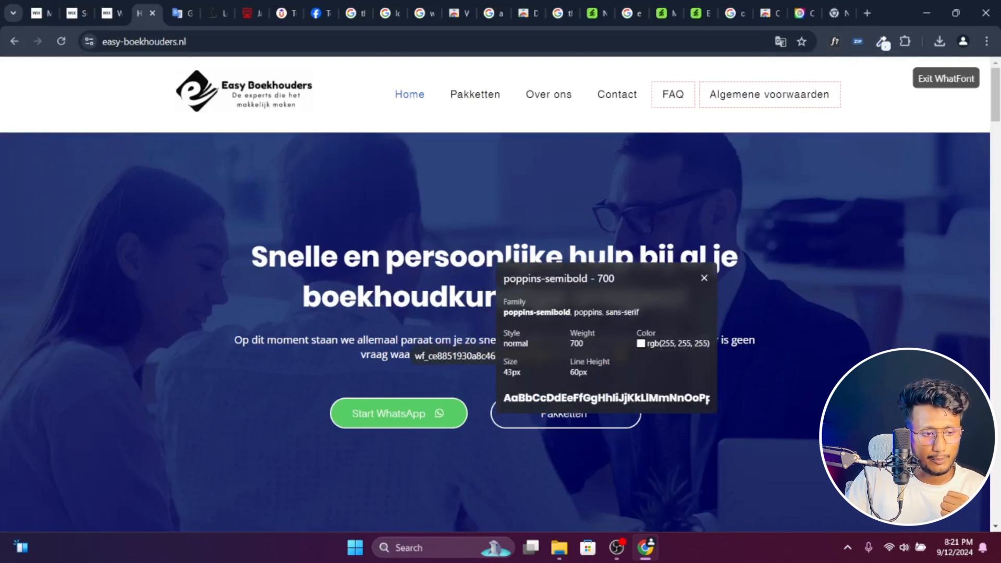
left_click(393, 357)
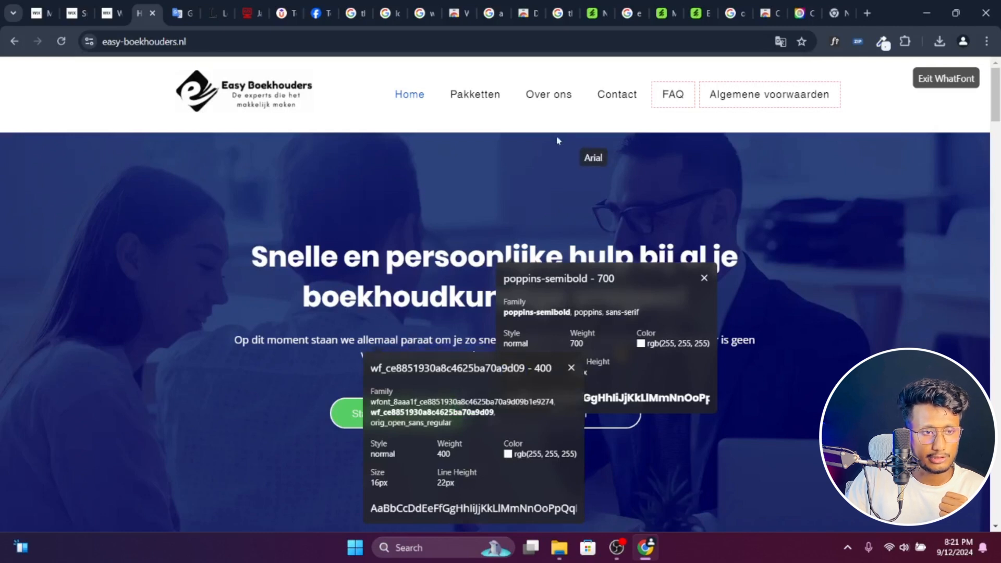
left_click(475, 101)
- Inspect the fonts of the Onze diensten heading and the introductory text beneath it
scroll(569, 308, "down", 5)
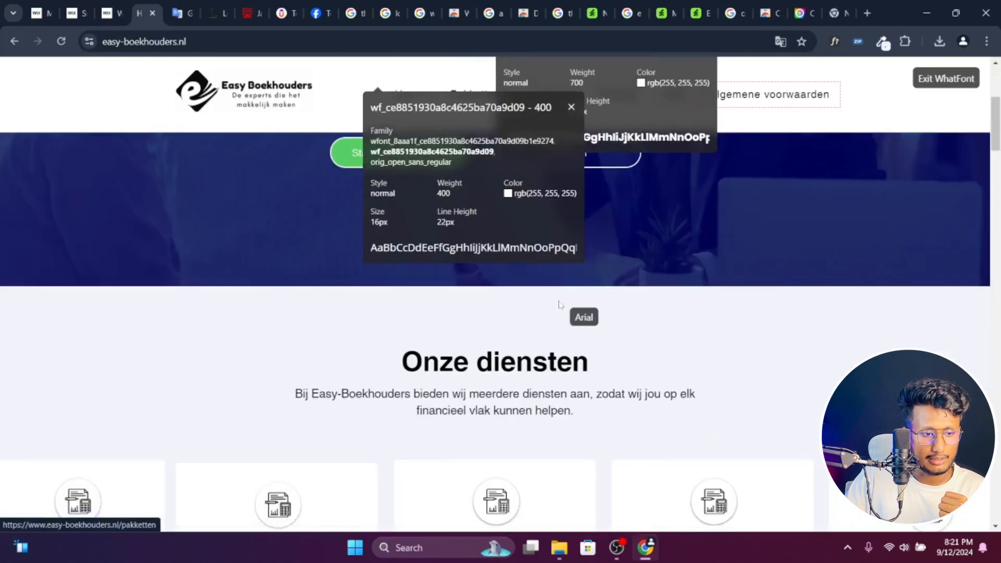
left_click(506, 362)
scroll(509, 361, "down", 1)
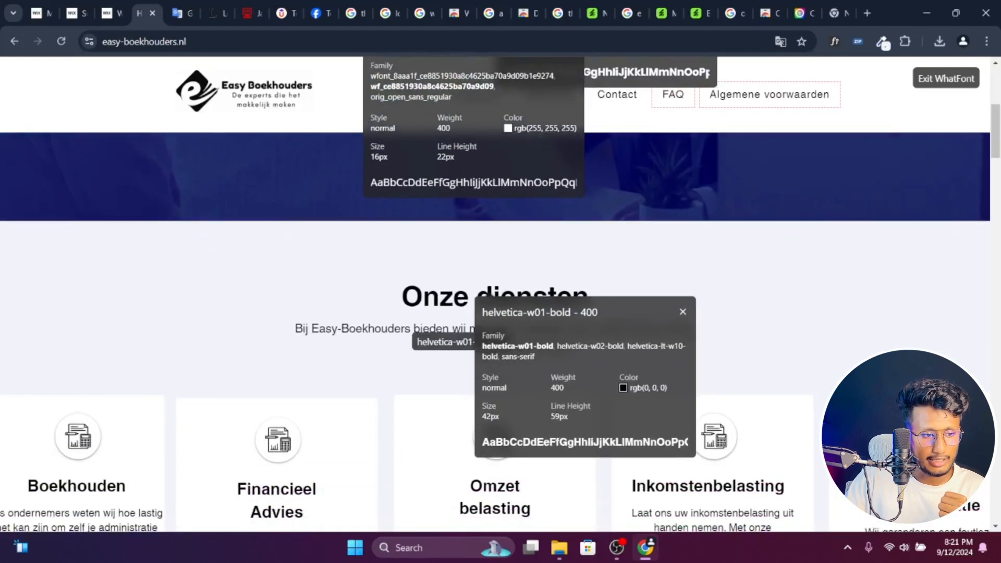
left_click(409, 332)
scroll(469, 313, "down", 5)
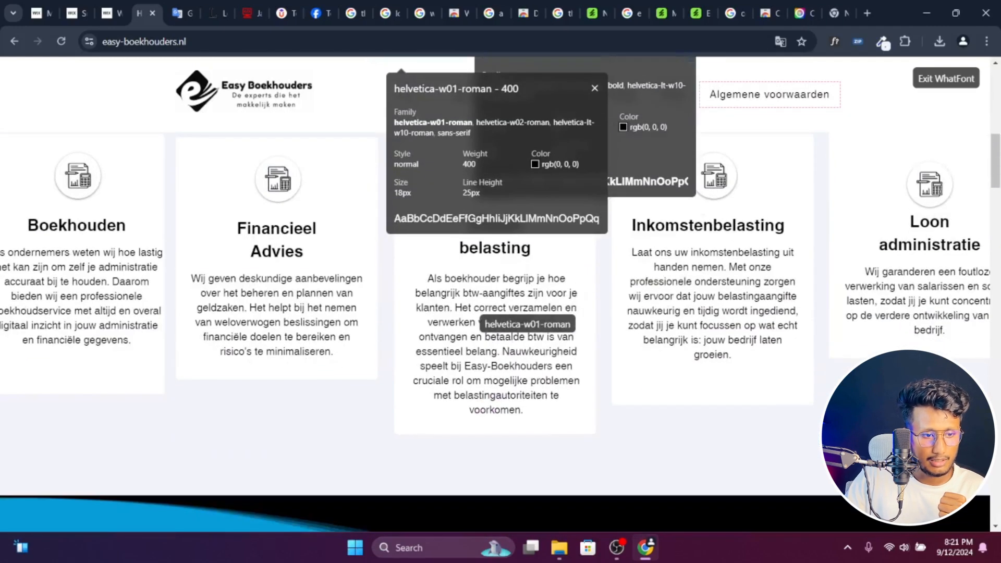
- Inspect the fonts of the service cards' text and titles, and of the Uw persoonlijke vraagbaak heading
left_click(477, 313)
left_click(490, 257)
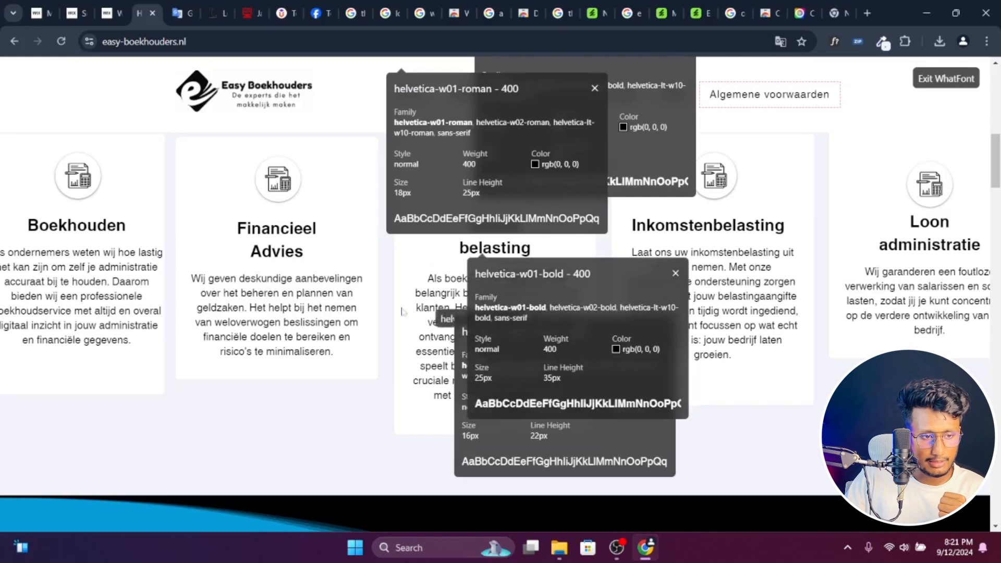
left_click(274, 252)
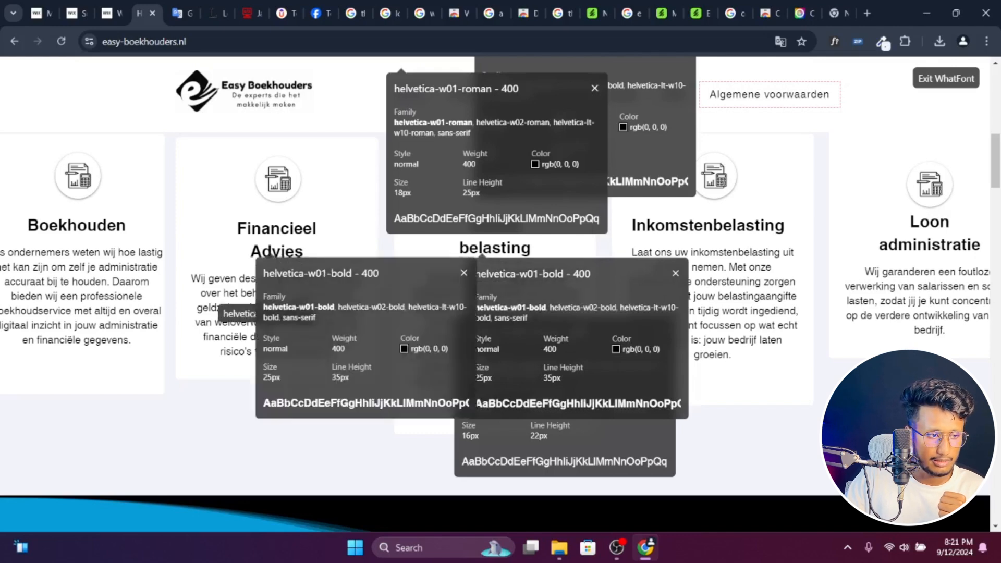
scroll(209, 266, "down", 6)
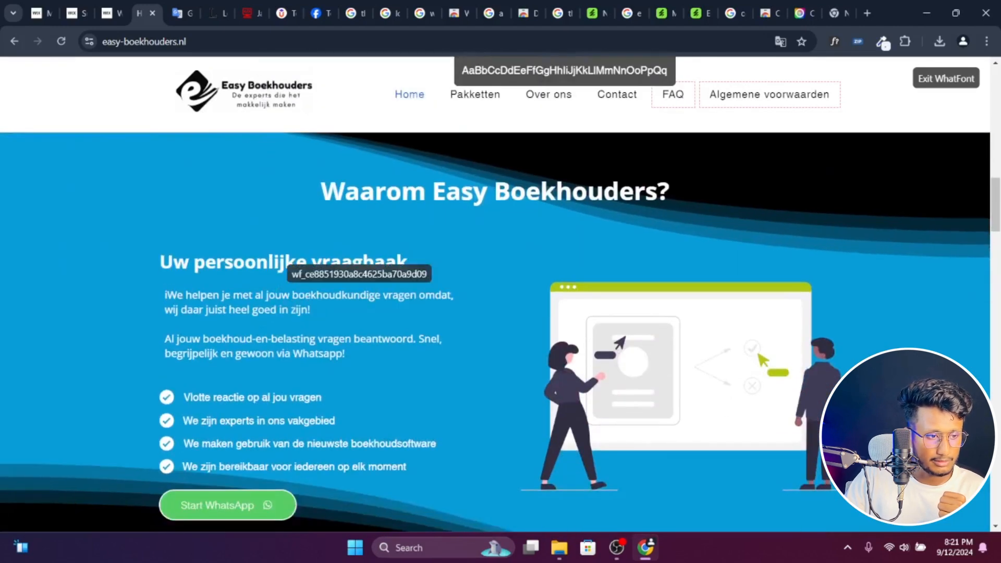
left_click(278, 269)
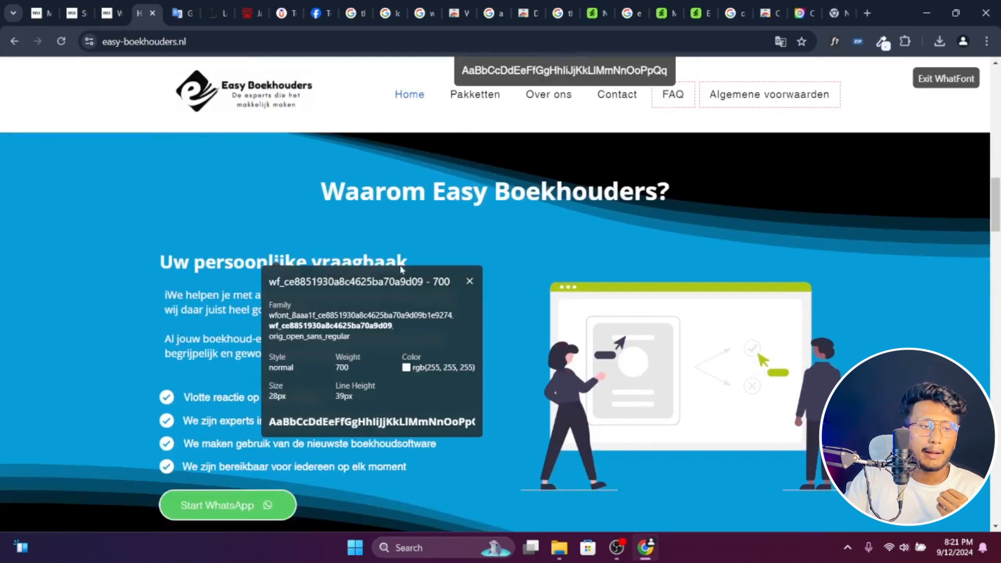
- Return to the hero section and close the WhatFont detail boxes covering it
scroll(401, 269, "up", 15)
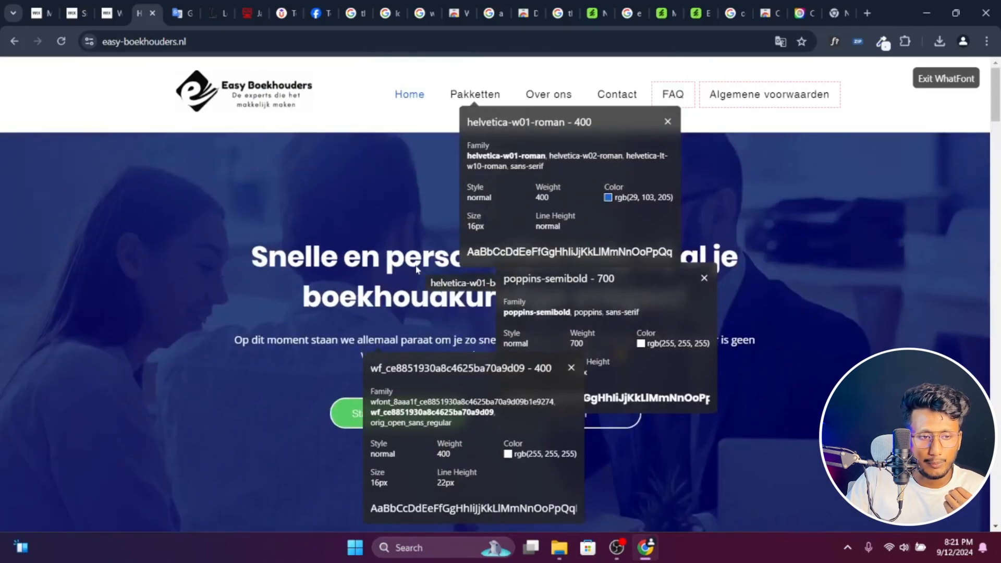
left_click(571, 369)
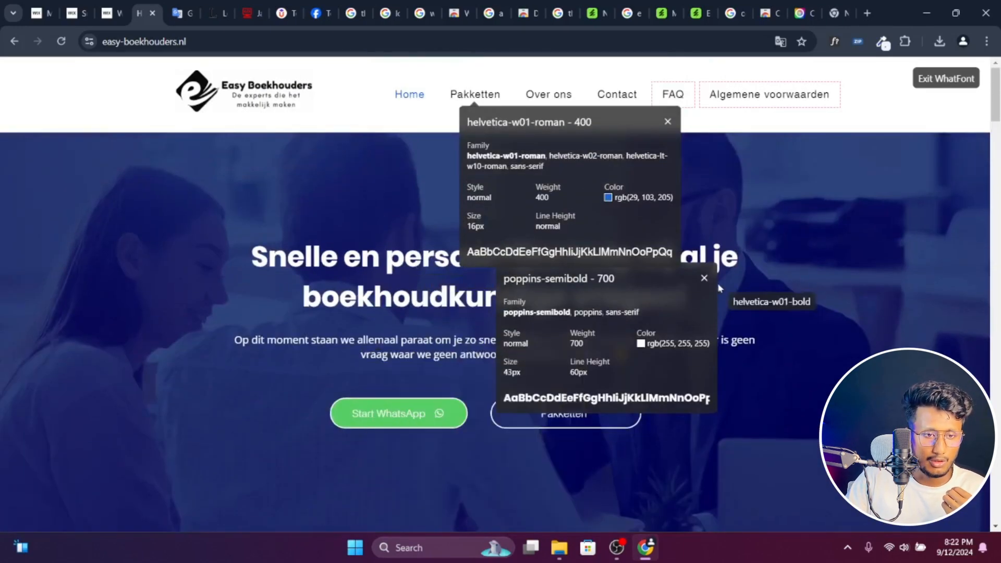
left_click(668, 123)
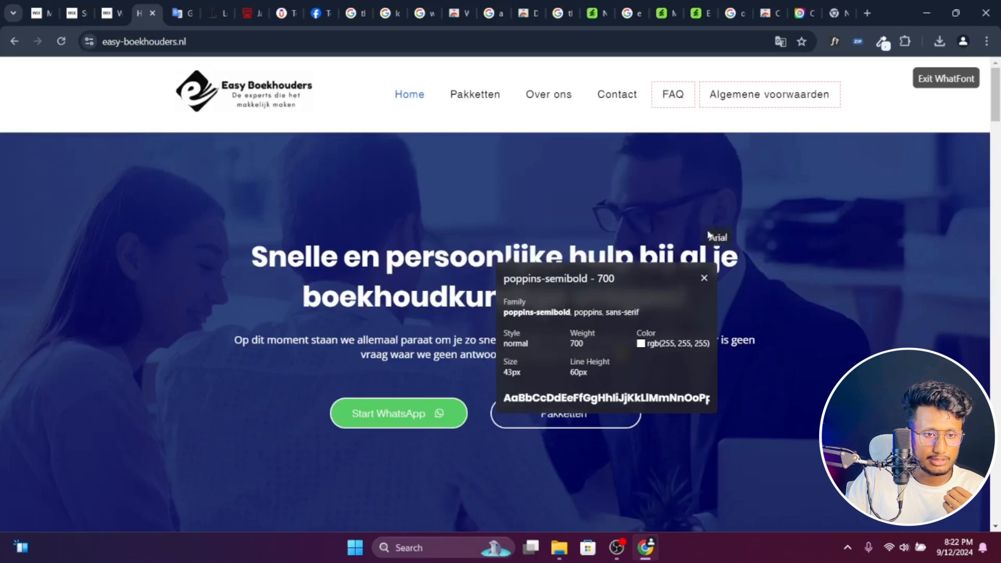
left_click(704, 278)
- Return to the Wix editor and set the site text theme's heading font to Helvetica Bold
left_click(111, 7)
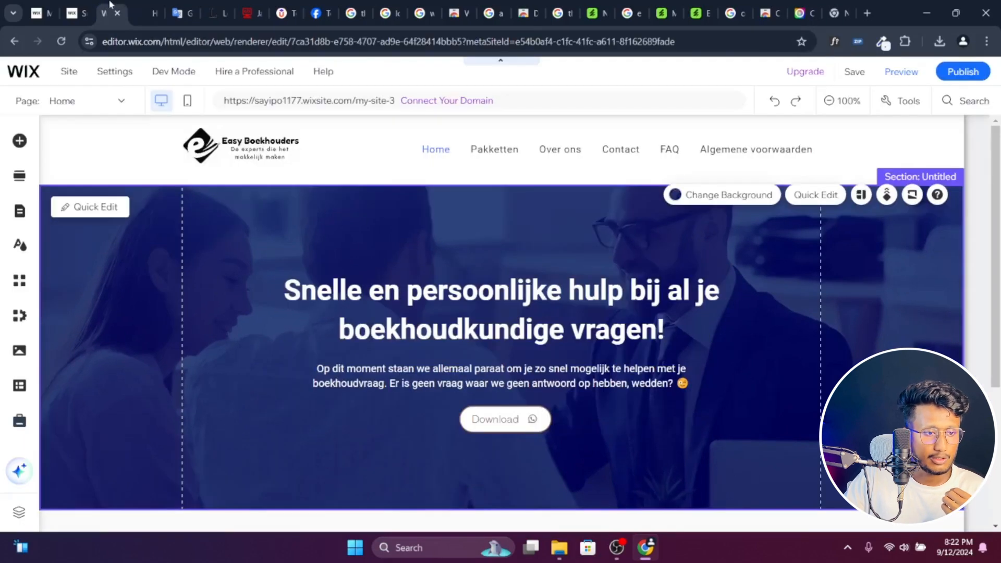
left_click(17, 254)
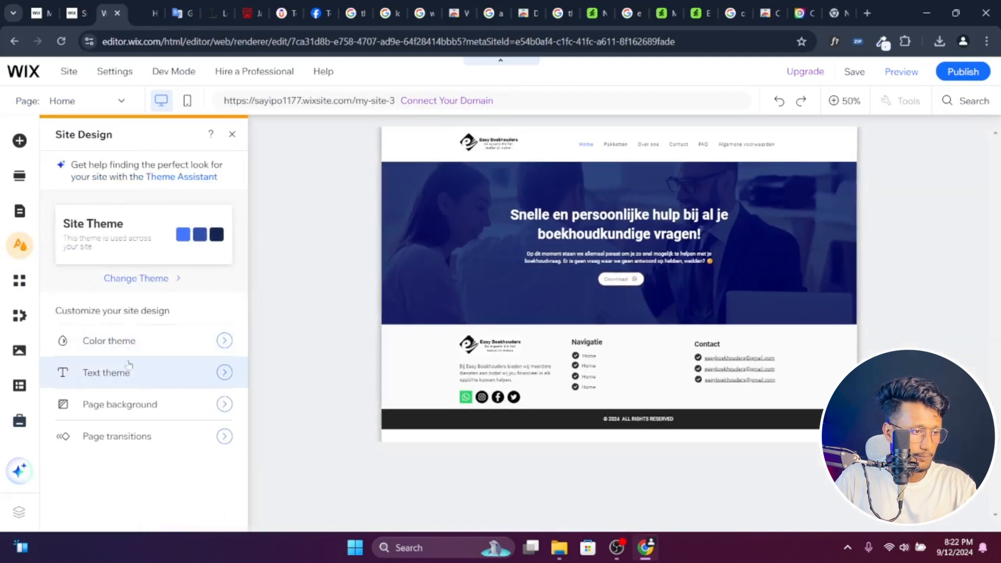
left_click(135, 385)
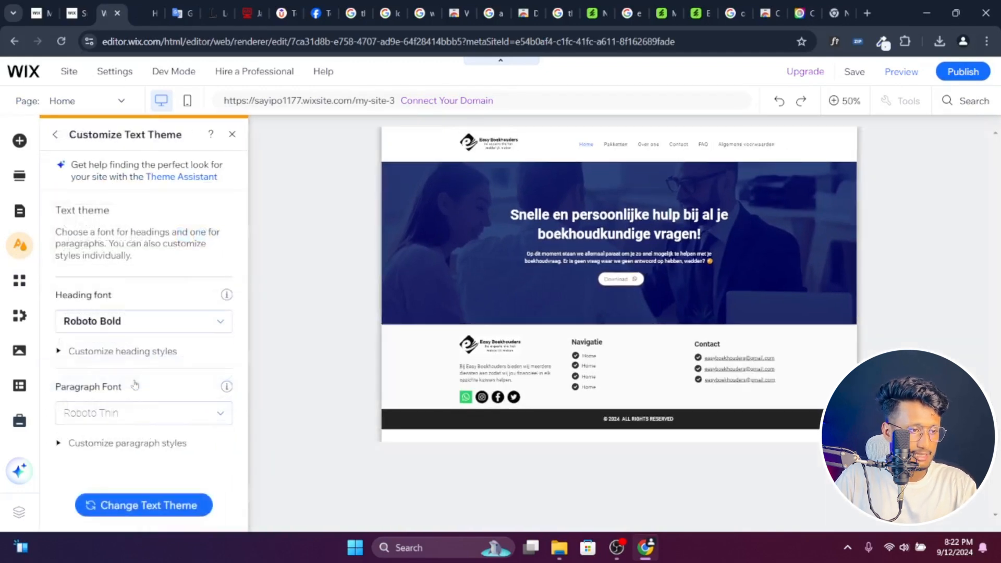
left_click(147, 329)
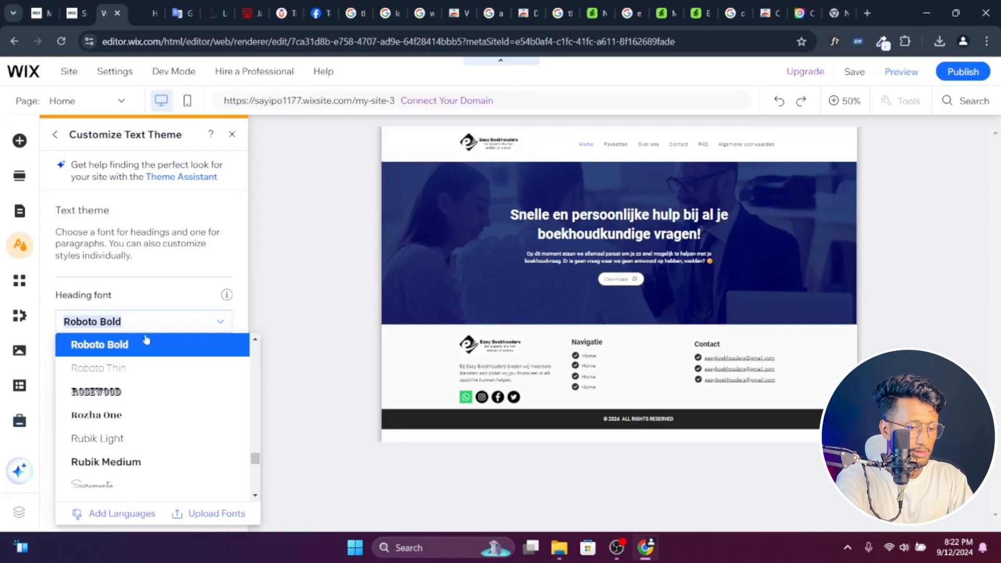
scroll(147, 339, "up", 8)
scroll(147, 339, "down", 1)
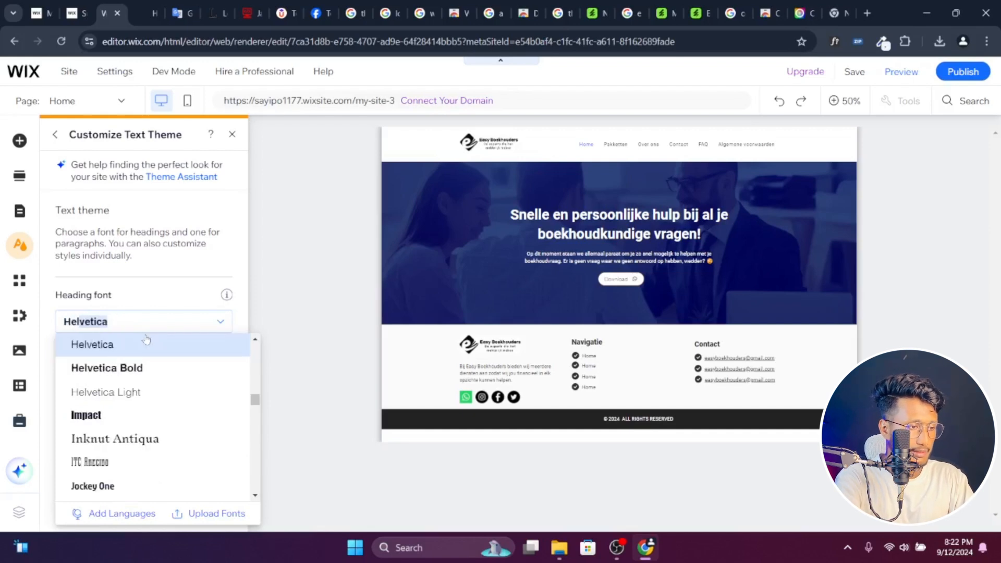
left_click(126, 380)
- Set the text theme's paragraph font to Helvetica and expand the individual paragraph styles
left_click(113, 416)
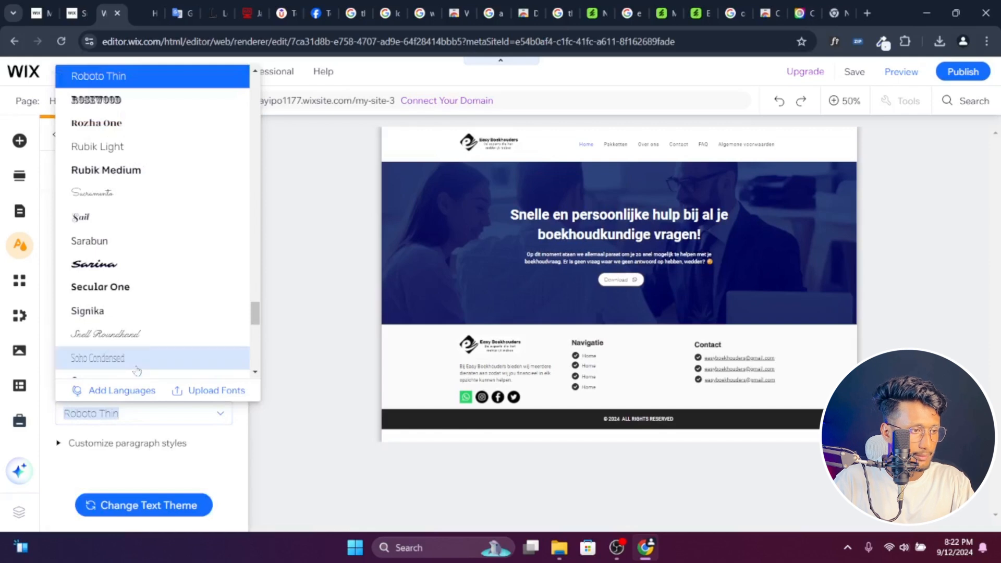
type("Helvetica")
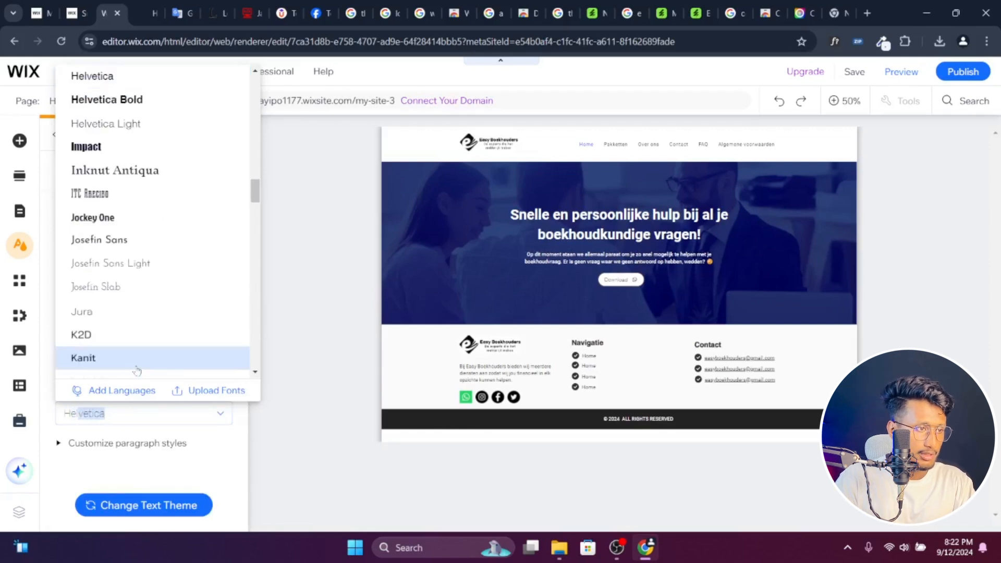
left_click(152, 83)
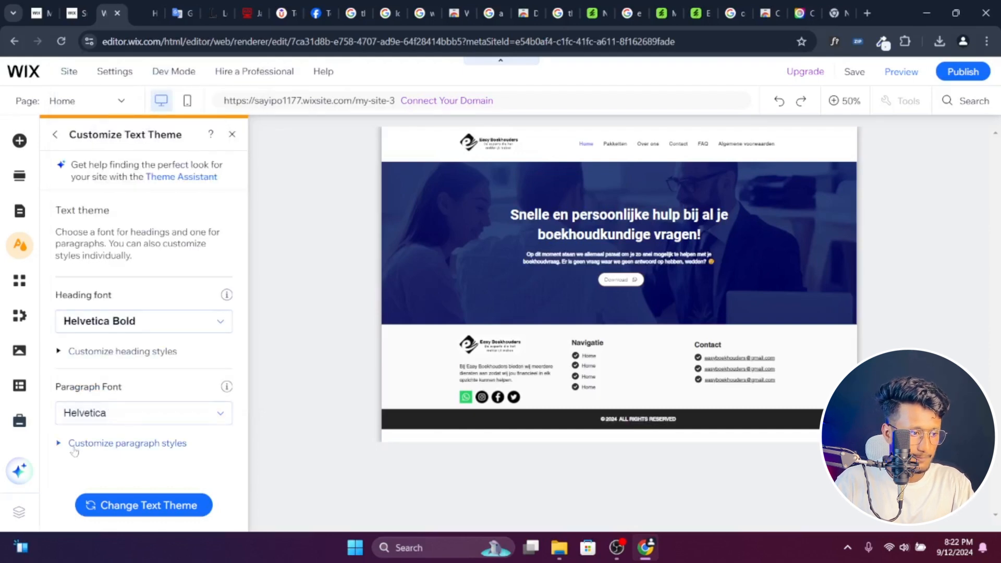
scroll(130, 422, "down", 3)
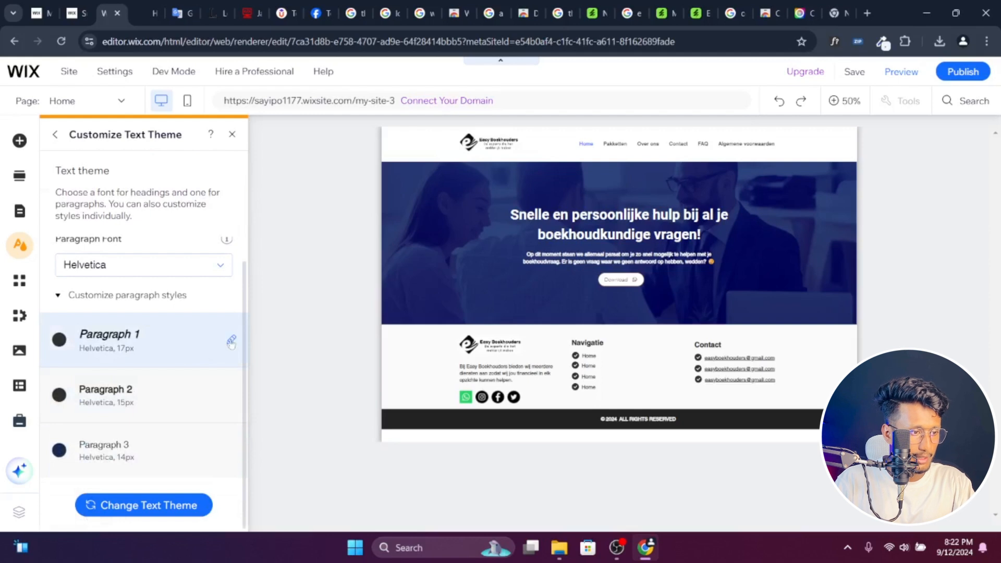
left_click(231, 341)
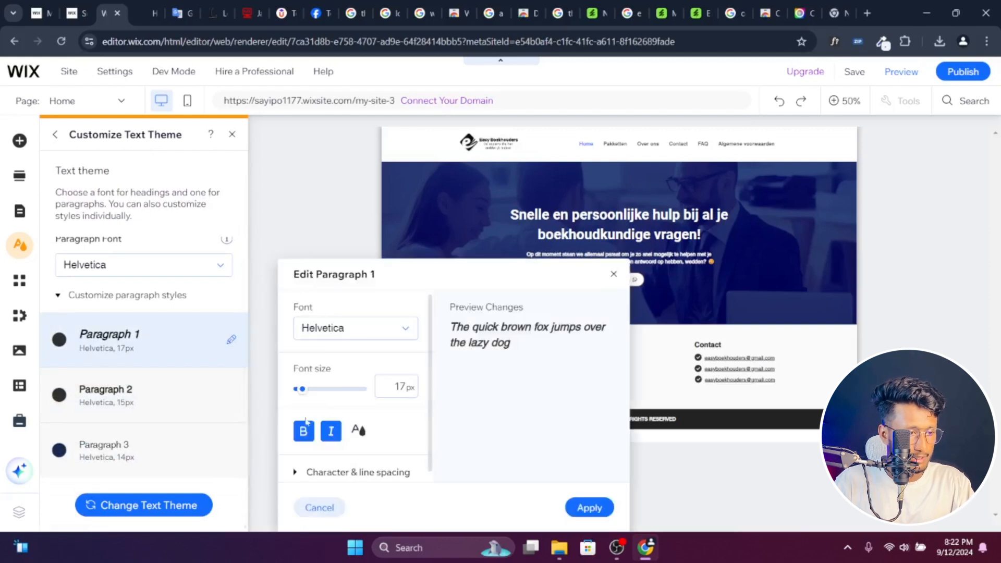
left_click(303, 436)
left_click(200, 404)
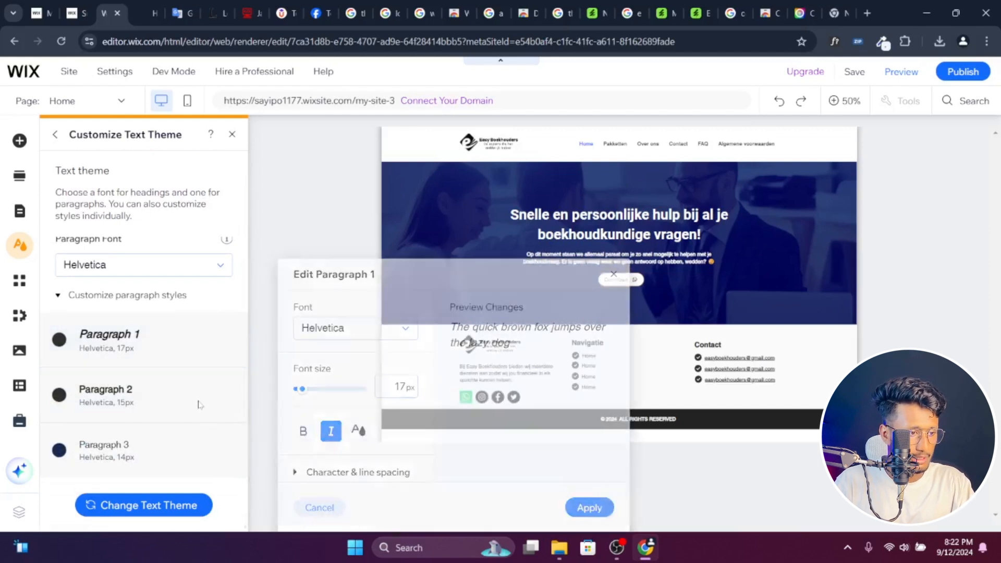
- Remove bold and italic from the Paragraph 1 style and apply the change
left_click(231, 340)
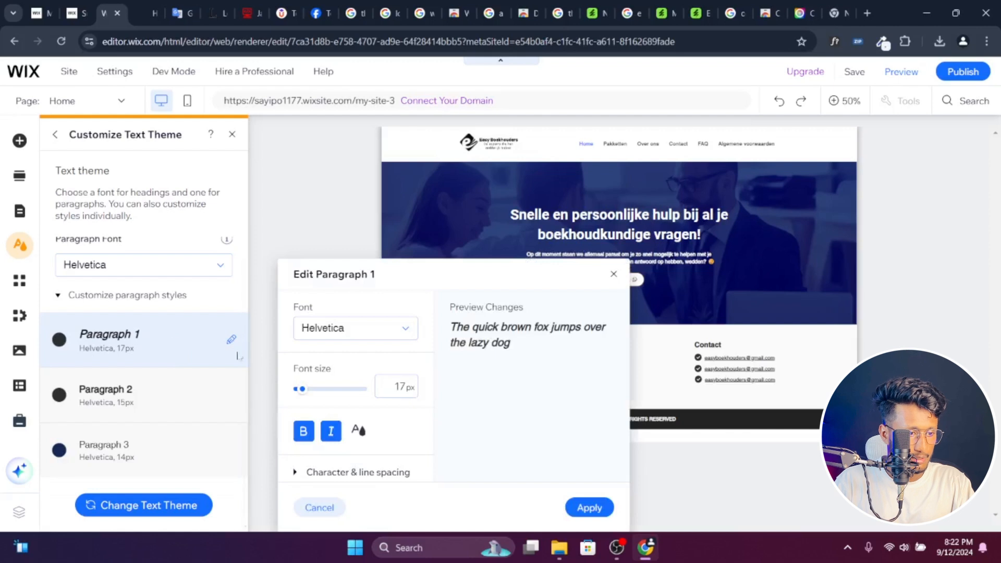
left_click(312, 433)
left_click(332, 437)
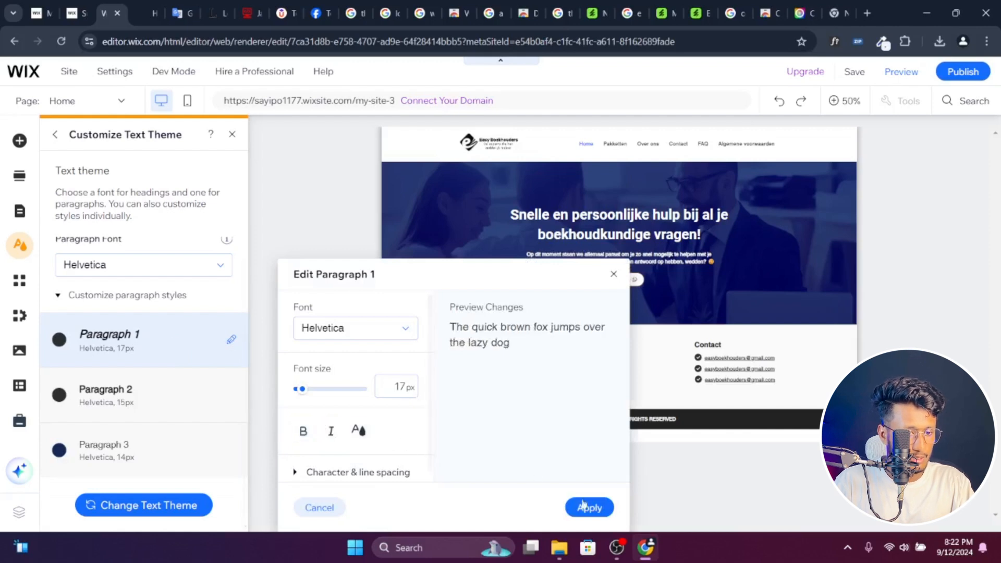
left_click(589, 508)
- Remove bold from the Paragraph 2 style and apply the Paragraph 3 style as it is
left_click(231, 395)
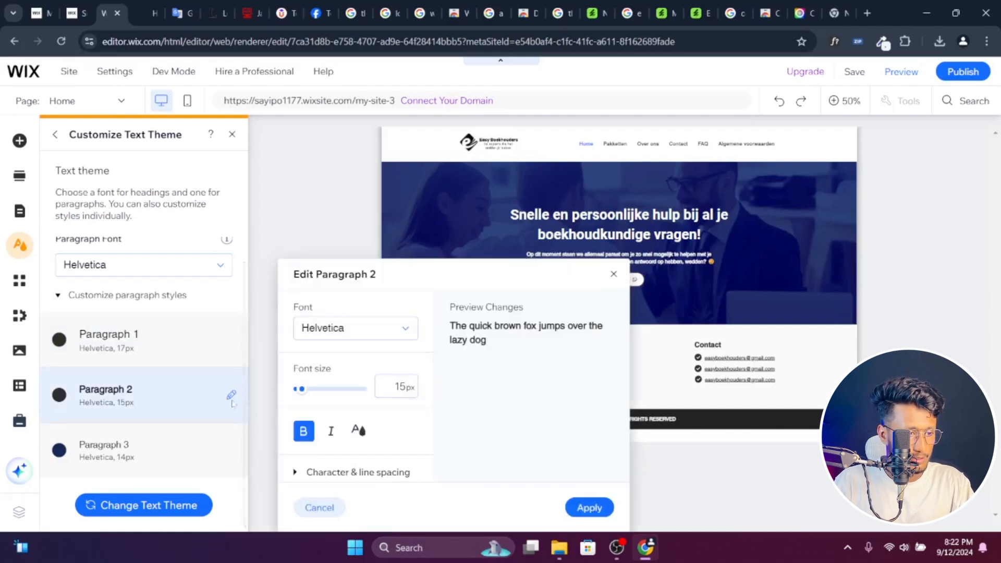
left_click(303, 432)
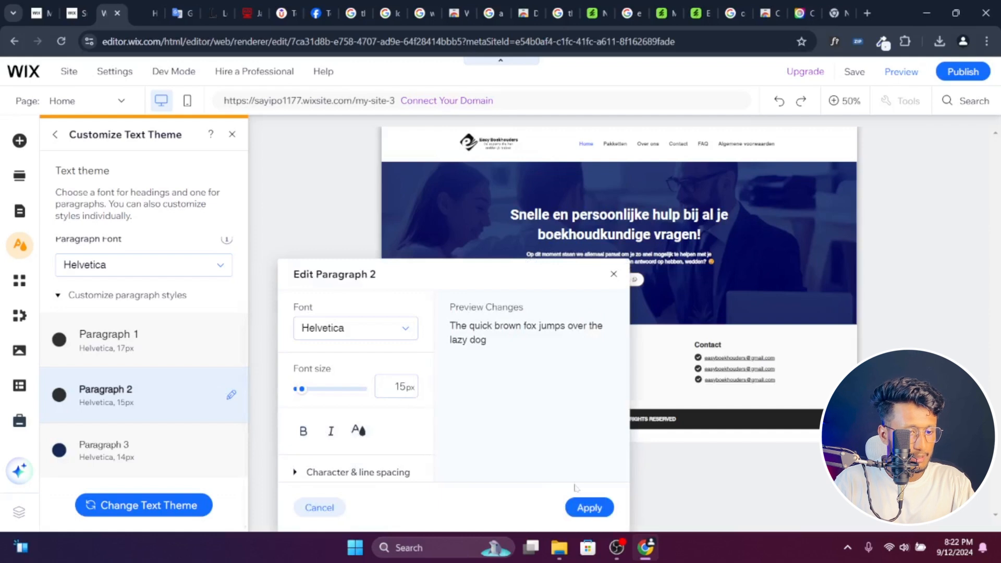
left_click(589, 508)
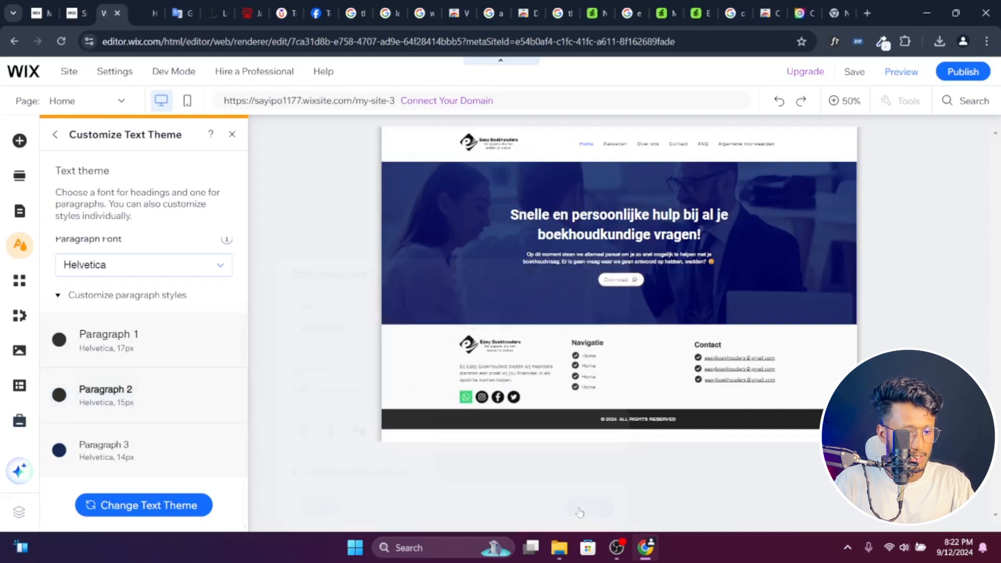
left_click(230, 449)
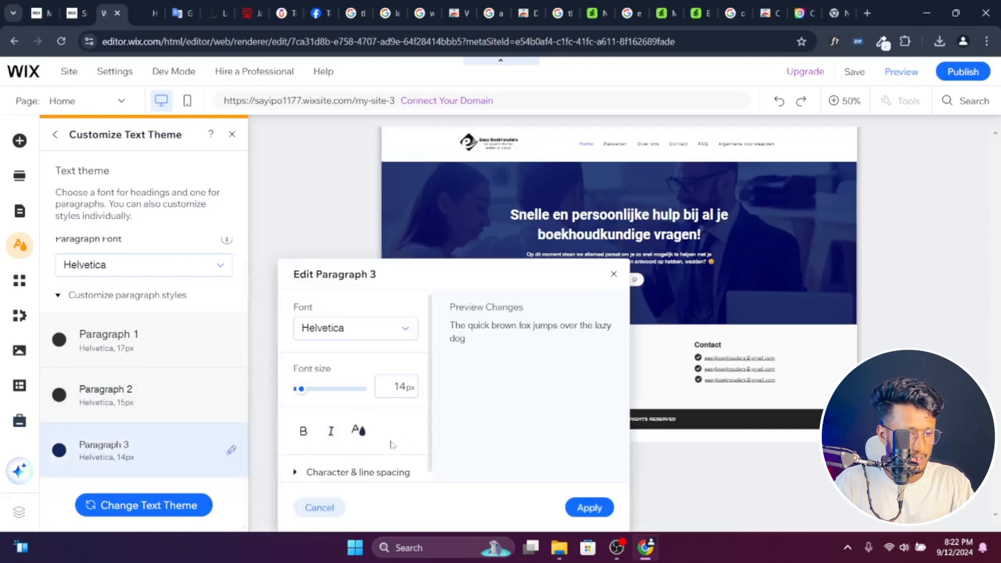
left_click(591, 507)
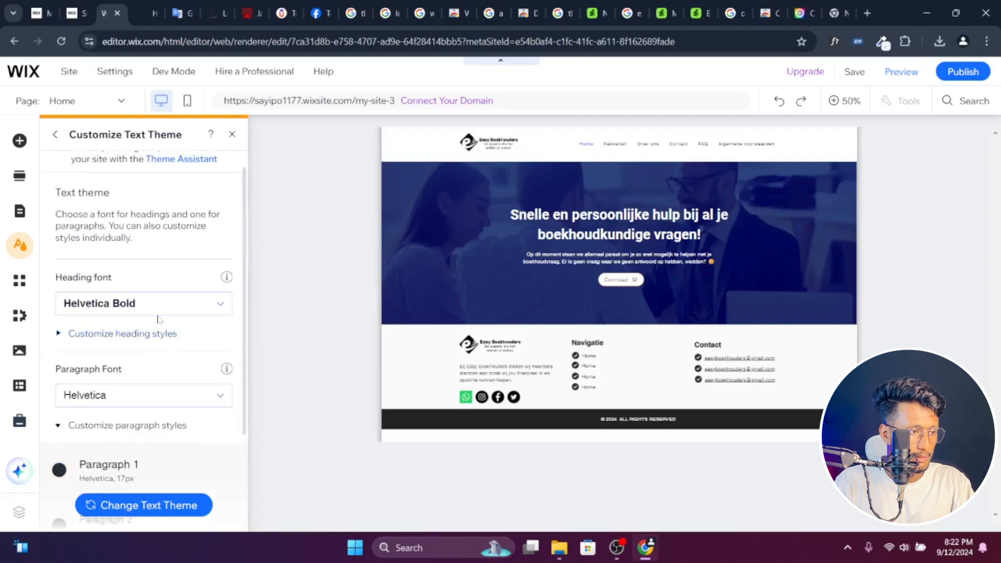
- Publish the site with the new text theme, expand the heading styles and dismiss the publishing confirmation
left_click(965, 73)
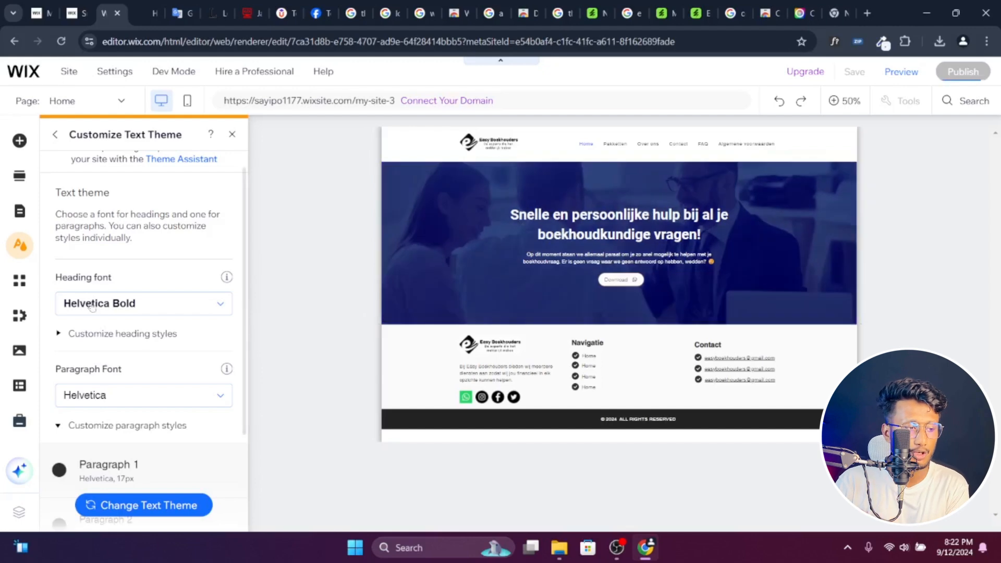
left_click(118, 334)
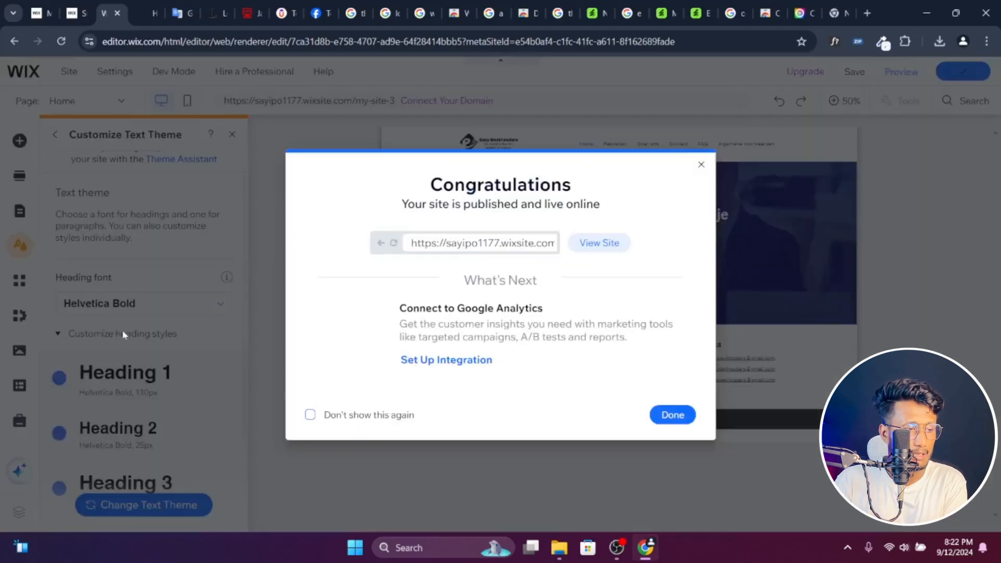
left_click(673, 416)
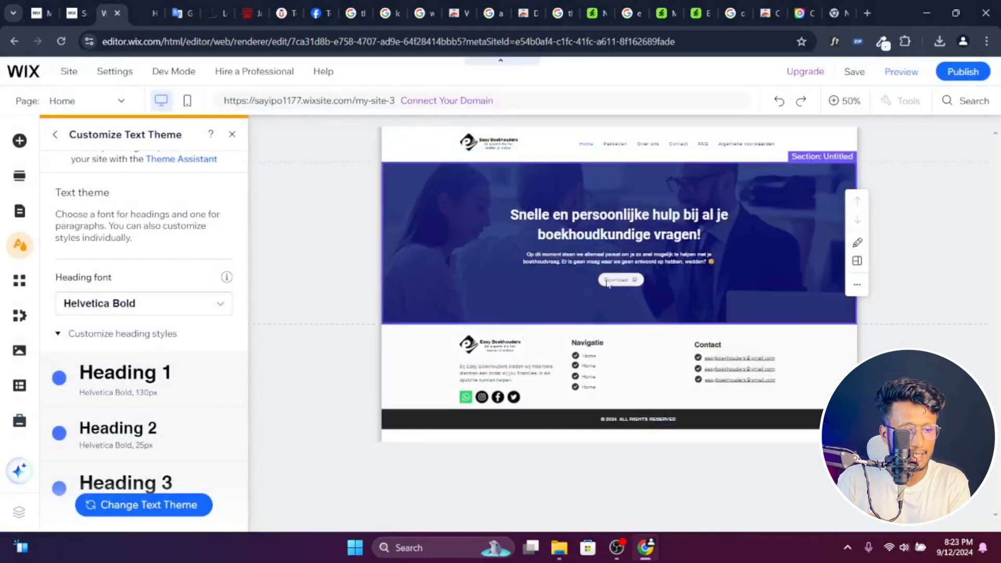
- Review the heading and paragraph styles of the text theme and close the site design settings
scroll(209, 365, "down", 10)
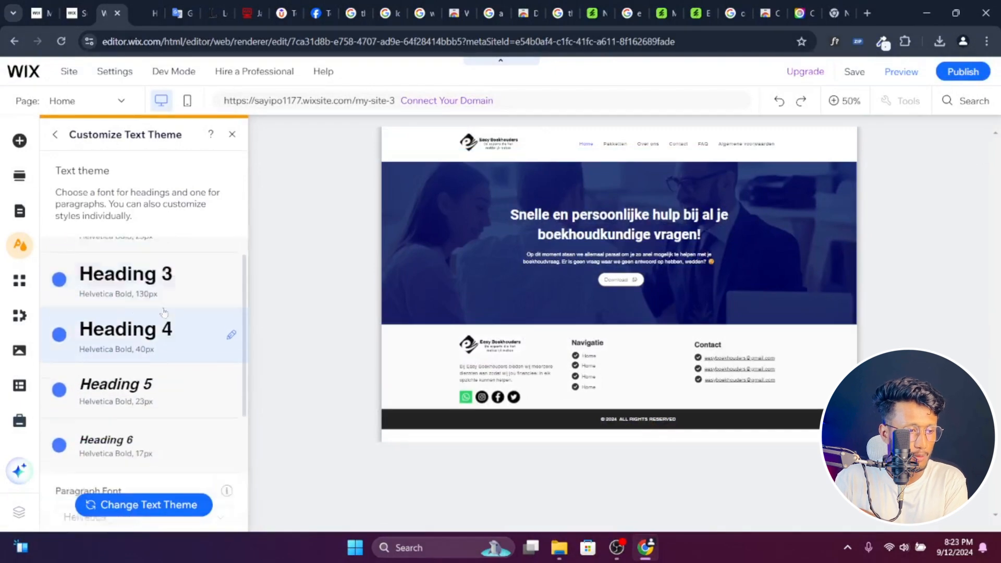
scroll(161, 297, "down", 2)
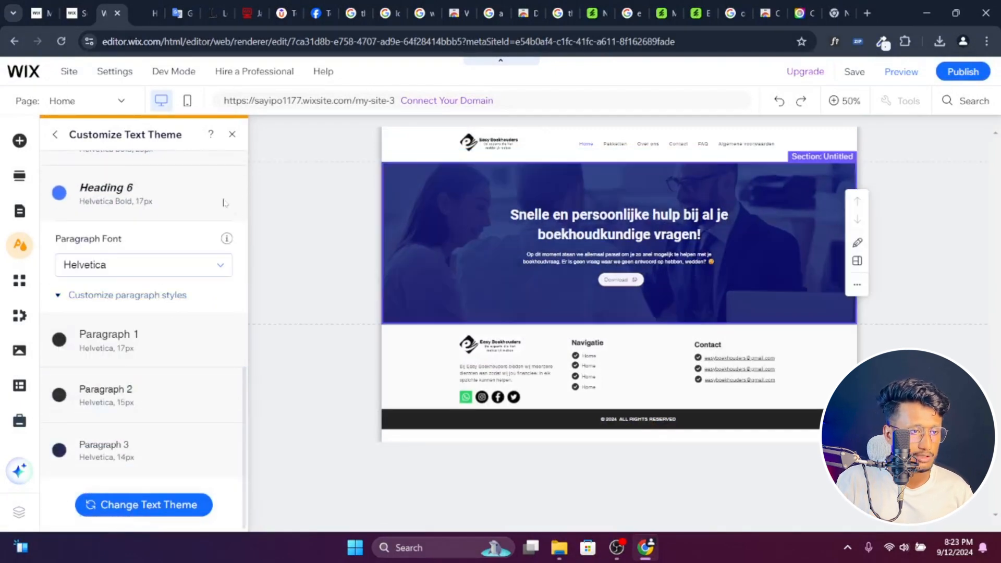
left_click(234, 137)
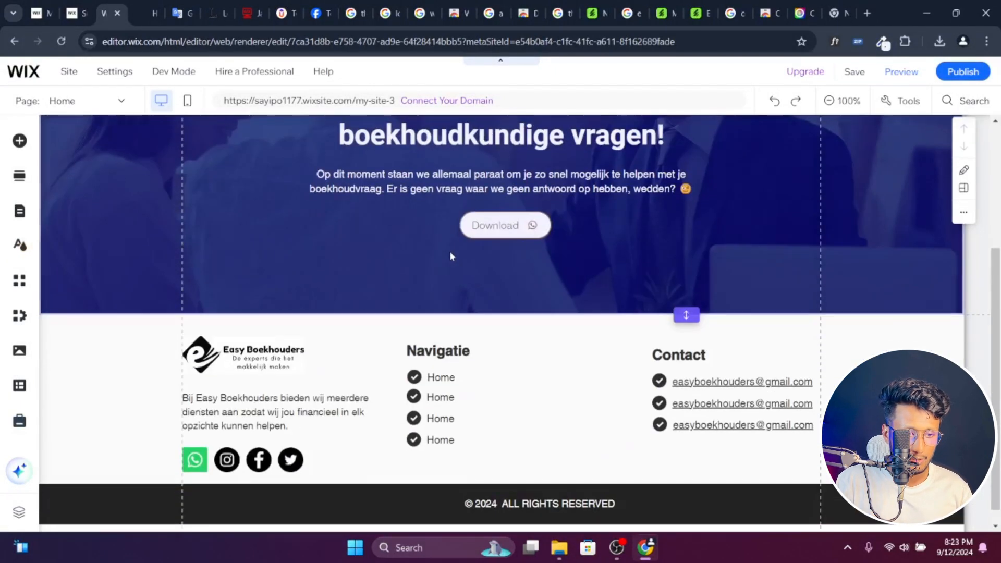
- Try out a themed Heading 1 text in the hero section and delete it
left_click(19, 140)
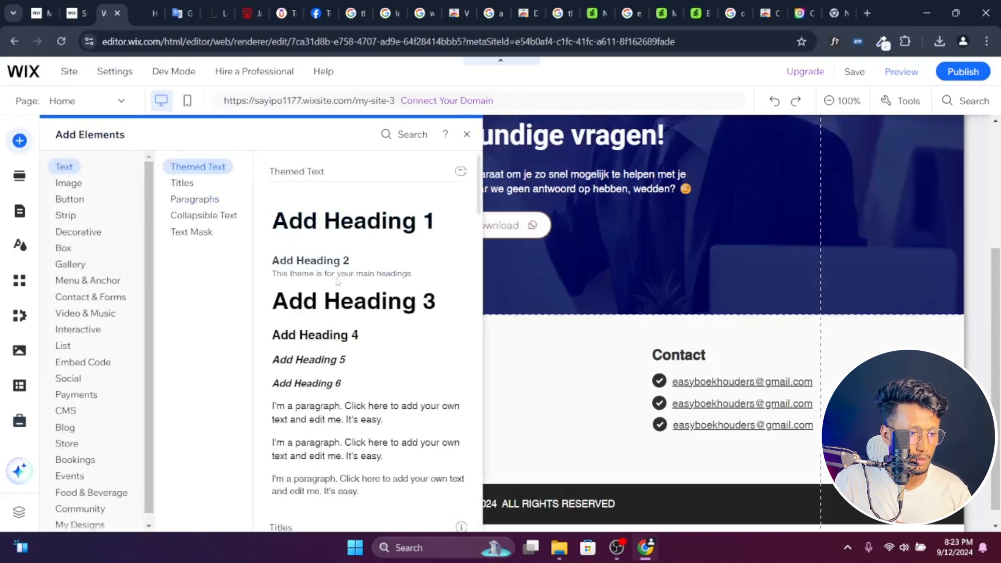
scroll(325, 165, "down", 1)
scroll(360, 250, "down", 2)
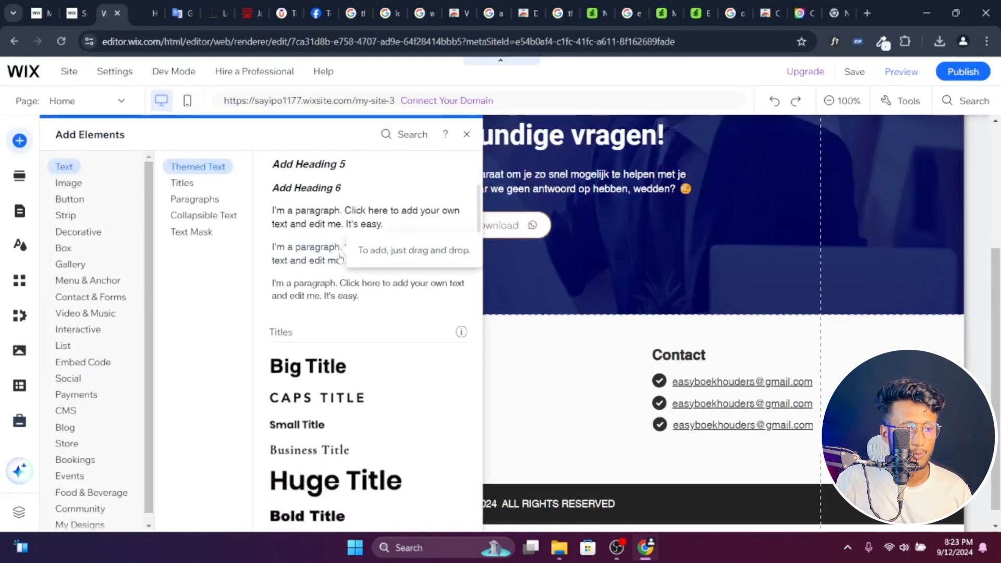
scroll(363, 254, "up", 1)
scroll(364, 254, "up", 3)
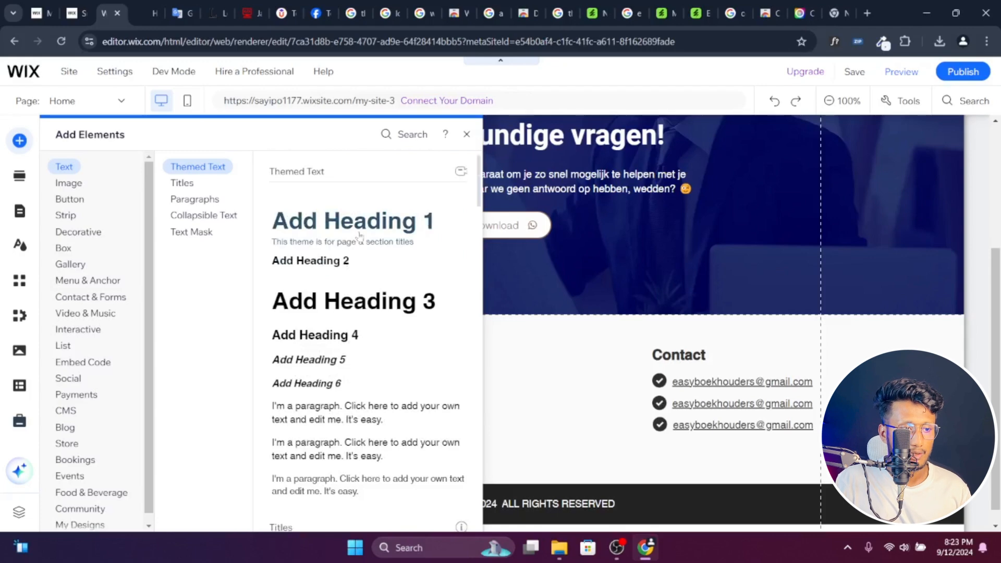
left_click(360, 236)
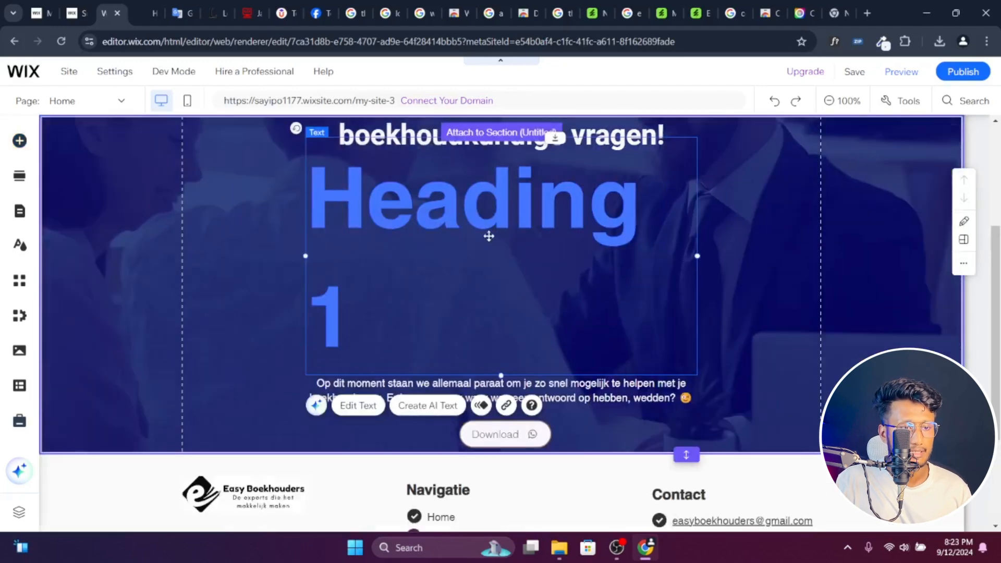
right_click(489, 241)
left_click(518, 356)
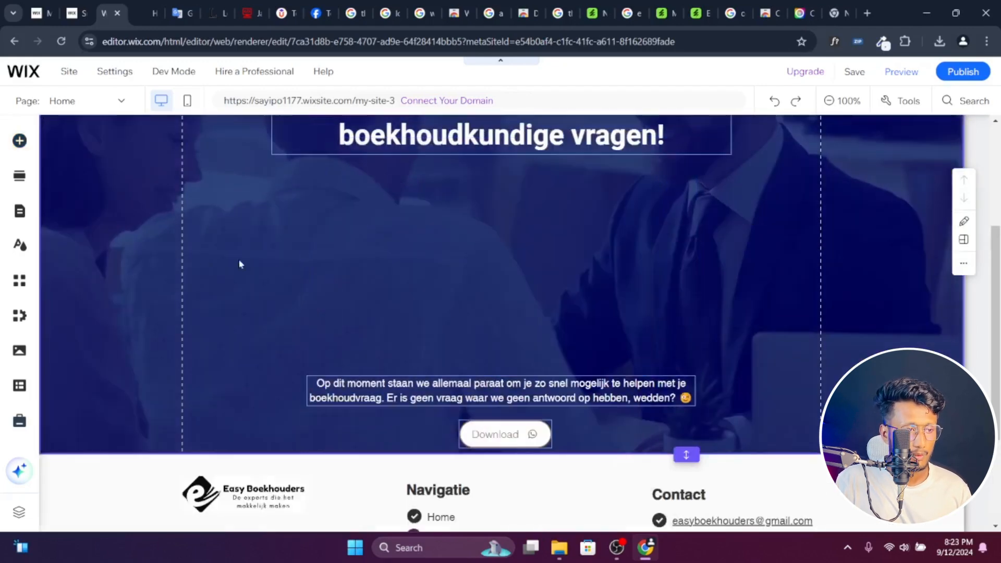
- Review the site's text theme fonts and its base and accent colors, and close the site design settings
left_click(20, 246)
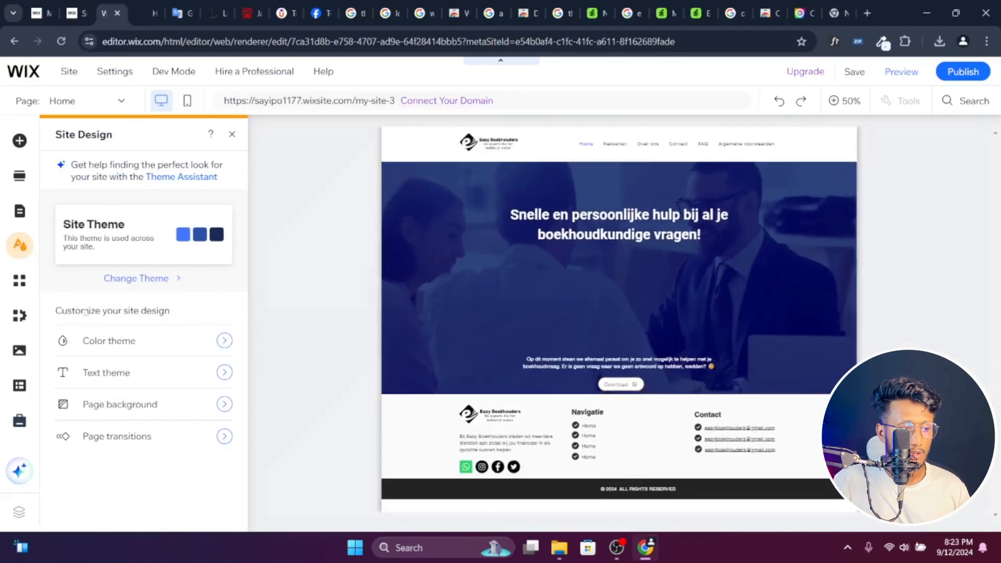
left_click(109, 374)
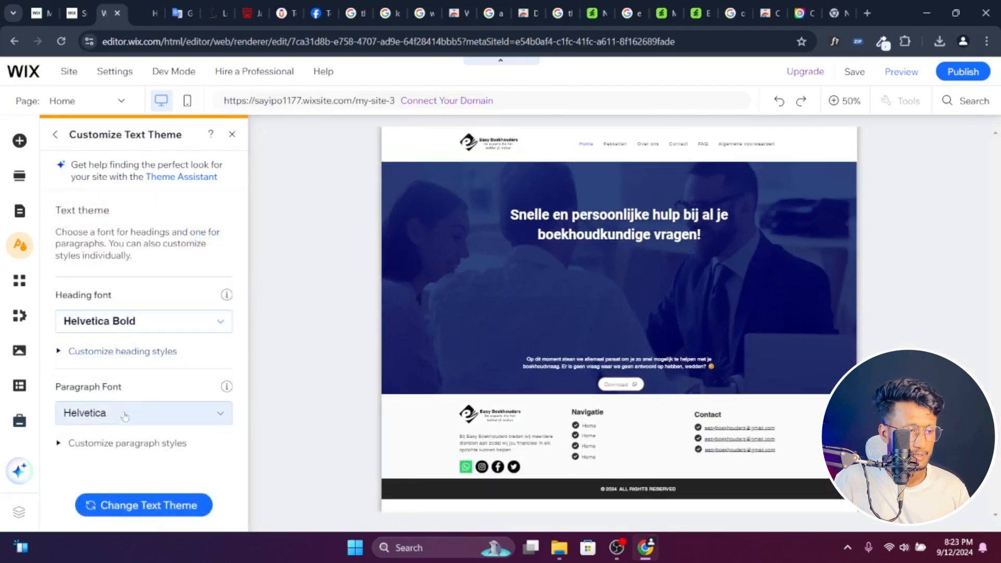
left_click(54, 134)
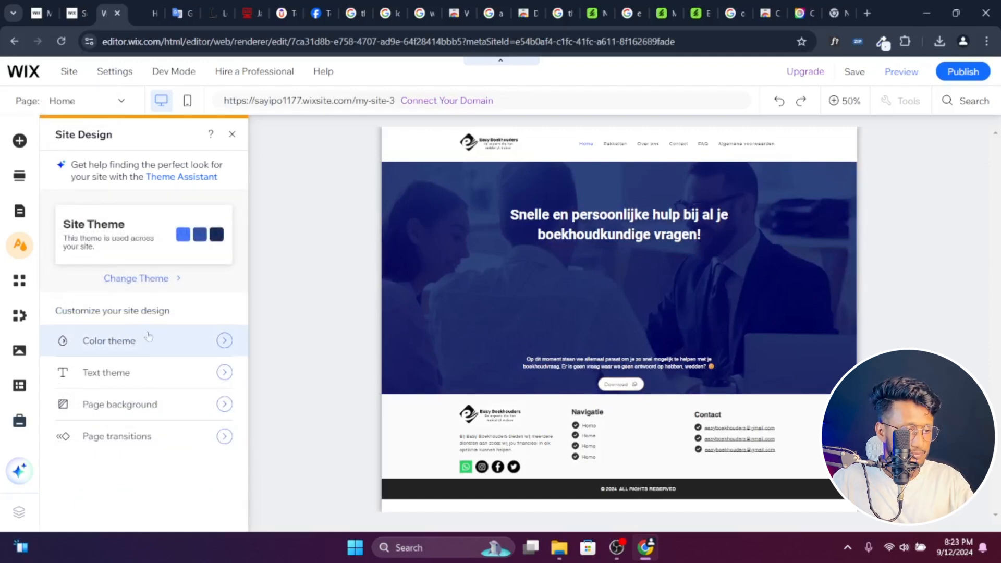
left_click(145, 352)
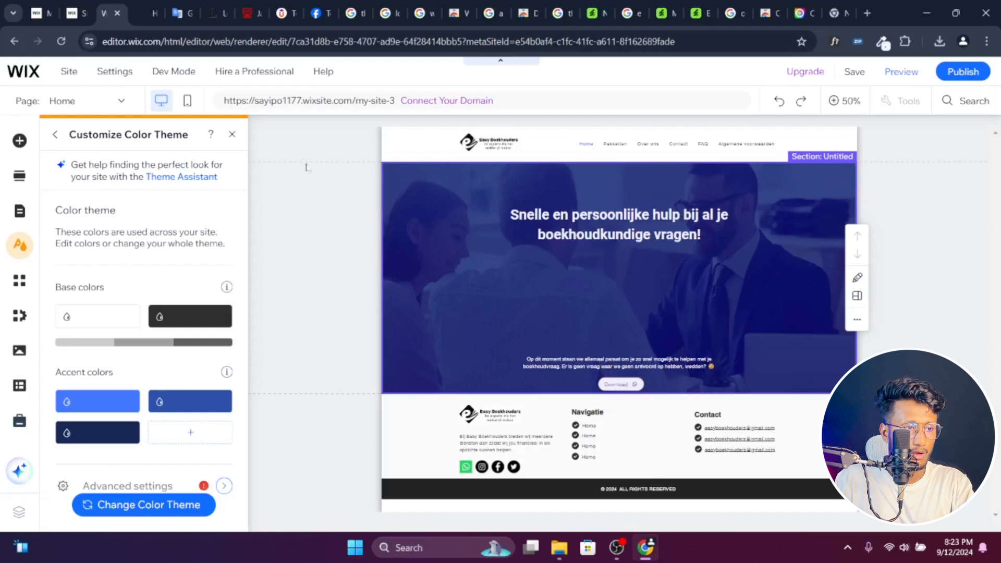
left_click(232, 134)
- Move the hero paragraph back up to just below the hero heading
scroll(540, 384, "down", 4)
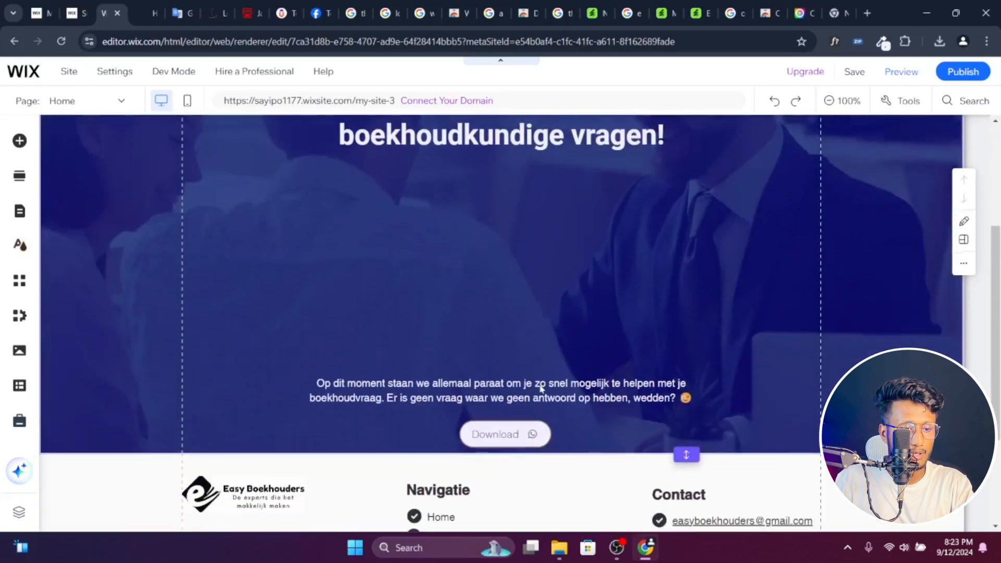
left_click(537, 394)
left_click_drag(538, 386, 513, 187)
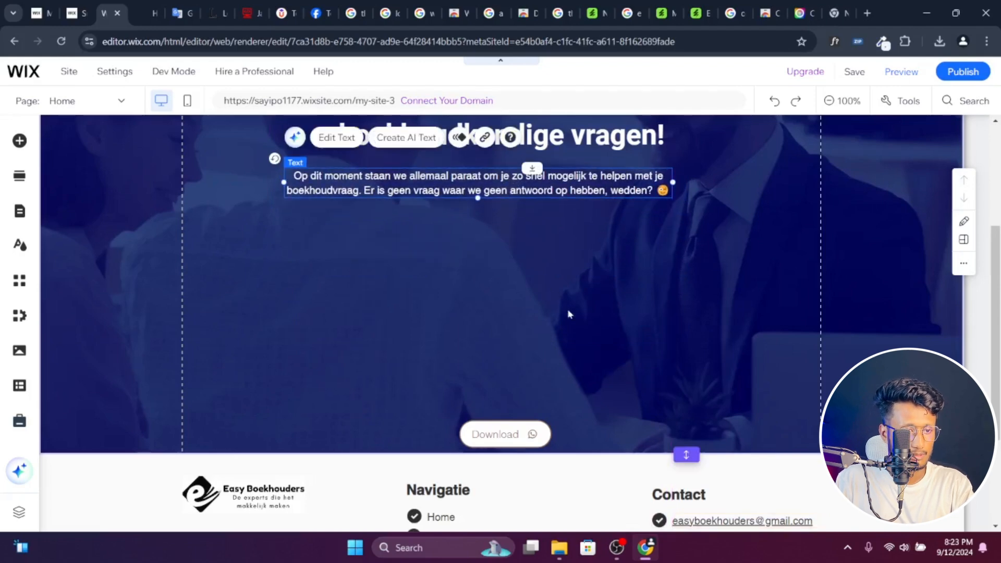
- Move the Download button up in the hero section to just below the hero paragraph
scroll(567, 309, "up", 4)
scroll(563, 431, "down", 3)
left_click(519, 500)
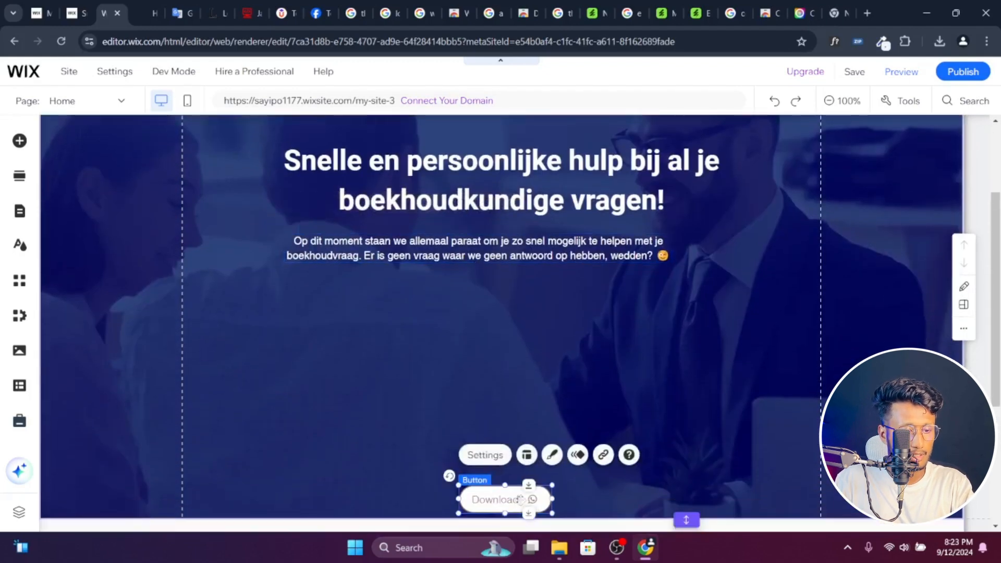
left_click_drag(520, 499, 516, 306)
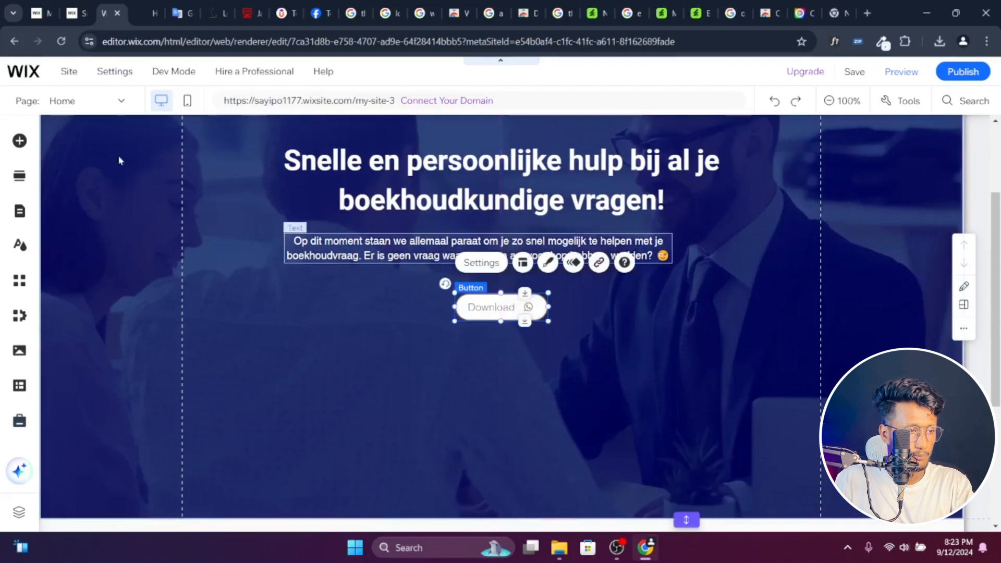
- Open the site's color theme settings and copy the blue of the Home menu link from the easy-boekhouders.nl page with the color picker
left_click(20, 243)
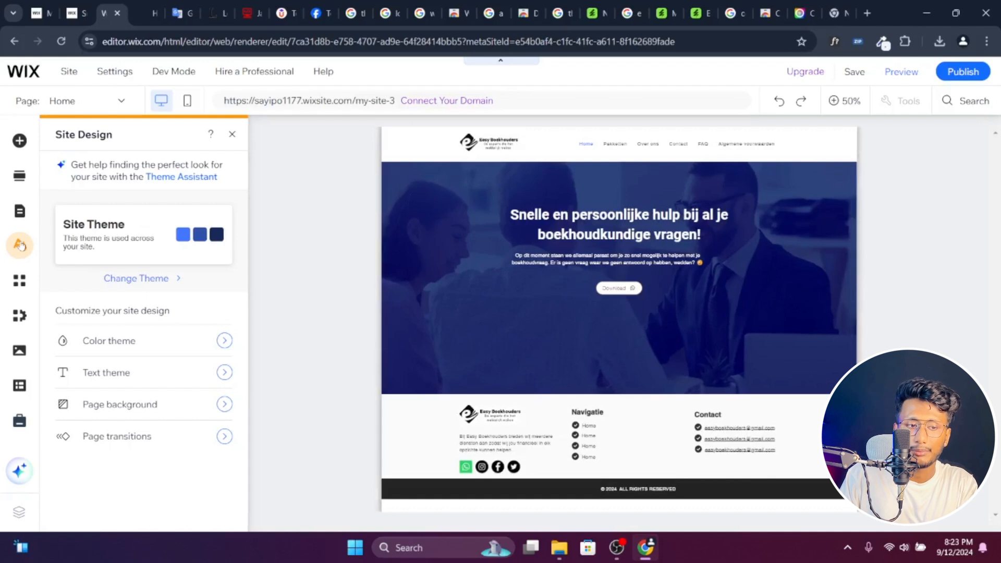
left_click(121, 348)
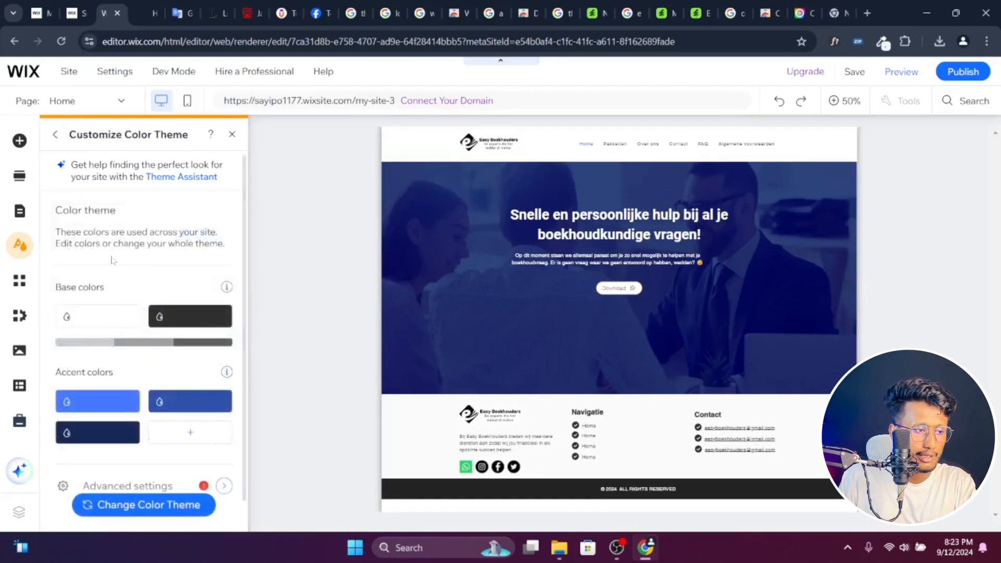
scroll(119, 243, "down", 1)
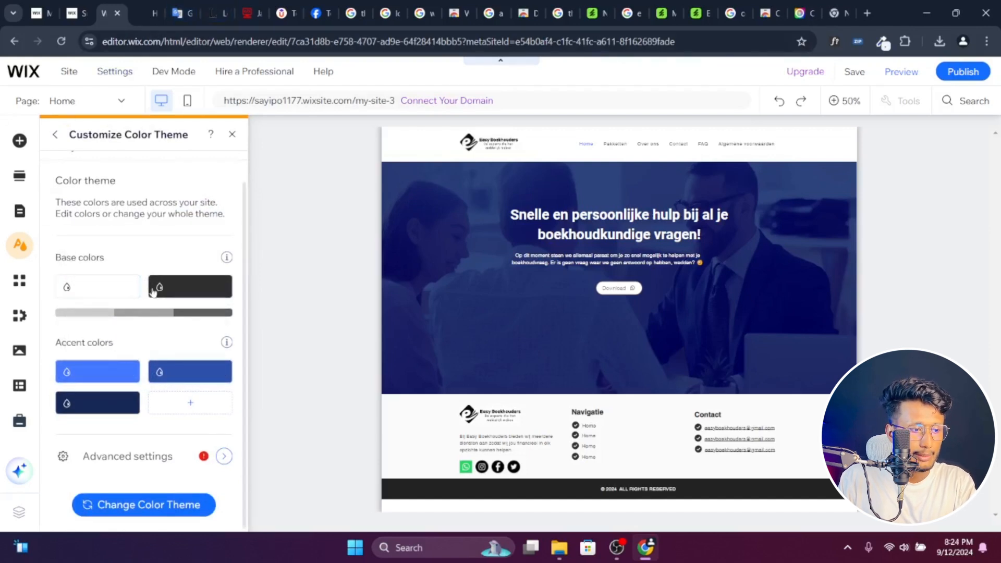
key("ctrl+Tab")
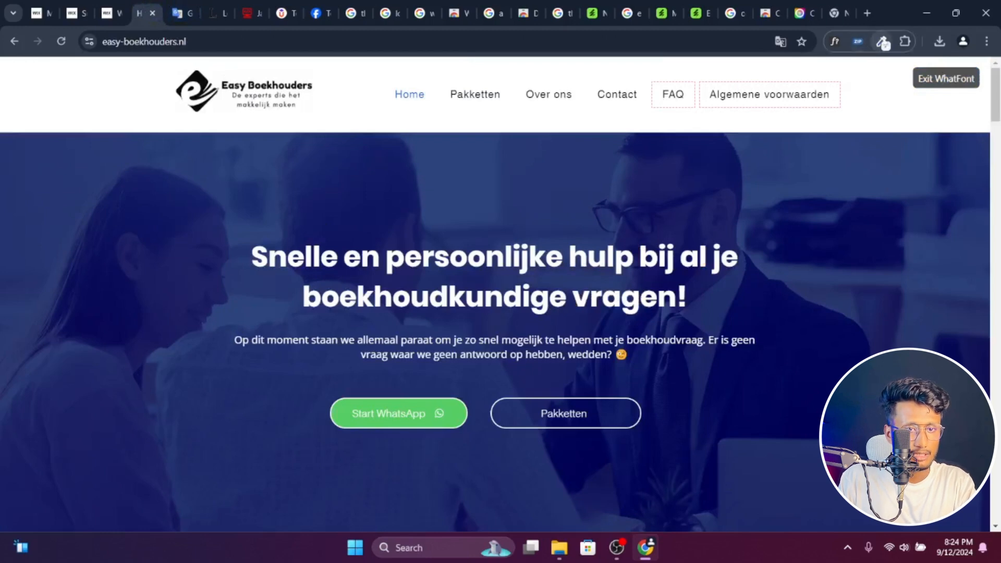
left_click(884, 42)
left_click(848, 68)
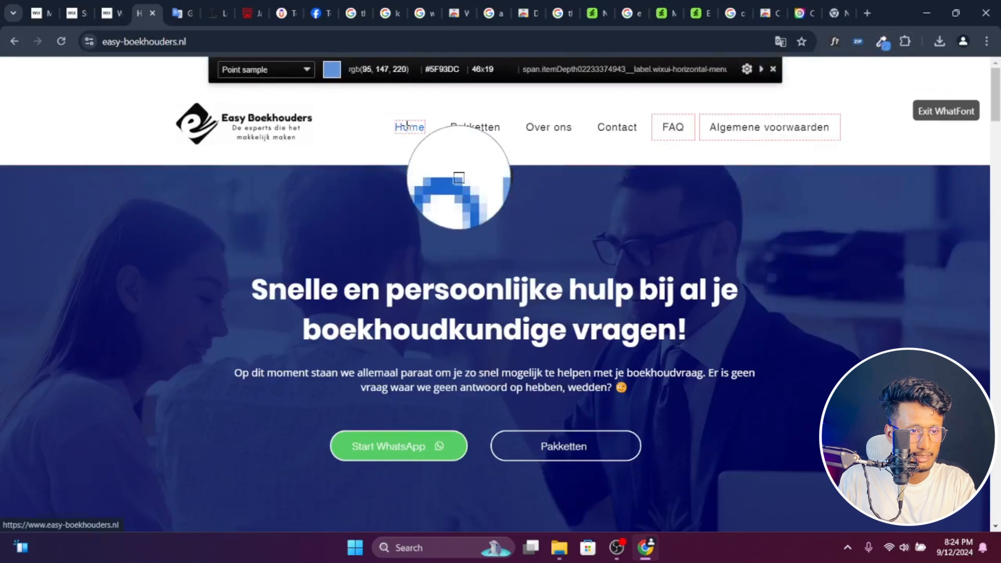
left_click(410, 128)
- Return to the Wix editor and set the second accent color of the color theme to #1D67CD
left_click(76, 13)
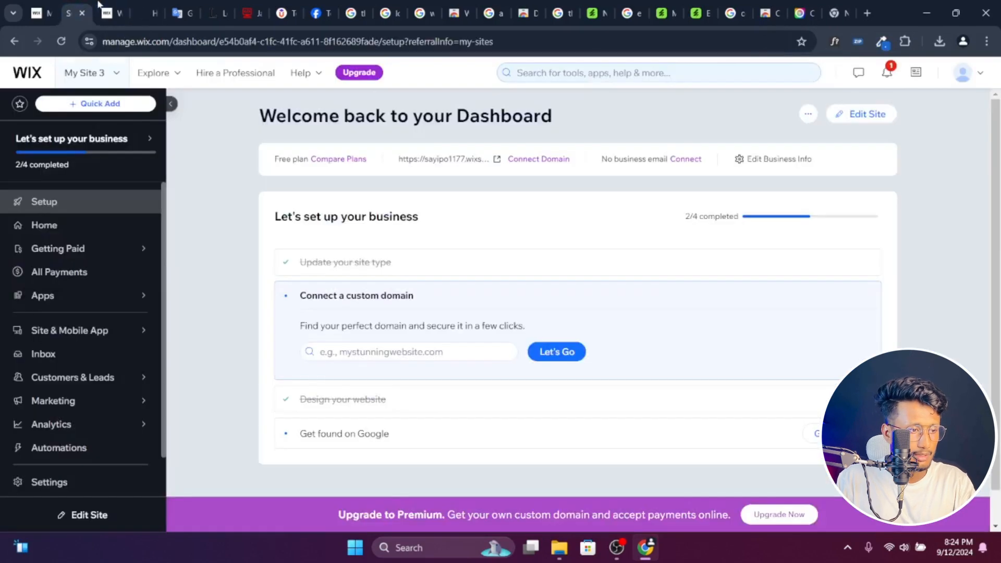
left_click(110, 13)
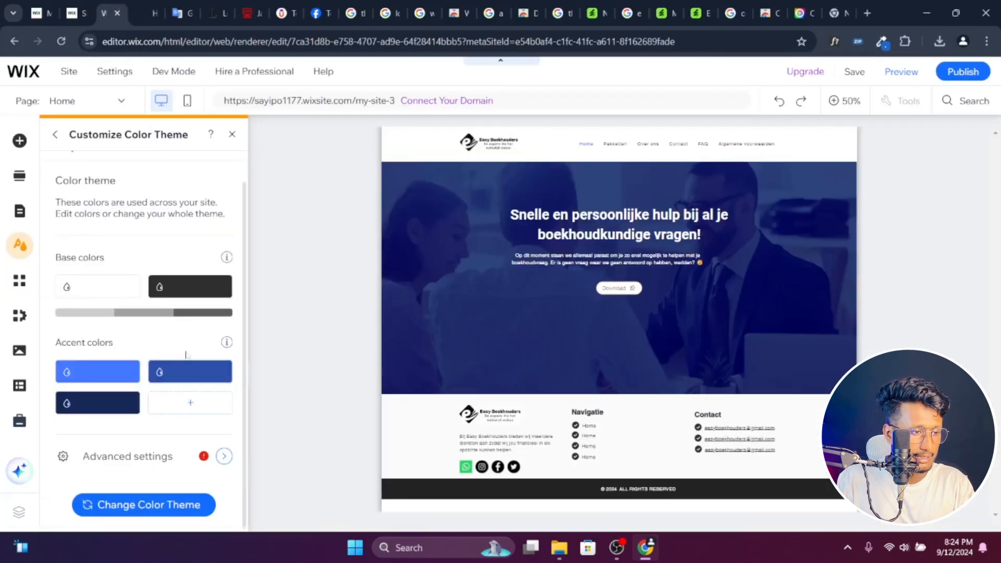
left_click(183, 373)
left_click(292, 473)
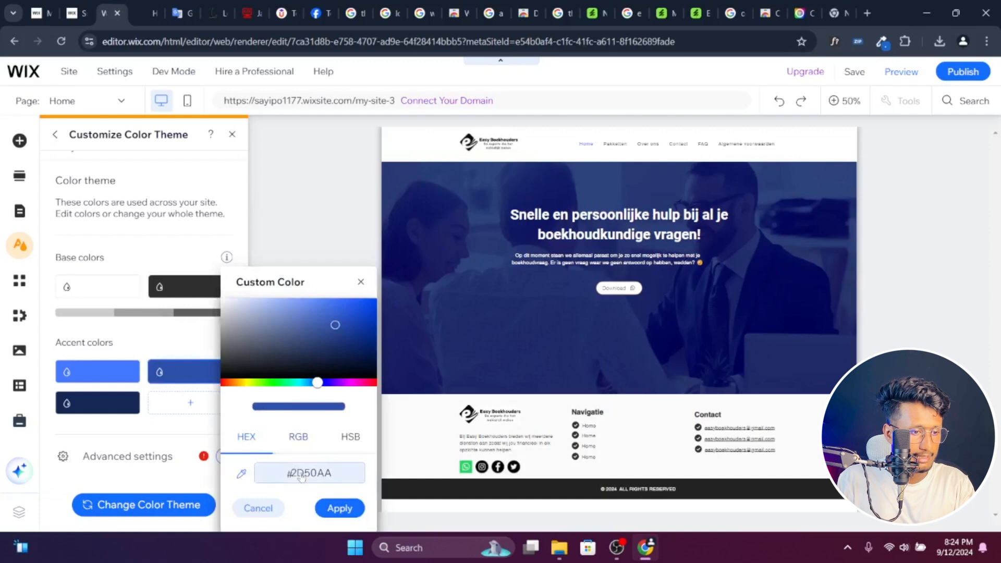
key("ctrl+v")
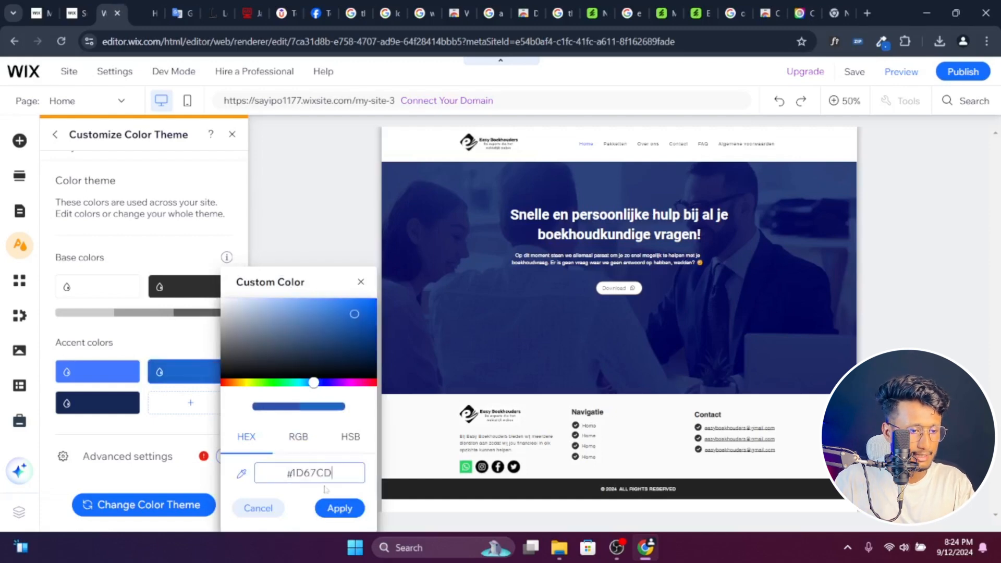
left_click(336, 508)
- Close the font details on the easy-boekhouders.nl page and copy the green of the Start WhatsApp button with the color picker
left_click(149, 9)
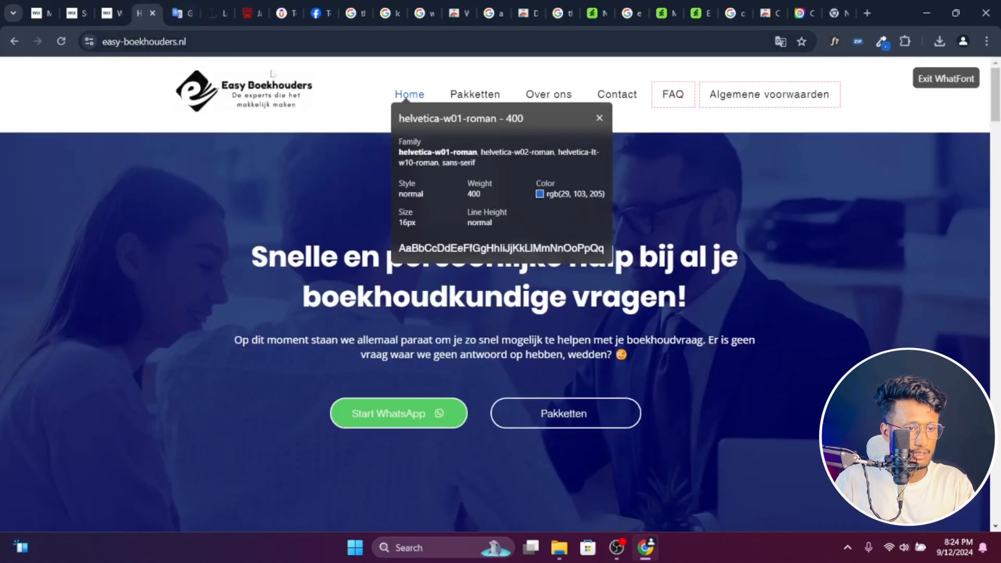
left_click(601, 118)
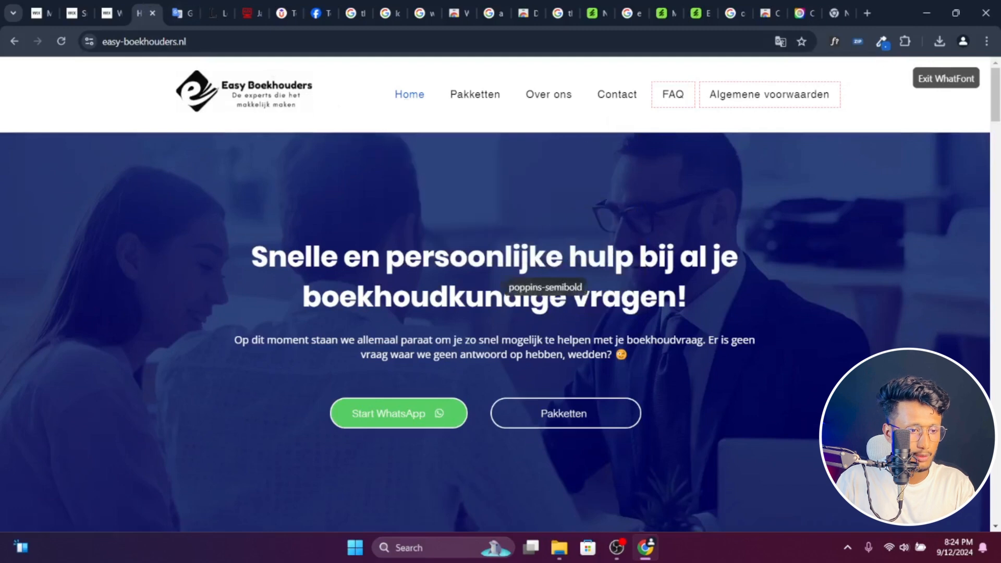
left_click(882, 42)
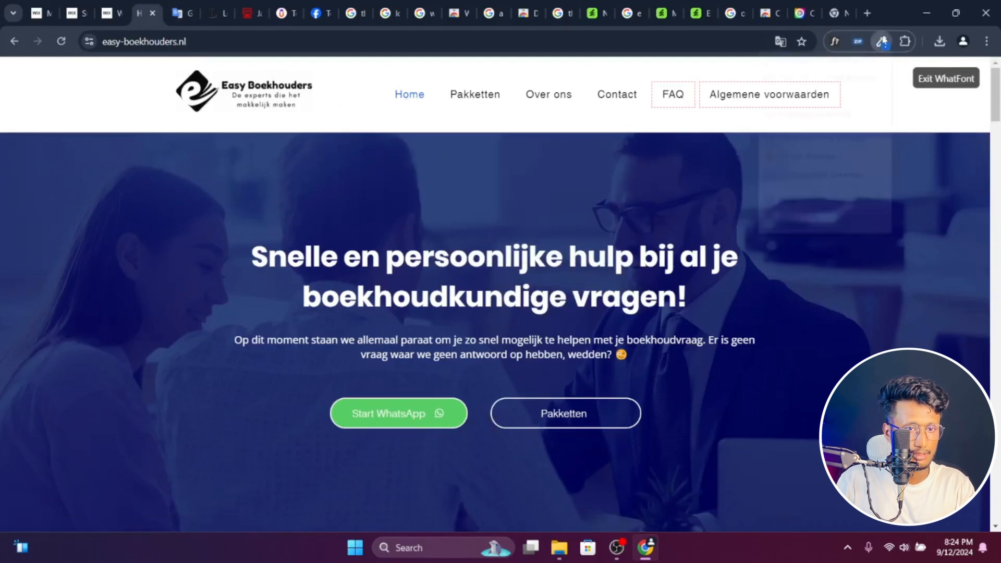
left_click(507, 498)
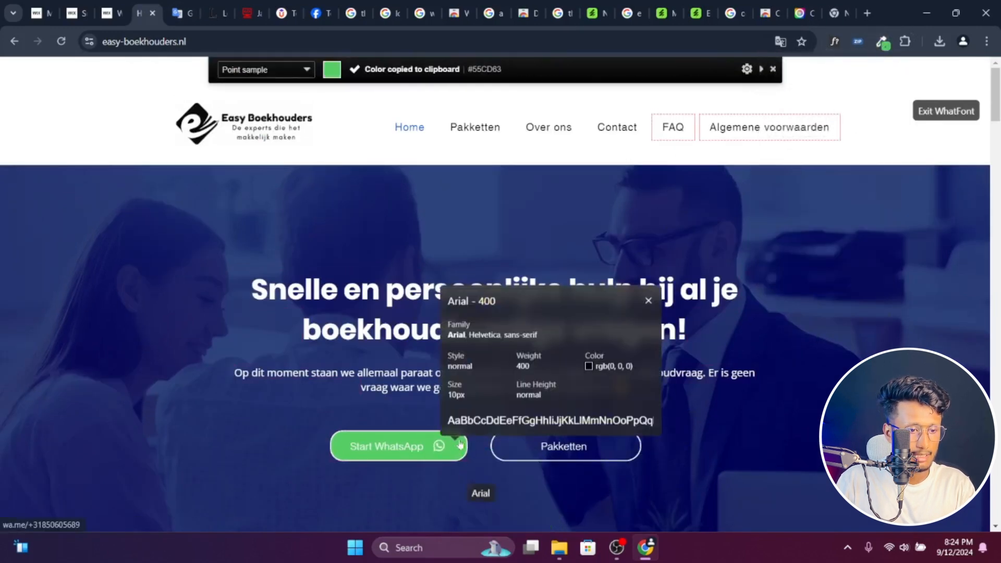
- Back in the Wix editor, set the first accent color of the color theme to #55CD63
left_click(110, 13)
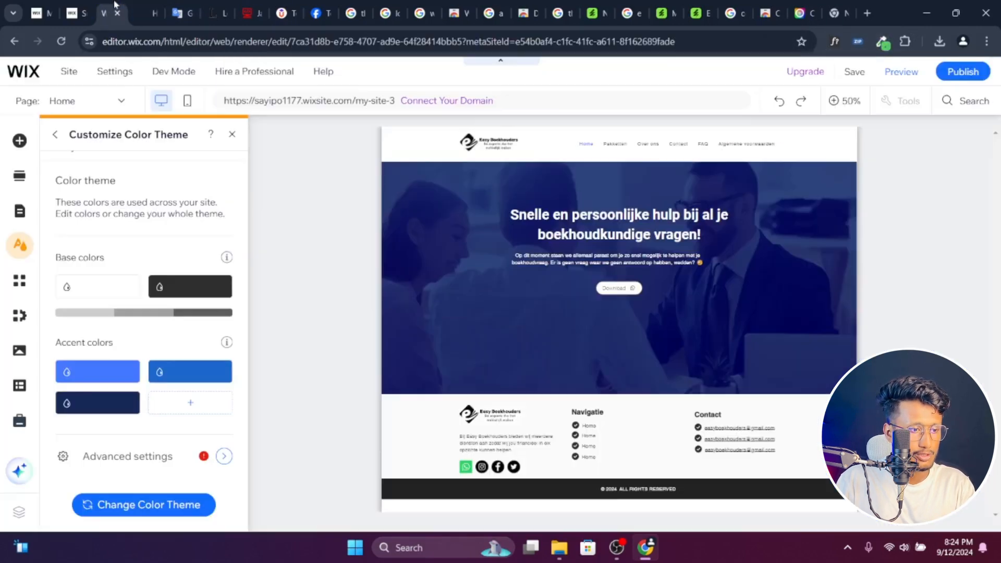
left_click(123, 383)
double_click(237, 472)
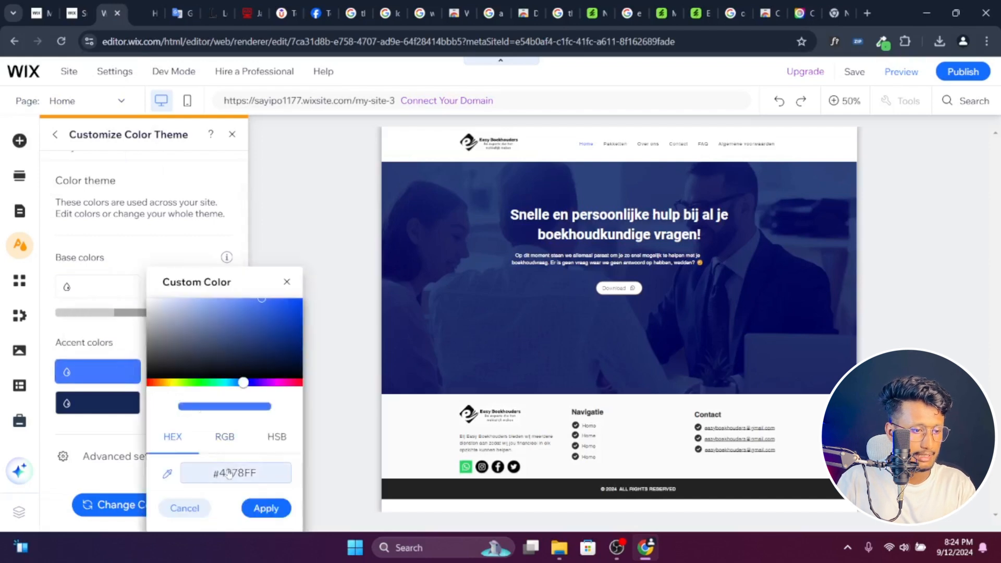
key("ctrl+v")
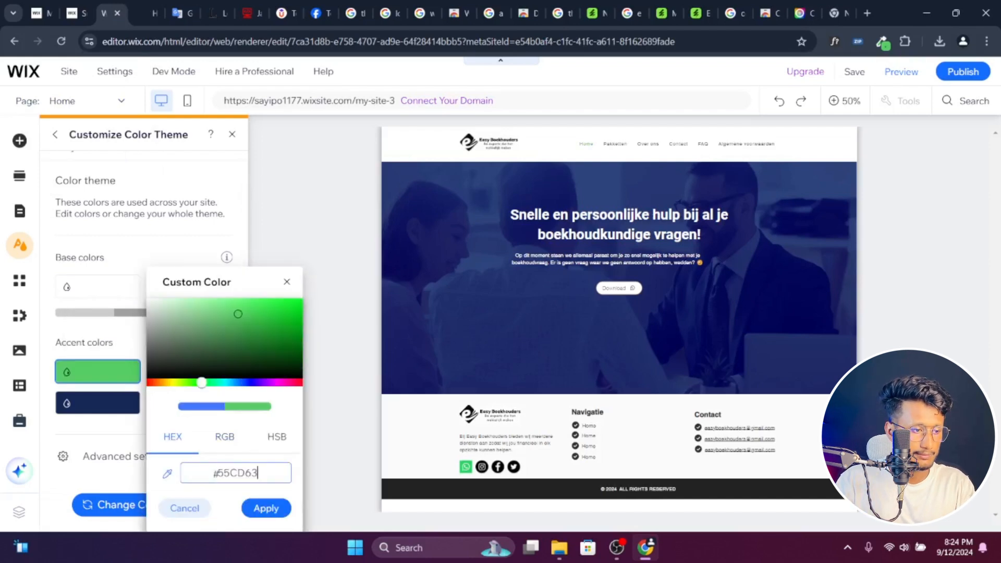
left_click(266, 509)
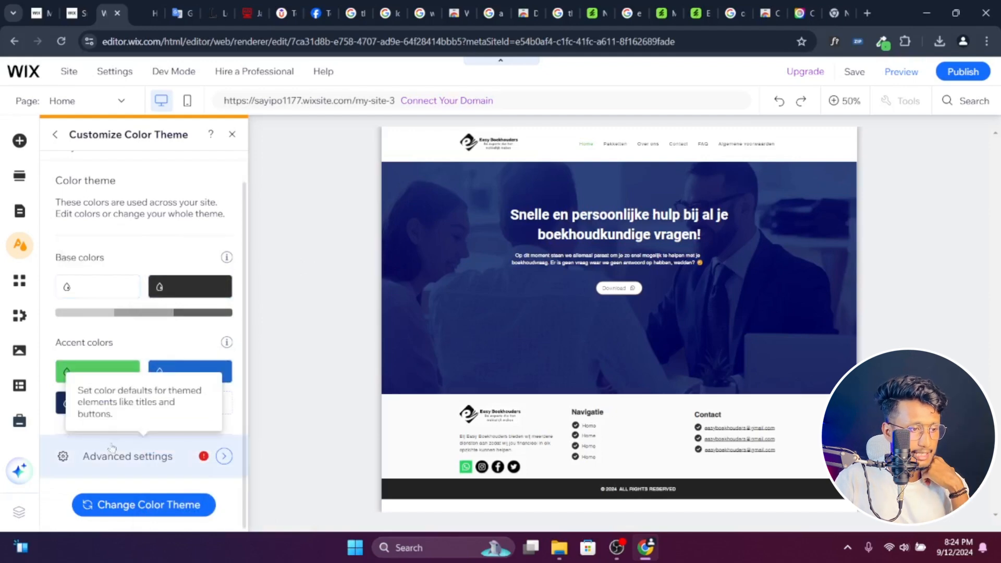
- On the easy-boekhouders.nl page, close the font details over the Onze diensten heading and copy that section's light background color with the color picker
left_click(151, 13)
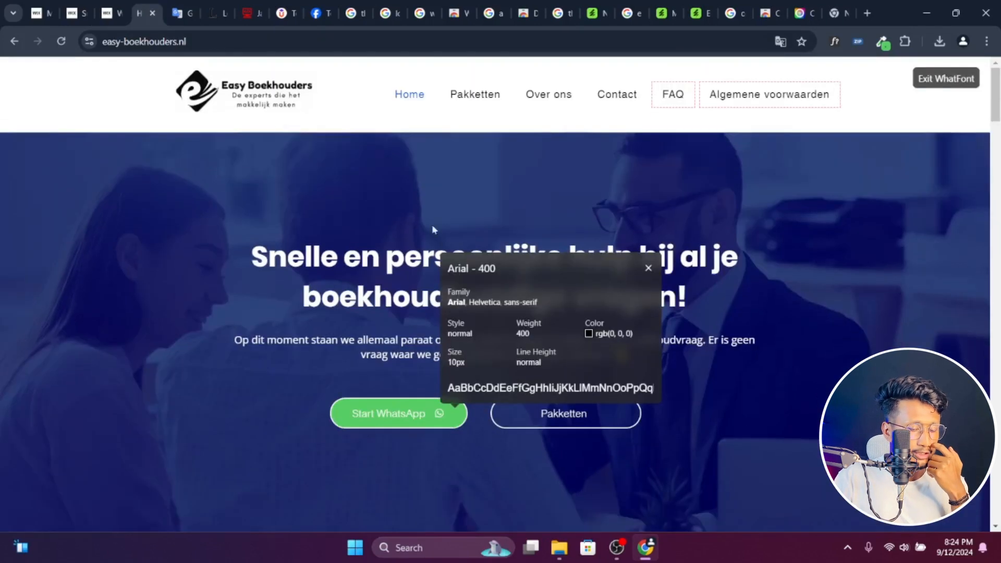
scroll(520, 292, "down", 5)
scroll(519, 292, "down", 6)
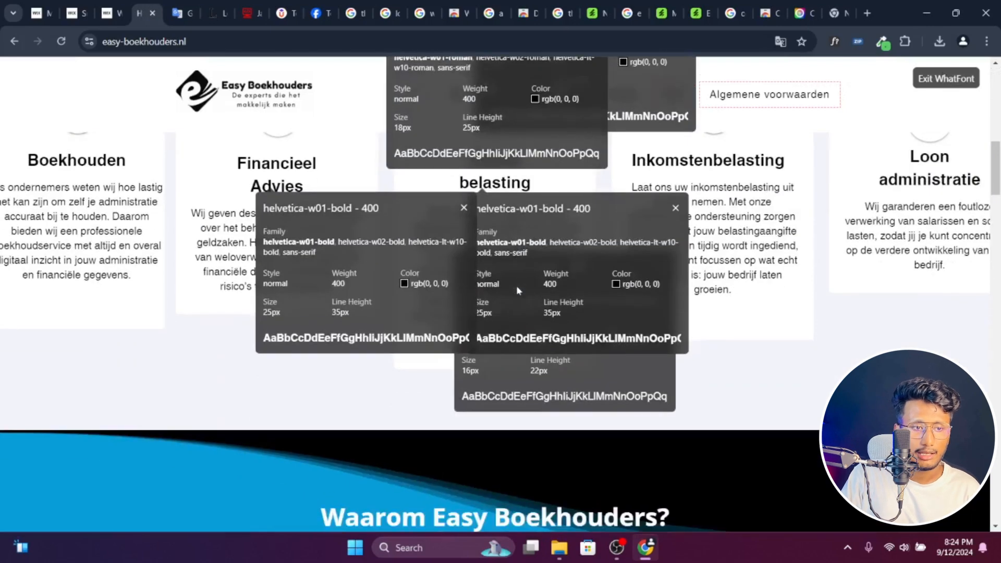
scroll(517, 286, "up", 1)
scroll(517, 286, "up", 4)
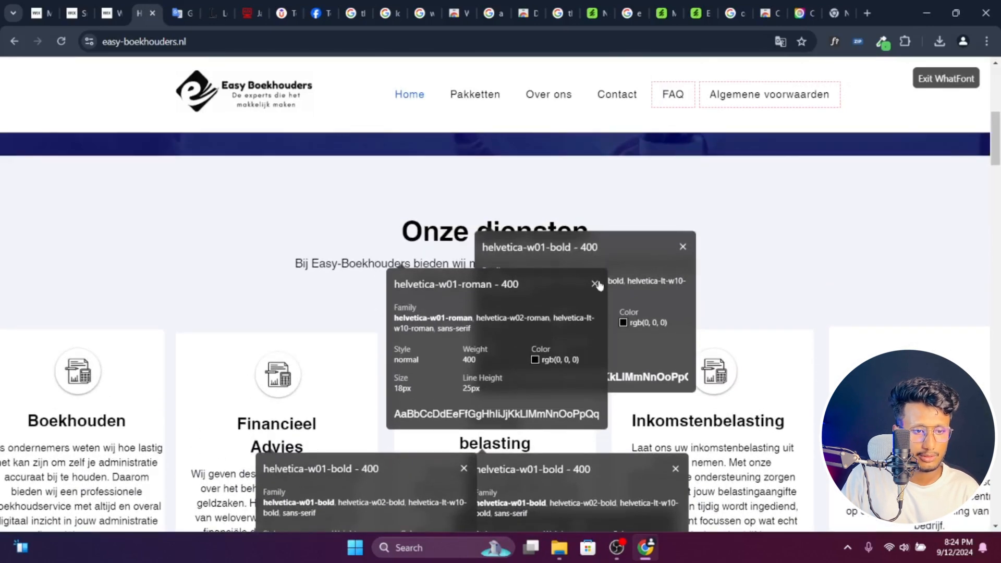
left_click(491, 229)
left_click(683, 248)
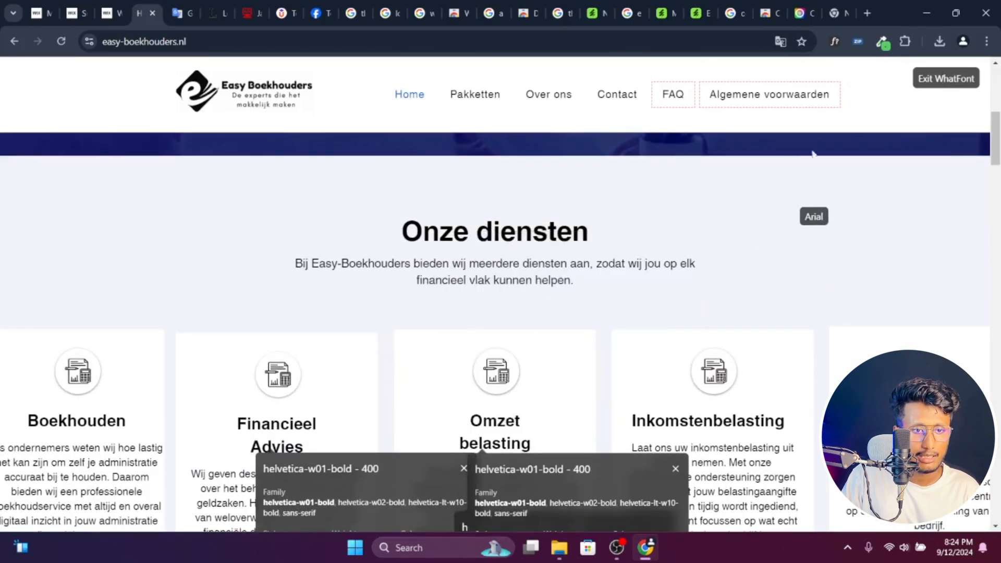
left_click(883, 41)
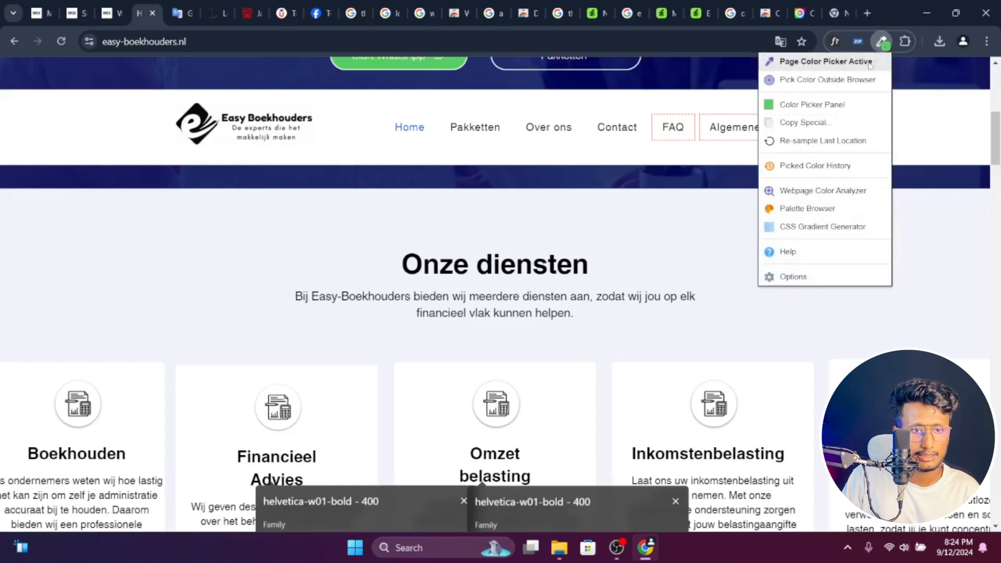
left_click(875, 65)
left_click(817, 238)
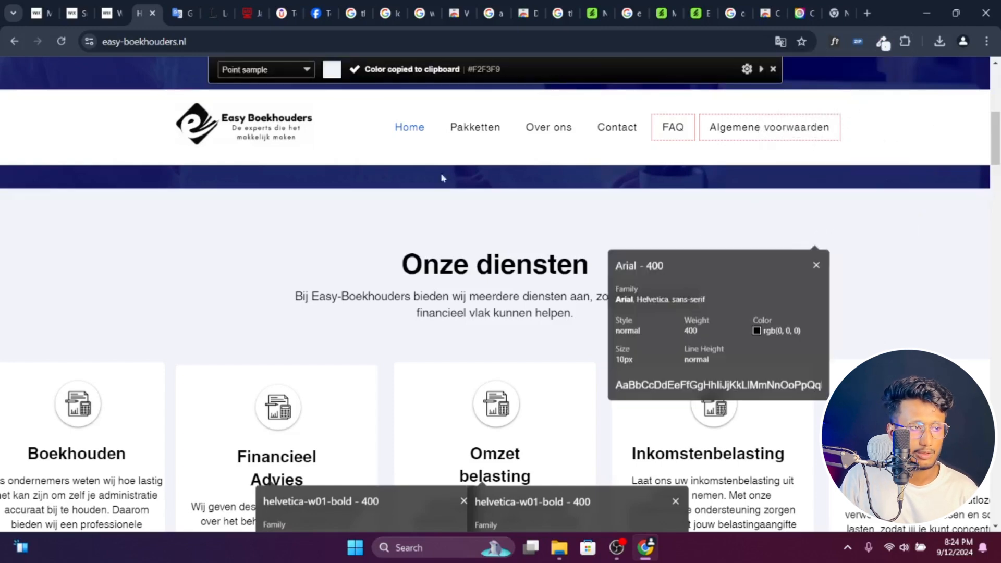
- Back in the Wix editor, add a fourth accent color to the color theme with the copied hex value #F2F3F9
left_click(110, 6)
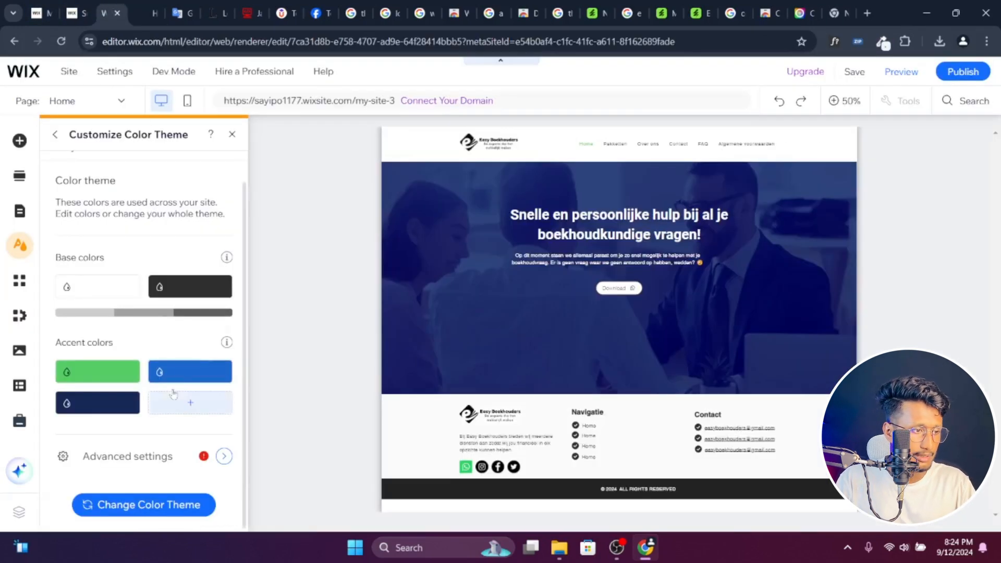
left_click(191, 406)
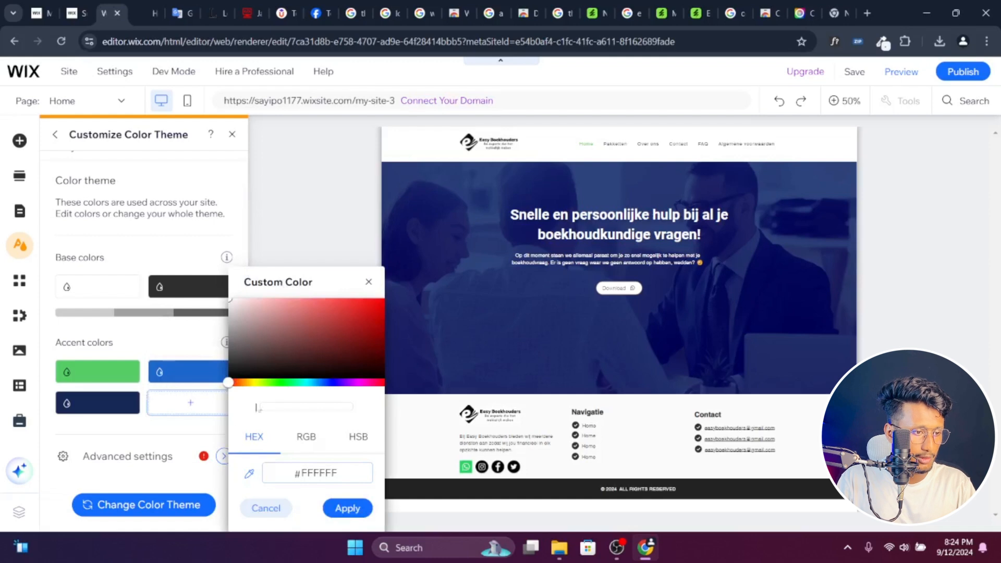
left_click(317, 473)
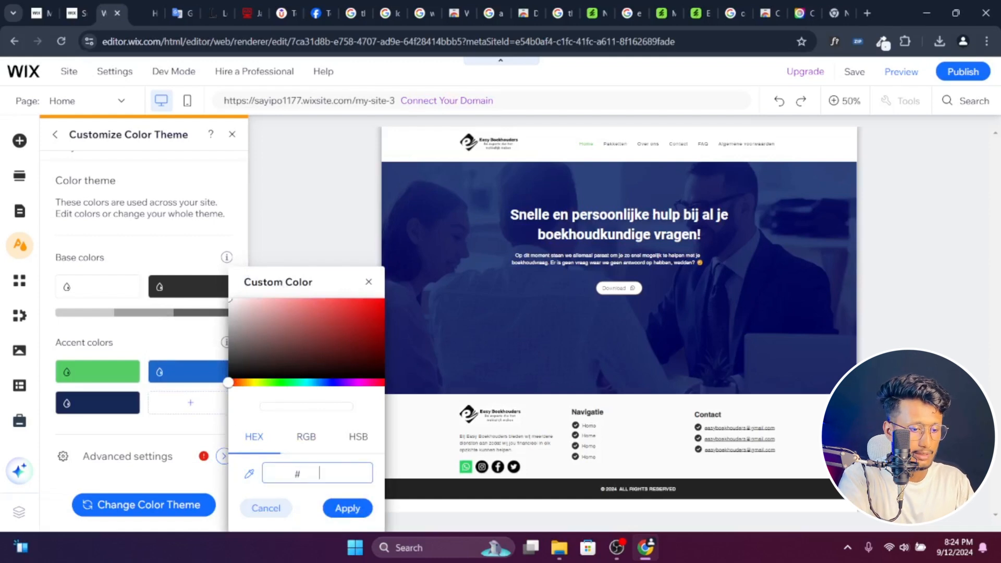
key("ctrl+v")
left_click(346, 509)
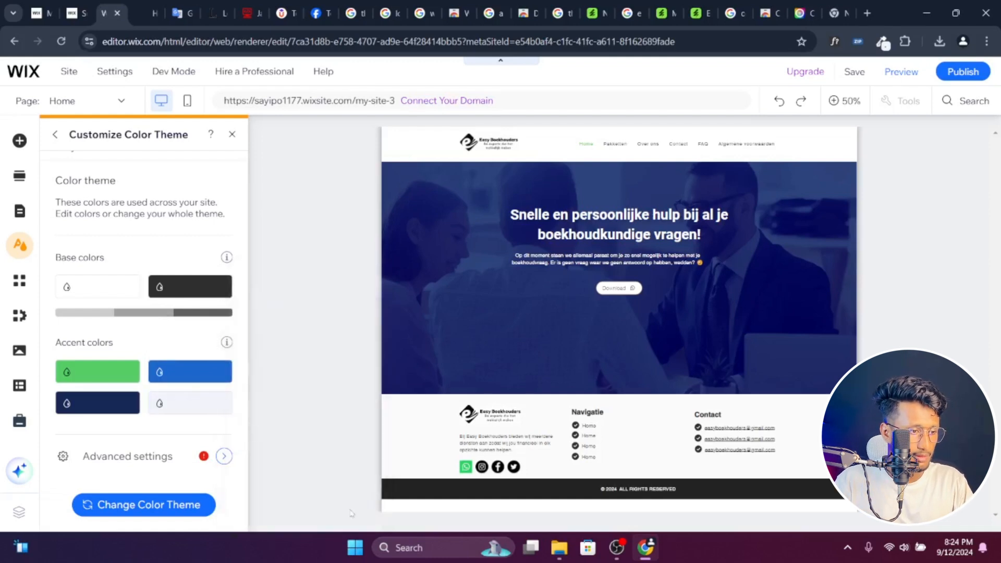
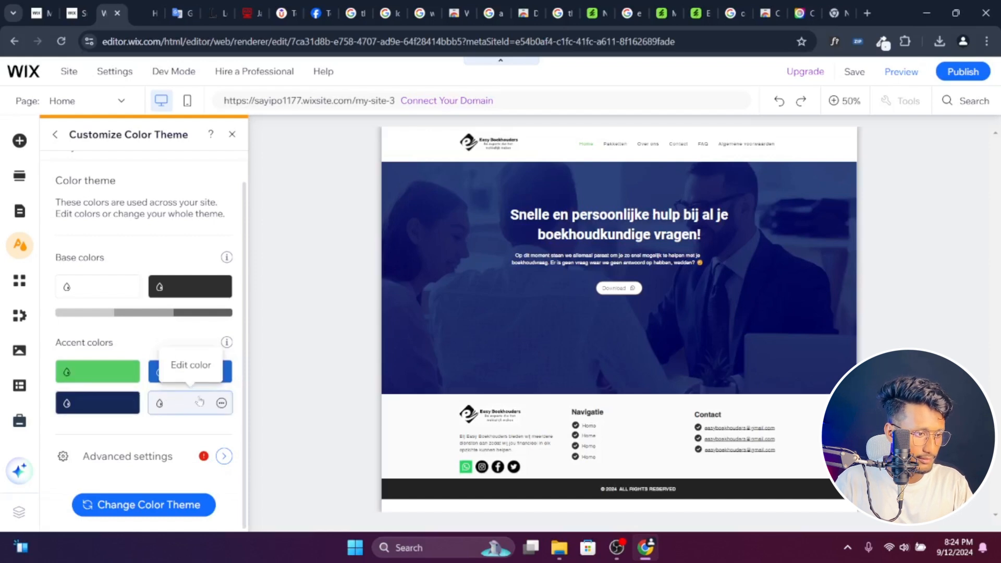
- Review the color theme's accent color options, the theme presets and the page background choices, and close the site design settings
left_click(221, 404)
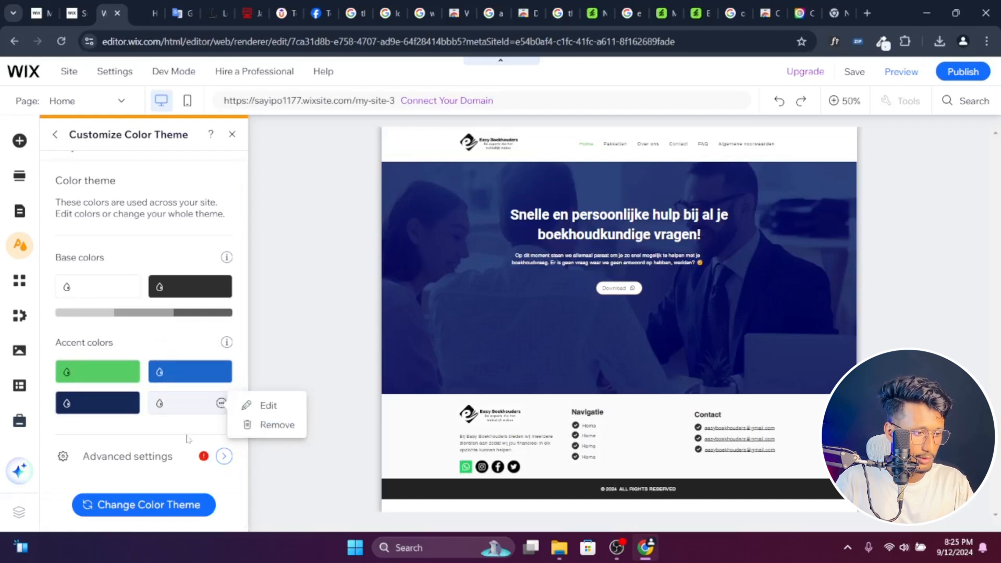
left_click(189, 425)
scroll(93, 237, "up", 1)
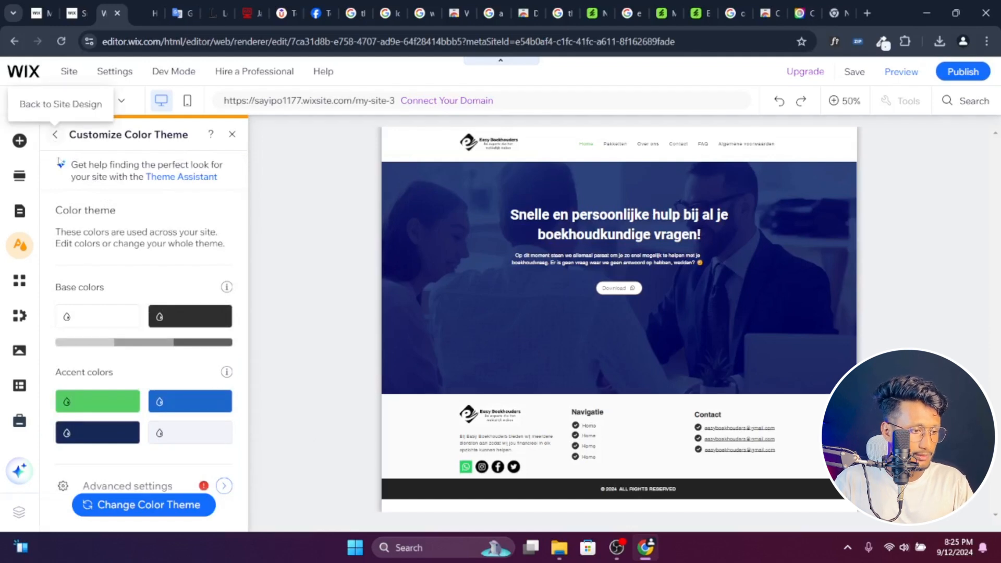
left_click(131, 508)
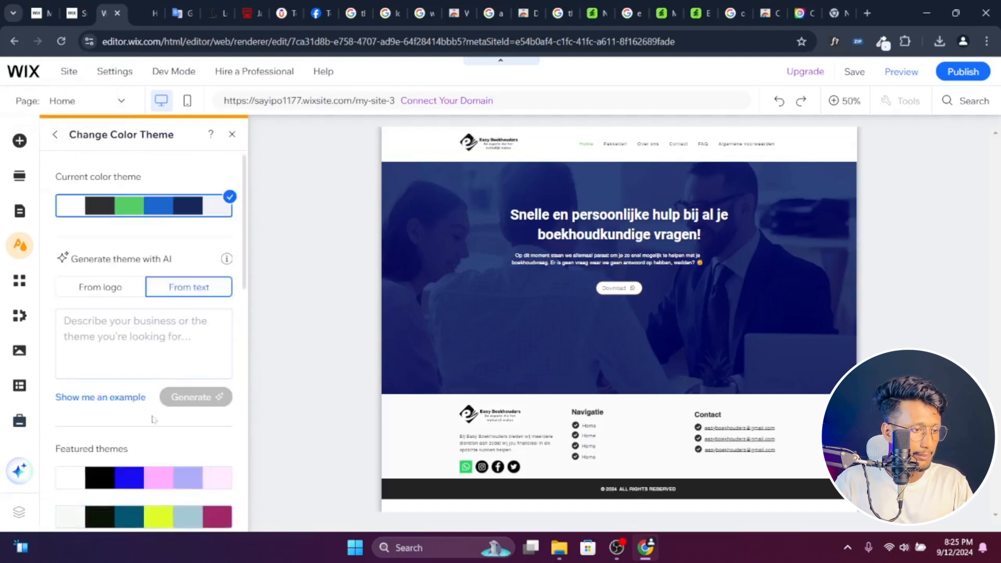
scroll(153, 419, "down", 5)
scroll(151, 365, "up", 5)
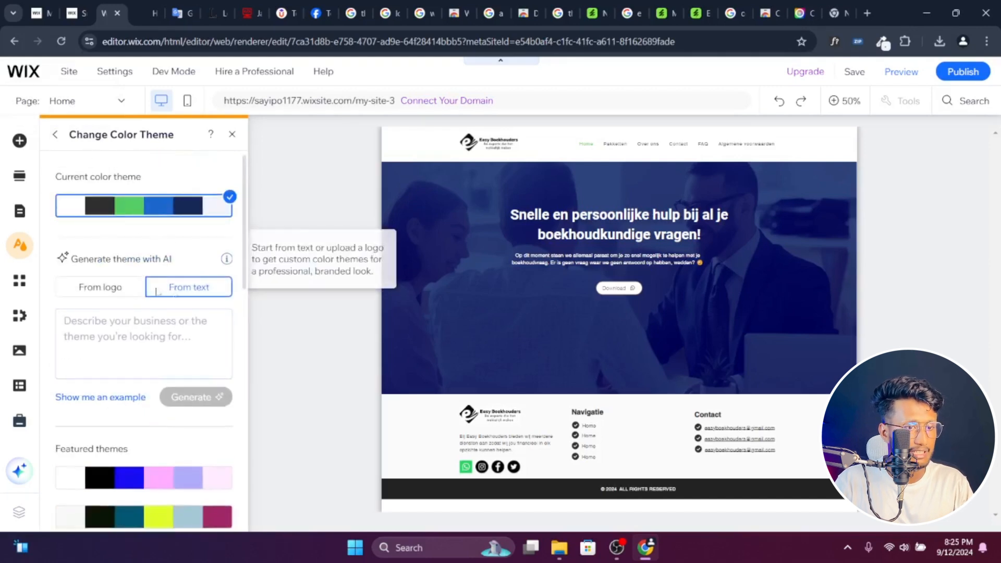
left_click(56, 136)
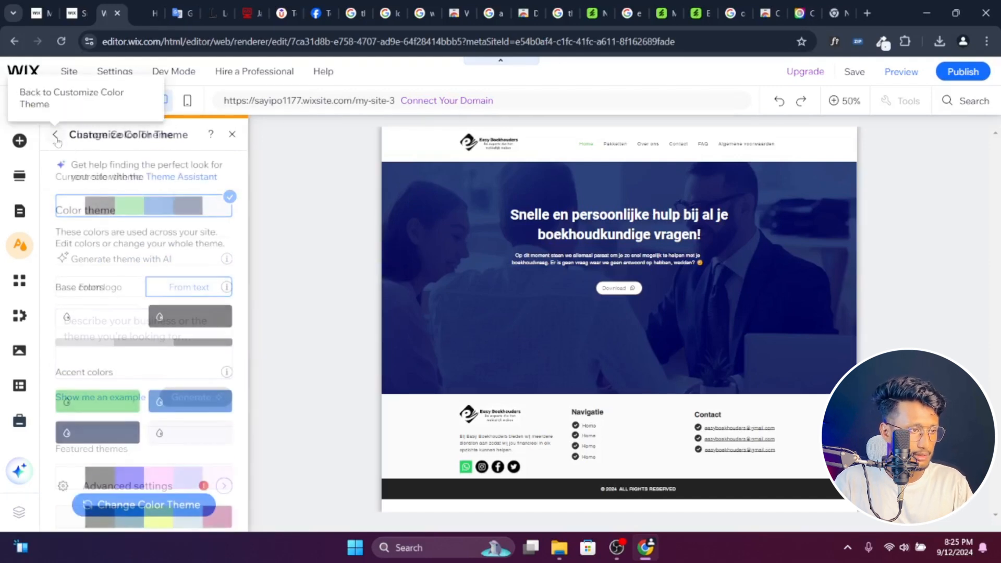
left_click(55, 135)
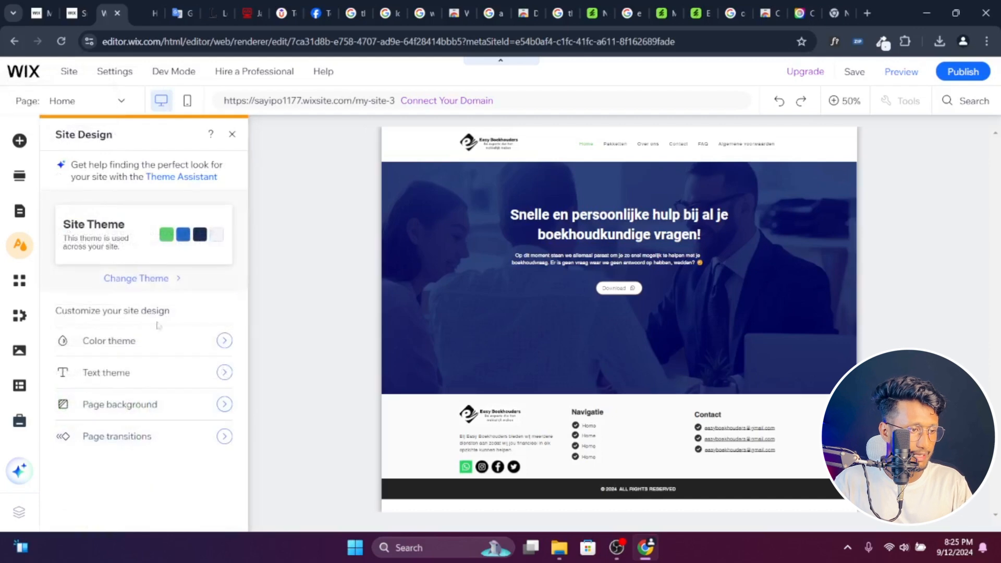
left_click(159, 412)
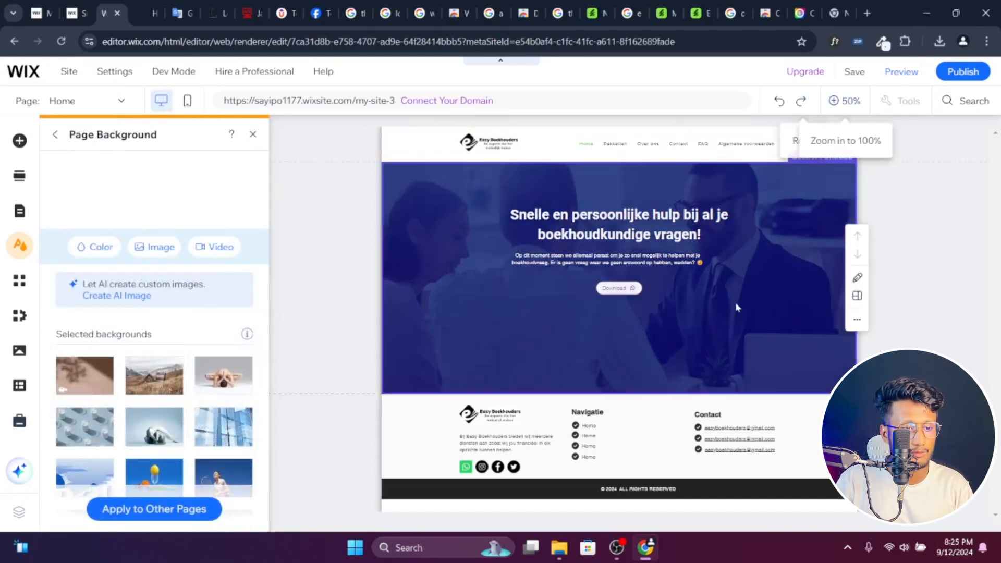
left_click(56, 135)
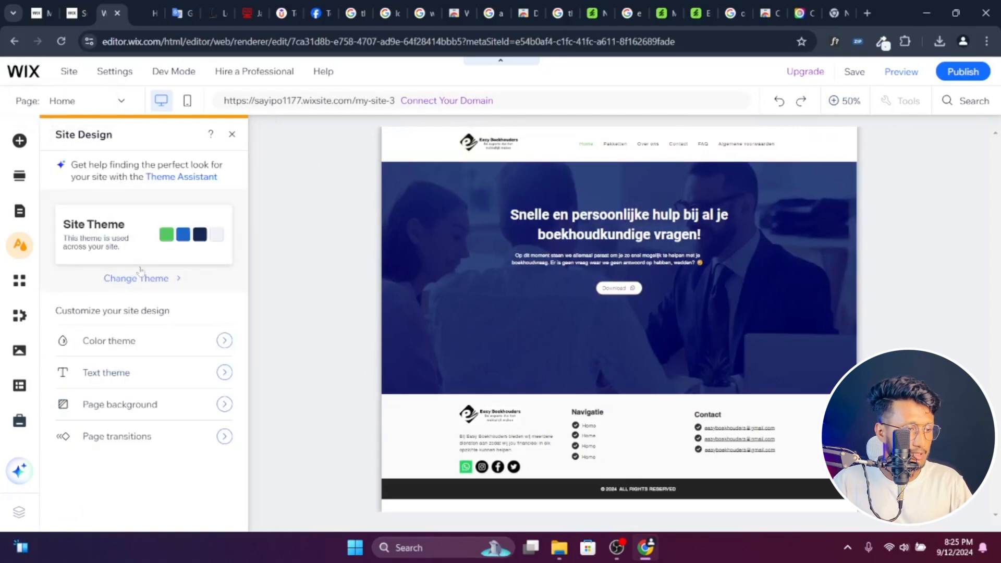
left_click(232, 135)
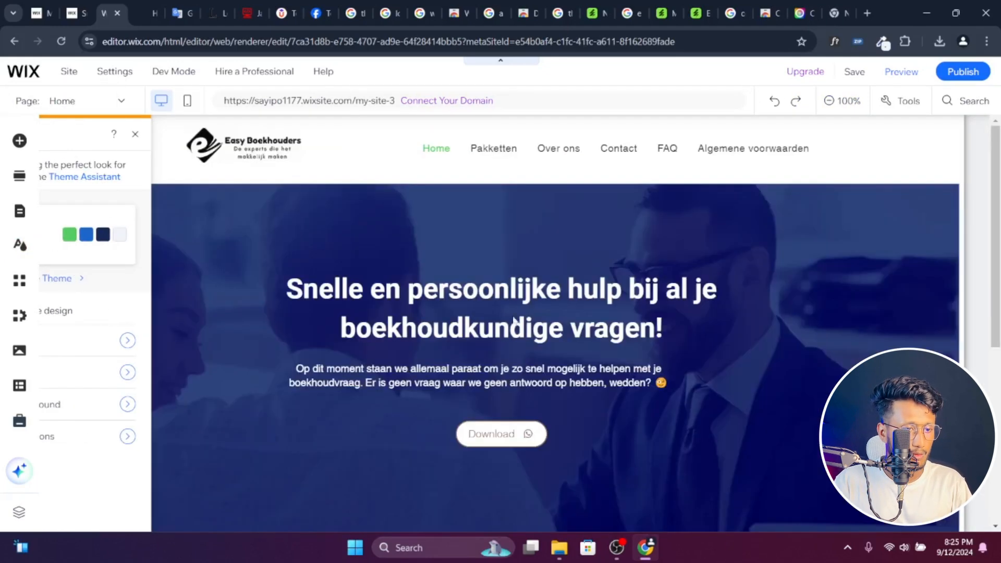
- Check the hero buttons on the easy-boekhouders.nl page and, back in the Wix editor, open the design options of the Download button
left_click(151, 13)
scroll(402, 354, "up", 10)
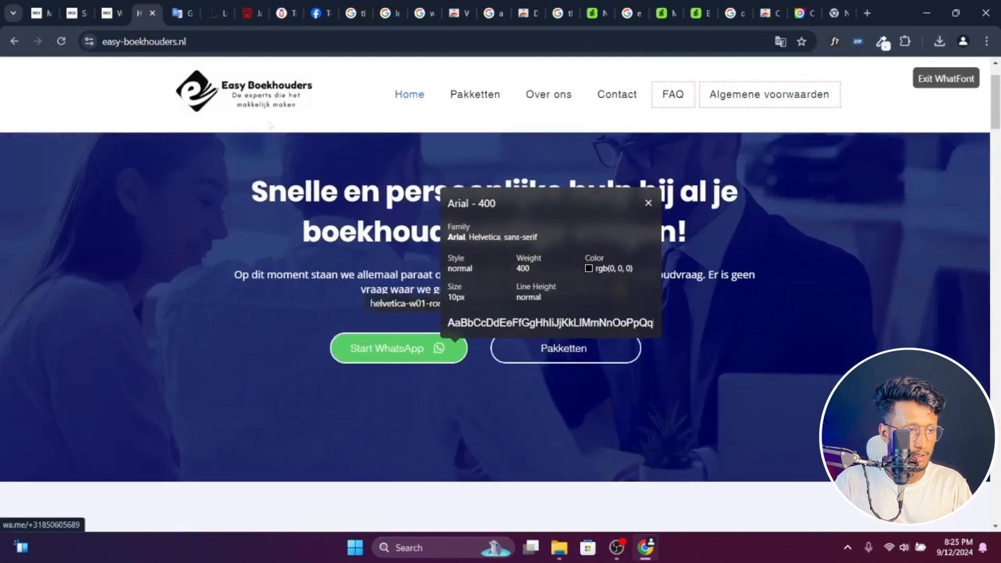
left_click(107, 13)
left_click(527, 441)
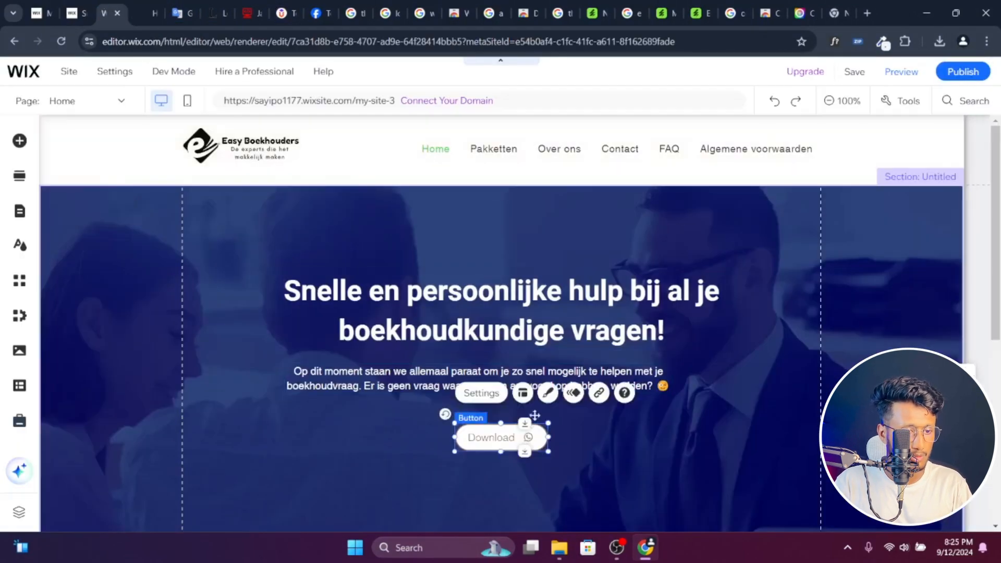
left_click(548, 393)
- On the easy-boekhouders.nl page, exit WhatFont and inspect the green hero button in the developer tools to copy its label text
left_click(135, 7)
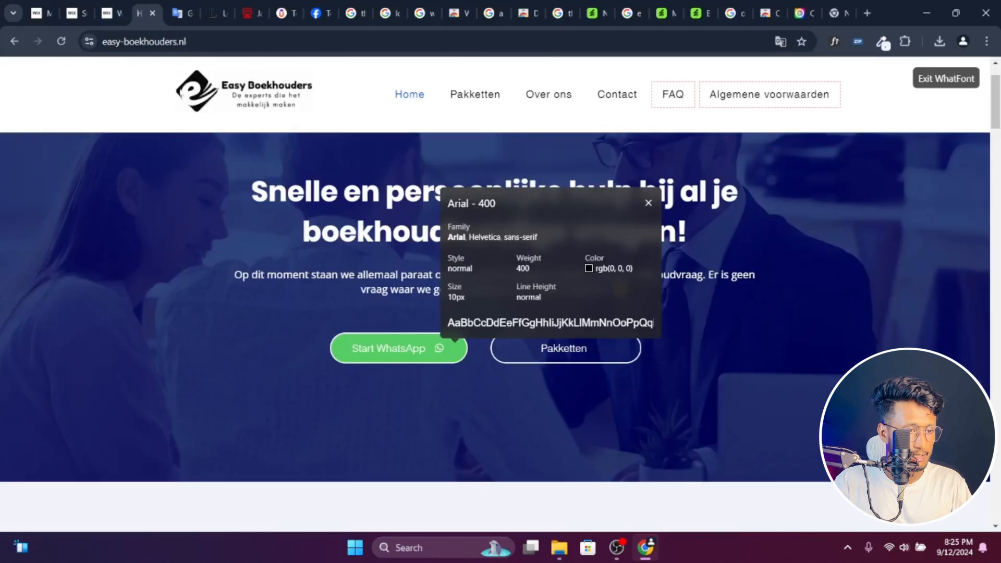
left_click(935, 80)
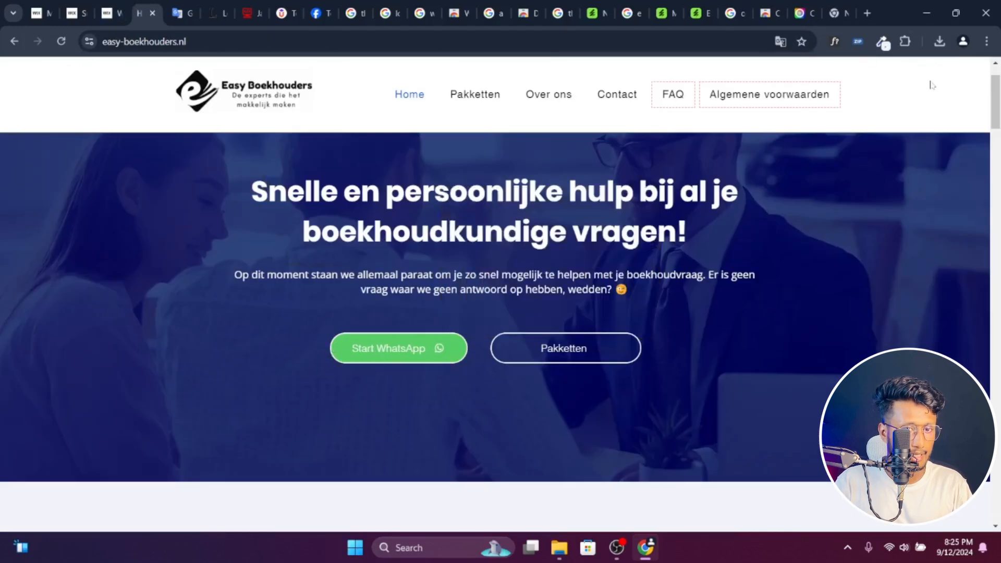
right_click(378, 350)
left_click(408, 341)
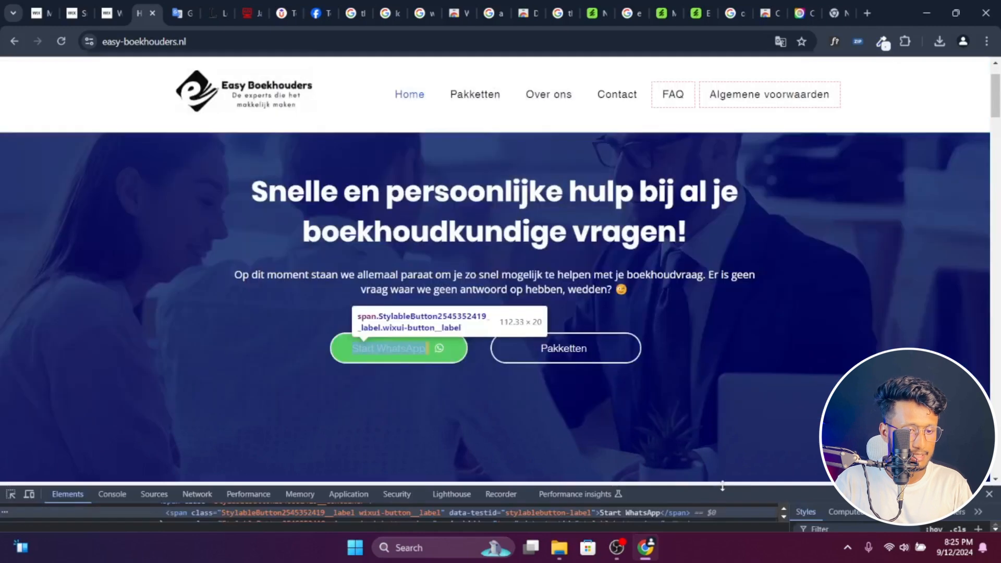
left_click_drag(722, 486, 692, 345)
scroll(365, 442, "up", 2)
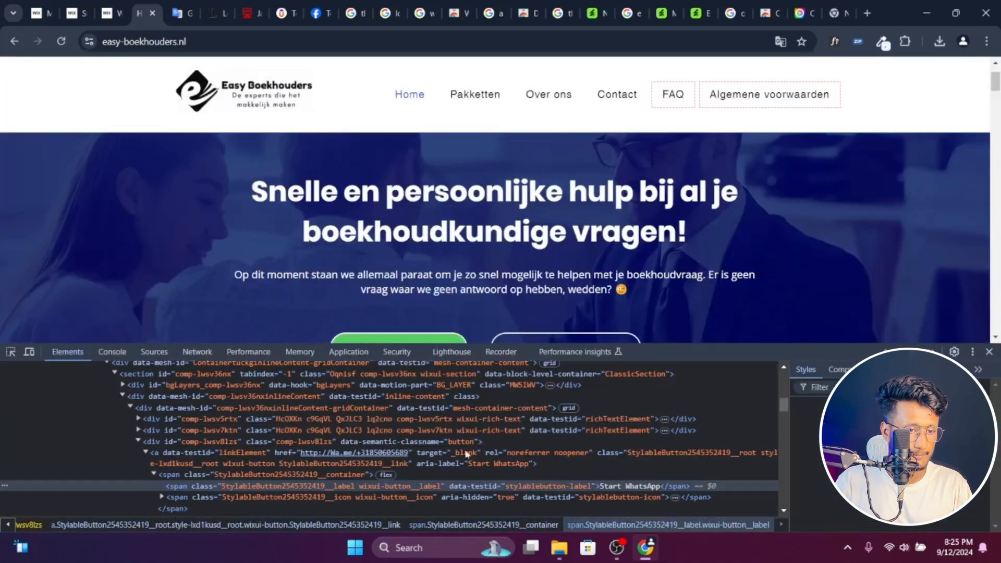
scroll(605, 471, "down", 2)
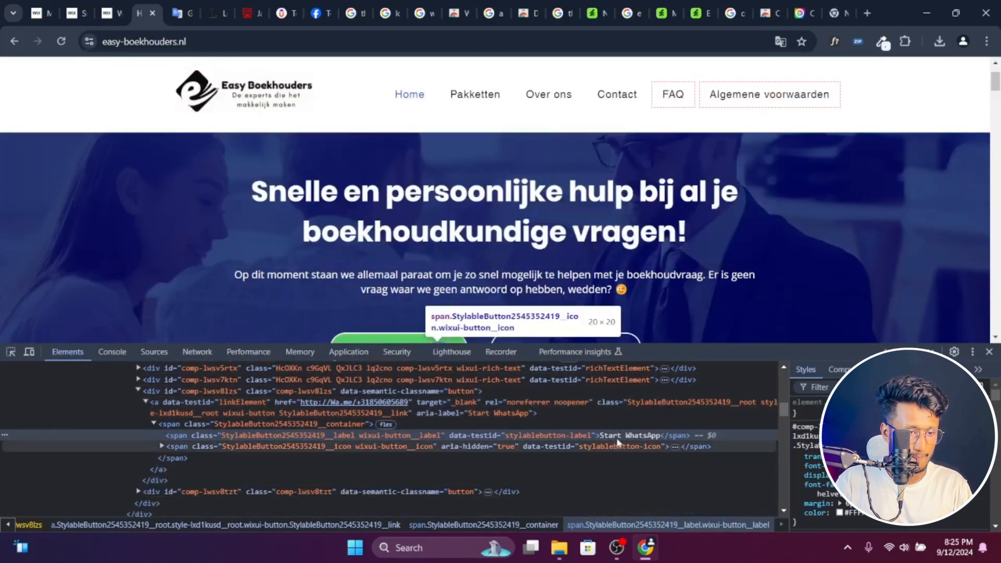
- Back in the Wix editor, change the Download button's text to Start WhatsApp and widen the button to fit the full label
left_click(107, 13)
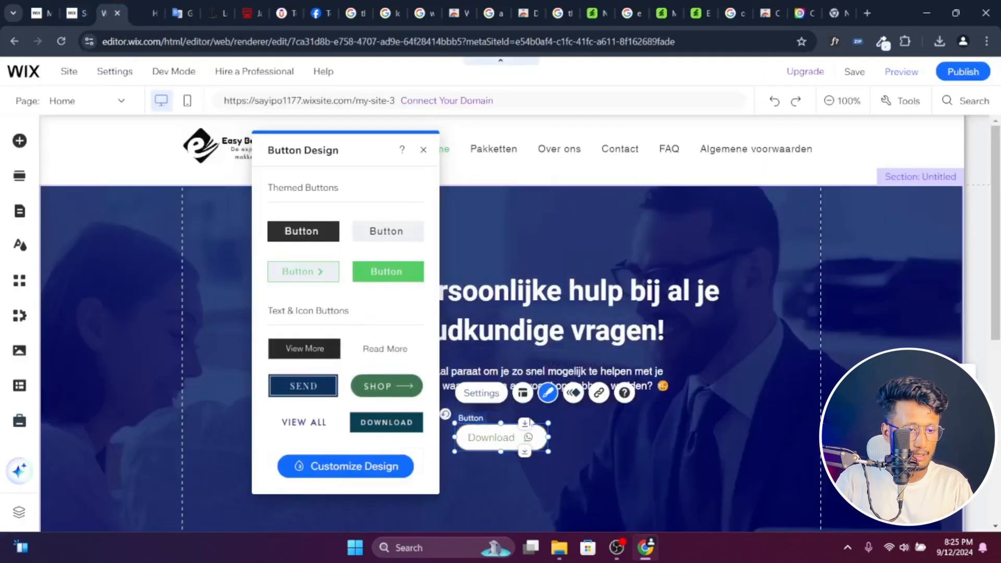
double_click(507, 433)
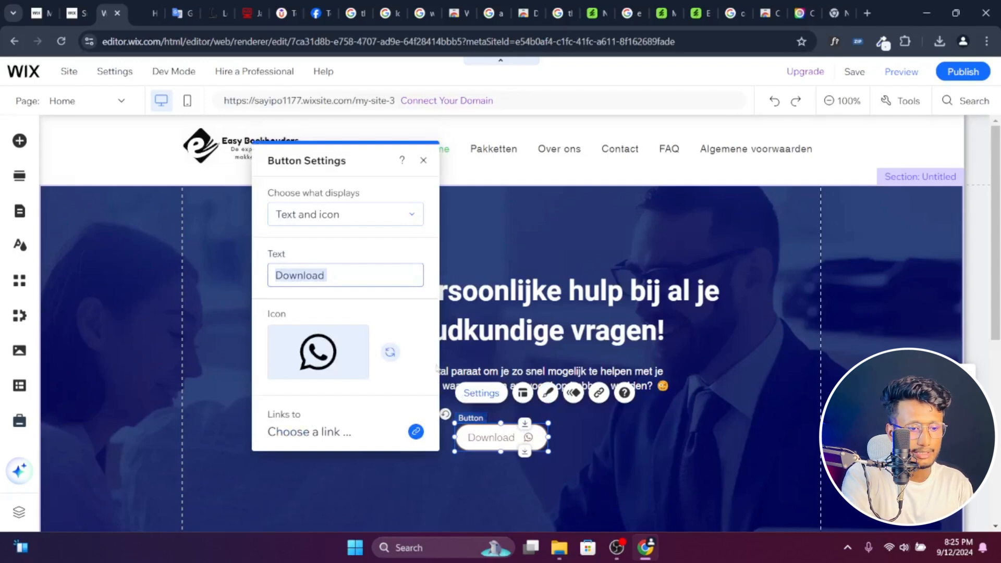
key("BackSpace")
type("Start WhatsApp")
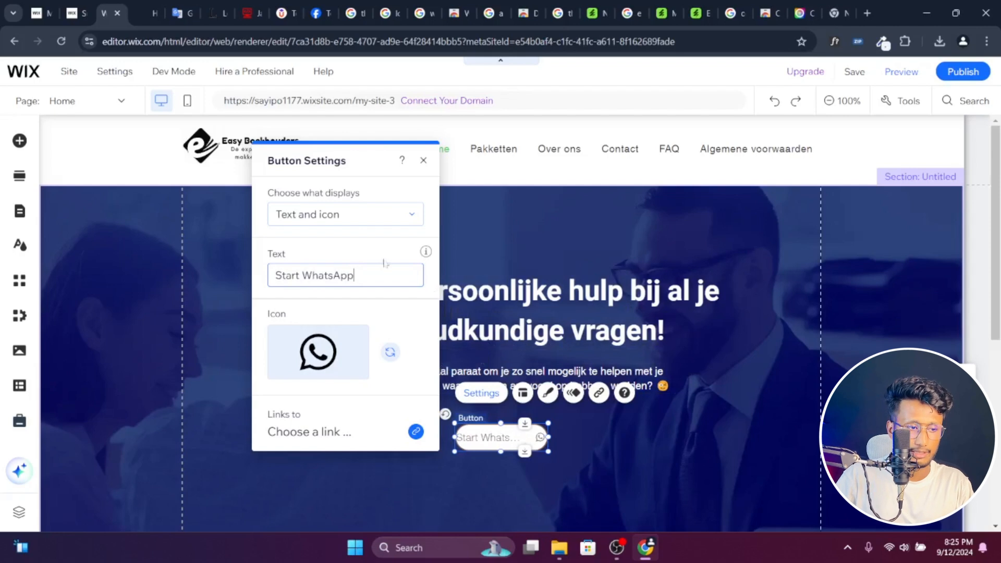
left_click(372, 251)
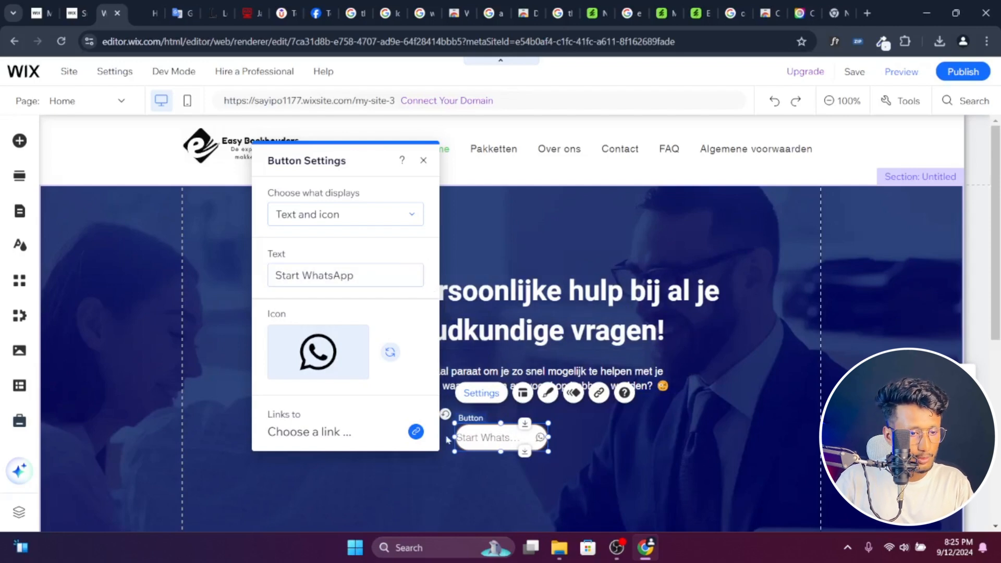
left_click_drag(452, 437, 420, 437)
- Customize the Start WhatsApp button's design by filling its background with the theme's green accent color
left_click(515, 394)
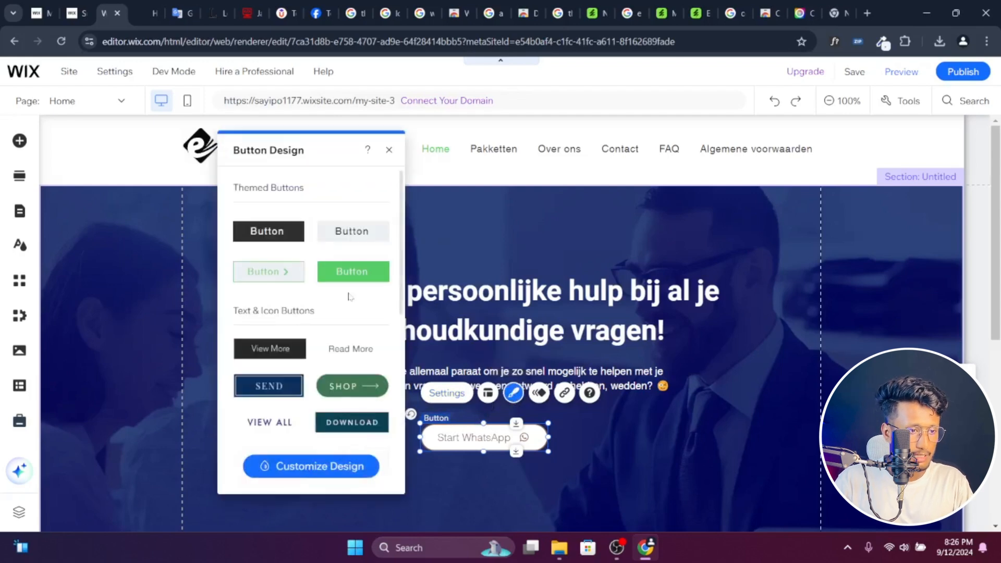
left_click(347, 274)
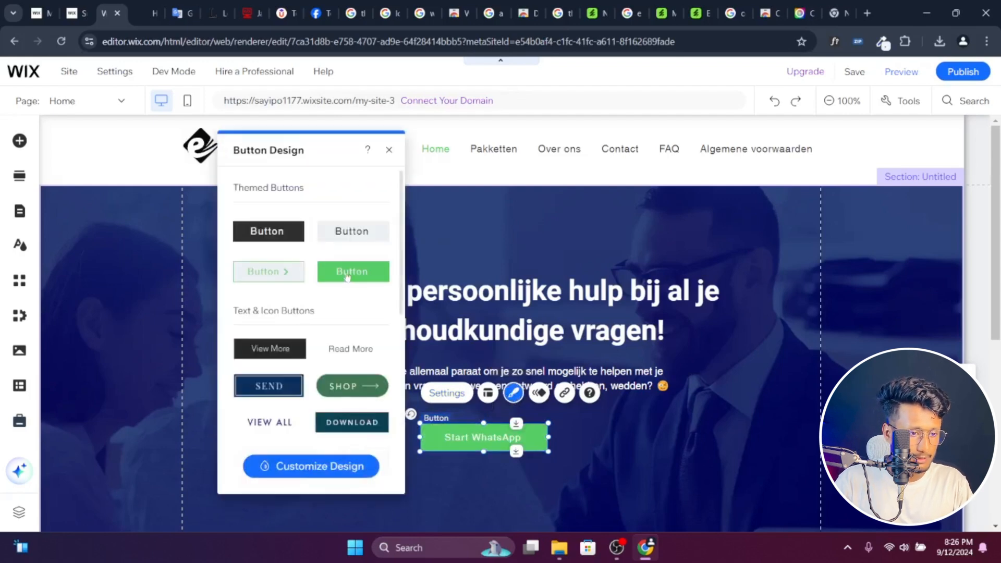
left_click(316, 470)
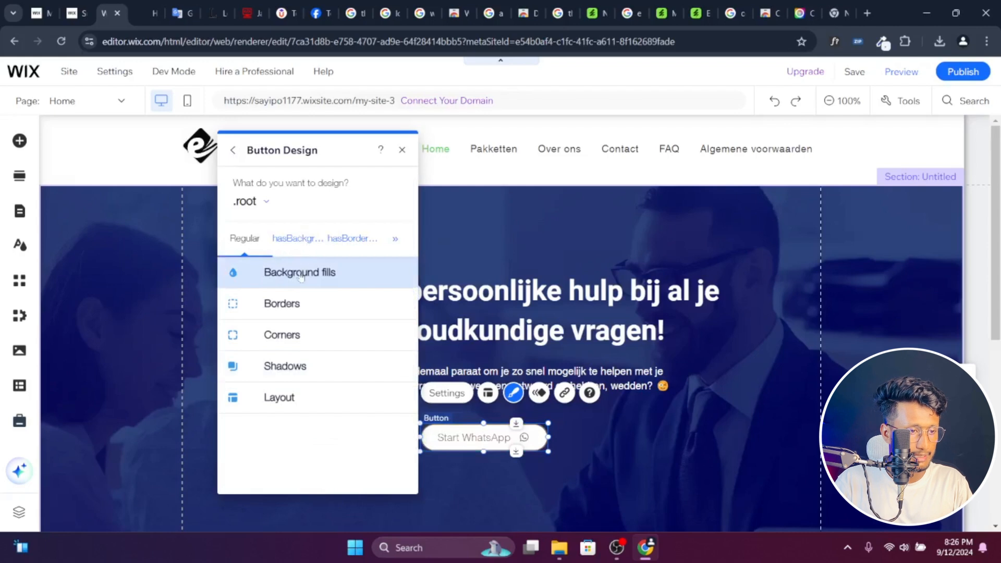
left_click(324, 230)
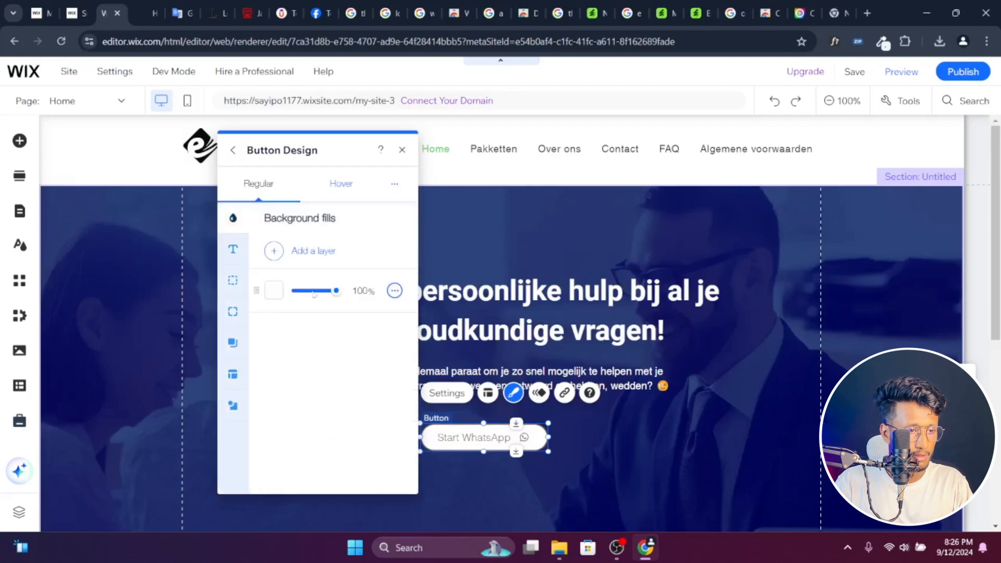
left_click(275, 293)
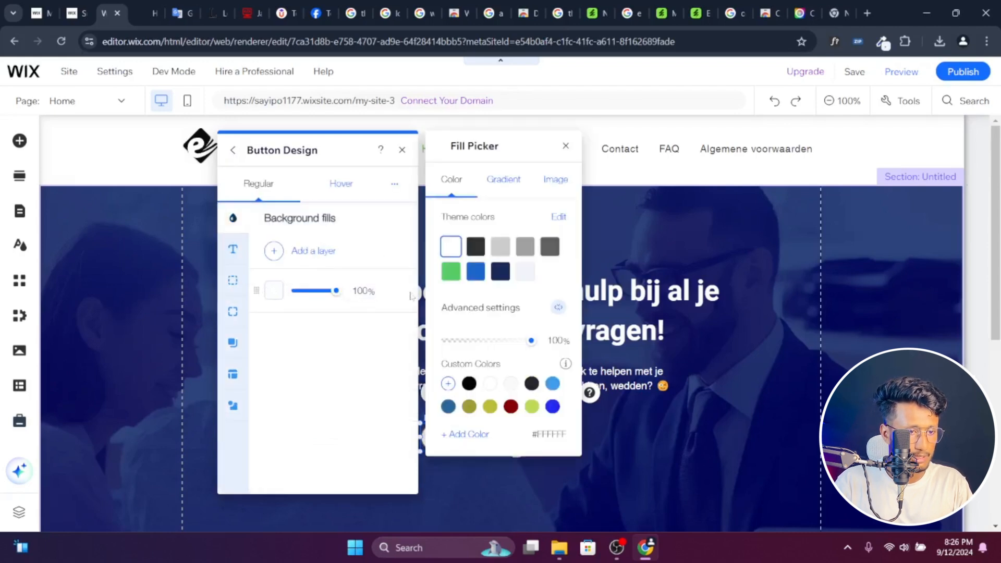
left_click(450, 276)
left_click(324, 407)
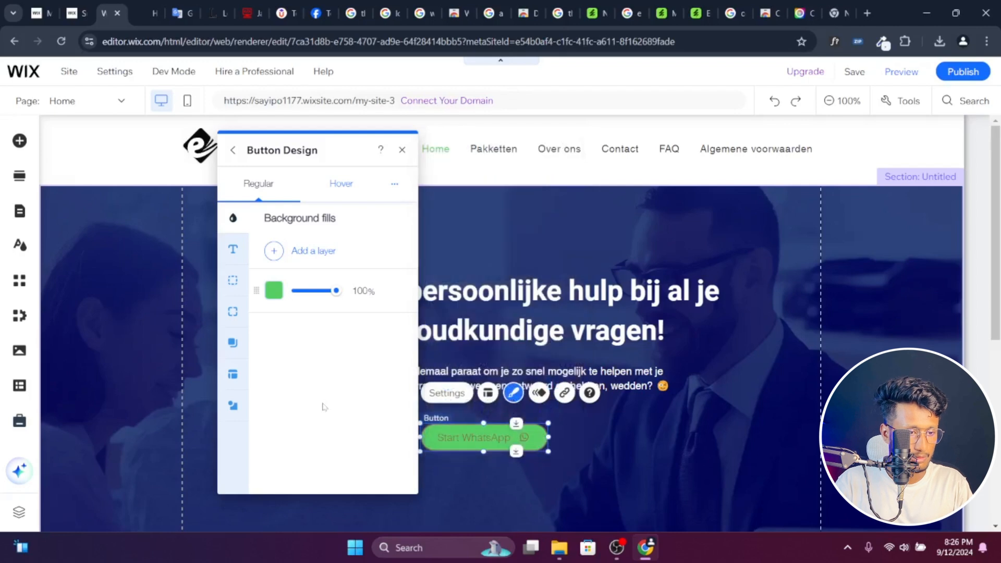
- Set the Start WhatsApp button's text color to the white theme color #FFFFFF
left_click(233, 249)
scroll(365, 365, "down", 3)
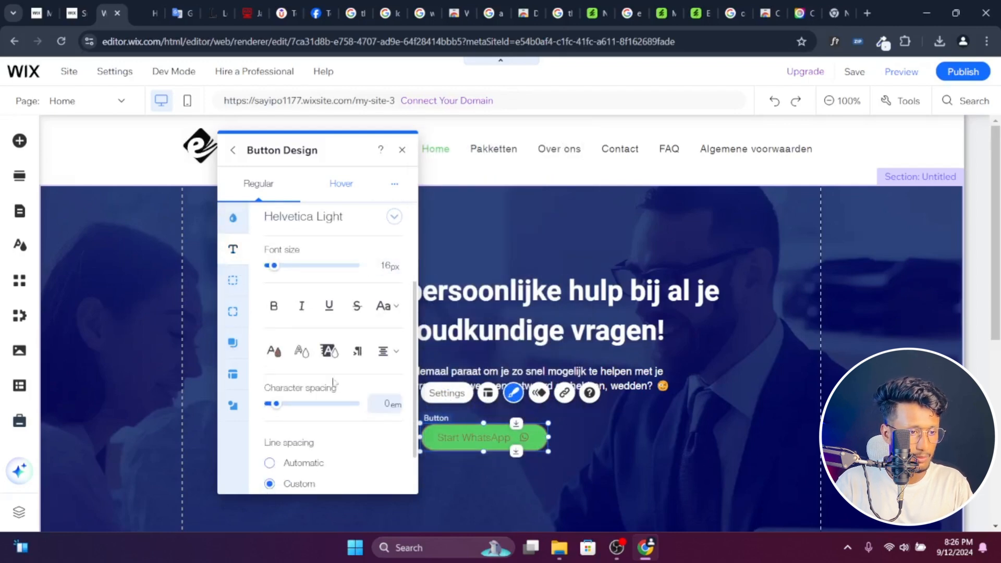
left_click(273, 352)
left_click(451, 215)
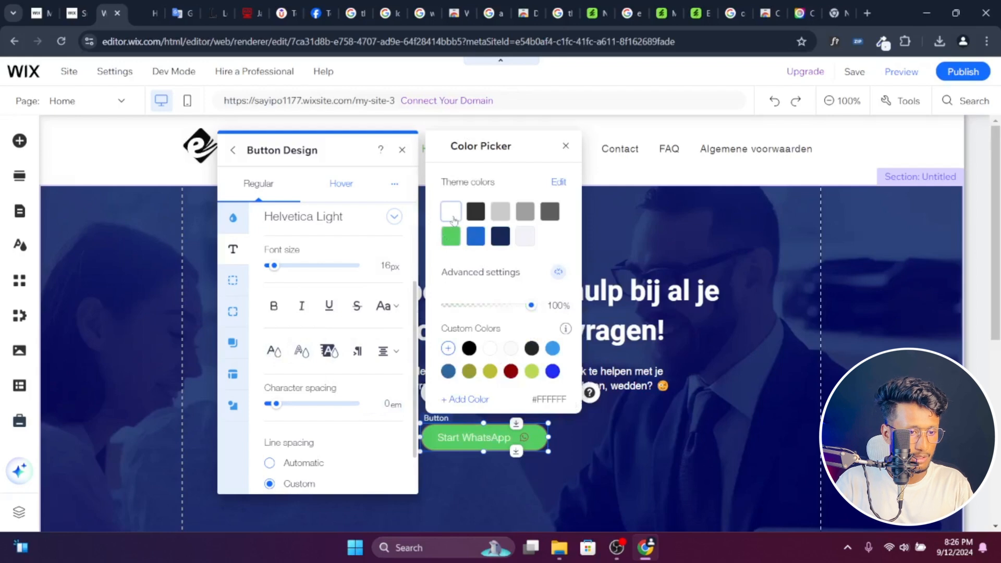
left_click(234, 397)
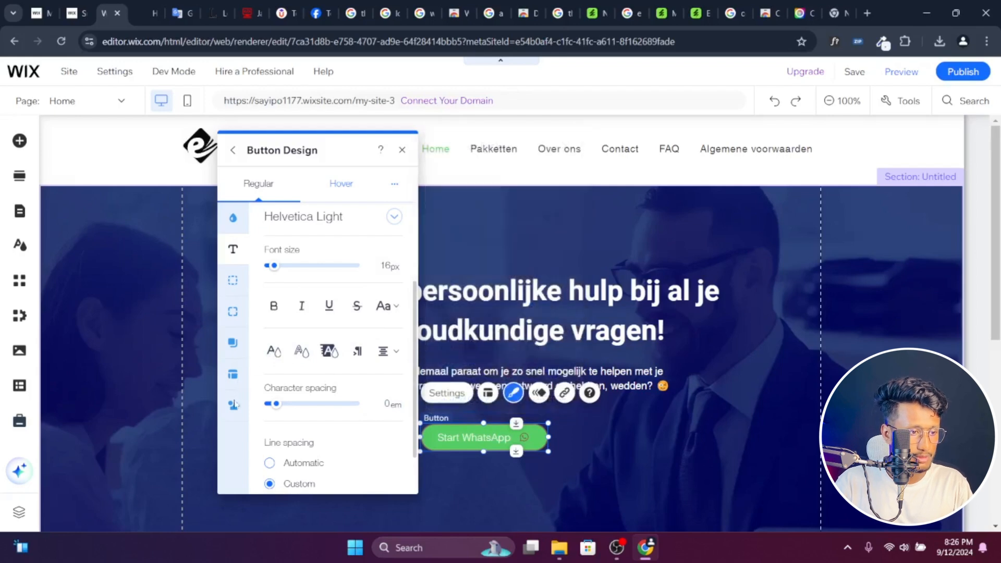
- Set the WhatsApp icon color in the button to the white theme color #FFFFFF
left_click(233, 406)
left_click(393, 343)
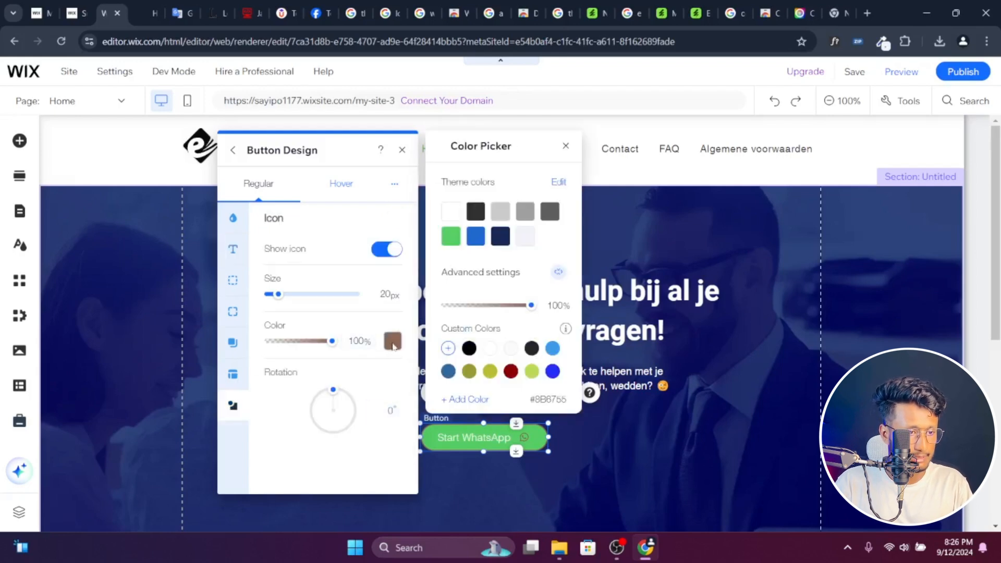
left_click(451, 211)
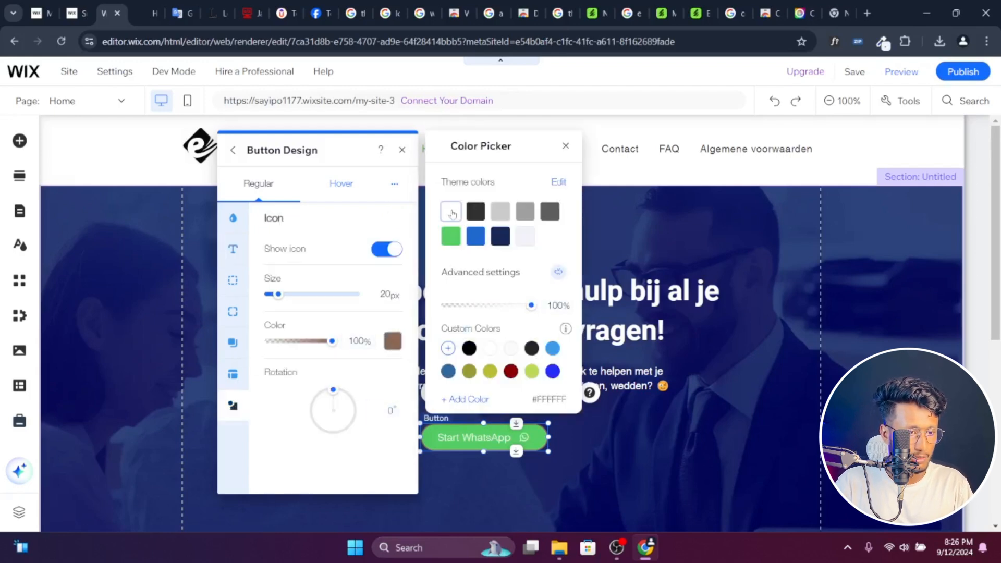
left_click(280, 435)
- Change the color of the Start WhatsApp button's border to the theme's white
left_click(233, 312)
left_click(233, 280)
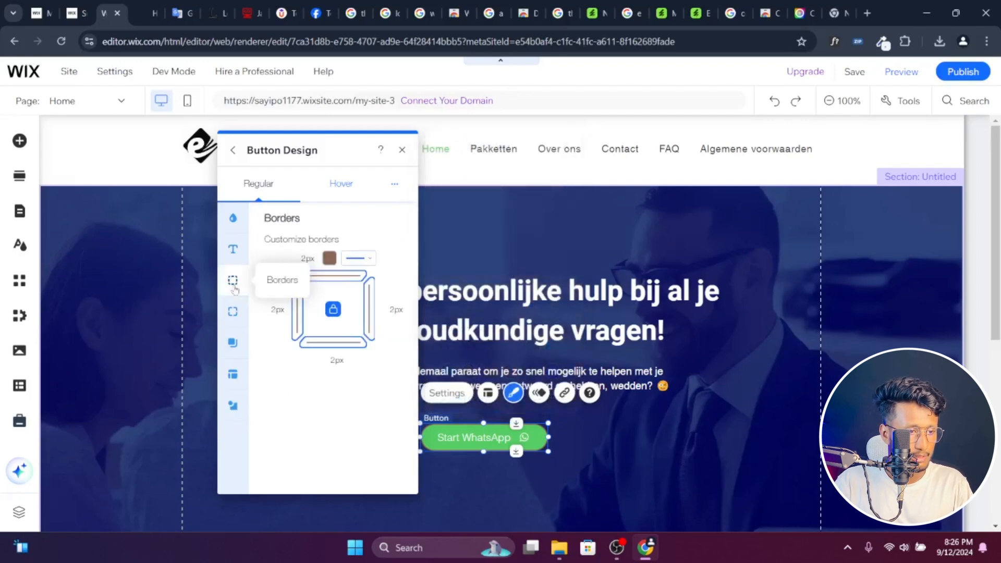
left_click(330, 258)
left_click(451, 271)
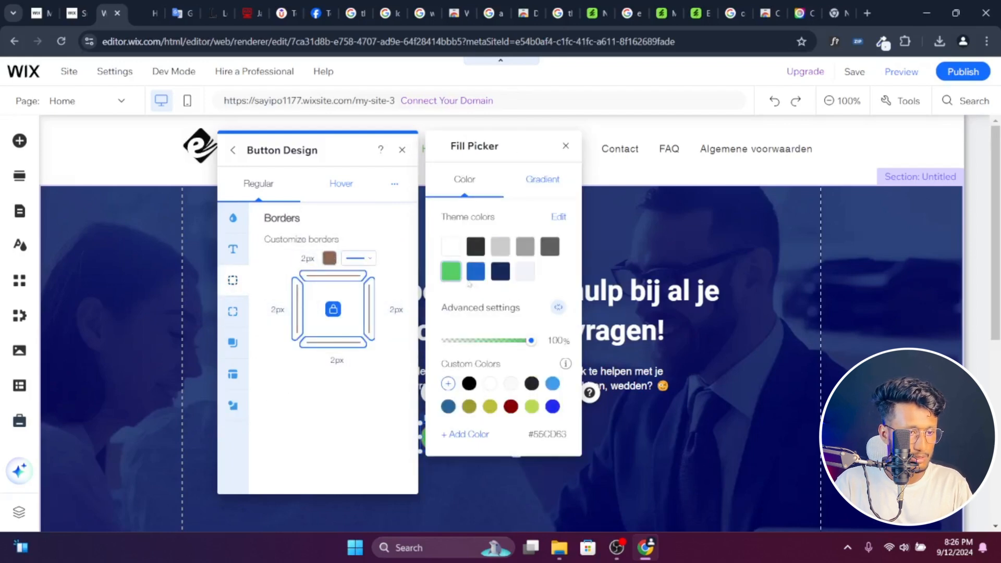
left_click(455, 255)
left_click(314, 438)
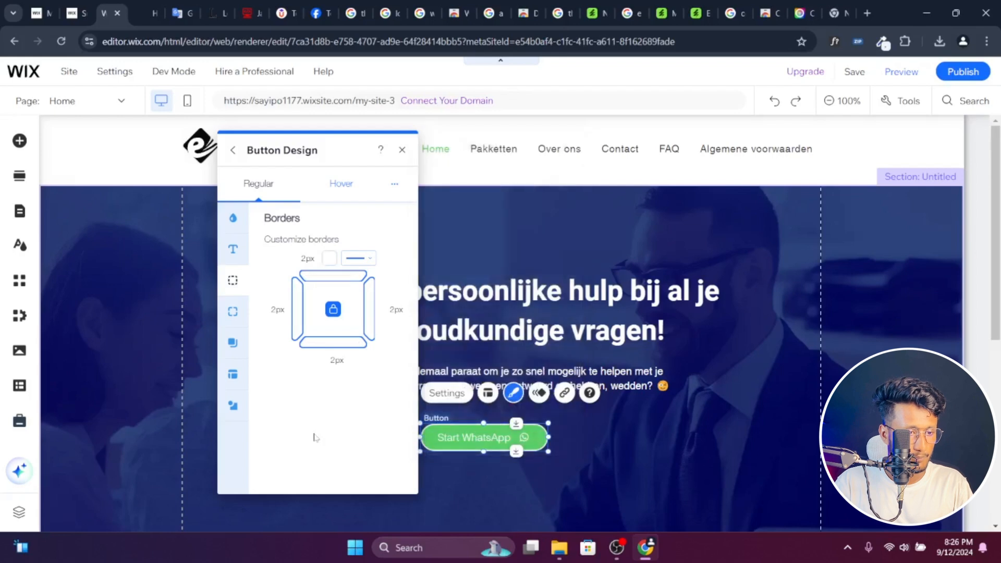
- Set the Start WhatsApp button's text size to 18 px, keeping the label non-bold
left_click(234, 249)
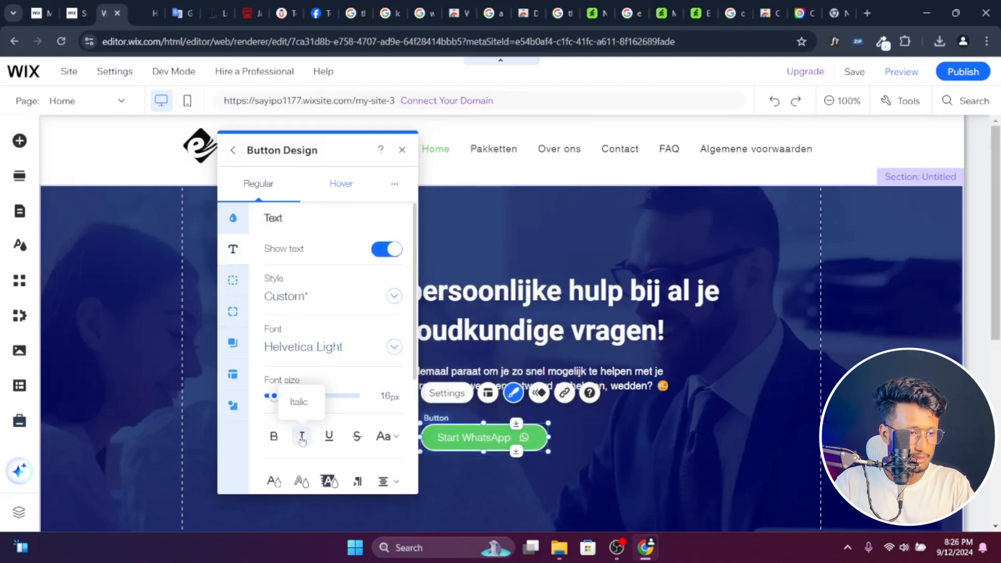
left_click(274, 436)
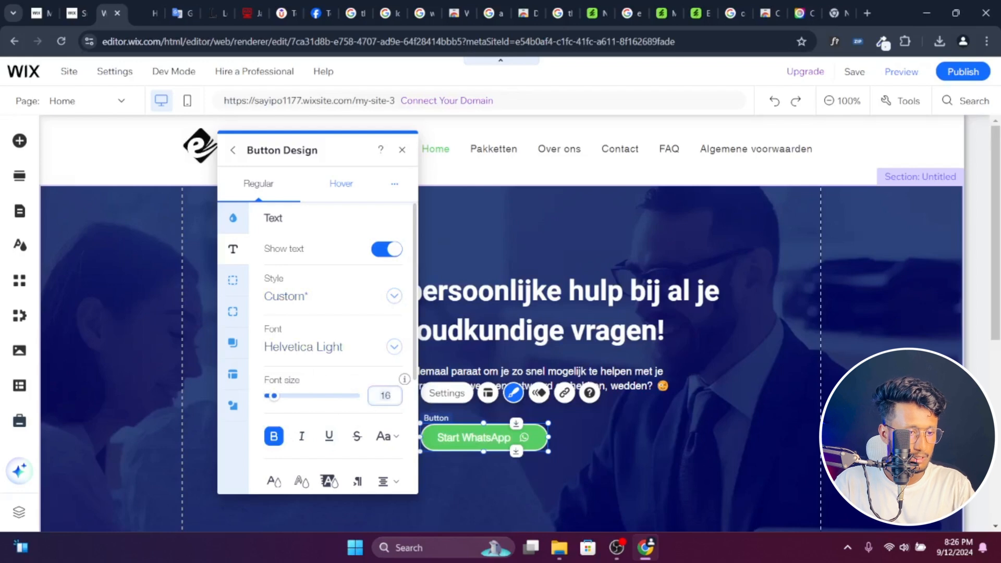
key("Up")
key("Up")
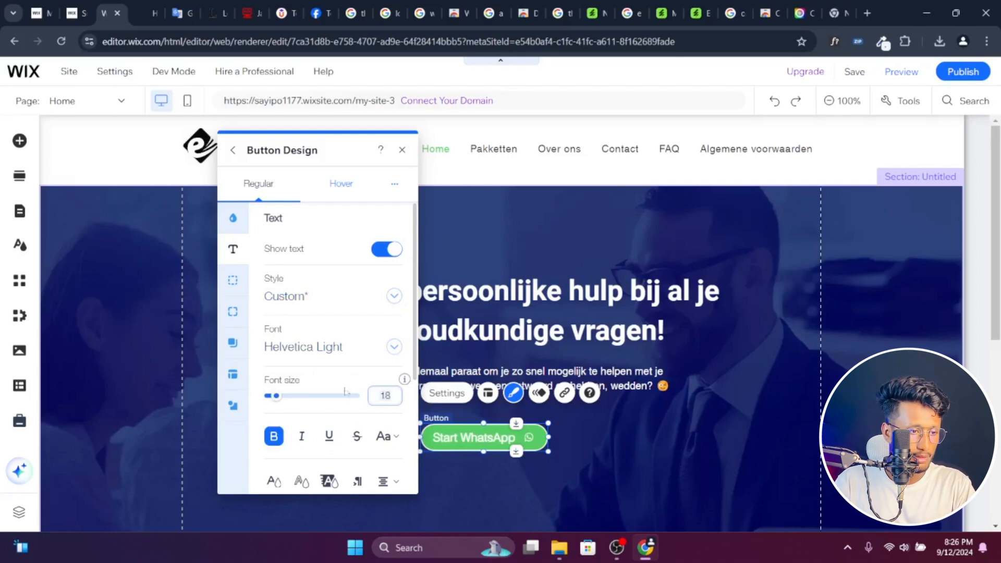
left_click(274, 436)
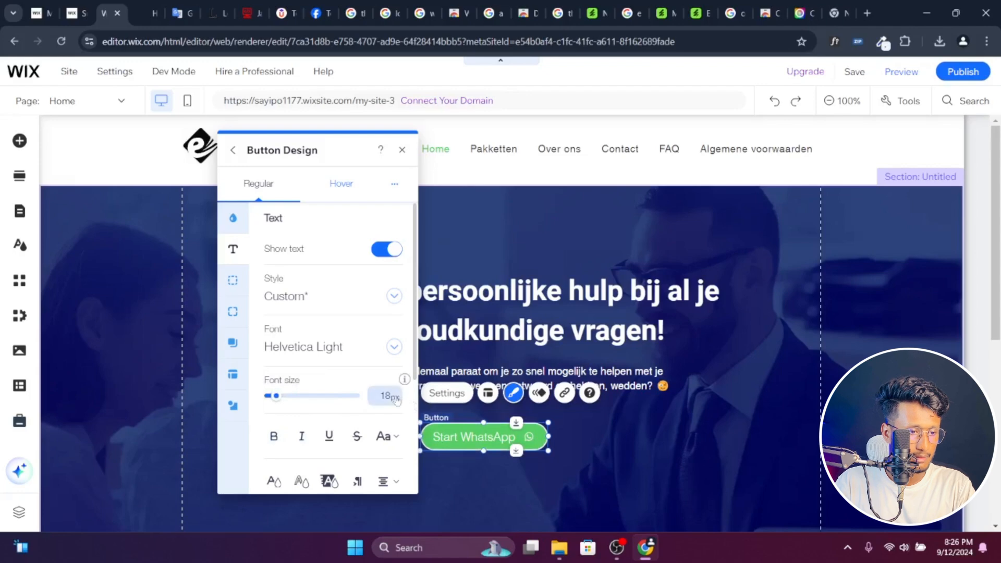
- Reposition the Start WhatsApp button beneath the left half of the hero paragraph, comparing its placement with the original site
left_click(648, 430)
left_click(509, 439)
left_click_drag(510, 439, 465, 427)
left_click(148, 13)
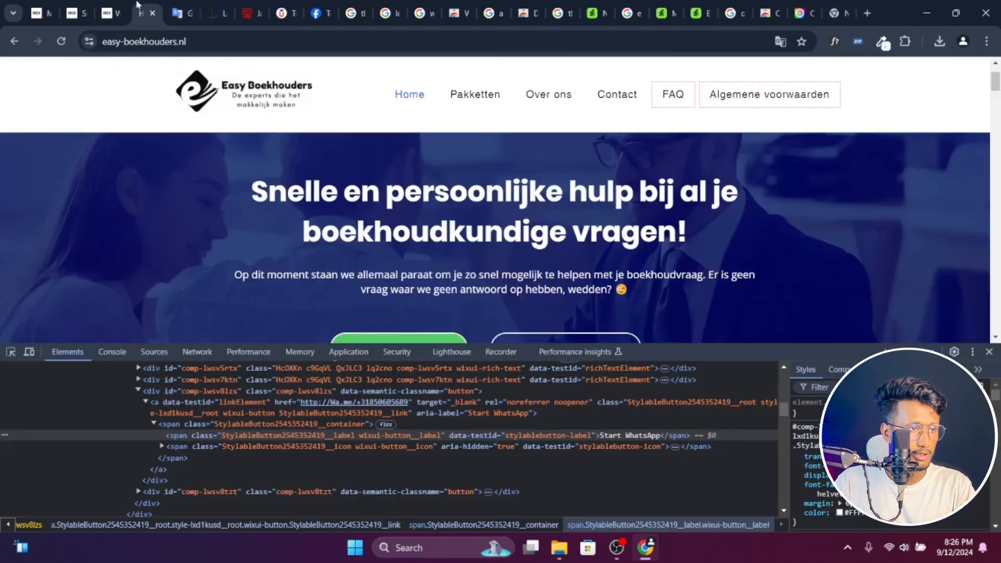
scroll(543, 277, "down", 1)
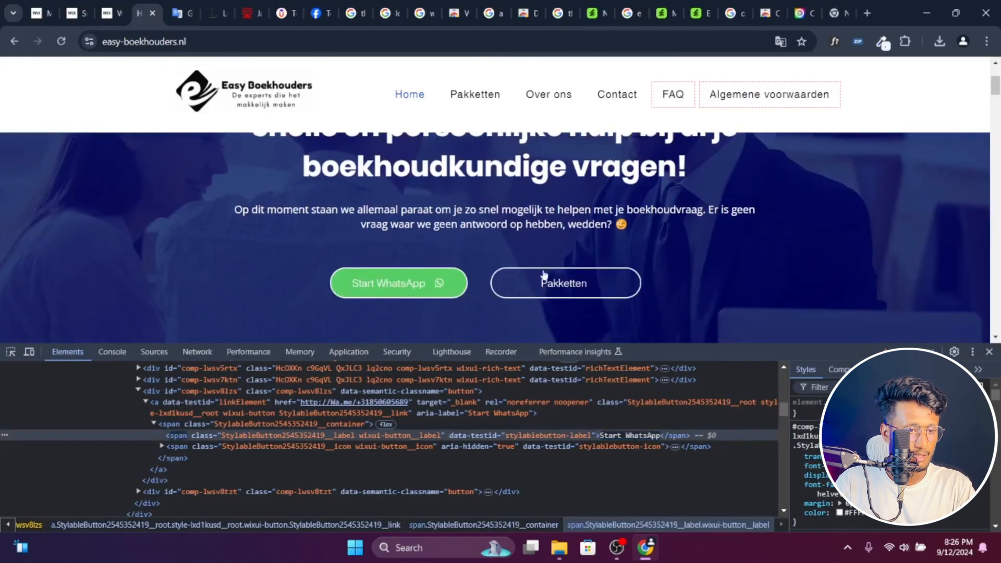
left_click(111, 12)
left_click_drag(451, 427, 440, 436)
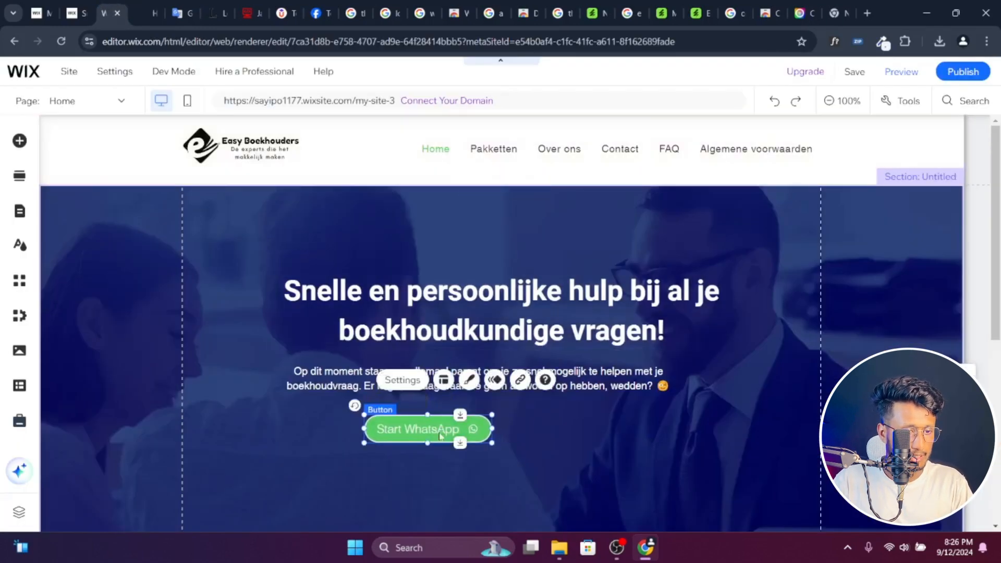
- Add the black themed button to the hero section, to the right of the Start WhatsApp button
left_click(21, 142)
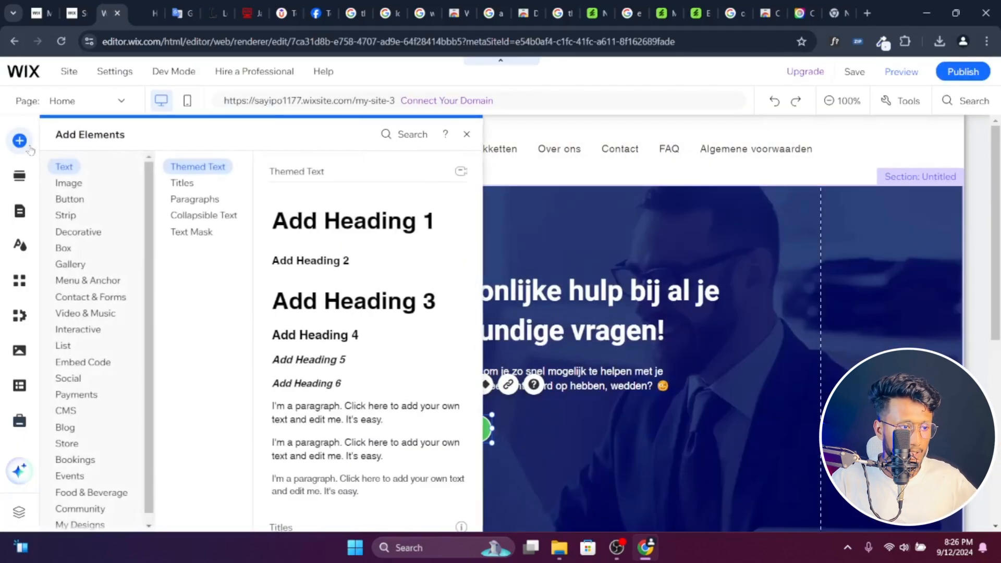
left_click(67, 200)
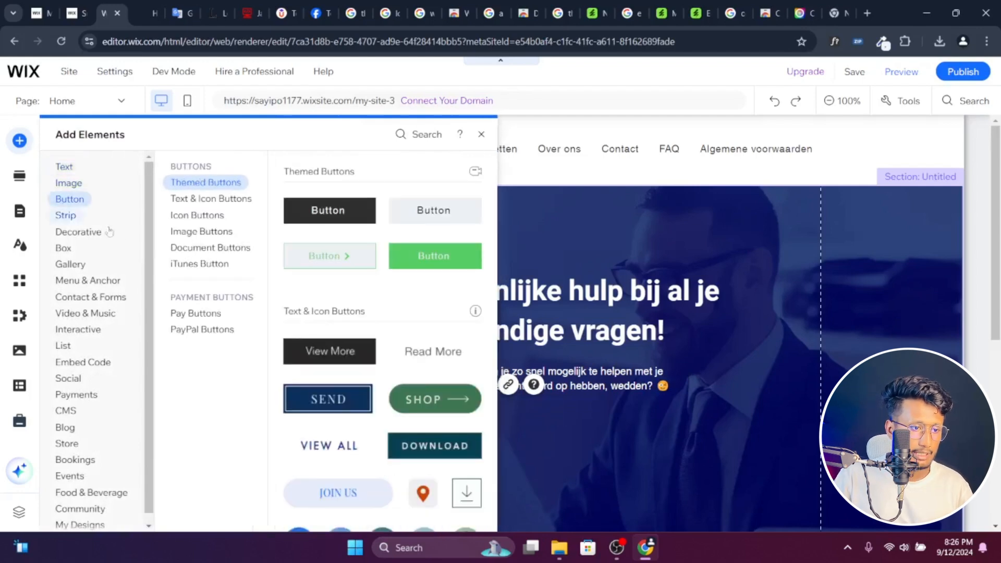
scroll(334, 366, "down", 3)
scroll(382, 327, "down", 4)
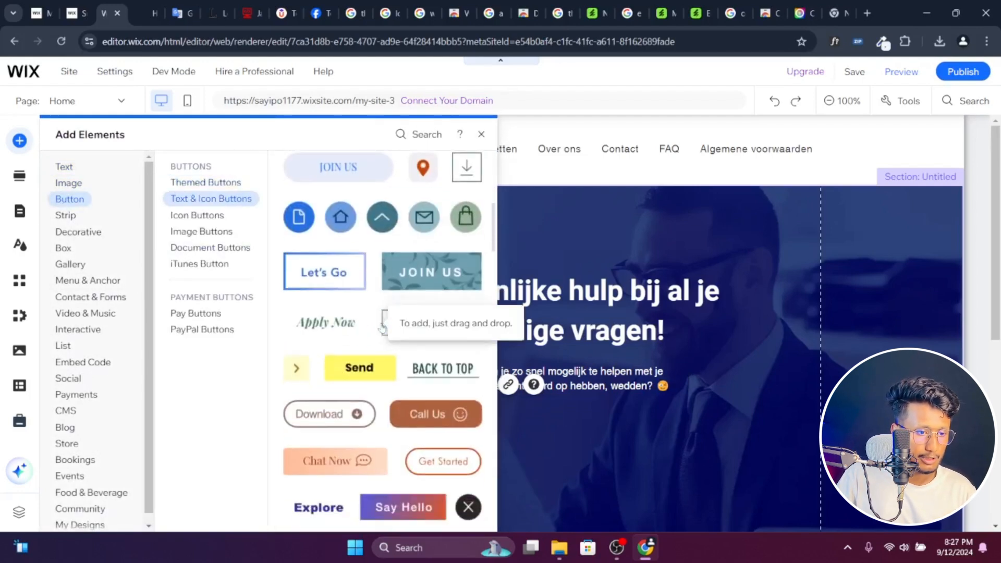
scroll(387, 379, "down", 2)
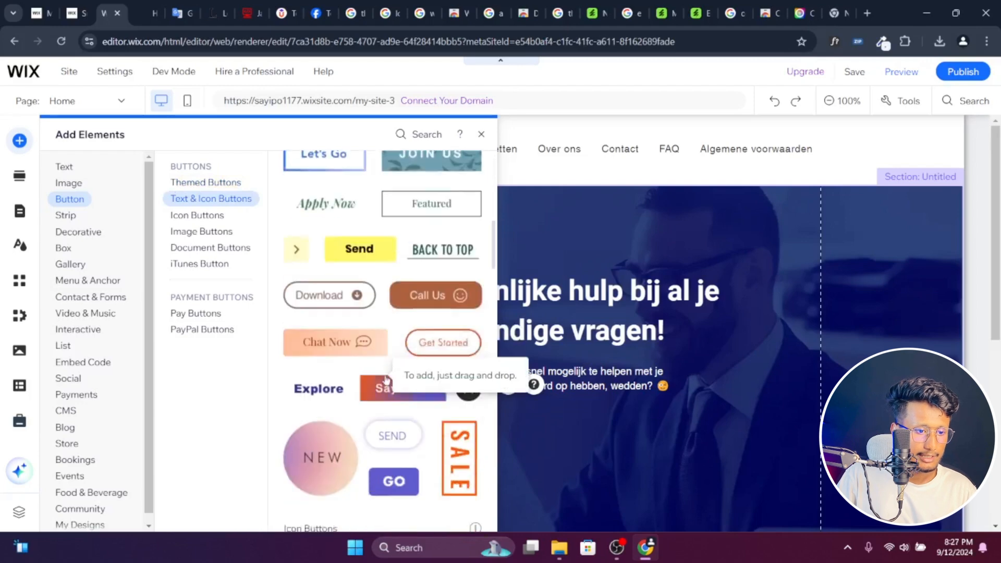
scroll(386, 379, "up", 3)
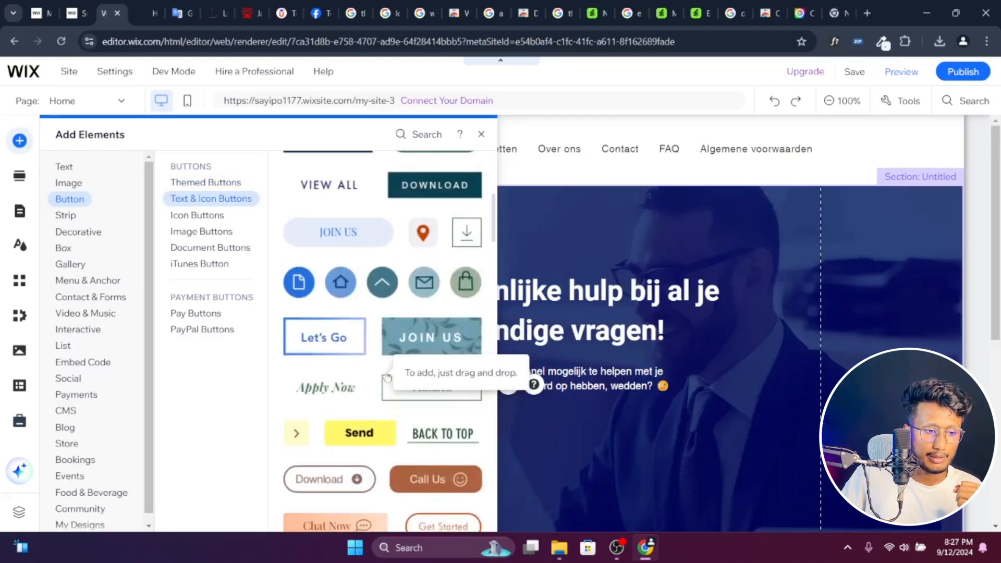
scroll(387, 379, "up", 5)
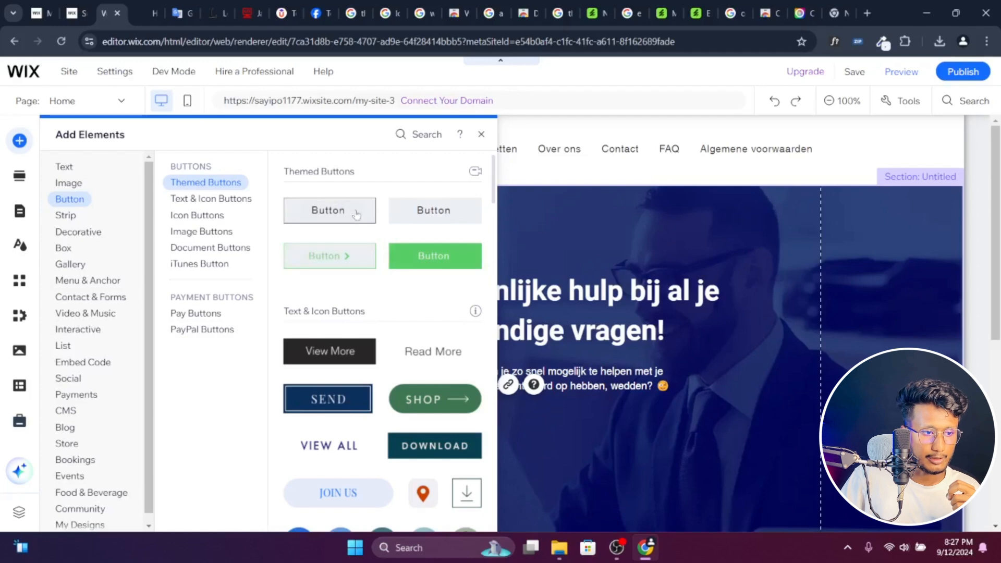
left_click_drag(353, 219, 562, 424)
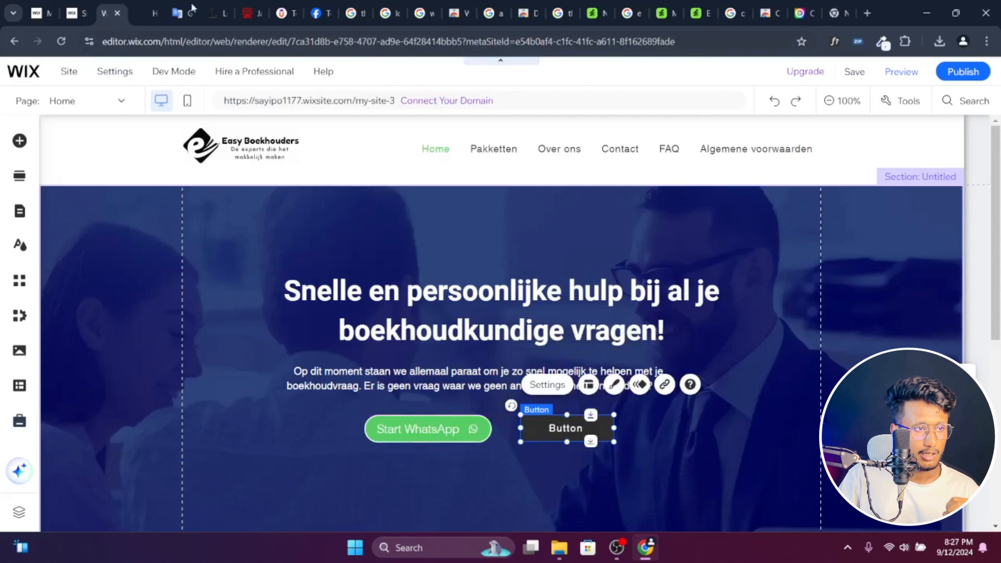
- Copy the Pakketten label from the original site's second hero button and use it as the new button's text
left_click(147, 13)
right_click(576, 286)
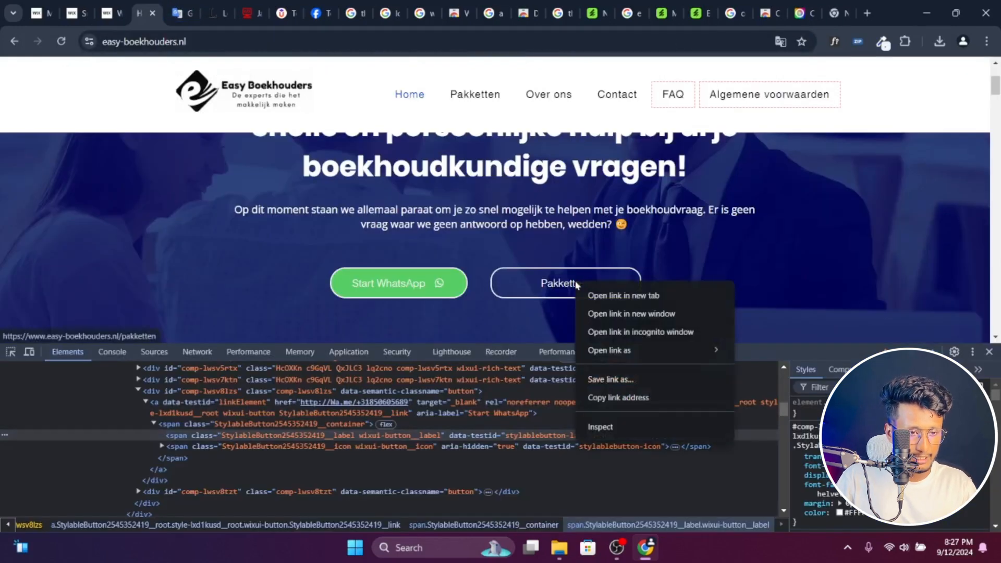
left_click(623, 426)
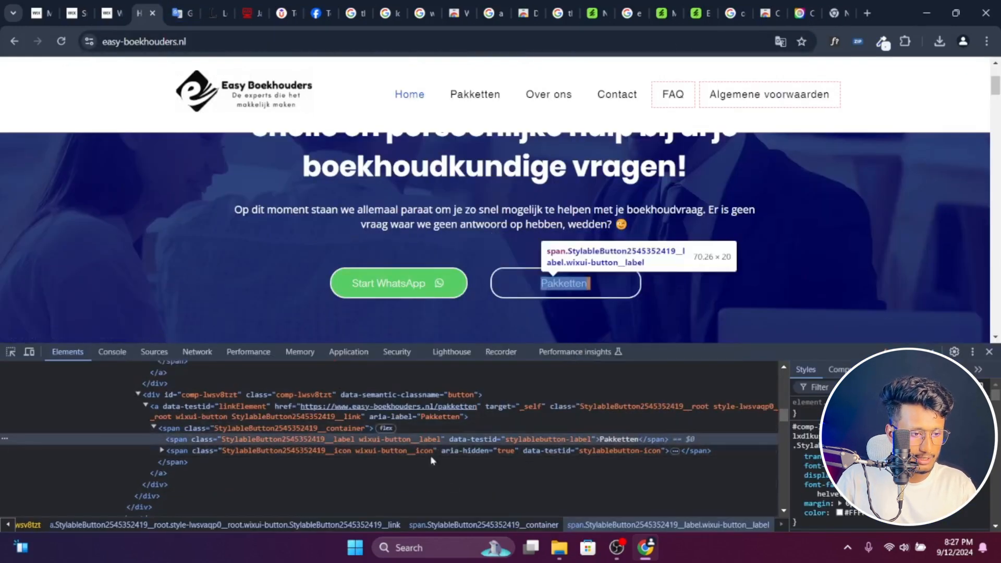
right_click(617, 441)
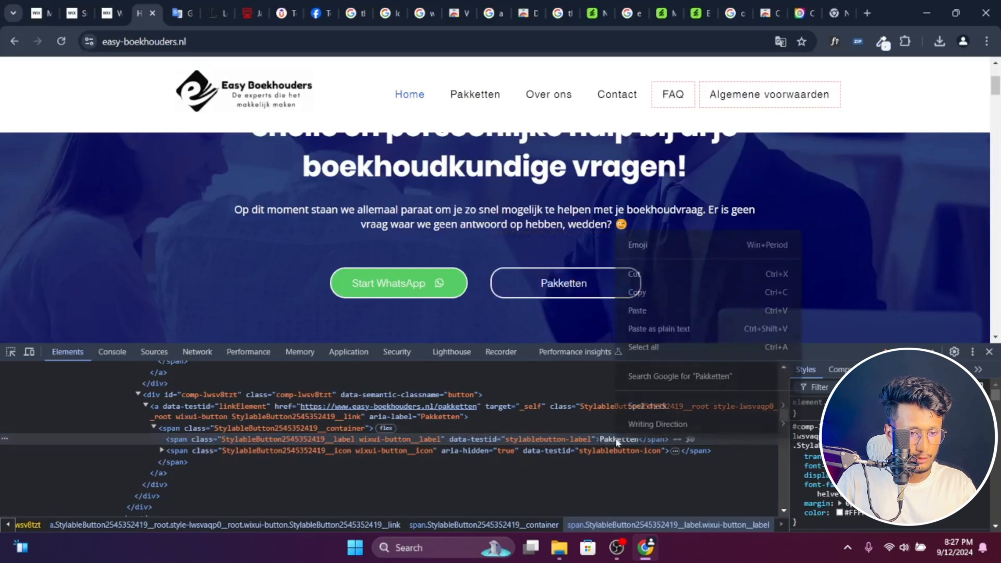
left_click(661, 291)
left_click(119, 6)
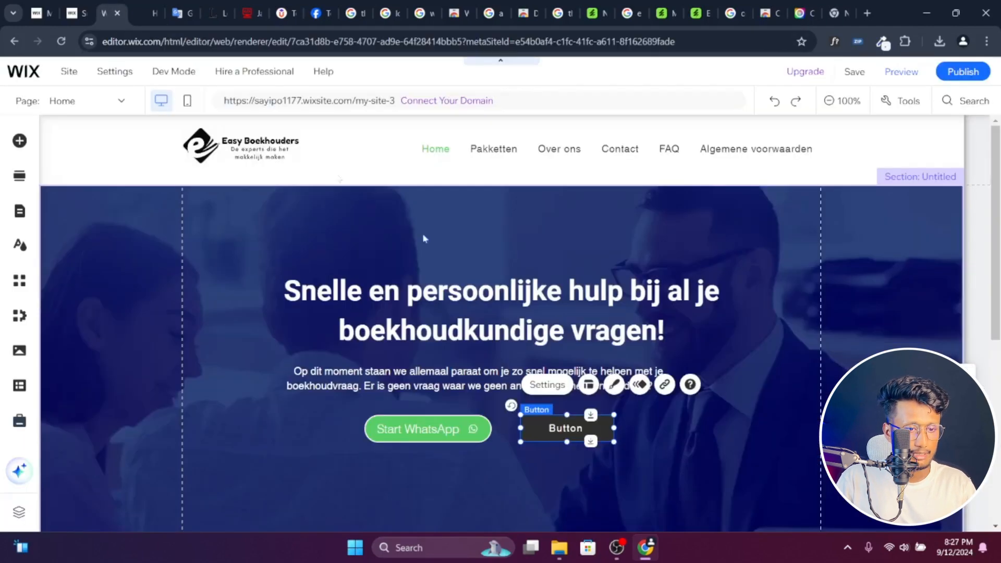
double_click(576, 428)
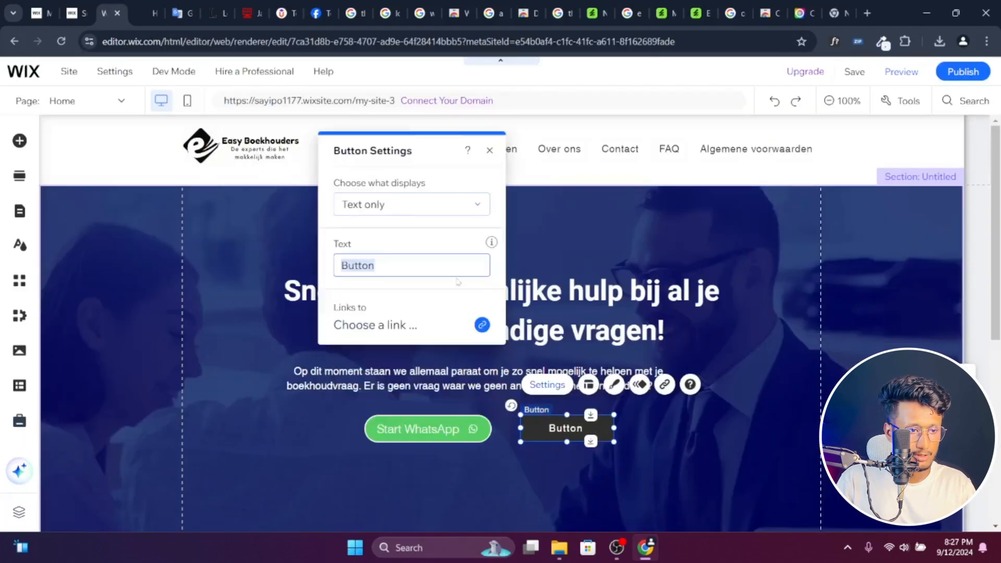
key("BackSpace")
type("Pakketten")
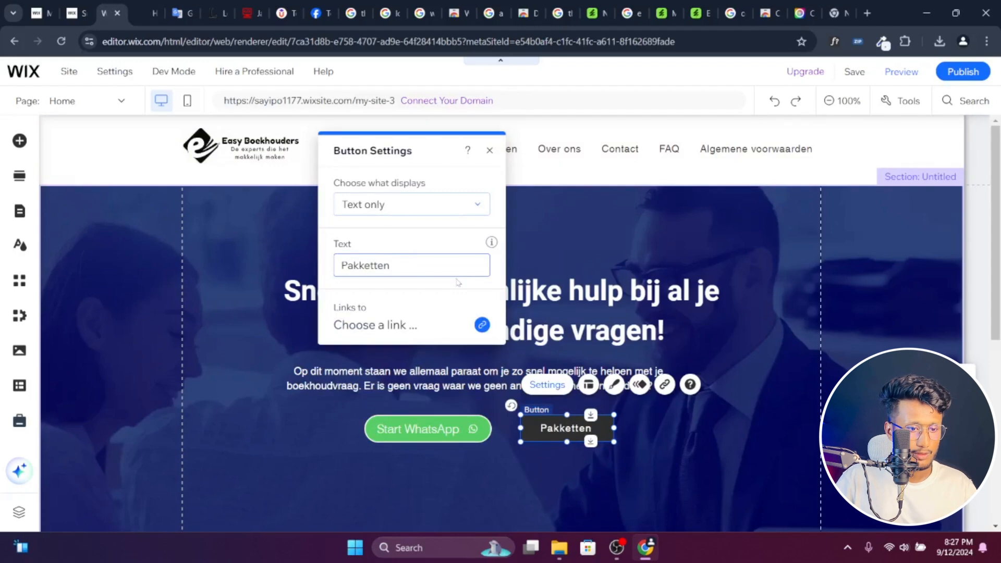
- Customize the Pakketten button's background fill to the white theme color #FFFFFF at 0% opacity
left_click(615, 386)
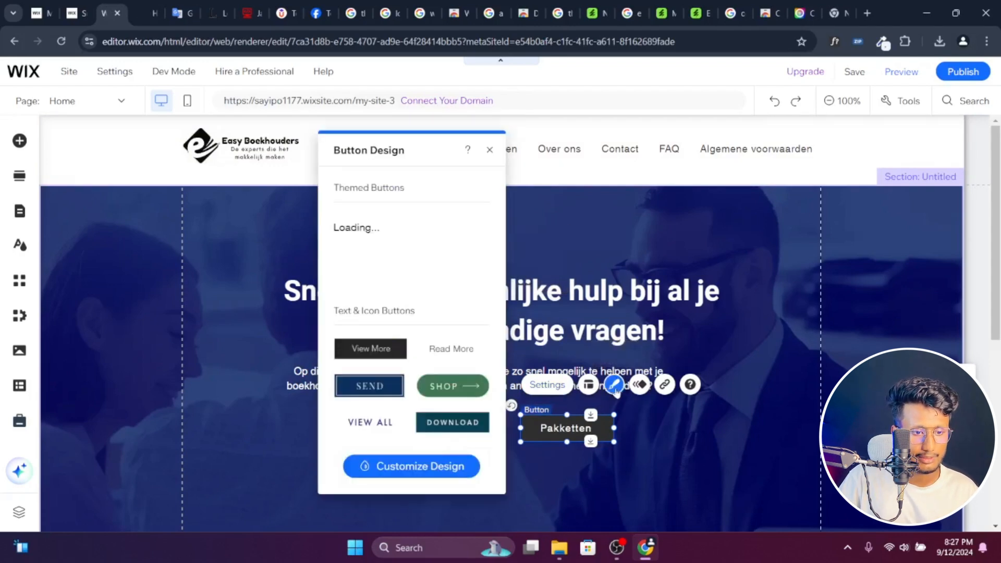
left_click(433, 468)
left_click(437, 229)
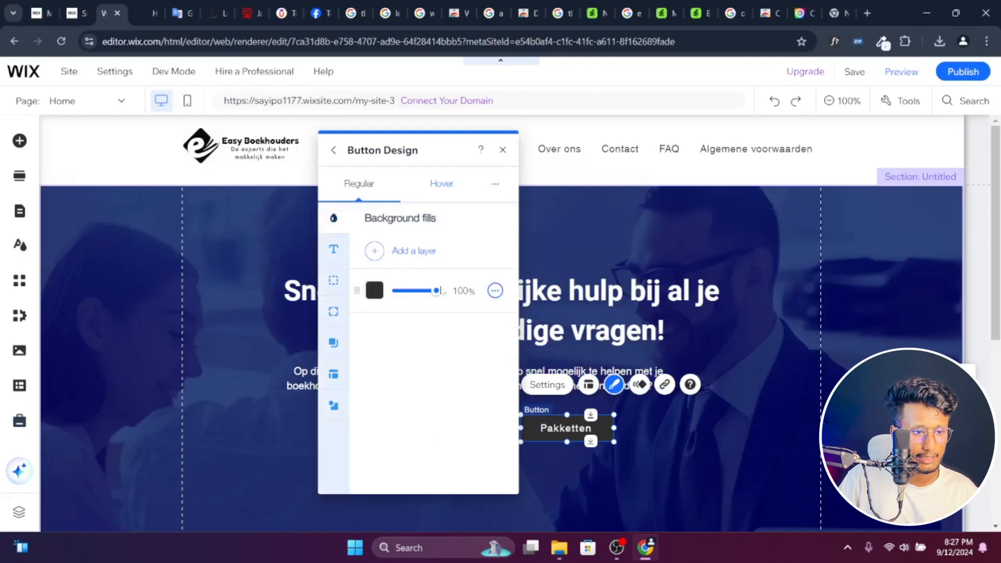
left_click(374, 291)
left_click(551, 273)
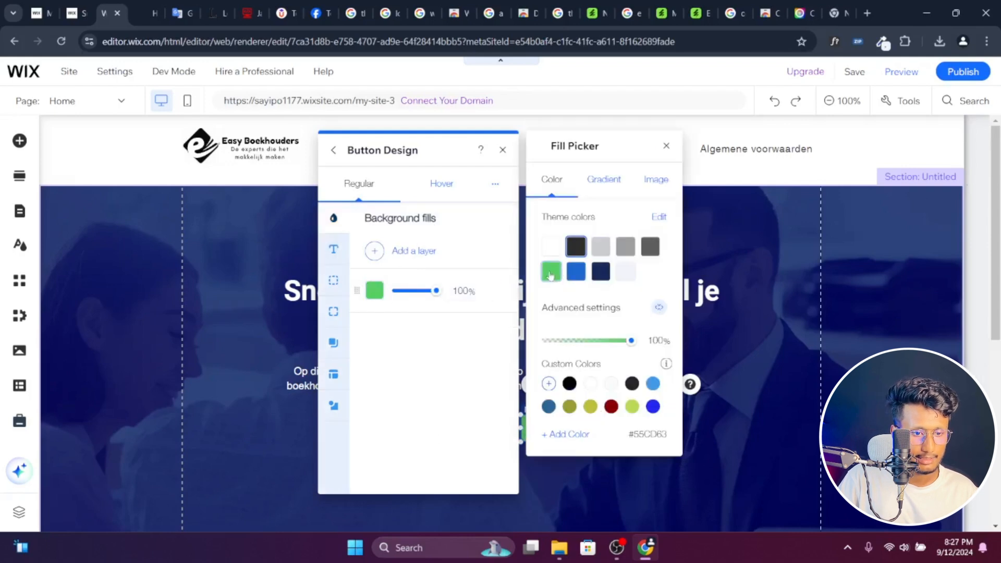
left_click(551, 247)
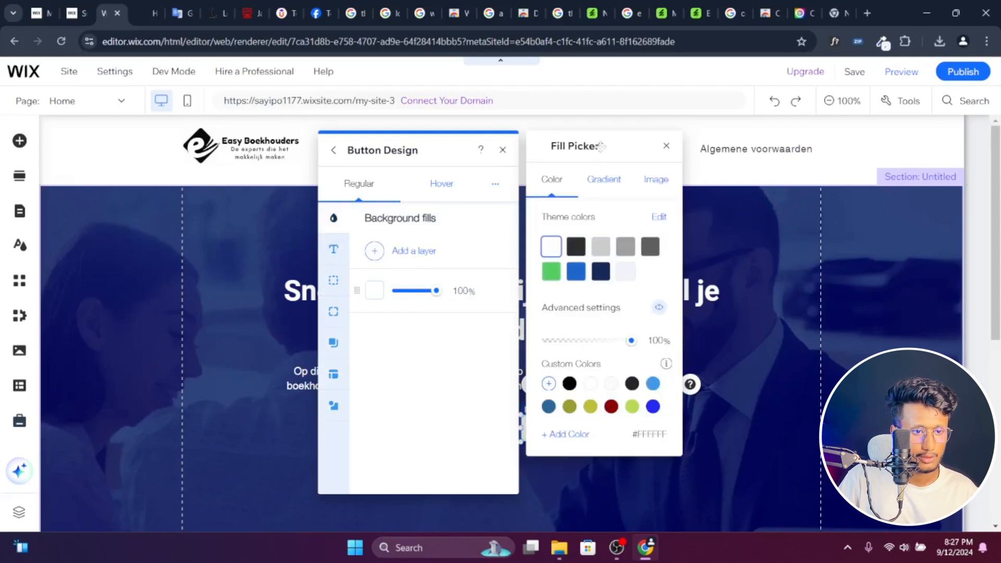
left_click_drag(601, 147, 391, 159)
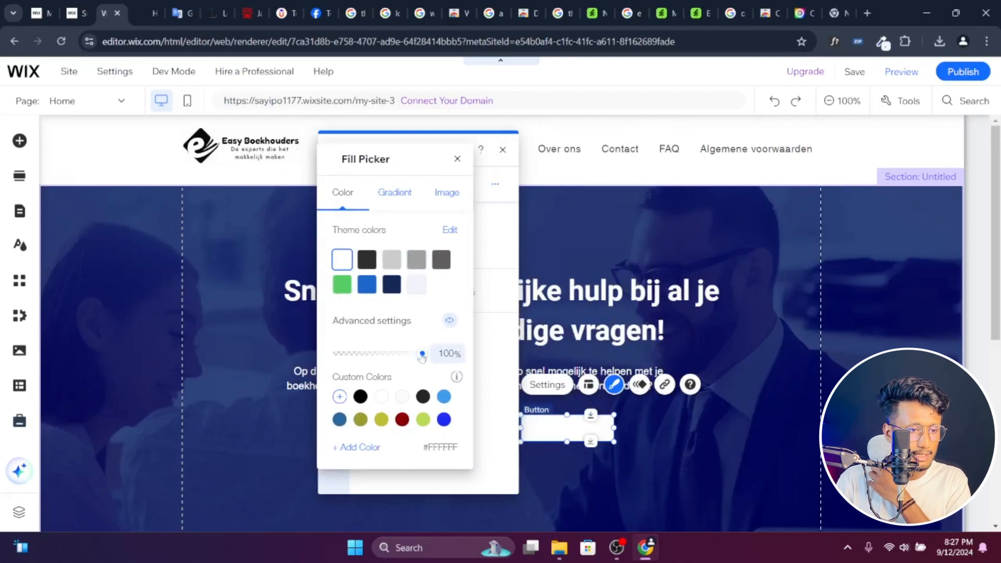
left_click_drag(420, 358, 303, 364)
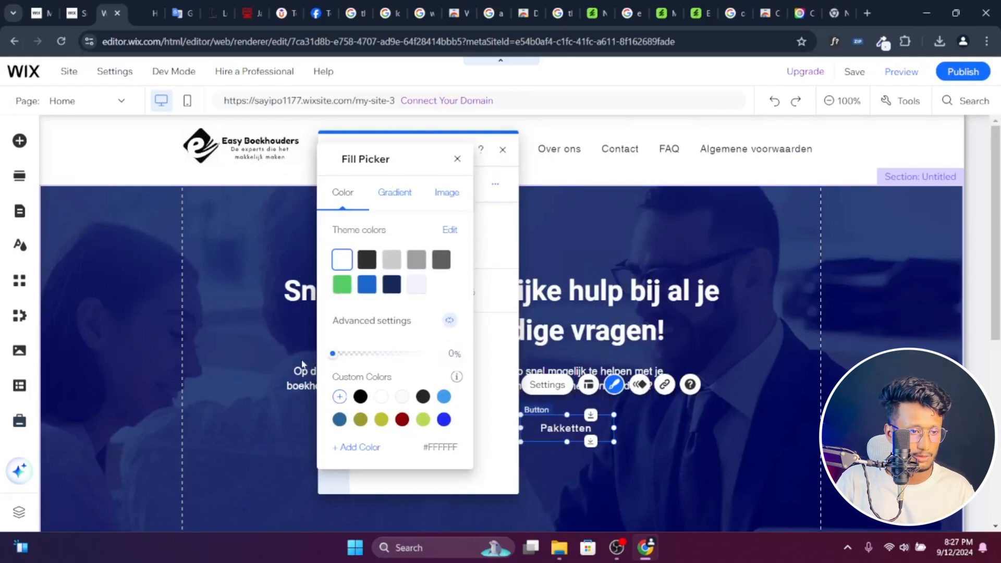
left_click(457, 159)
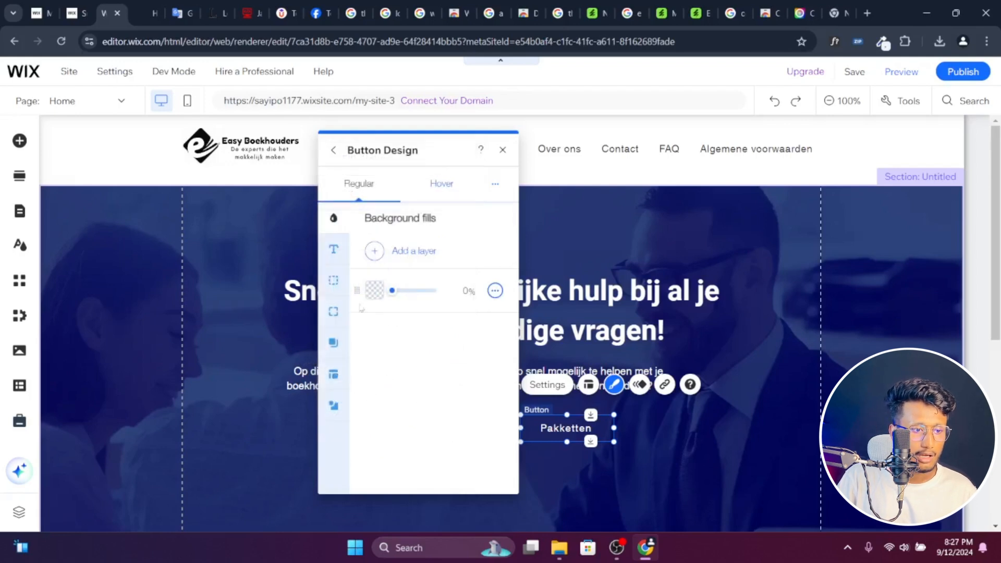
- Give the Pakketten button a 1 px border on all sides in the white theme color
left_click(334, 280)
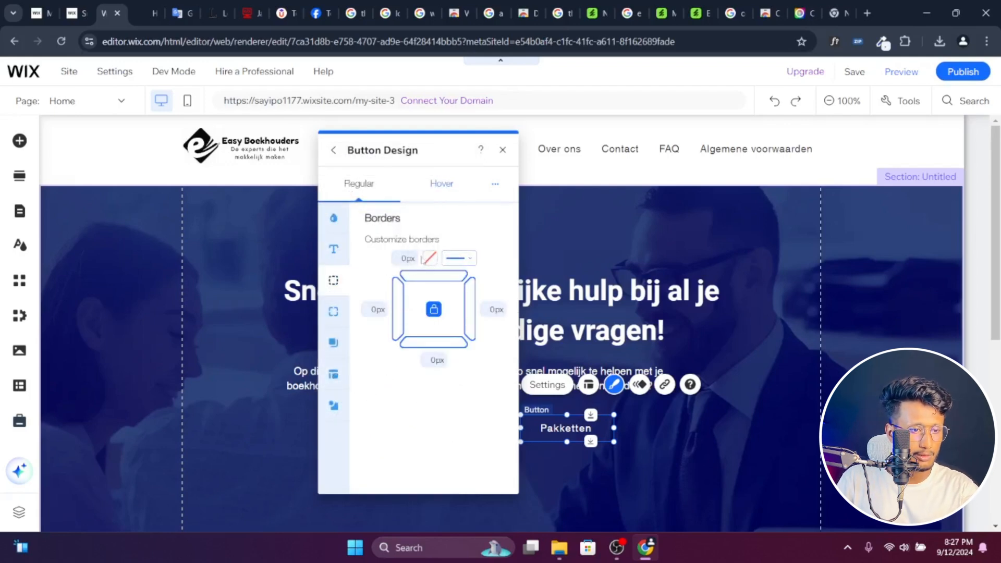
left_click(404, 258)
type("1")
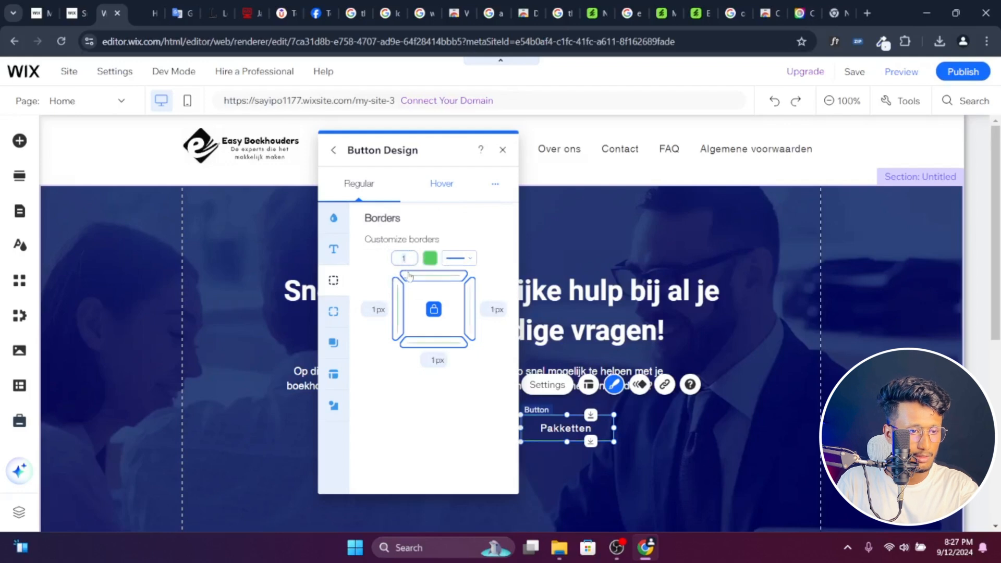
left_click(430, 258)
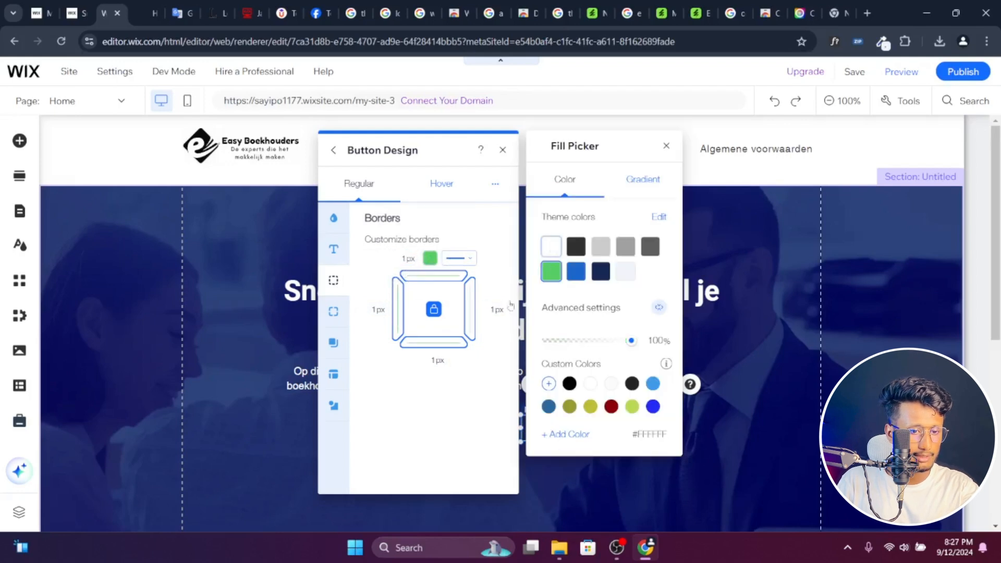
left_click(400, 420)
- Round all corners of the Pakketten button with a 30 px radius
left_click(334, 311)
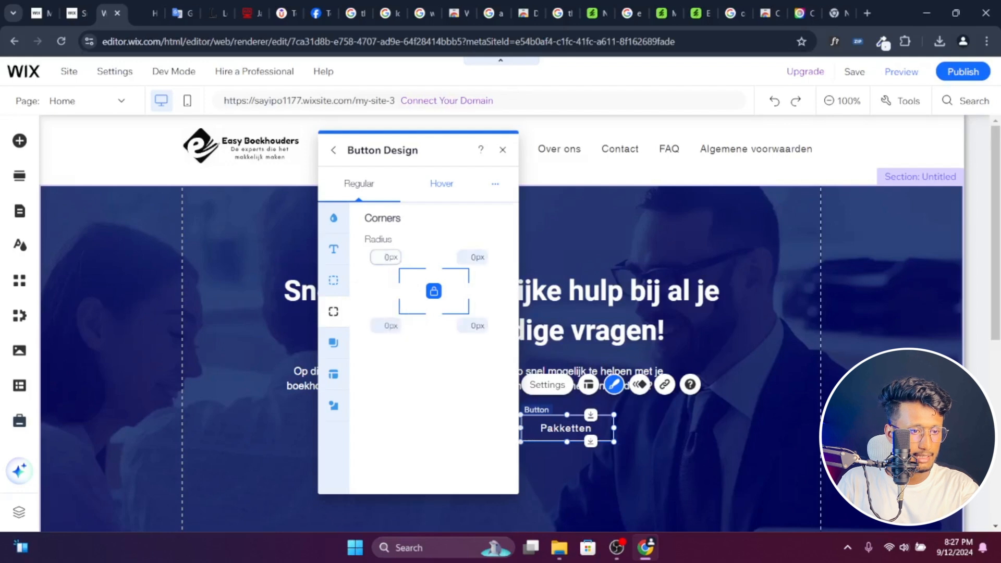
type("1")
key("Up")
key("Up")
key("Up")
key("Up")
key("Up")
key("Up")
key("Up")
key("Up")
key("Up")
key("Up")
key("Up")
key("Up")
key("Up")
key("Up")
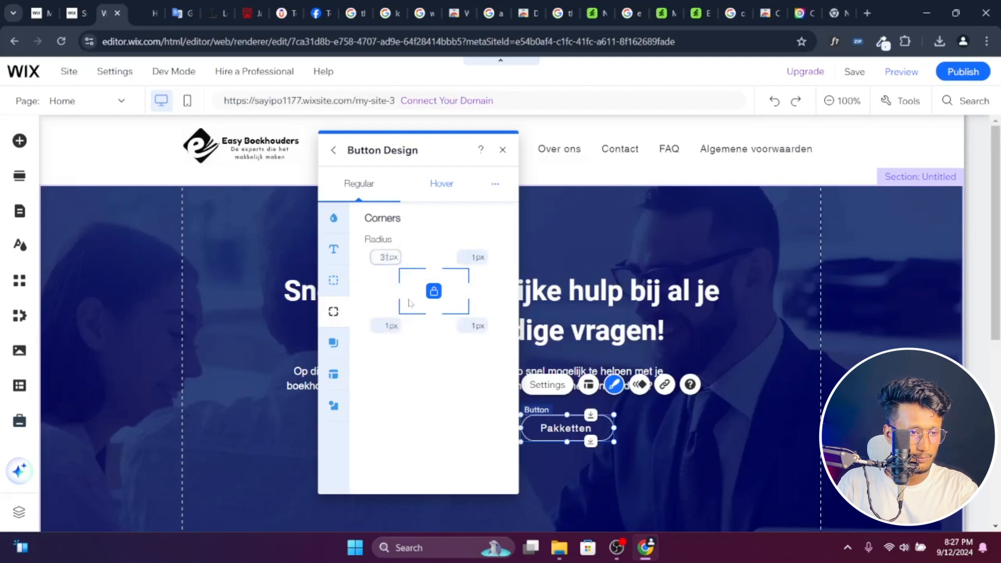
key("Down")
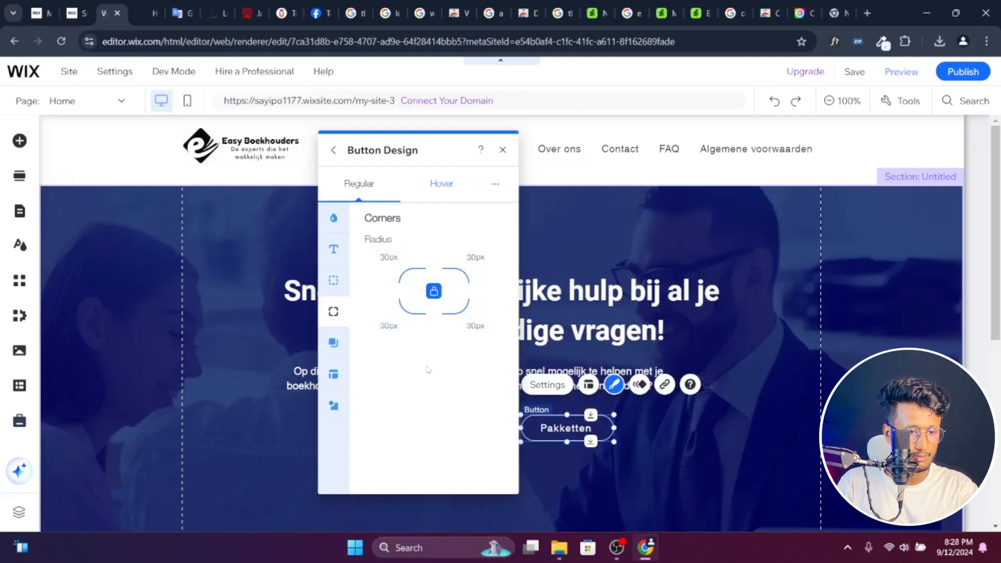
left_click(700, 441)
- Widen the Pakketten button by extending its right edge to nearly the Start WhatsApp button's width
left_click(600, 431)
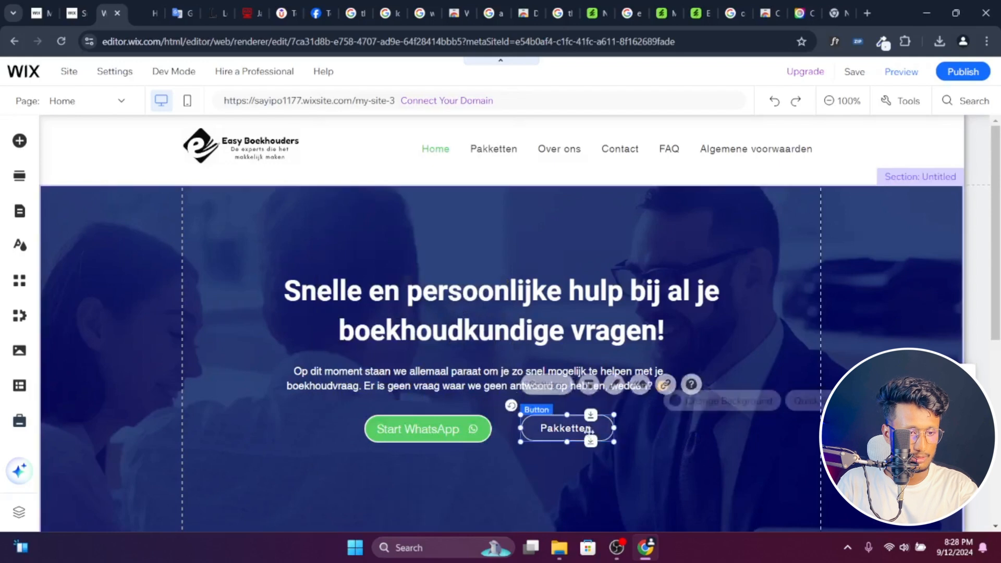
left_click_drag(614, 428, 637, 429)
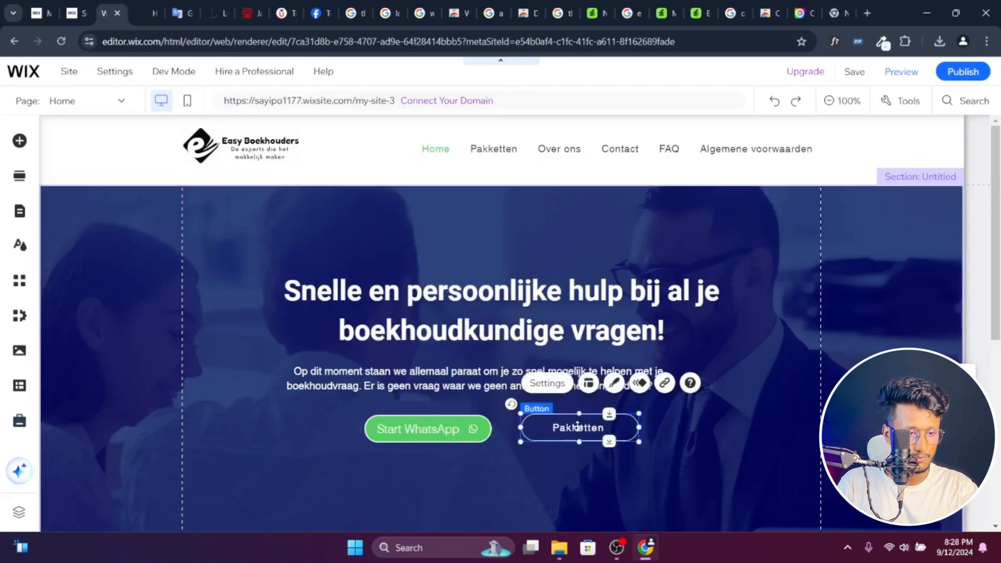
- Move the Pakketten button slightly closer to the Start WhatsApp button in the hero
left_click_drag(580, 427, 564, 427)
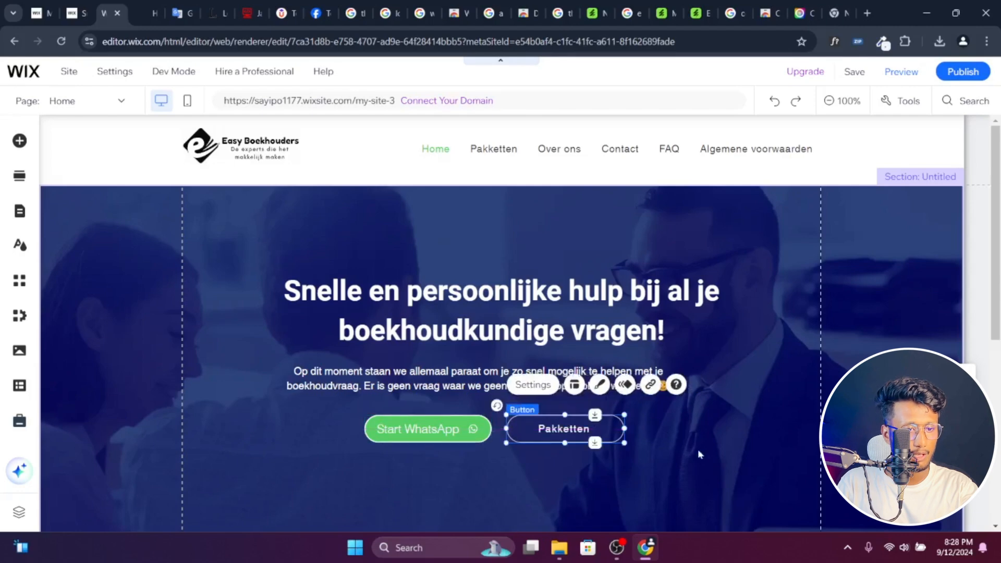
scroll(700, 458, "down", 1)
scroll(700, 459, "up", 1)
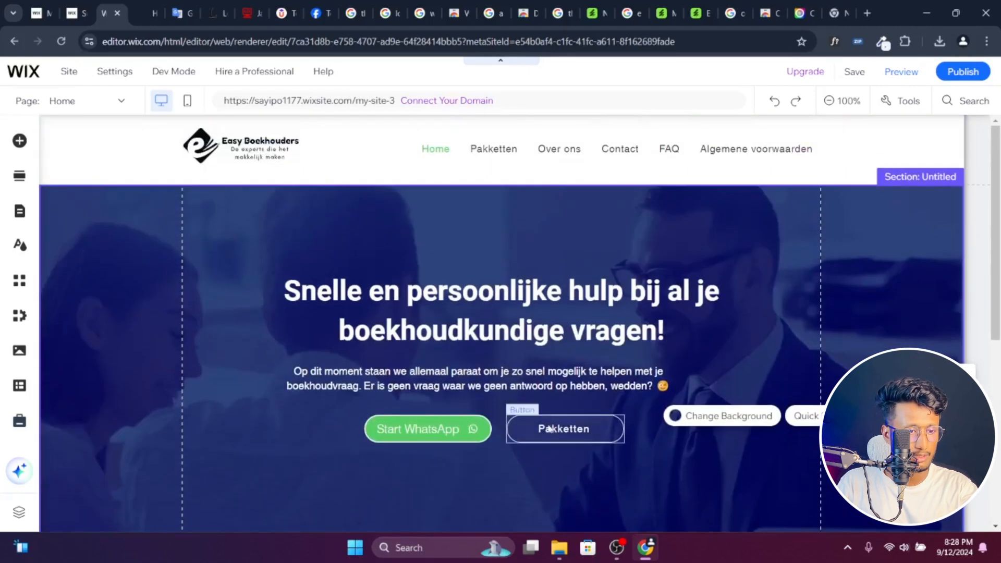
- Select the Pakketten and Start WhatsApp buttons together and move both lower in the hero section
left_click(551, 429)
left_click(468, 434, "shift")
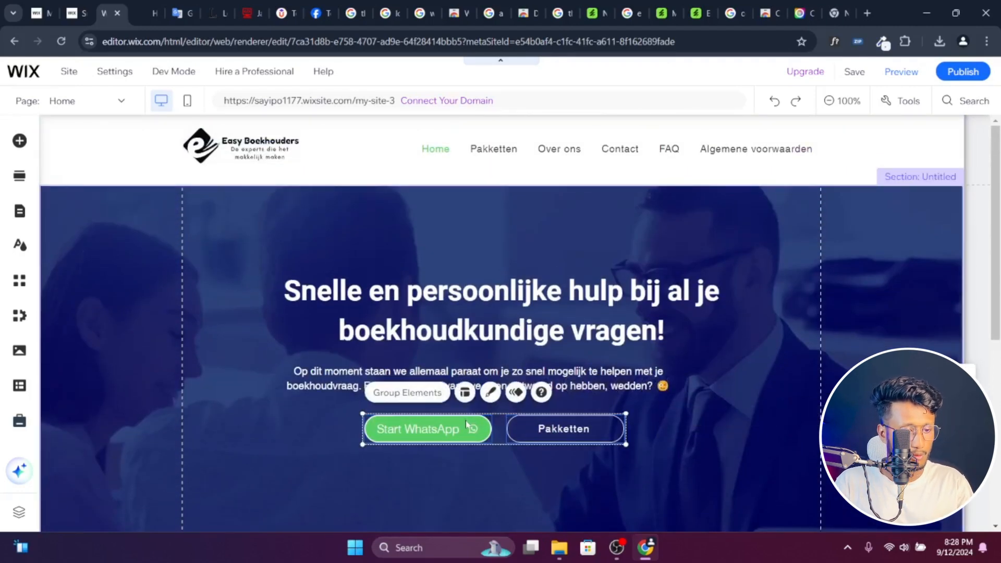
left_click_drag(469, 435, 473, 477)
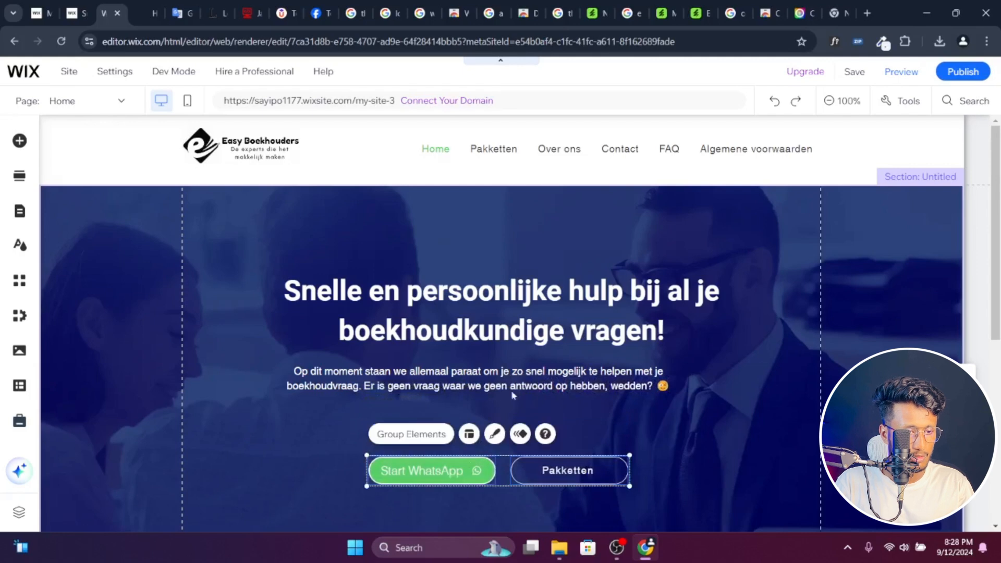
- Move the hero's paragraph and heading down above the two buttons, keeping them centered in the section
left_click_drag(518, 392, 549, 412)
left_click(565, 309)
left_click_drag(565, 309, 573, 352)
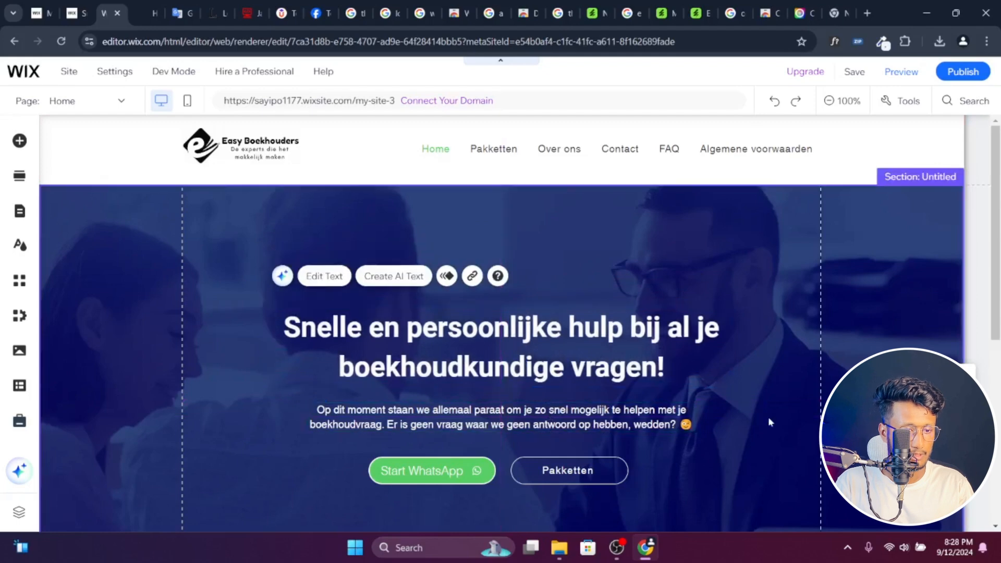
scroll(759, 421, "down", 3)
scroll(759, 421, "up", 3)
scroll(761, 425, "down", 3)
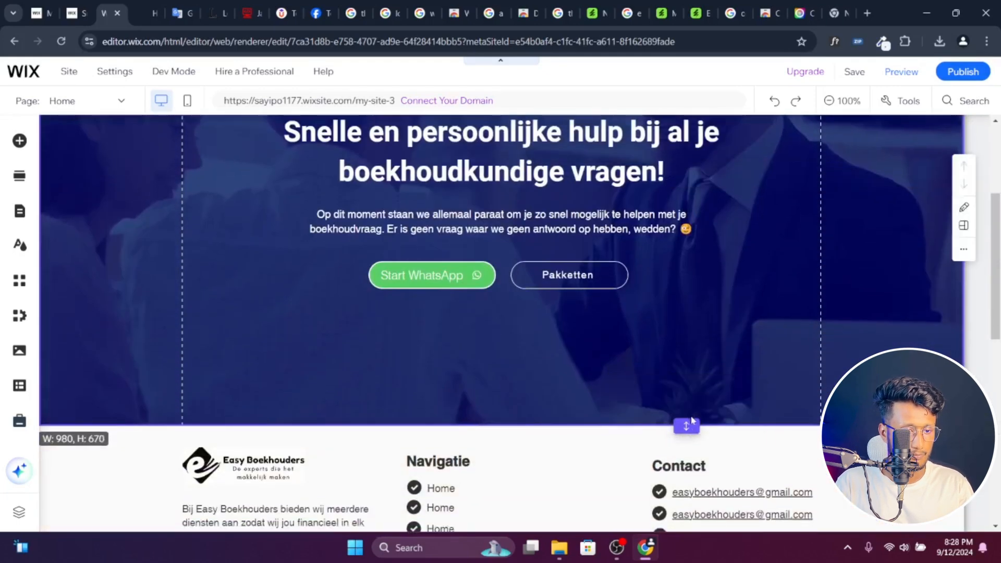
scroll(776, 280, "up", 3)
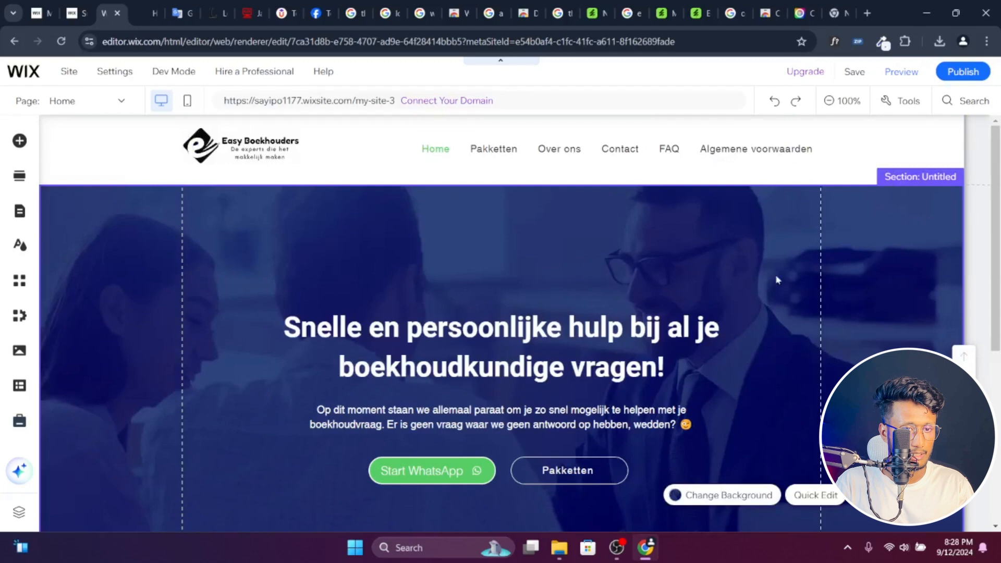
- Publish the site, dismiss the publish confirmation and close the Add Section options without adding anything
left_click(957, 73)
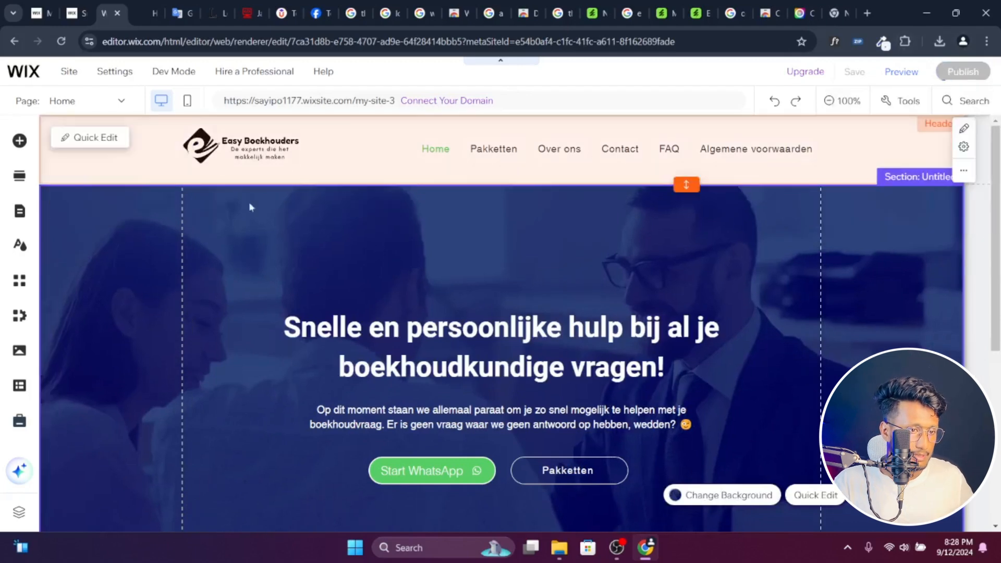
scroll(386, 250, "down", 5)
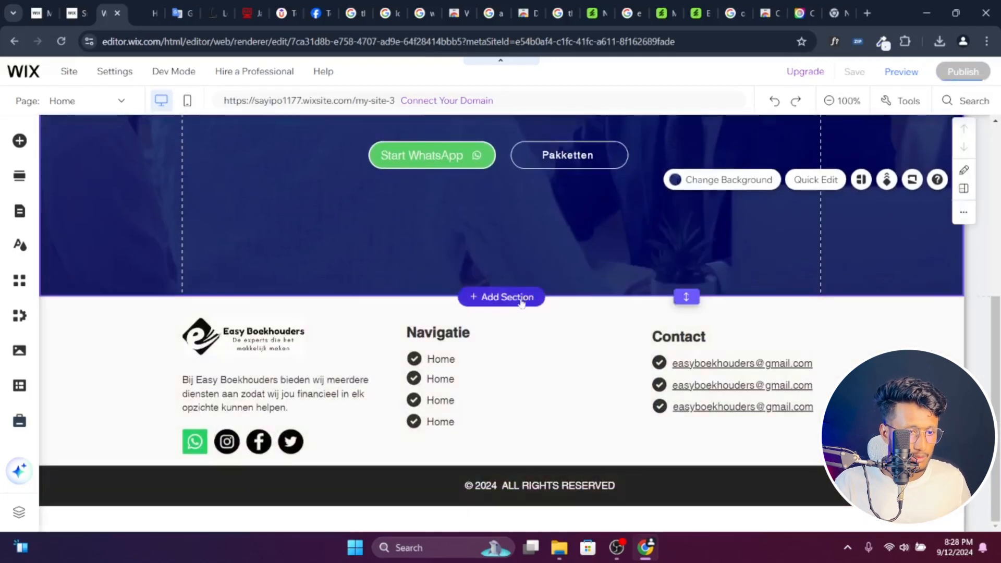
left_click(521, 298)
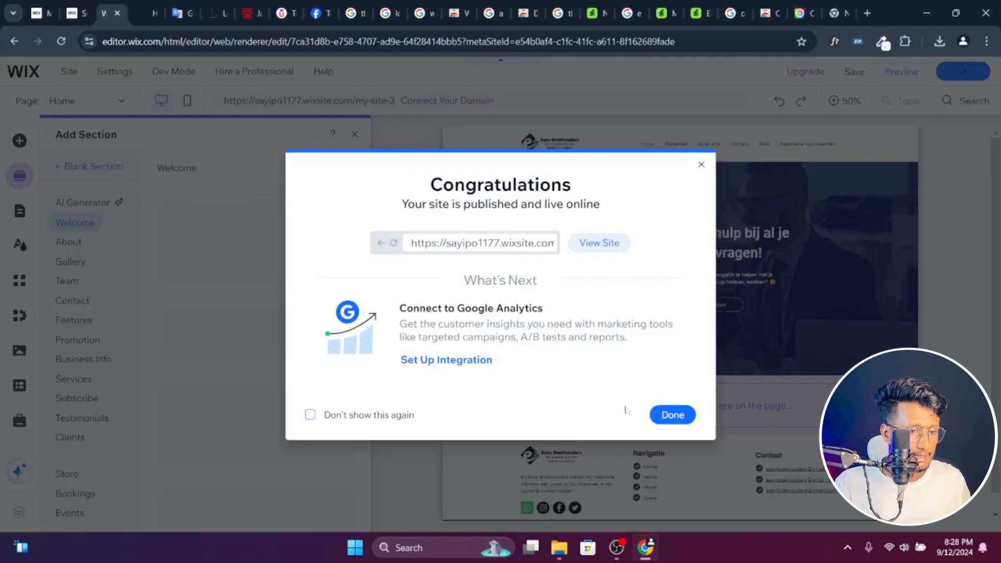
left_click(673, 415)
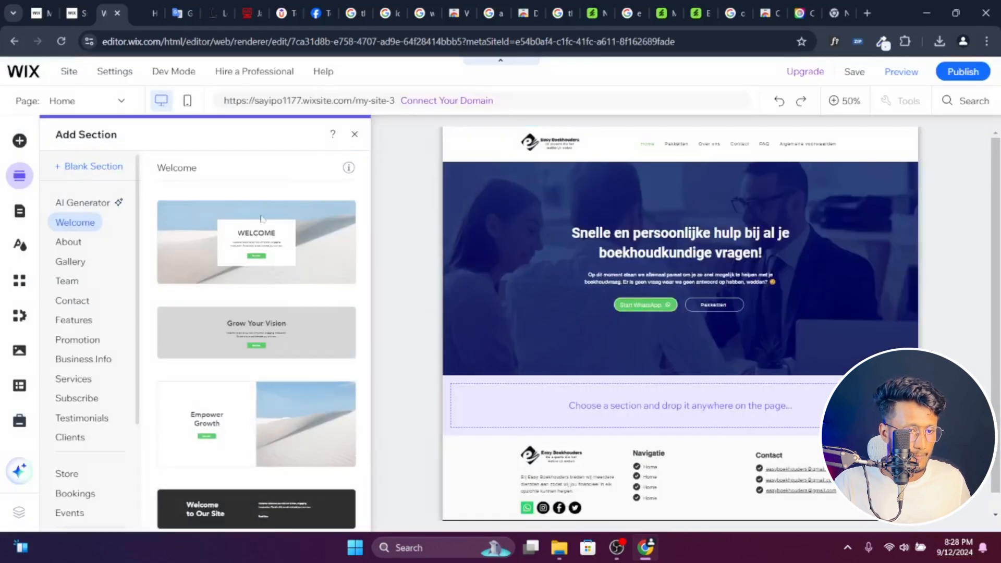
left_click(355, 134)
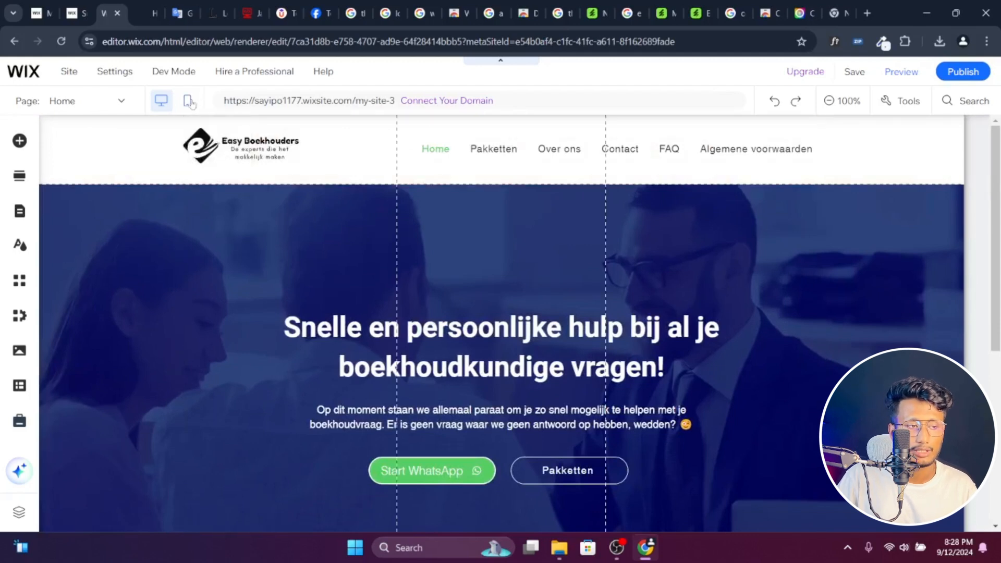
- Switch to the mobile layout and widen the Start WhatsApp button so its full label fits
left_click(189, 102)
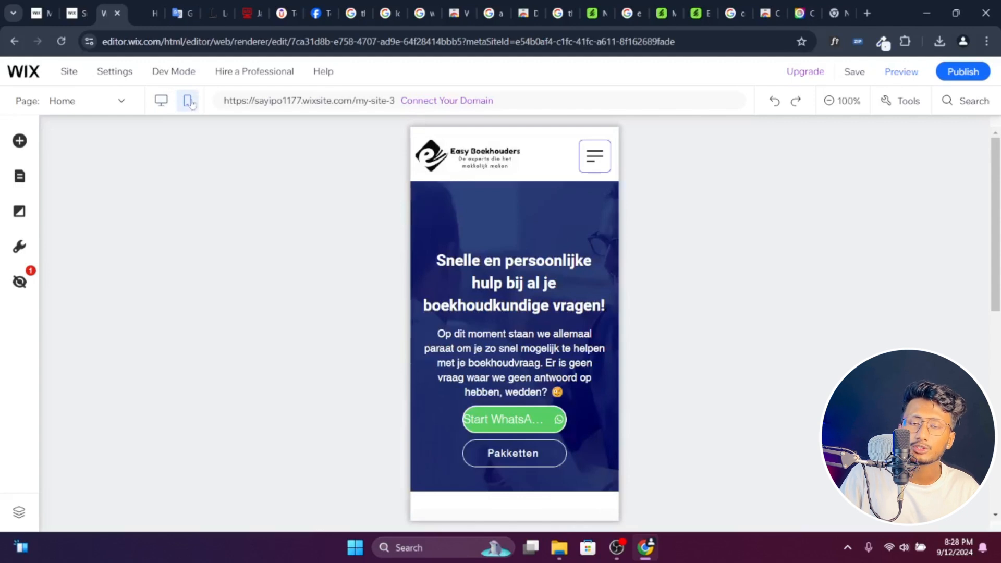
scroll(520, 252, "down", 2)
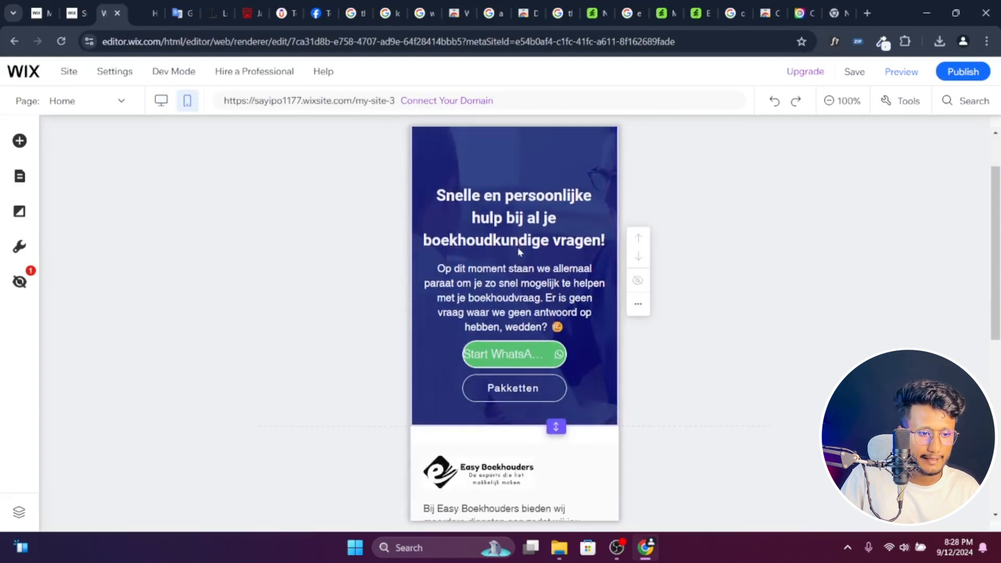
left_click(468, 355)
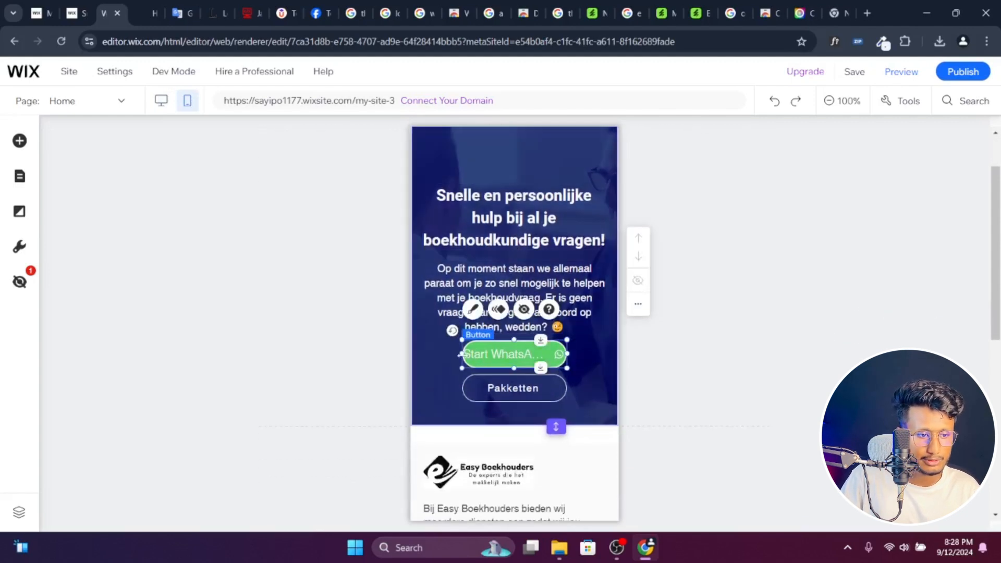
left_click_drag(461, 355, 512, 354)
- Widen the mobile Pakketten button on both sides to nearly match the Start WhatsApp button
left_click(561, 387)
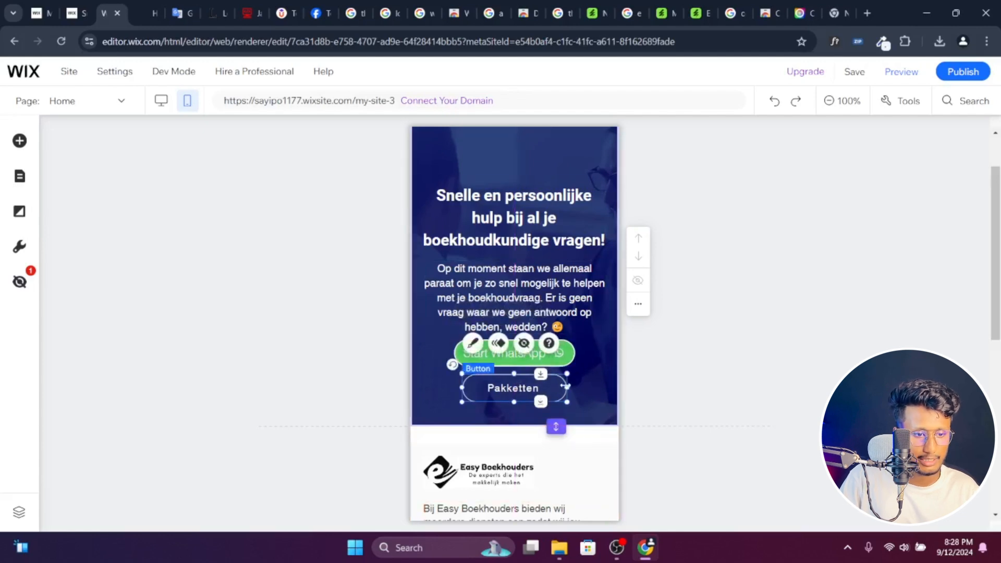
left_click_drag(565, 386, 574, 385)
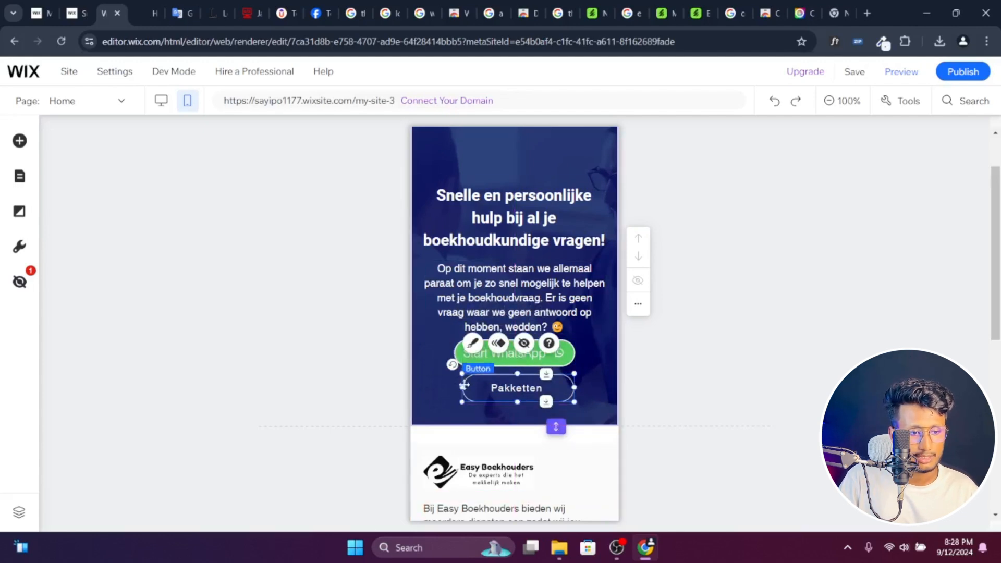
left_click_drag(463, 387, 459, 387)
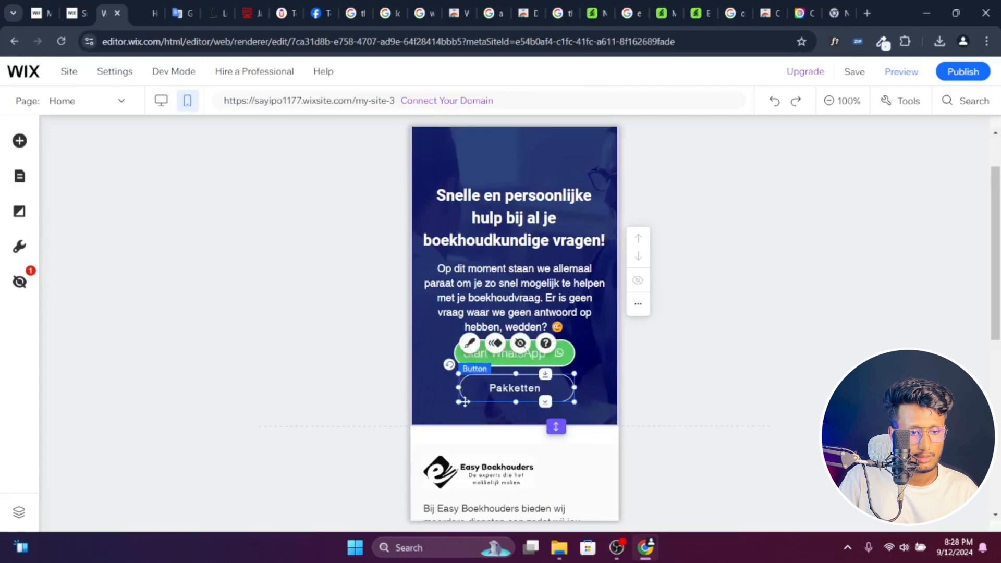
left_click(449, 410)
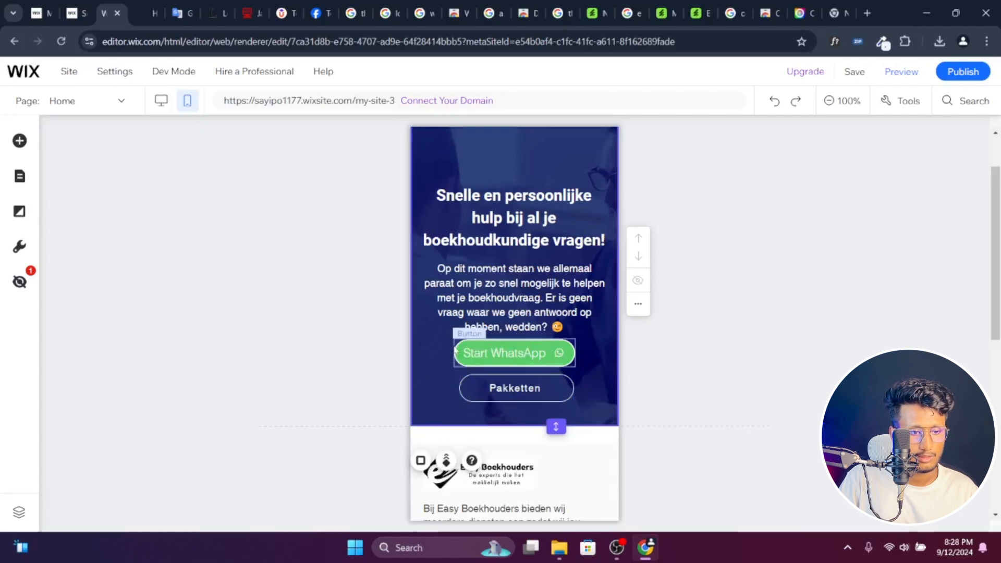
- Nudge the mobile hero's heading and paragraph slightly upward to leave more space above the buttons
scroll(517, 304, "up", 1)
left_click_drag(519, 278, 520, 269)
left_click_drag(527, 352, 527, 345)
left_click(727, 349)
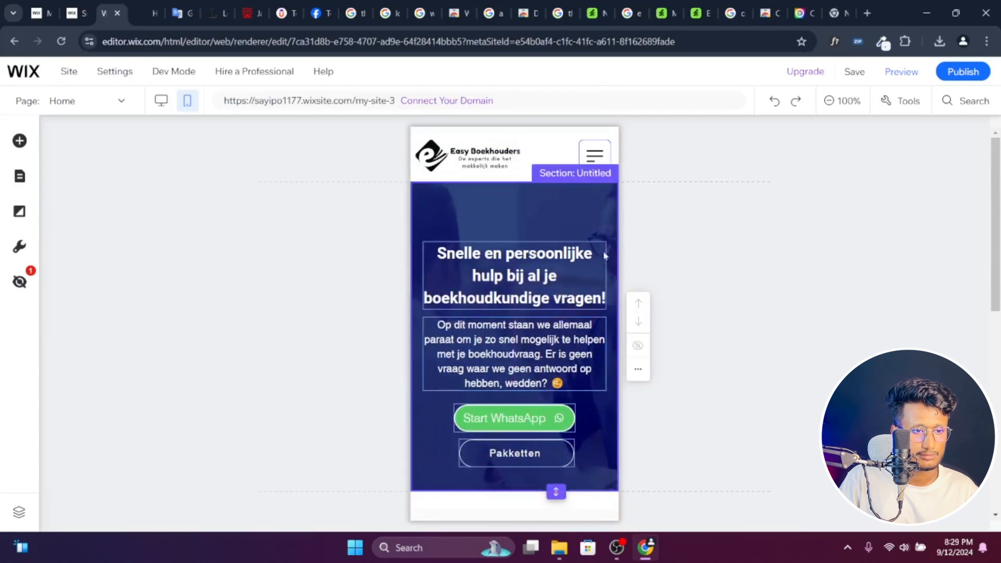
- Publish the mobile changes, return to the desktop layout and dismiss the publish confirmation
left_click(957, 77)
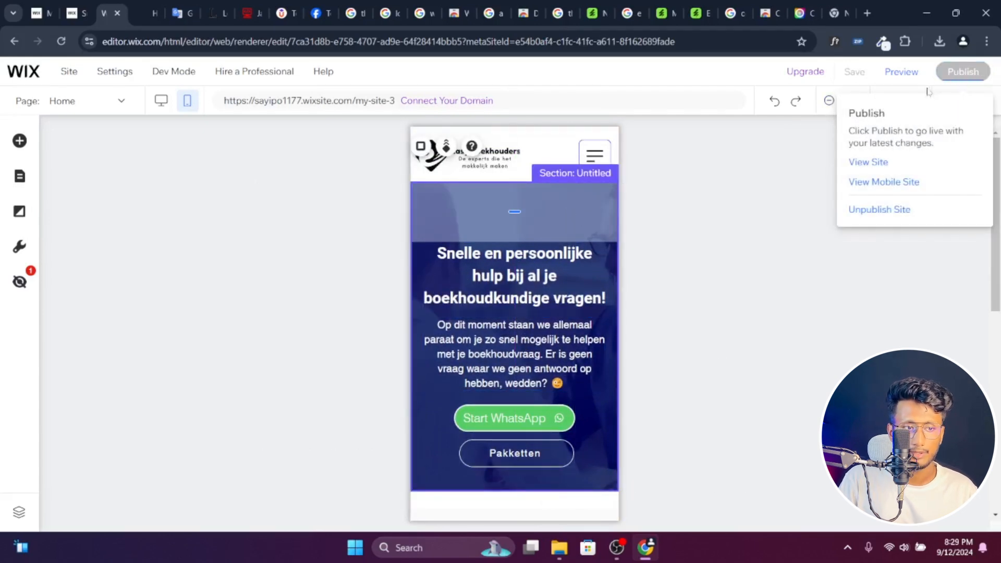
left_click(158, 108)
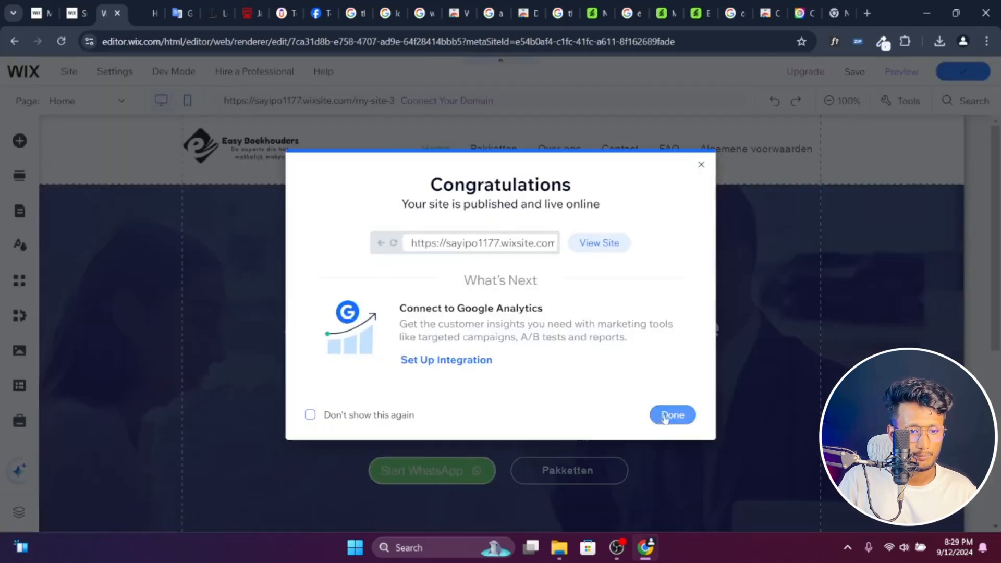
left_click(670, 416)
- Add a blank section between the hero and the footer
scroll(699, 397, "down", 4)
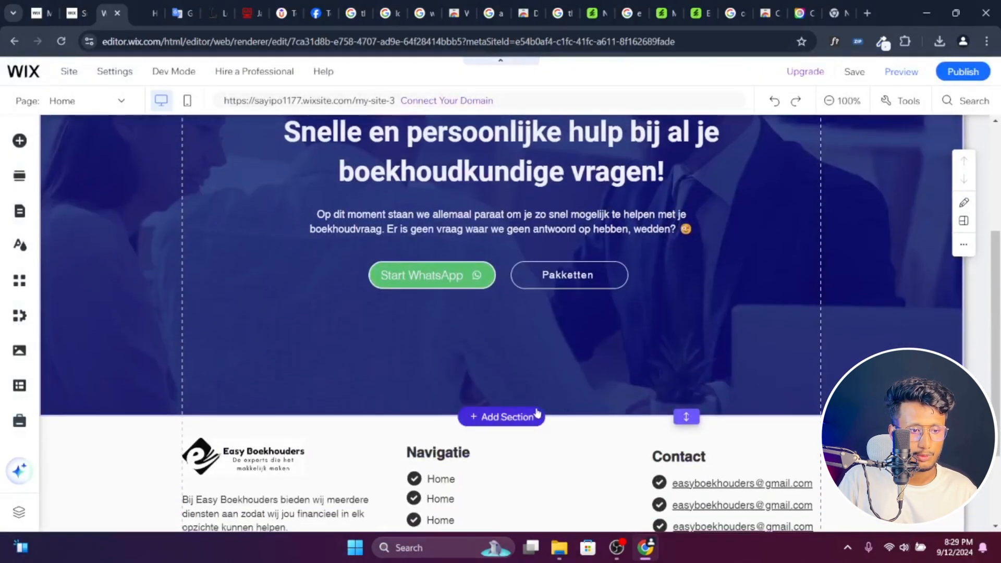
left_click(502, 417)
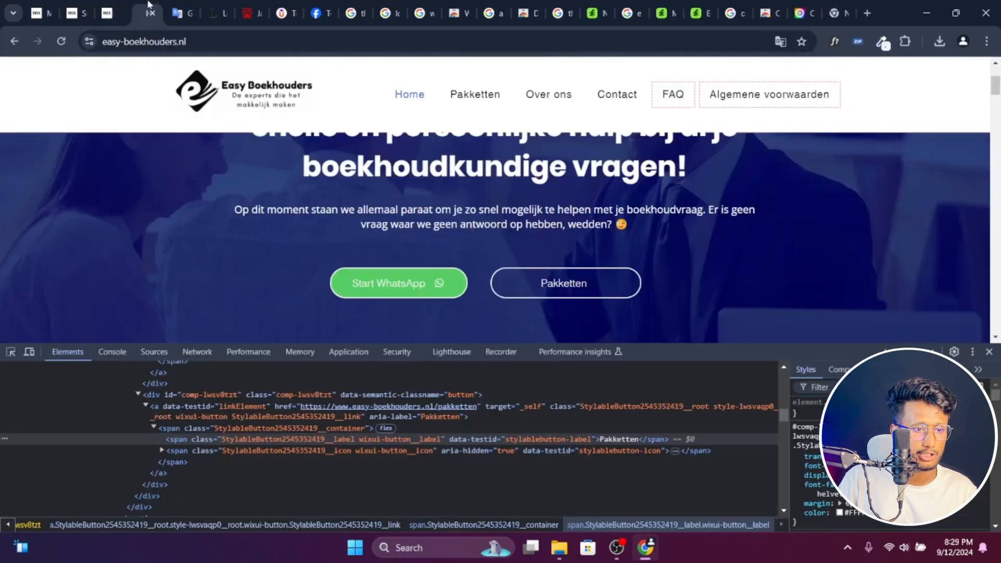
- Switch to the easy-boekhouders.nl page, close the developer tools and examine the heading, intro text and service cards of Onze diensten
left_click(154, 13)
scroll(444, 243, "down", 5)
scroll(443, 243, "down", 3)
scroll(444, 243, "up", 2)
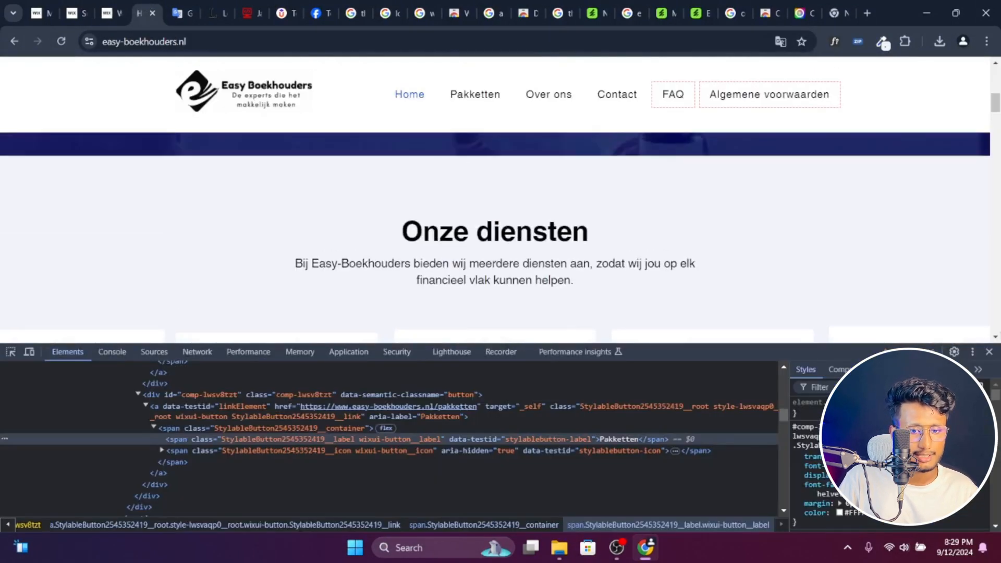
left_click(991, 353)
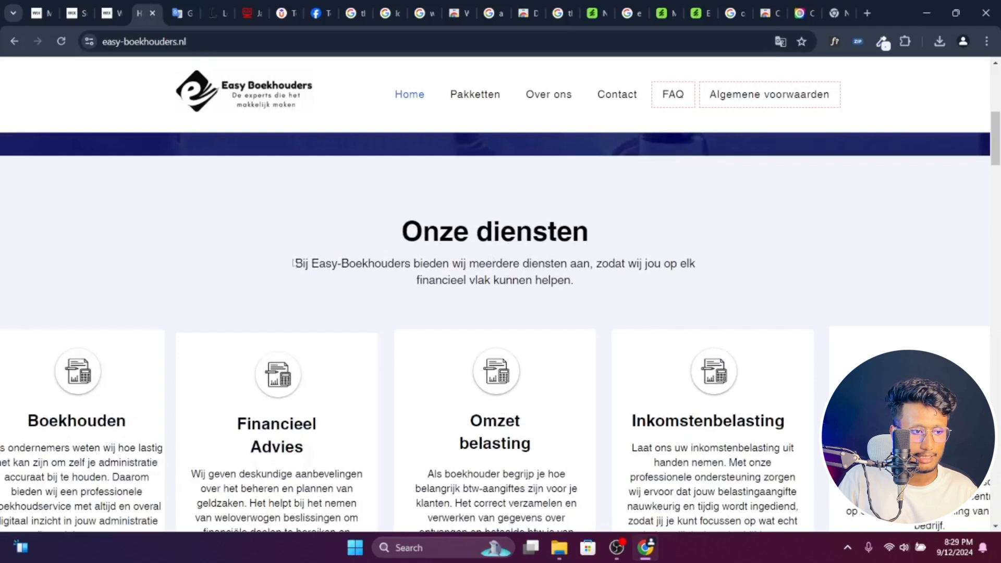
left_click_drag(293, 263, 593, 278)
left_click(604, 286)
- Back in the Wix editor, place a white Classic strip at the top of the blank section and shorten it to under half its height
left_click(112, 11)
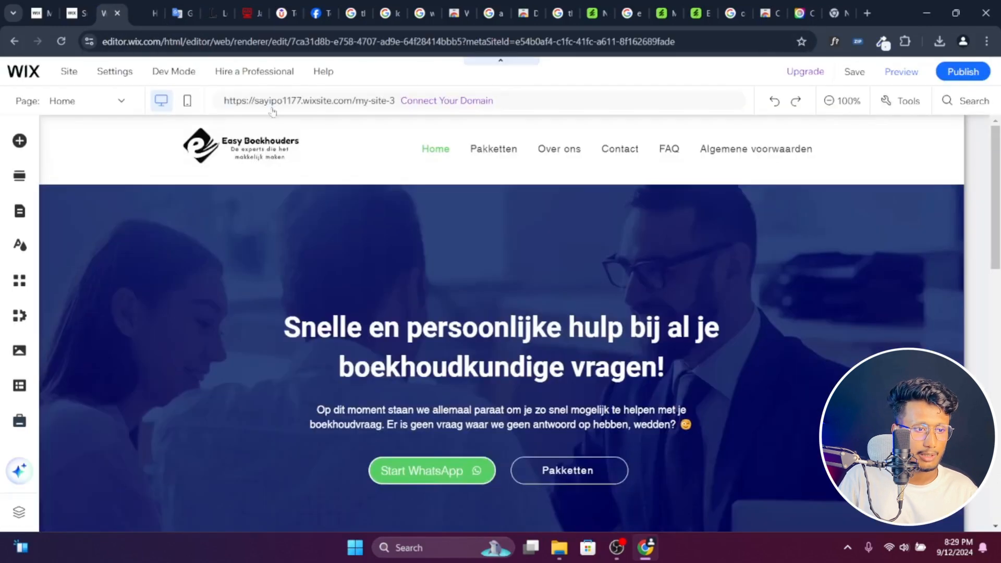
scroll(505, 277, "down", 6)
scroll(564, 335, "down", 3)
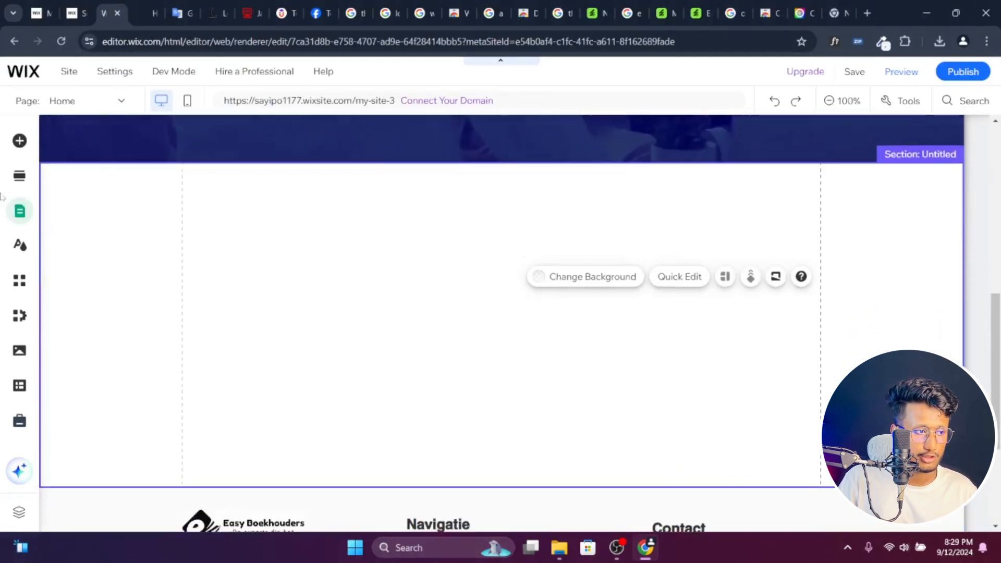
left_click(19, 142)
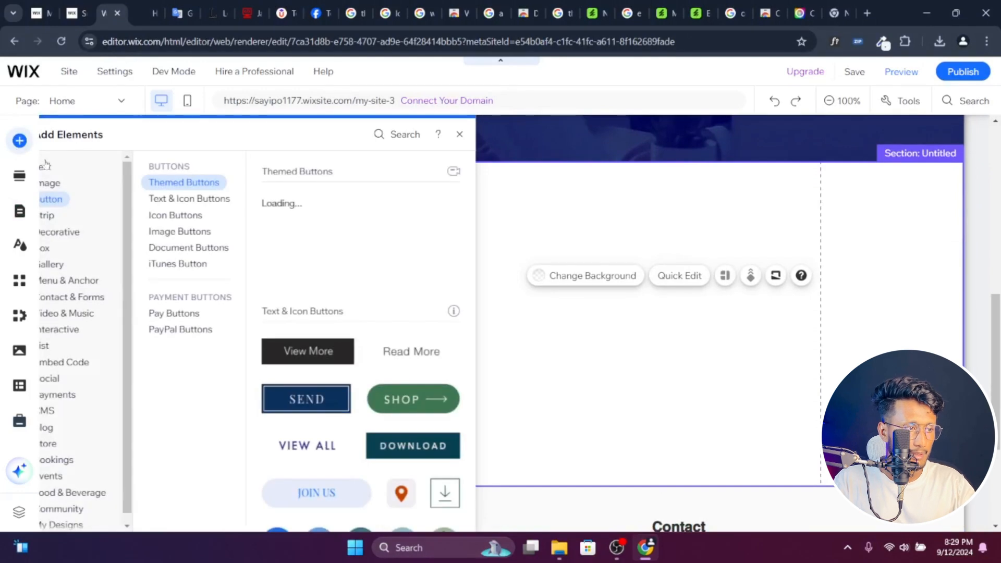
left_click(77, 216)
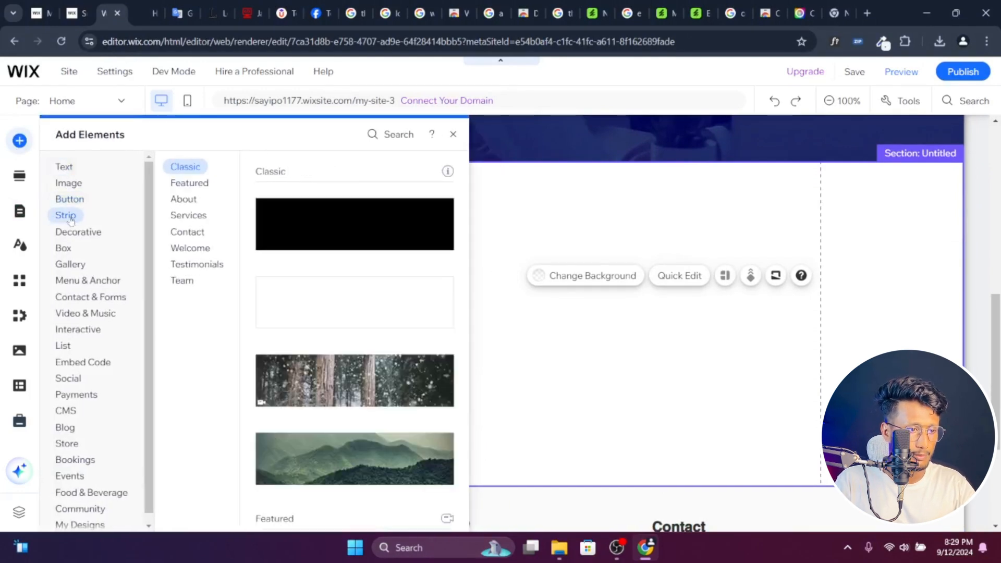
left_click_drag(338, 307, 600, 333)
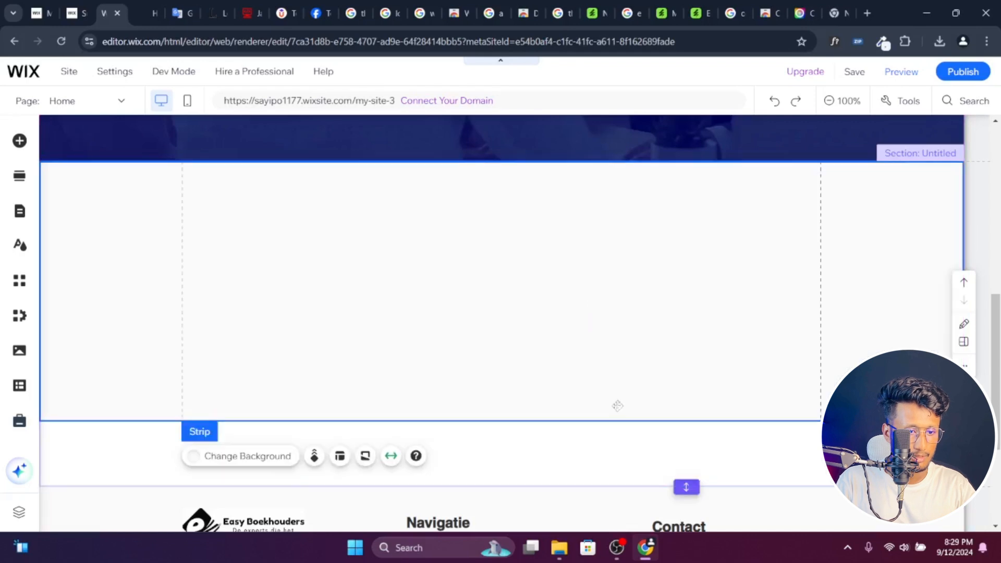
left_click_drag(610, 419, 609, 271)
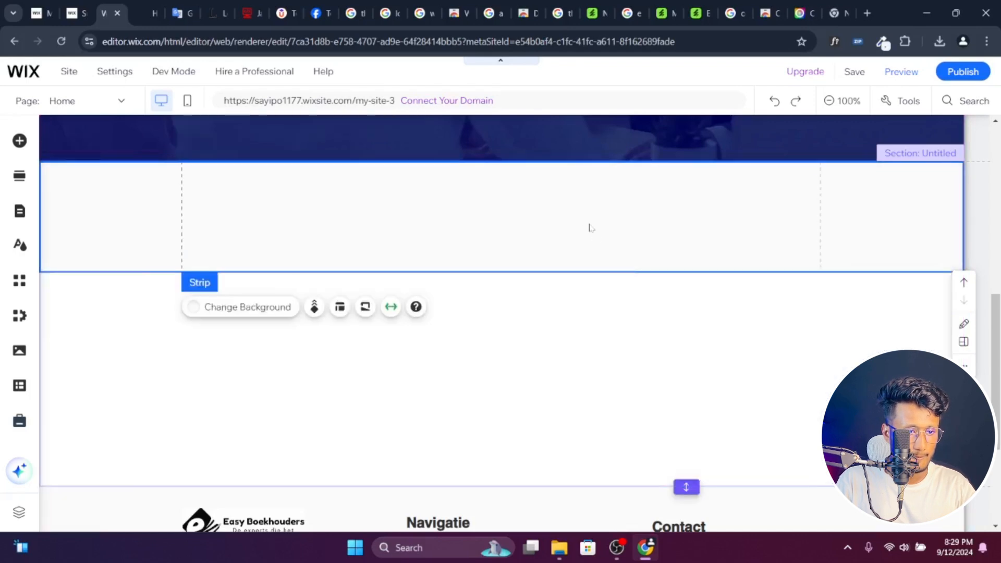
- Sample the Onze diensten background color #F2F3F9 on the easy-boekhouders.nl page with the color picker extension, and return to the Wix editor
left_click(146, 6)
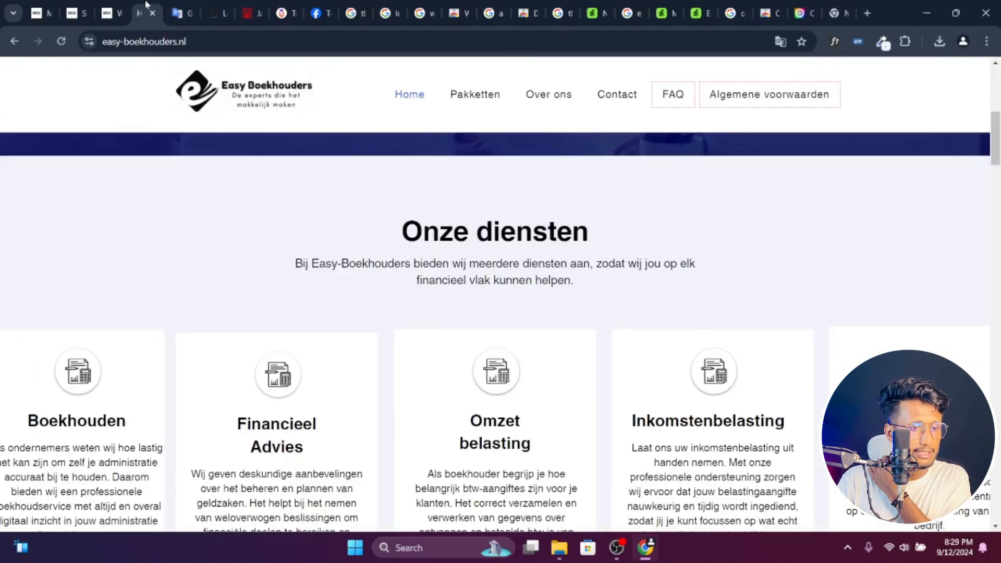
left_click(883, 42)
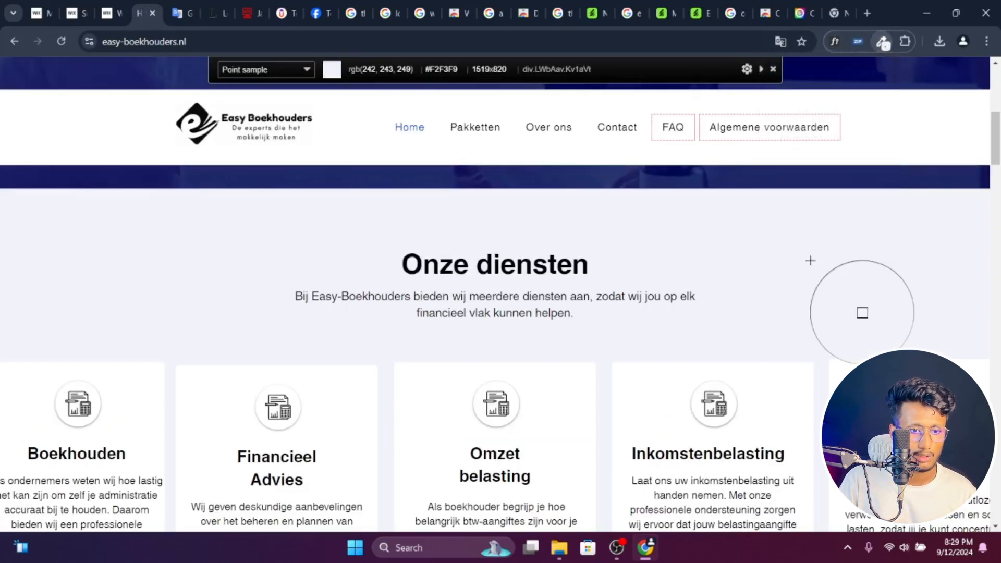
left_click(810, 262)
left_click(109, 13)
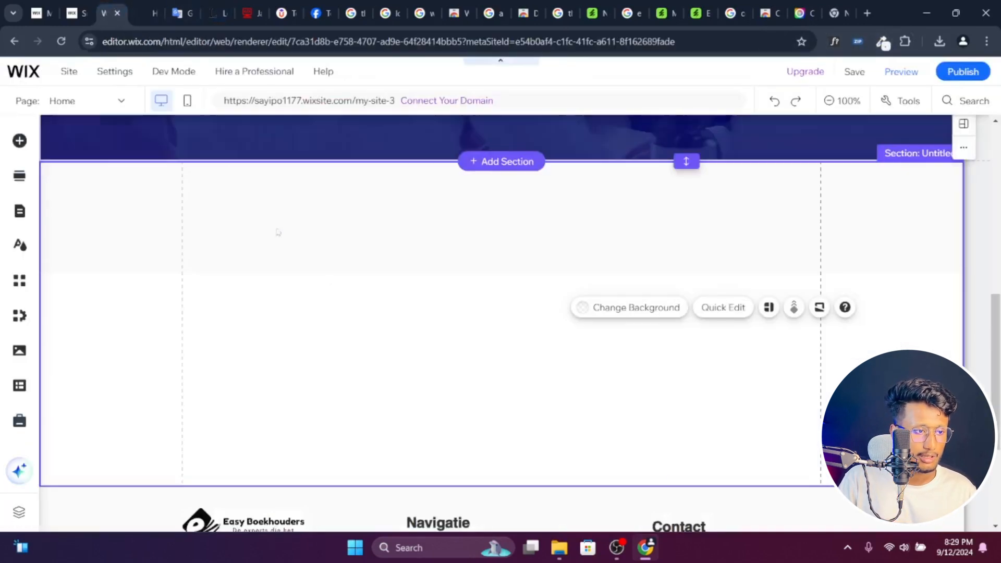
- Set the background of the new section above the footer to the pale lavender theme color
scroll(637, 475, "down", 3)
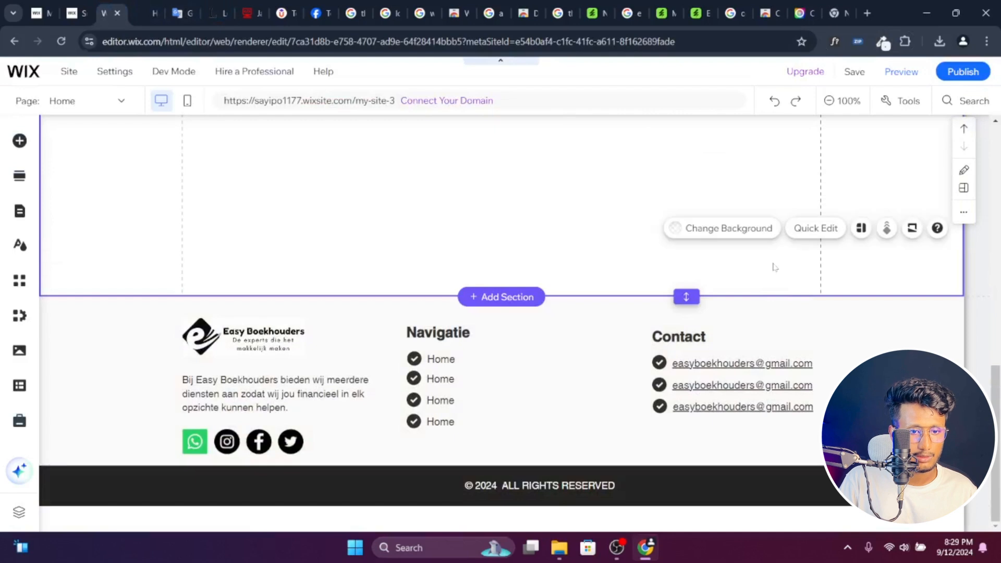
scroll(767, 282, "up", 1)
left_click(748, 303)
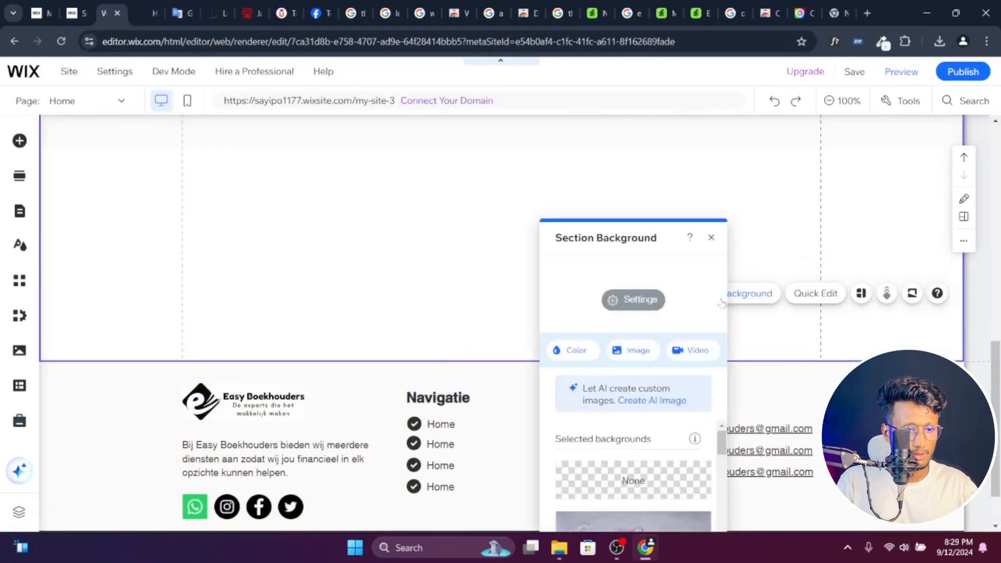
left_click(564, 355)
left_click(660, 379)
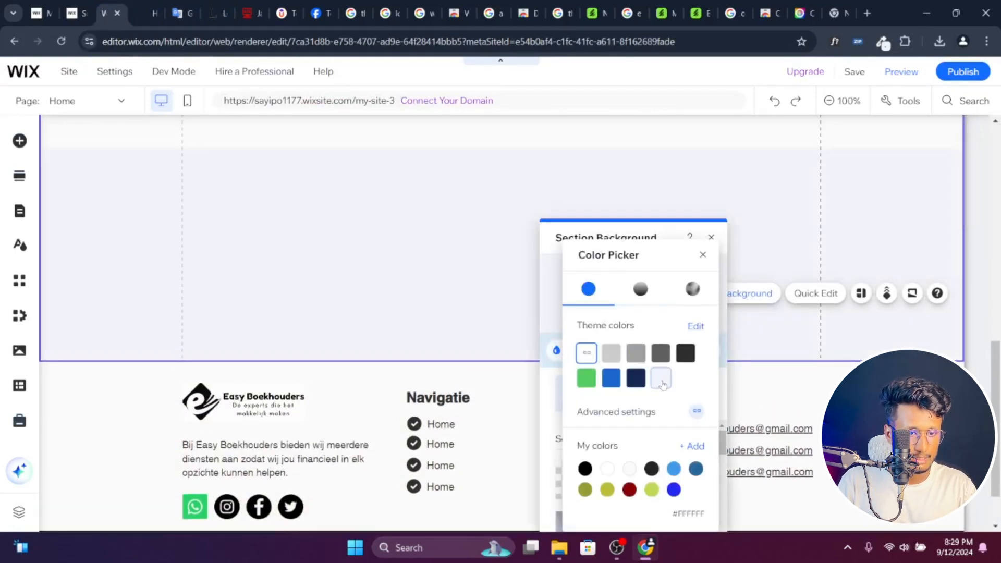
left_click(704, 254)
left_click(712, 237)
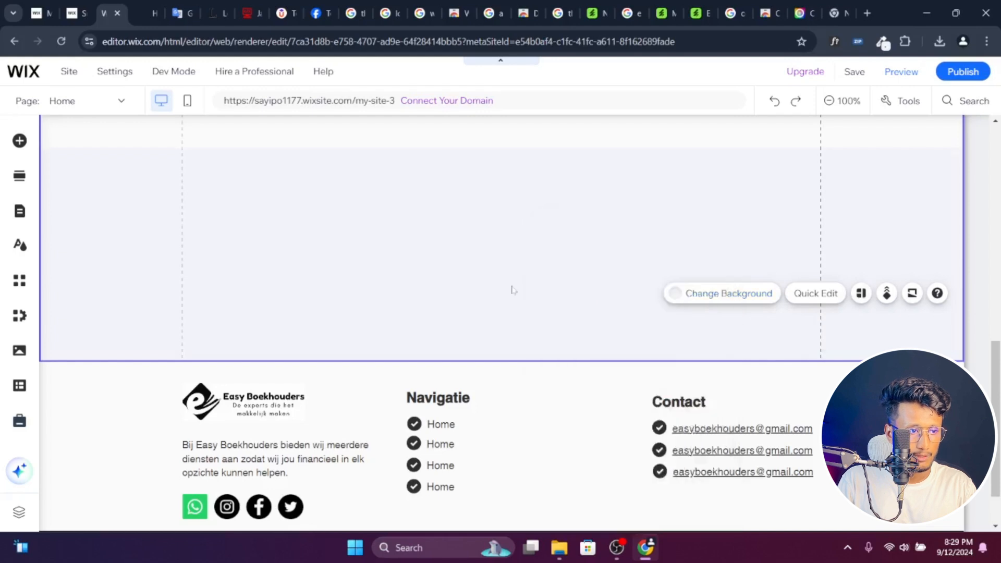
- Give the strip at the start of the section the same pale lavender theme color as its background
scroll(522, 271, "up", 2)
left_click(537, 243)
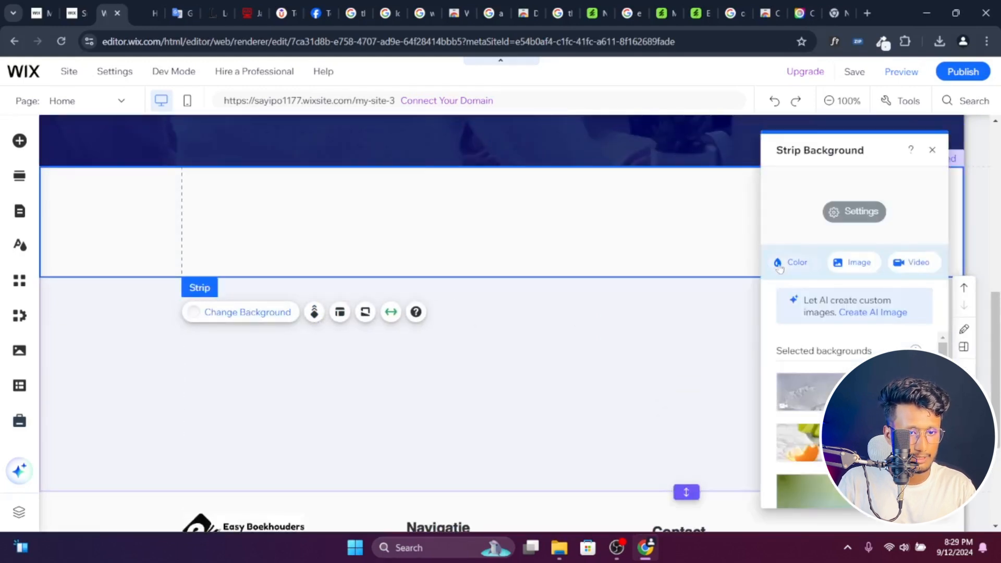
left_click(780, 268)
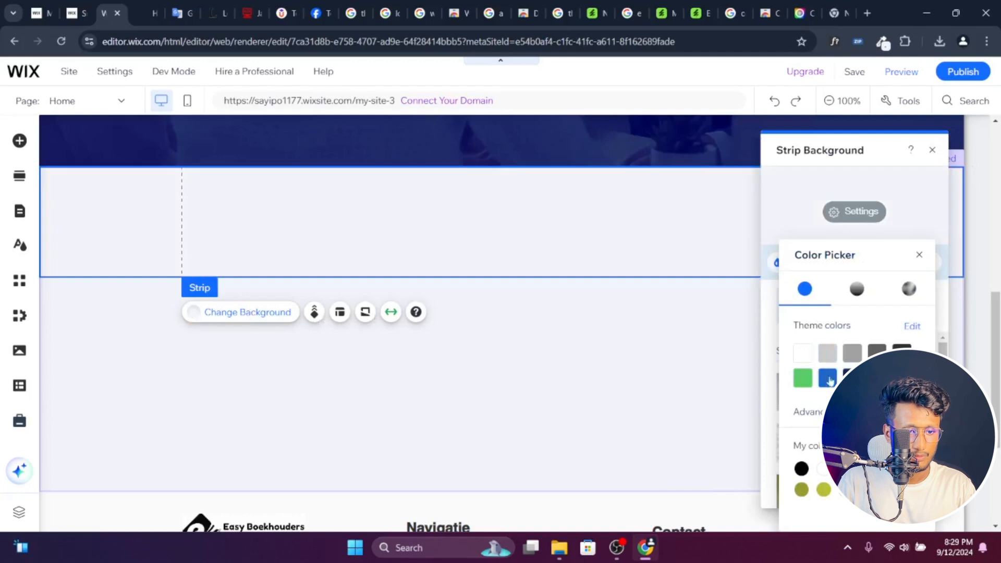
left_click(658, 364)
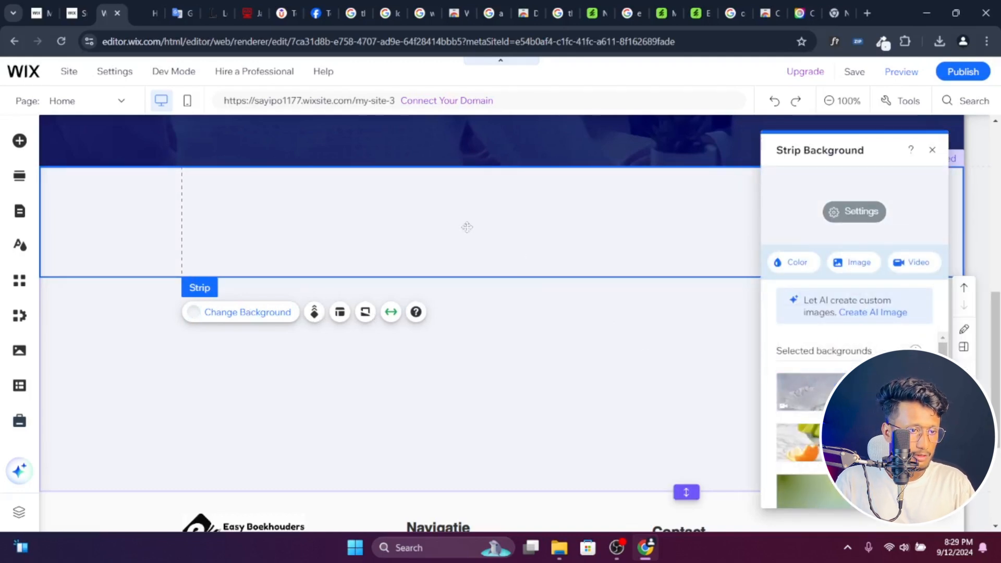
left_click_drag(466, 227, 526, 230)
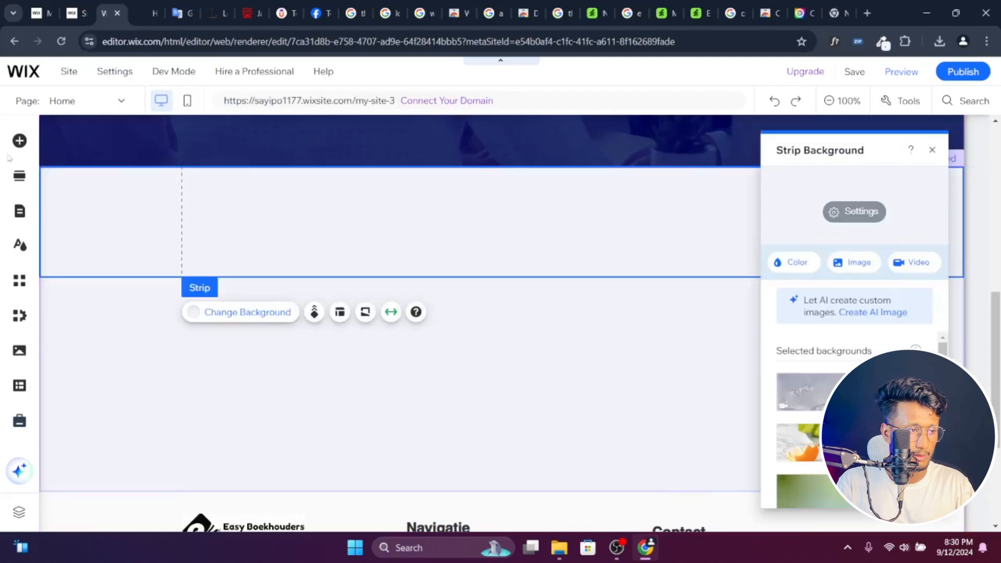
- Copy the Onze diensten heading from the easy-boekhouders.nl page and paste it into a new Heading 3 text placed on the Wix strip
left_click(20, 140)
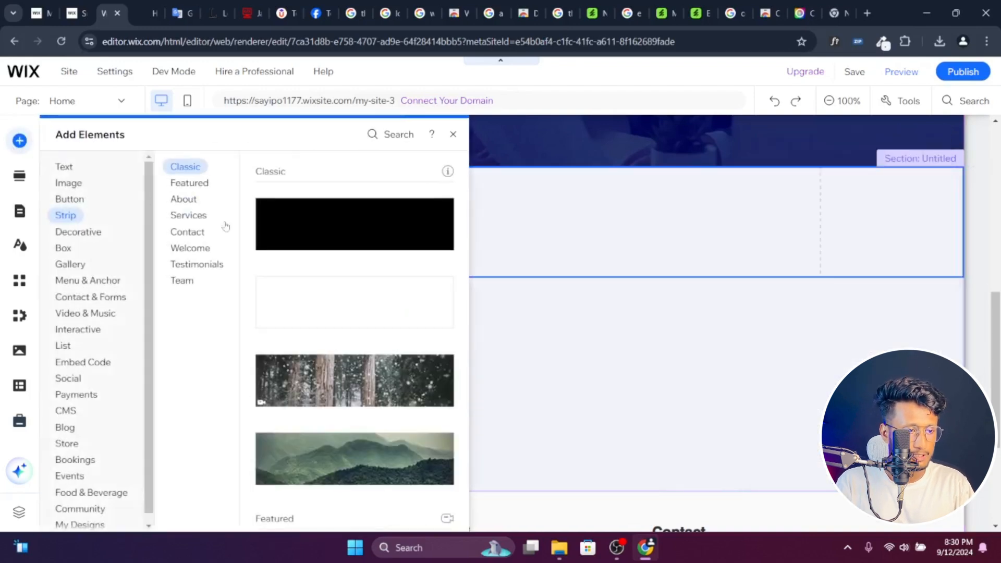
left_click(143, 5)
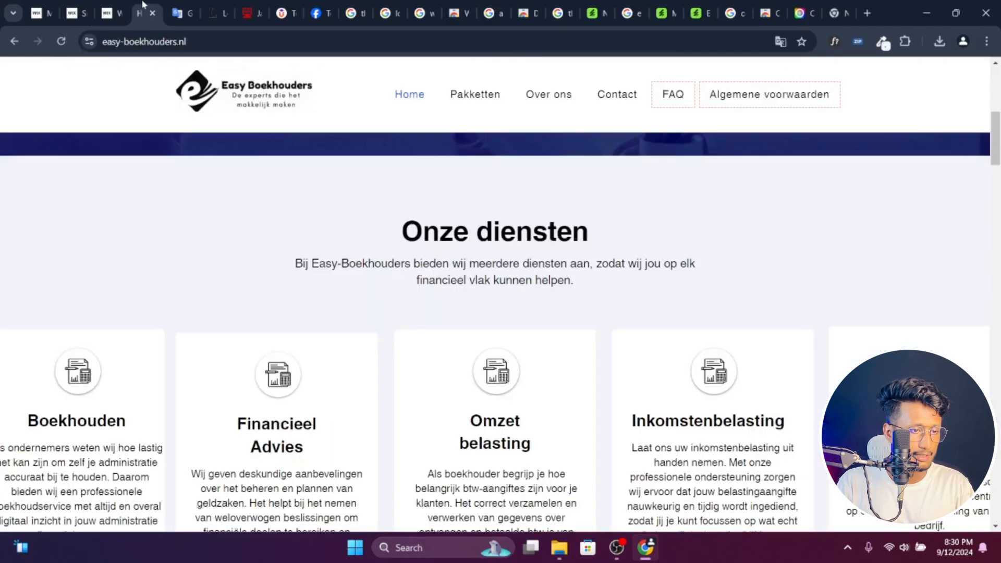
left_click_drag(403, 231, 589, 231)
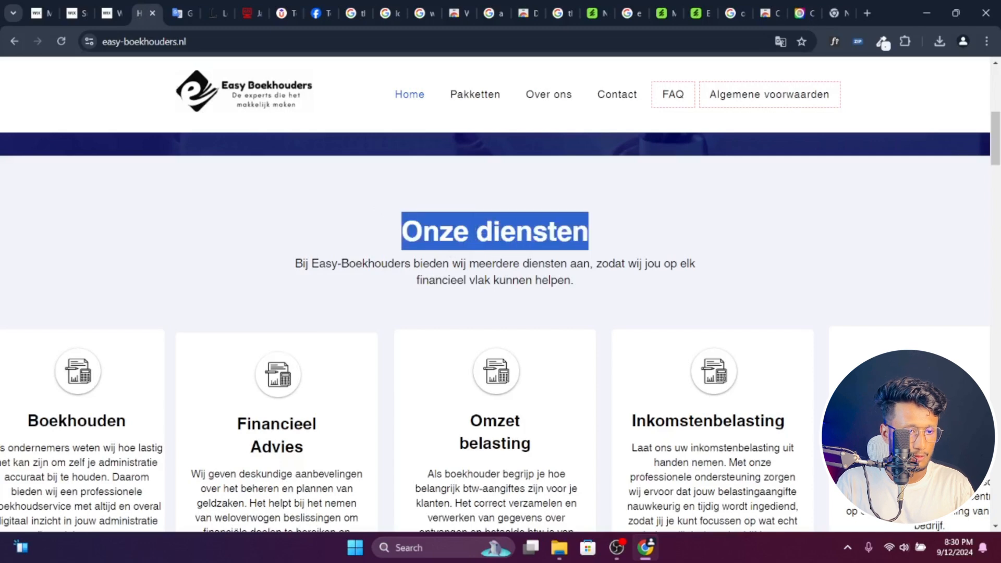
left_click(111, 5)
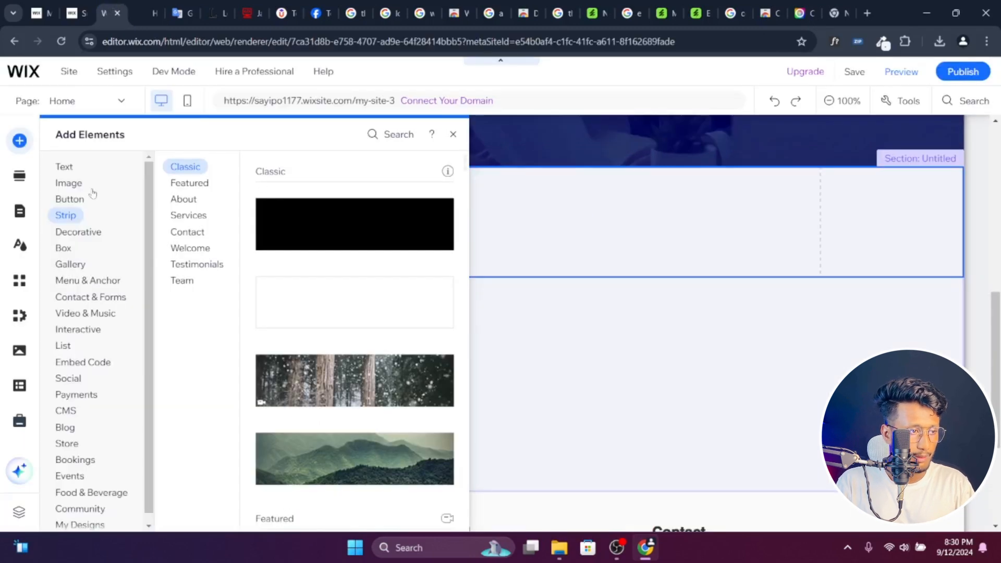
left_click(65, 166)
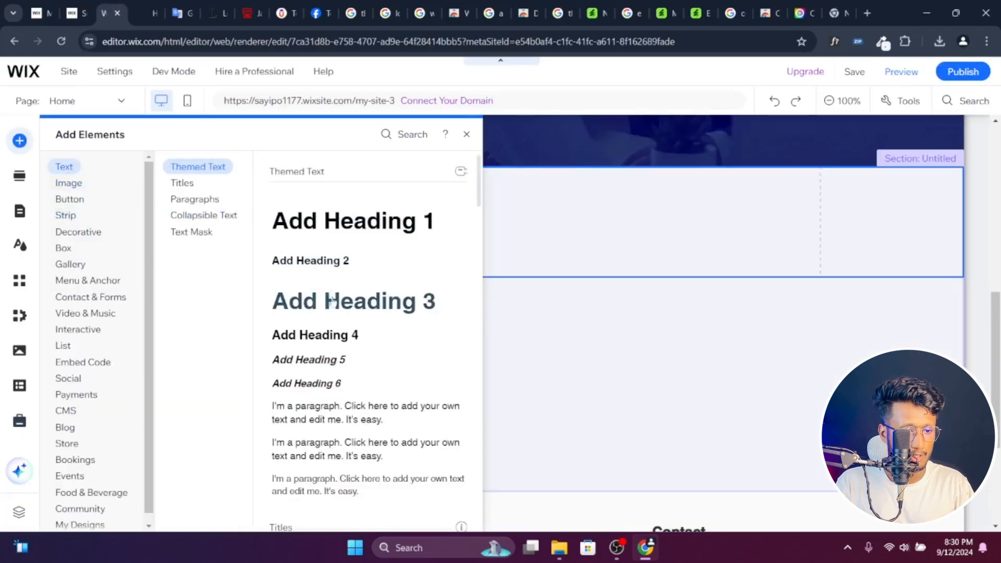
left_click_drag(332, 301, 543, 274)
double_click(542, 274)
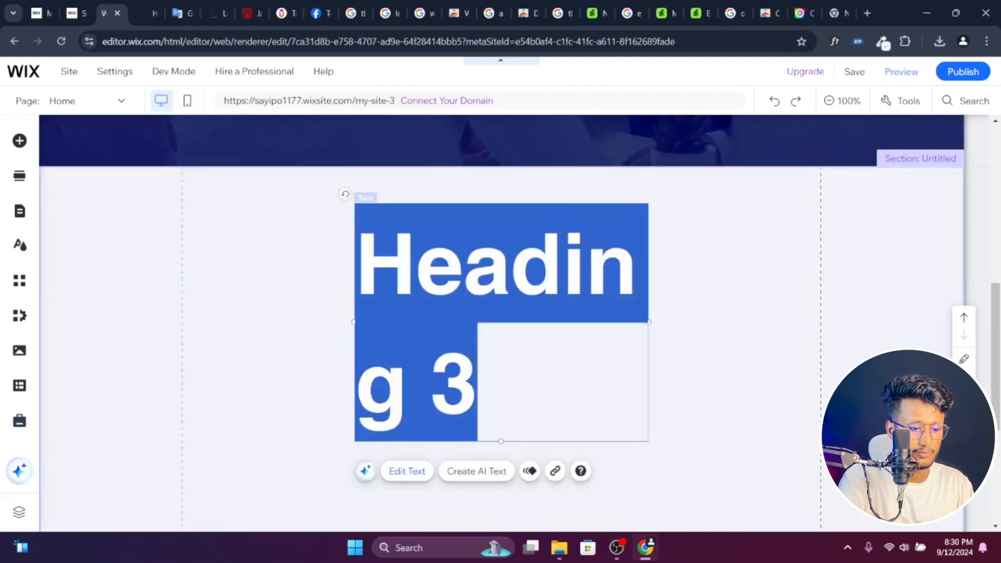
key("BackSpace")
key("ctrl+v")
- Format the Onze diensten heading at 42 px, centered, in the dark theme color #2F2E2E
key("ctrl+a")
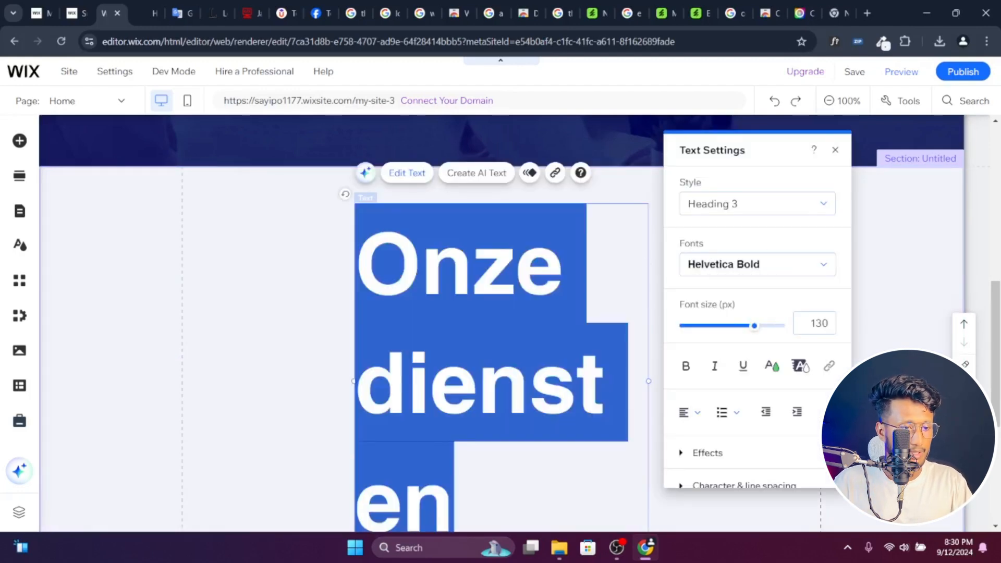
left_click_drag(756, 336, 703, 330)
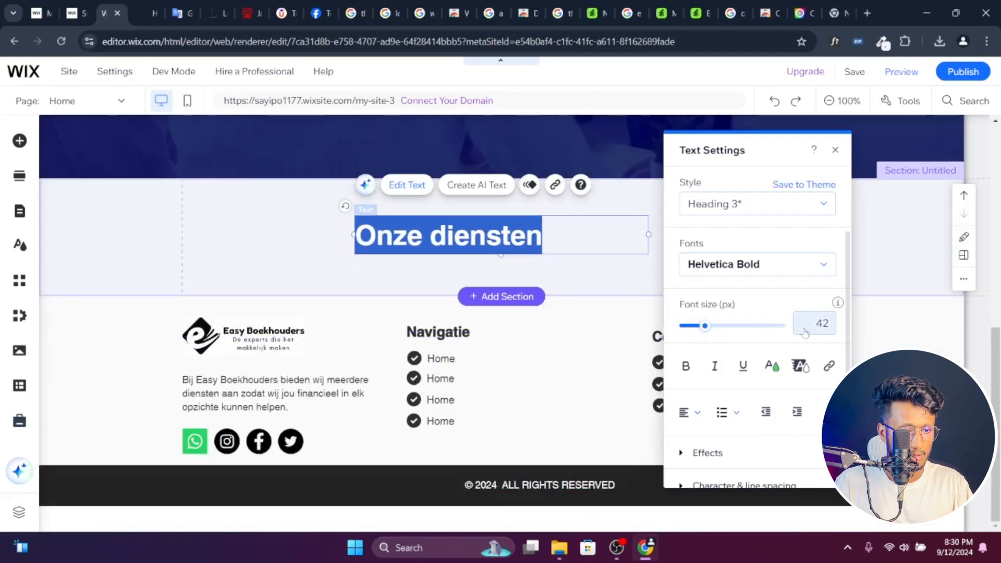
left_click(682, 408)
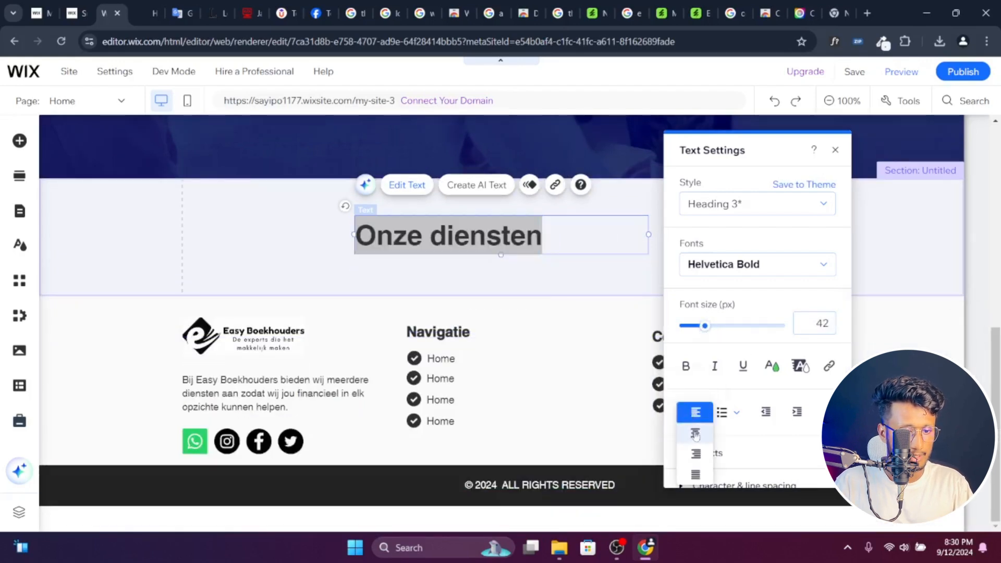
left_click(684, 431)
left_click(771, 367)
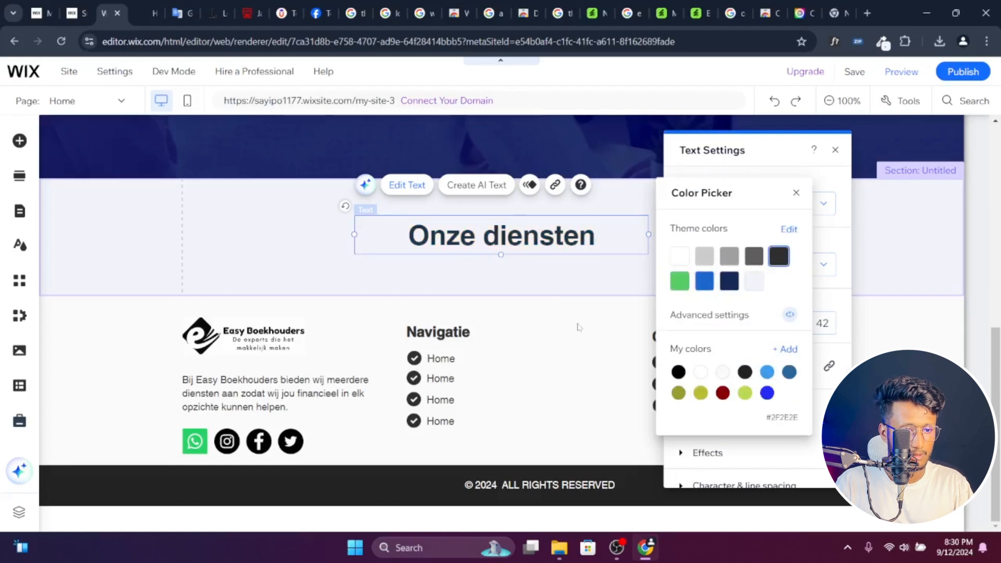
left_click(826, 324)
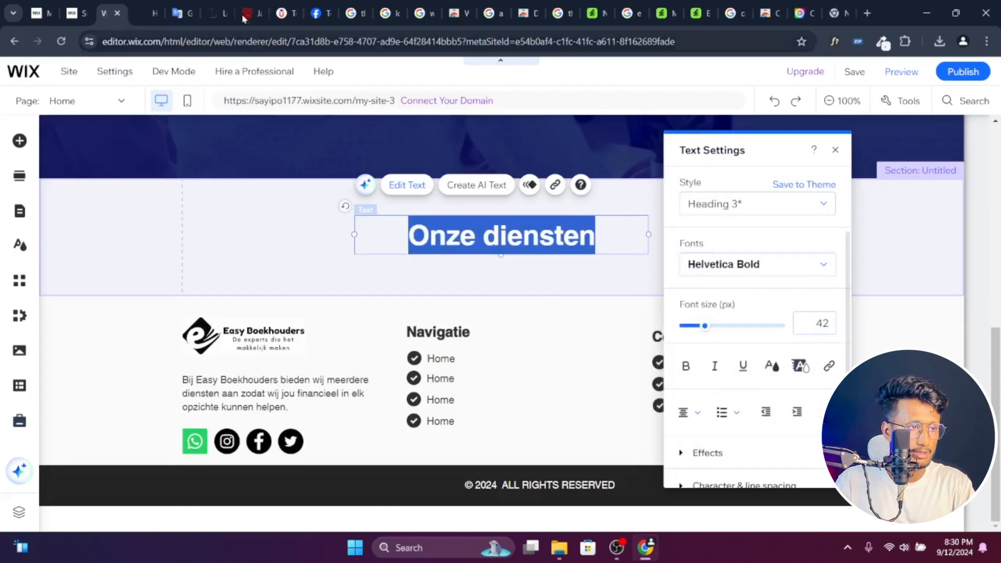
- Inspect the Onze diensten heading's font and size on the easy-boekhouders.nl page with WhatFont, and return to the Wix editor
left_click(146, 5)
left_click(528, 257)
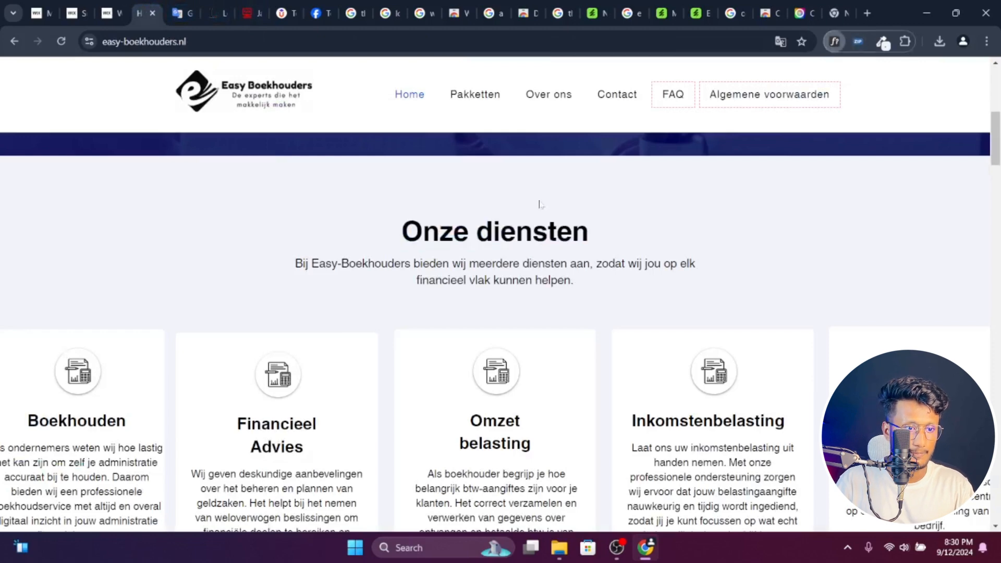
left_click(496, 237)
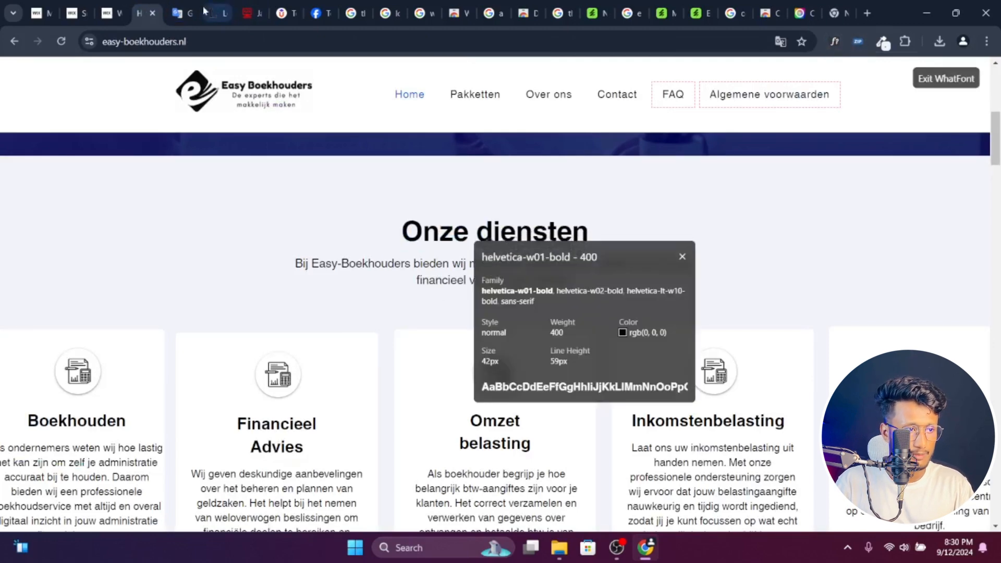
left_click(116, 4)
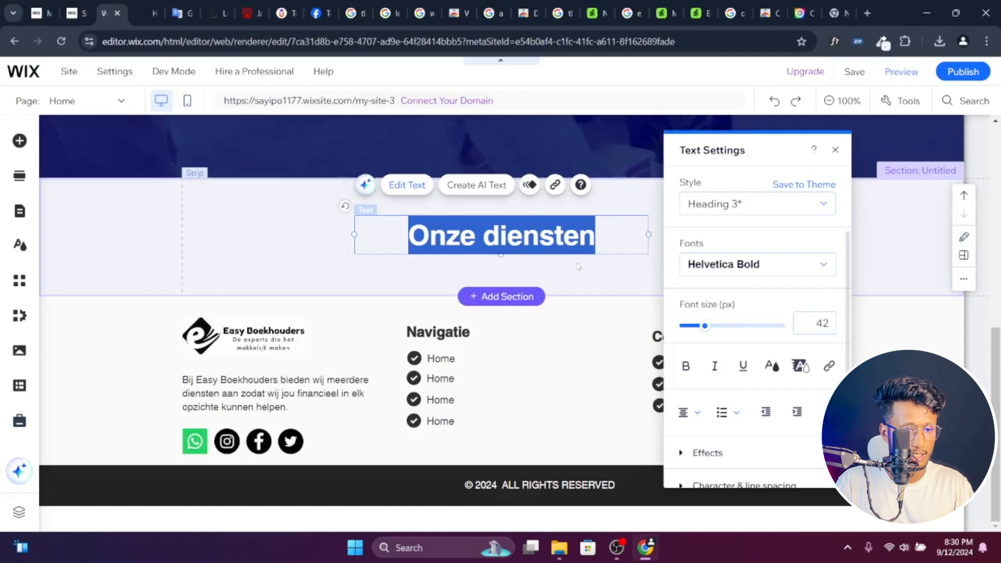
- Nudge the Onze diensten heading slightly upward in the strip and check its character and line spacing settings
left_click(560, 278)
left_click_drag(520, 236, 513, 235)
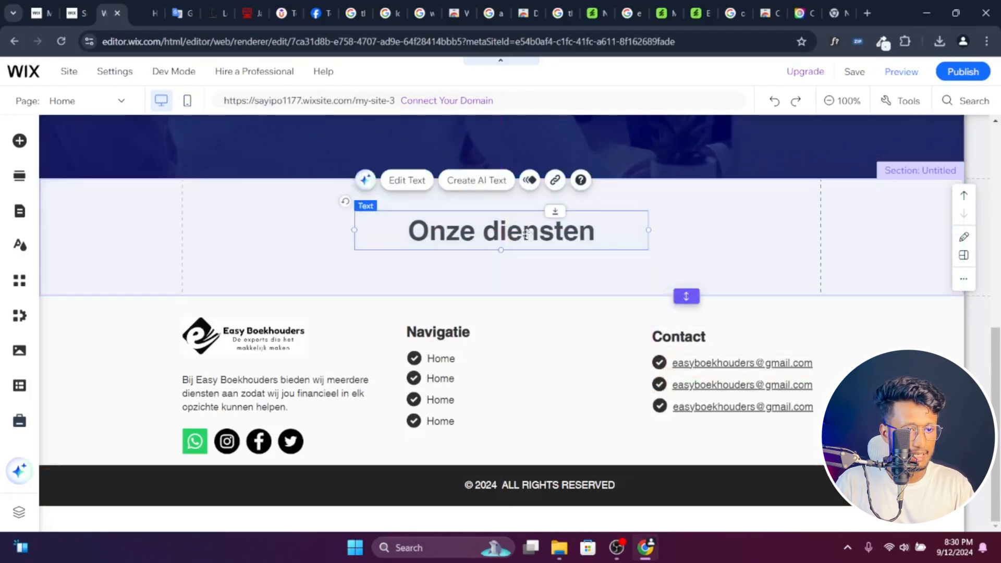
double_click(513, 232)
scroll(699, 448, "down", 2)
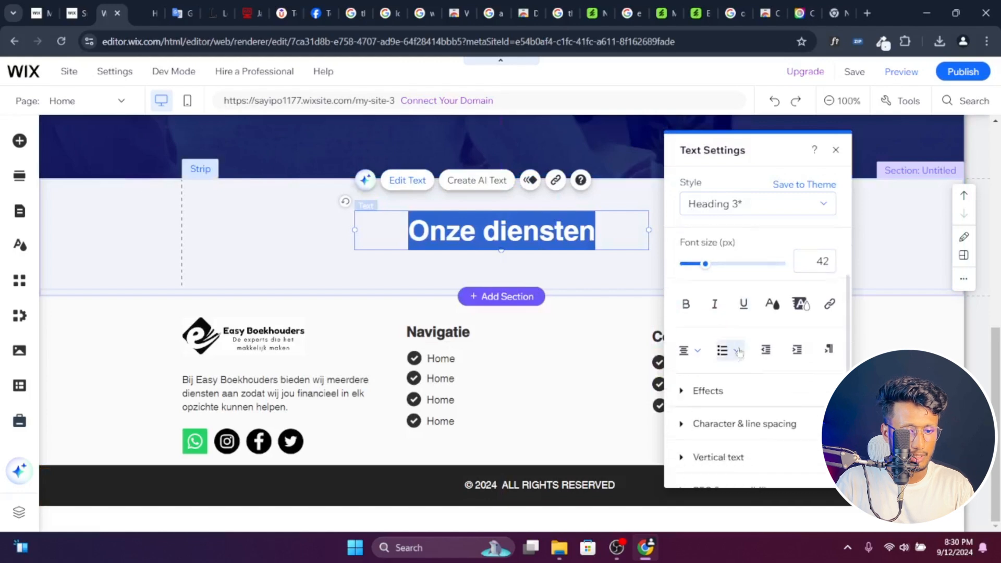
left_click(682, 422)
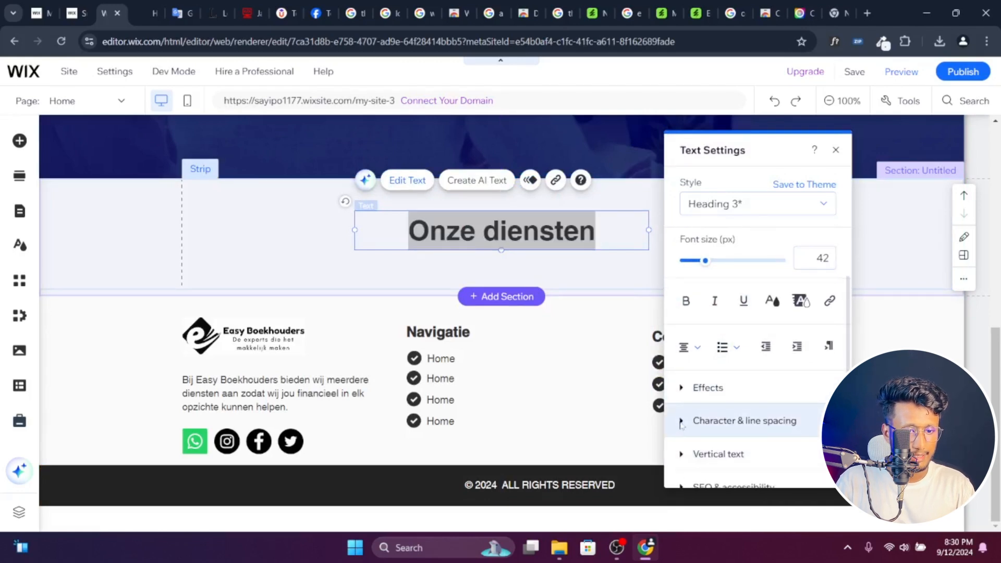
scroll(724, 418, "down", 2)
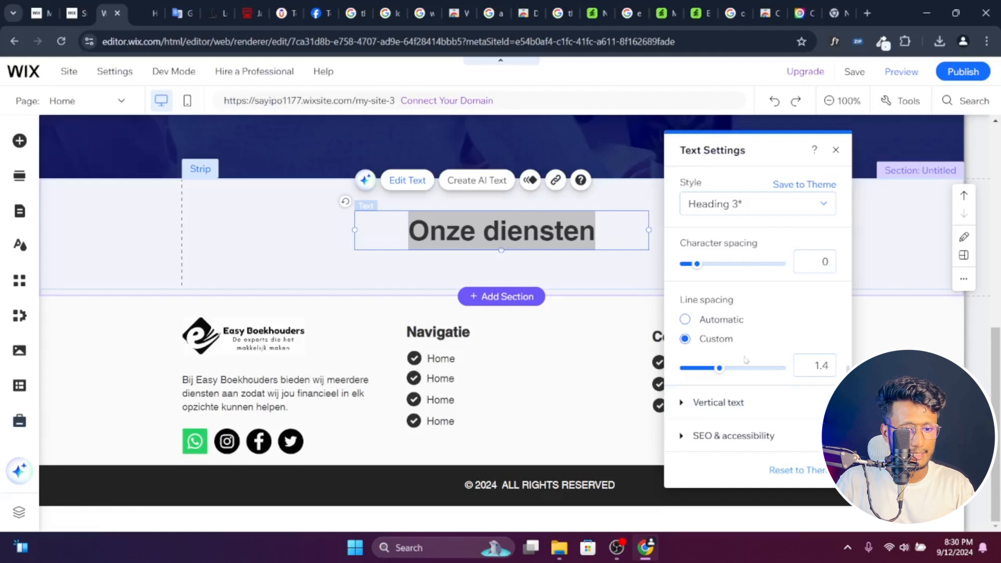
scroll(762, 359, "up", 2)
scroll(763, 358, "down", 2)
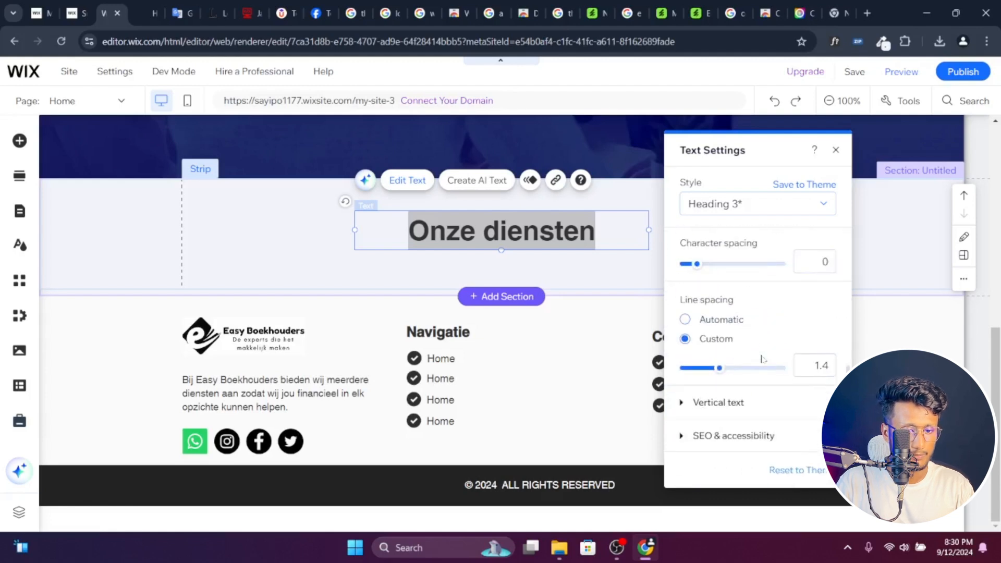
scroll(806, 295, "up", 2)
left_click(836, 149)
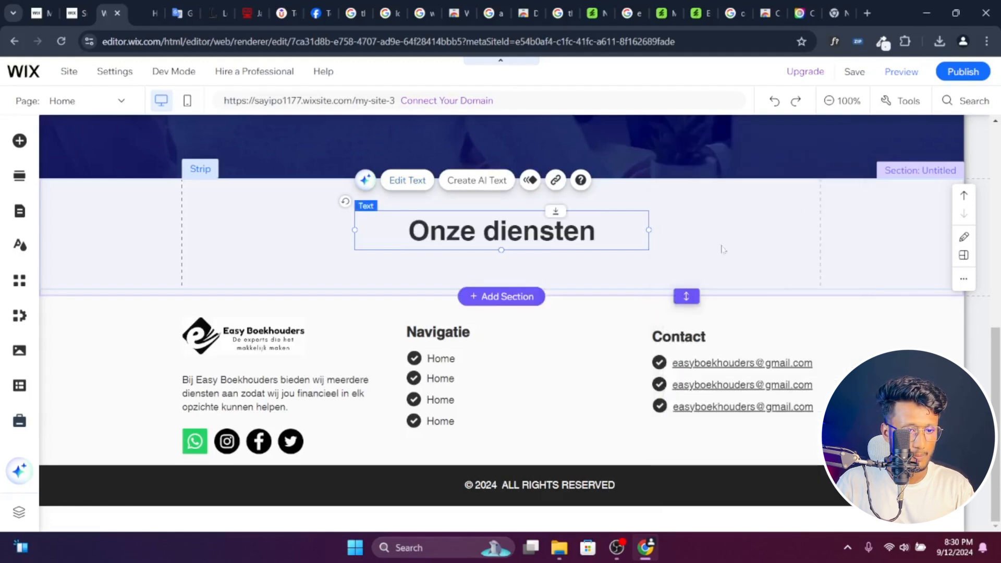
- Extend the Onze diensten section downward to about double its height, leaving empty space below the strip
left_click(731, 255)
left_click(717, 306)
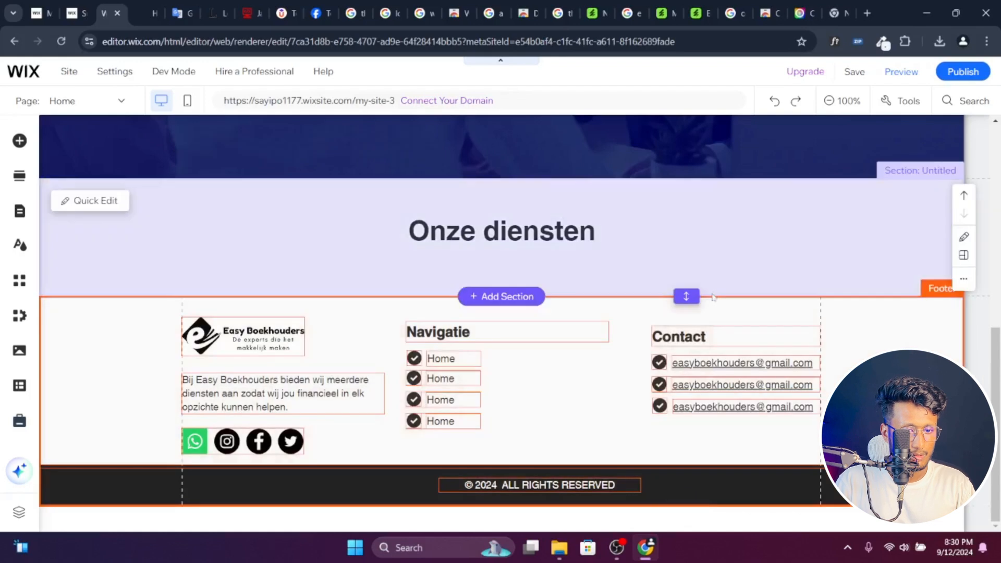
left_click(722, 280)
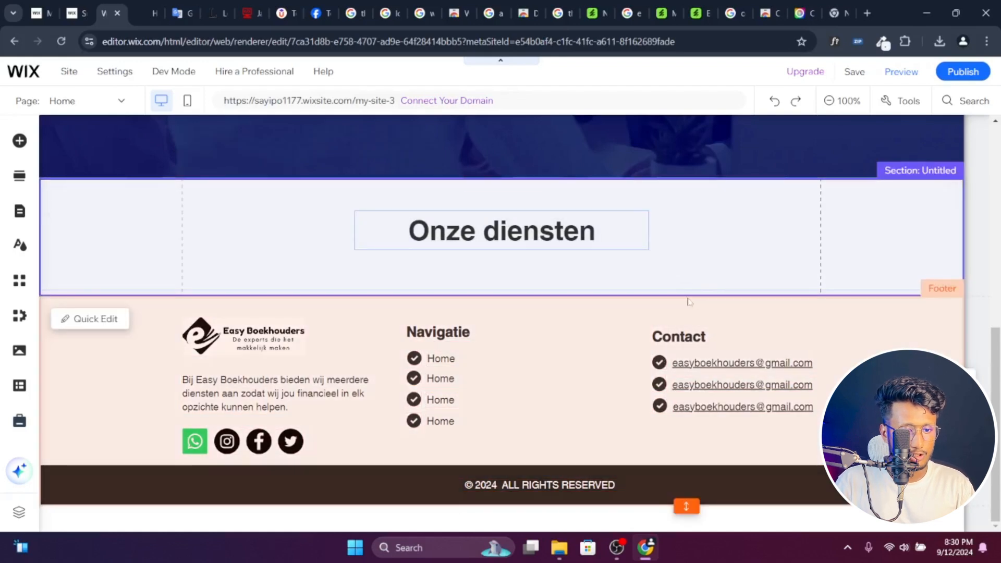
left_click_drag(687, 296, 686, 405)
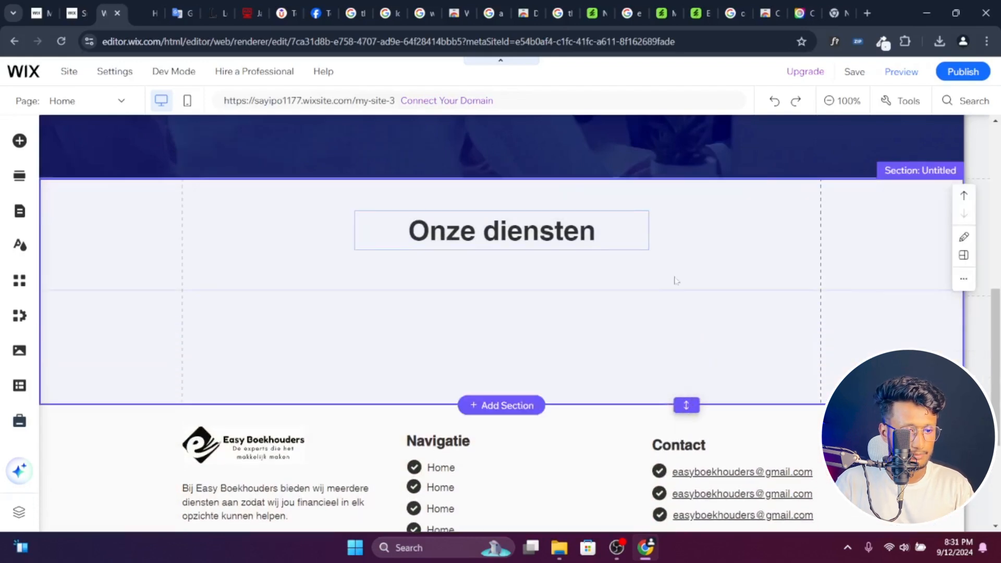
left_click(676, 265)
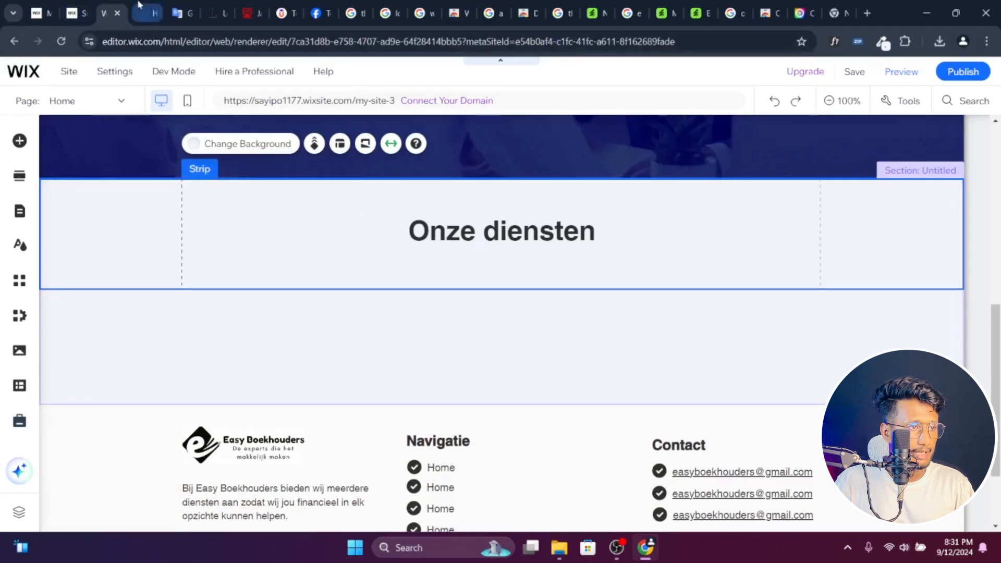
- Copy the intro sentence from the easy-boekhouders.nl page and place it as a new paragraph below the Onze diensten heading in the Wix editor
left_click(148, 13)
triple_click(431, 277)
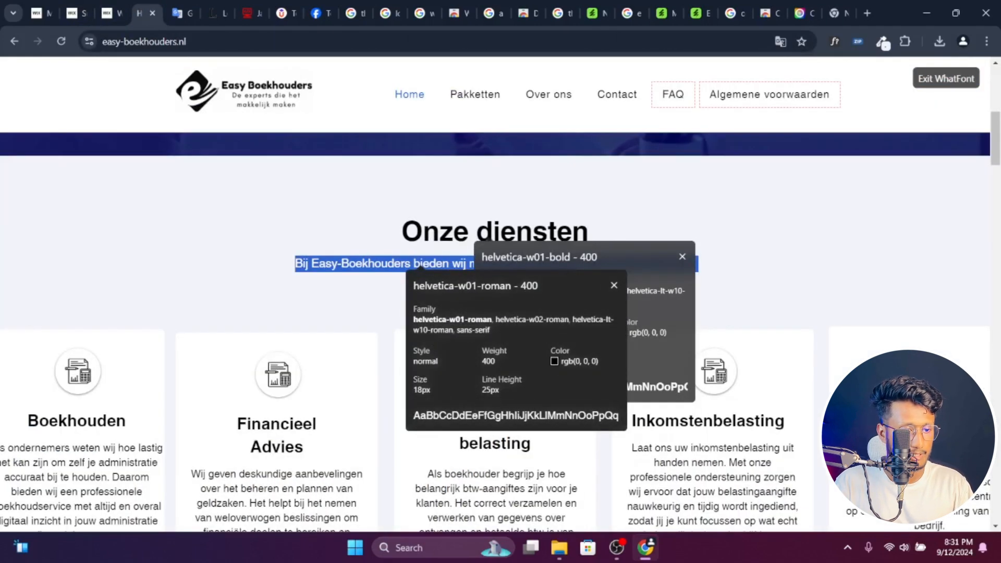
left_click(110, 12)
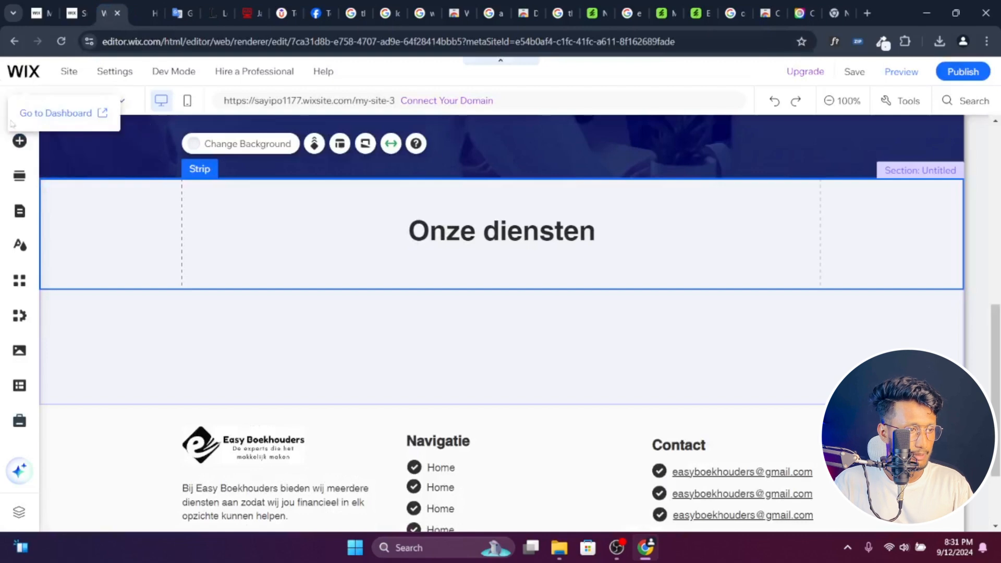
left_click(18, 141)
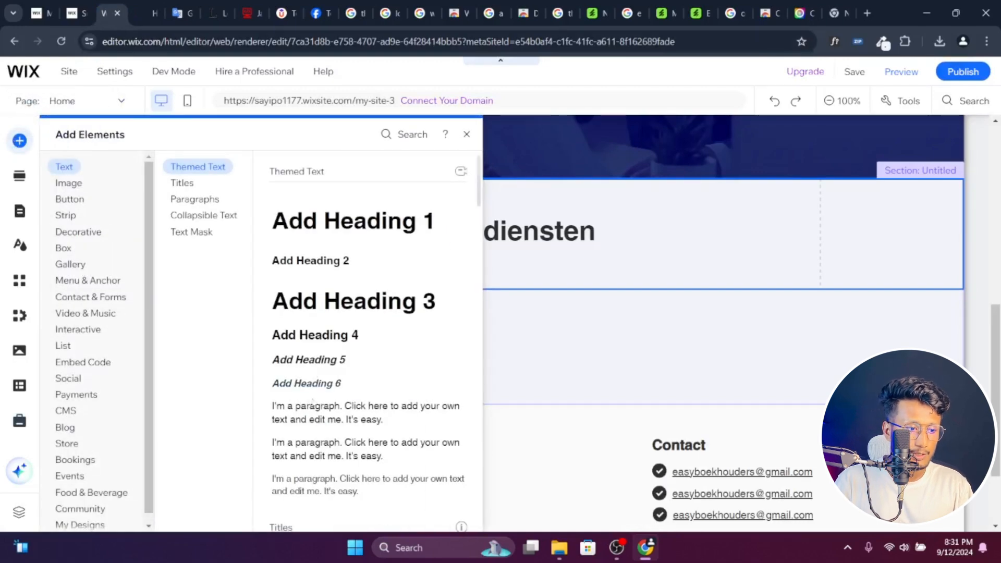
left_click_drag(324, 415, 502, 260)
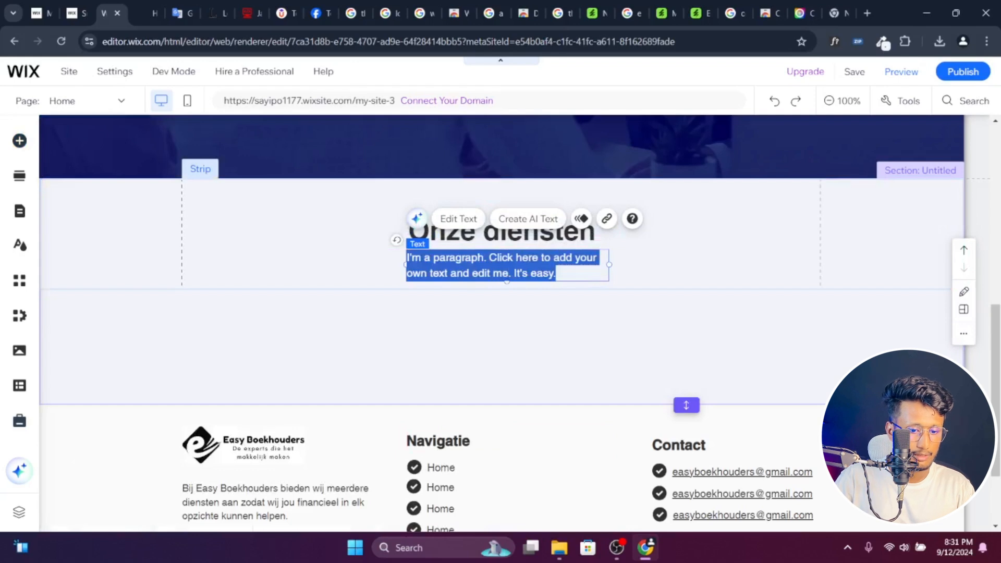
key("BackSpace")
type("Bij Easy-Boekhouders bieden wij meerdere diensten aan, zodat wij jou op elk financieel vlak kunnen helpen.")
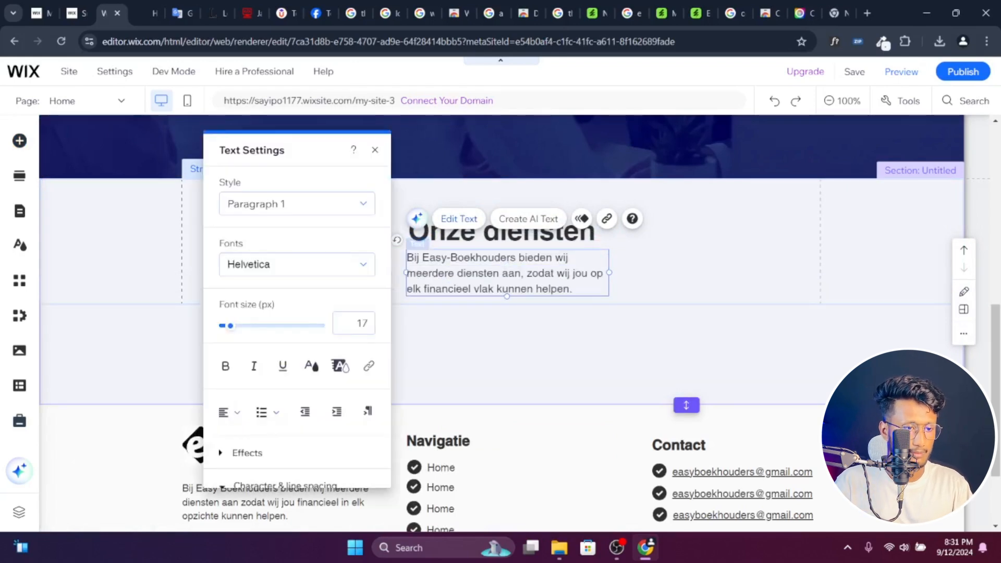
- Center the intro paragraph and set its font size to 18 px
key("ctrl+a")
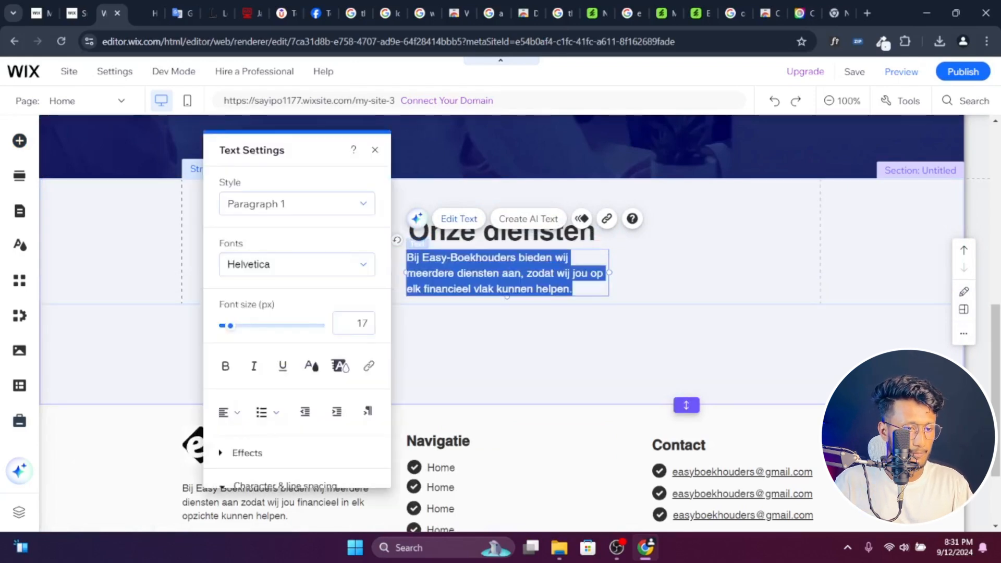
left_click(223, 415)
left_click(235, 432)
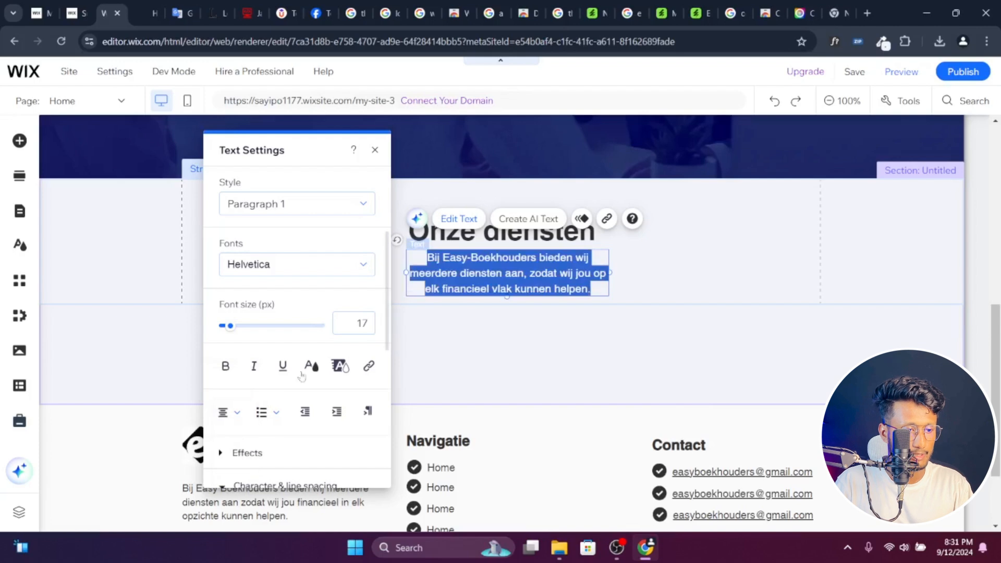
double_click(360, 323)
type("18")
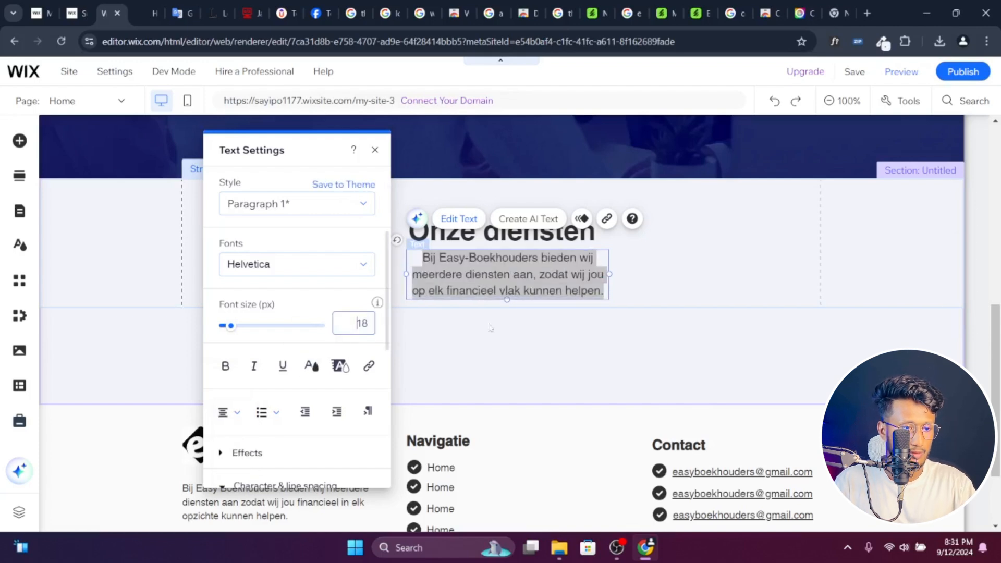
left_click(670, 265)
- Widen the intro text box on both sides until the sentence fits on one line, and nudge it slightly downward
left_click(593, 273)
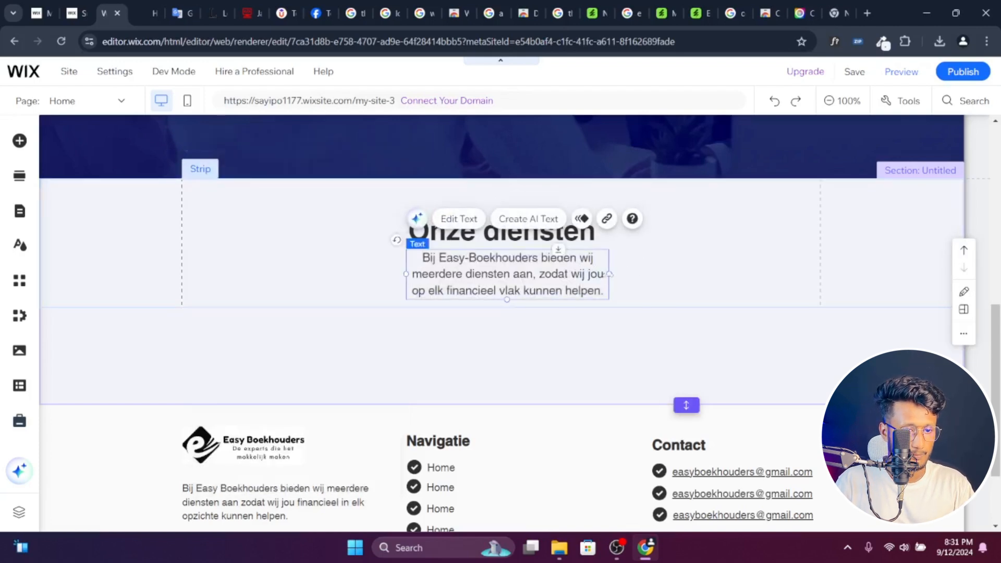
left_click_drag(609, 273, 726, 265)
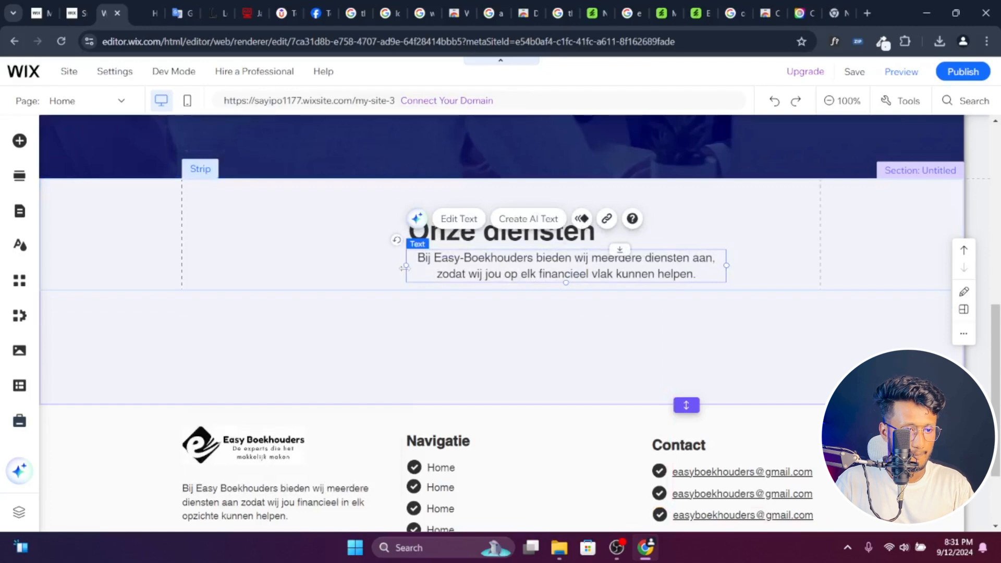
left_click_drag(391, 266, 353, 265)
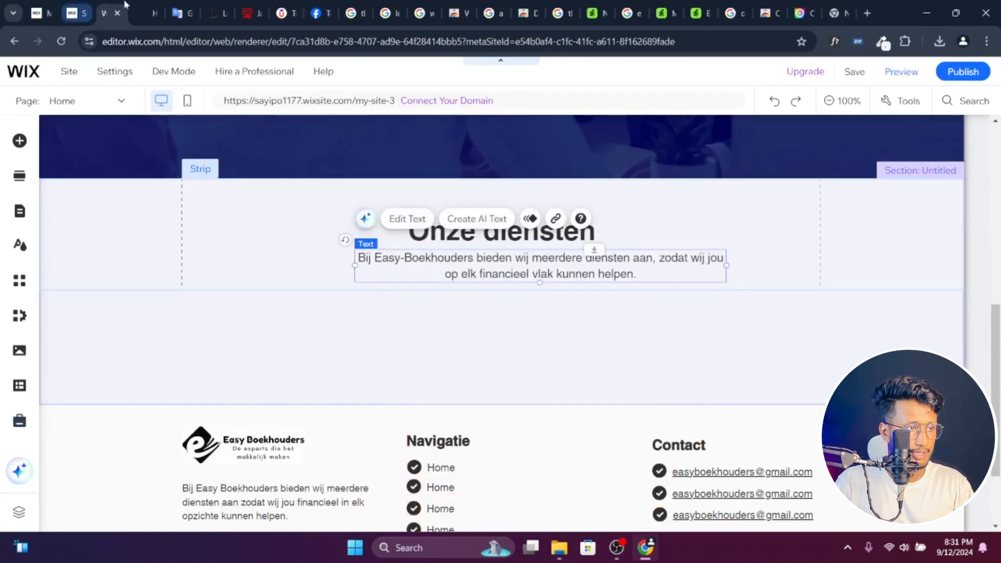
left_click(142, 7)
left_click(82, 4)
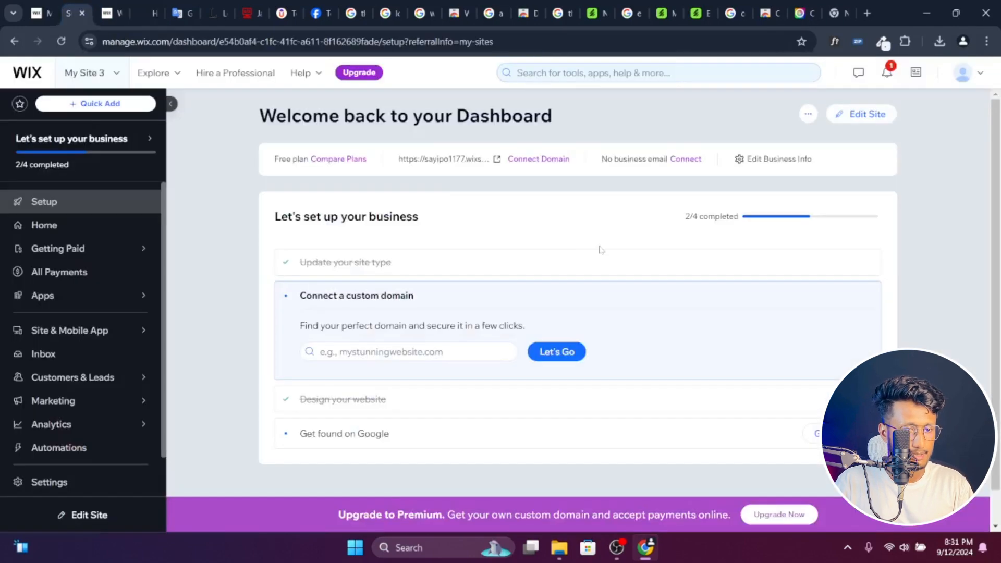
left_click(142, 7)
left_click(117, 5)
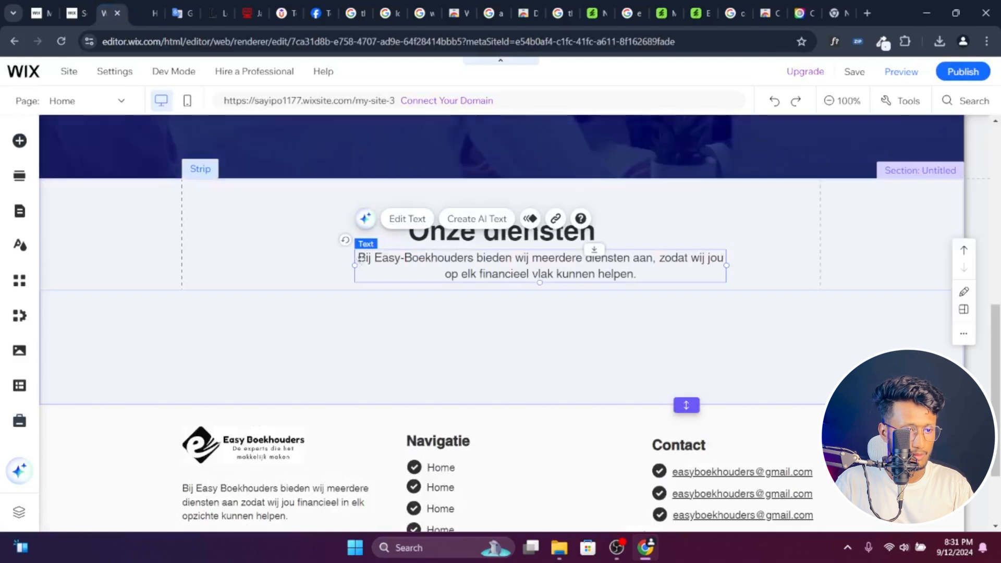
left_click_drag(354, 265, 232, 266)
left_click_drag(727, 265, 798, 287)
left_click(857, 259)
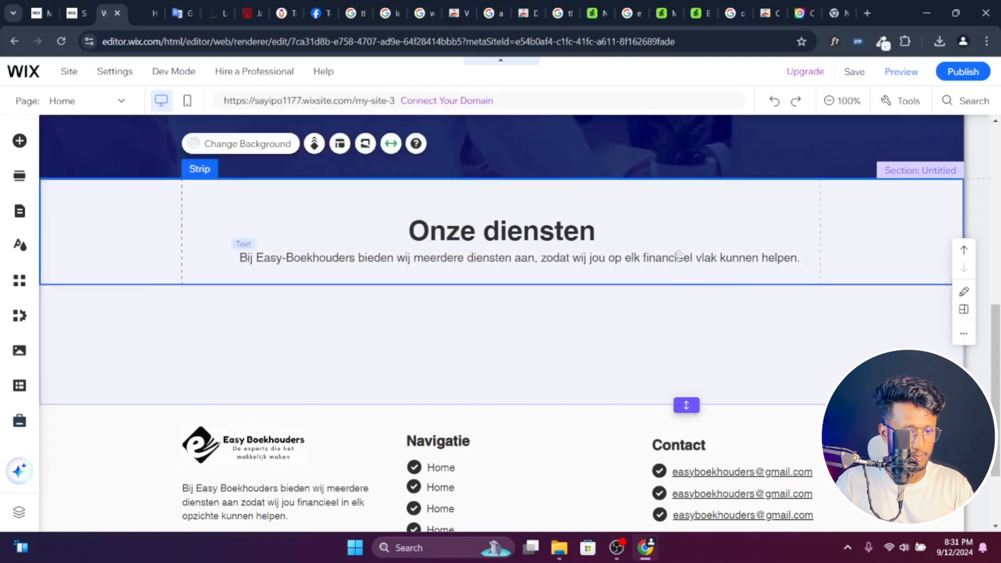
left_click(679, 258)
left_click_drag(679, 258, 678, 262)
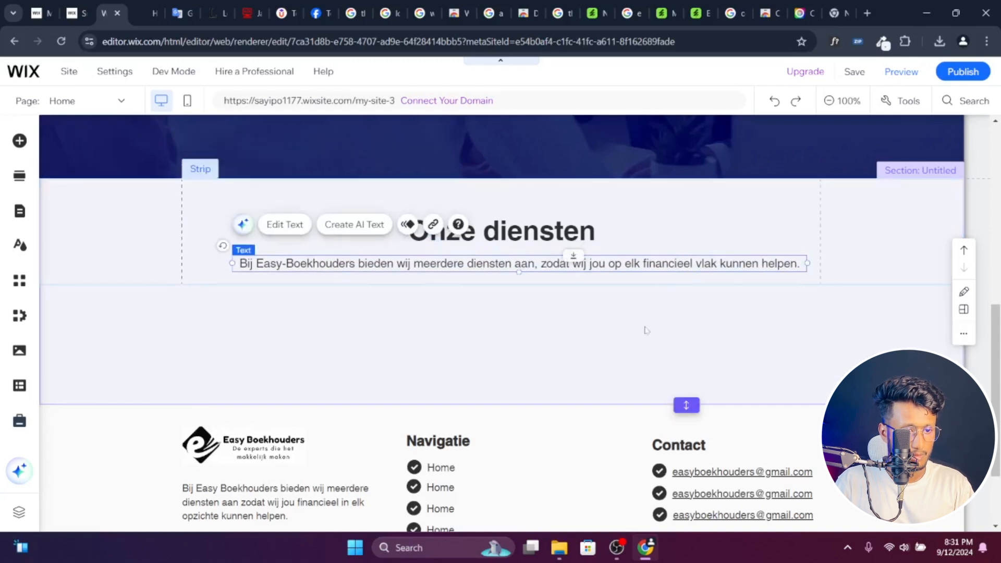
- Extend the Onze diensten section further downward to make more room below the intro text
left_click(647, 331)
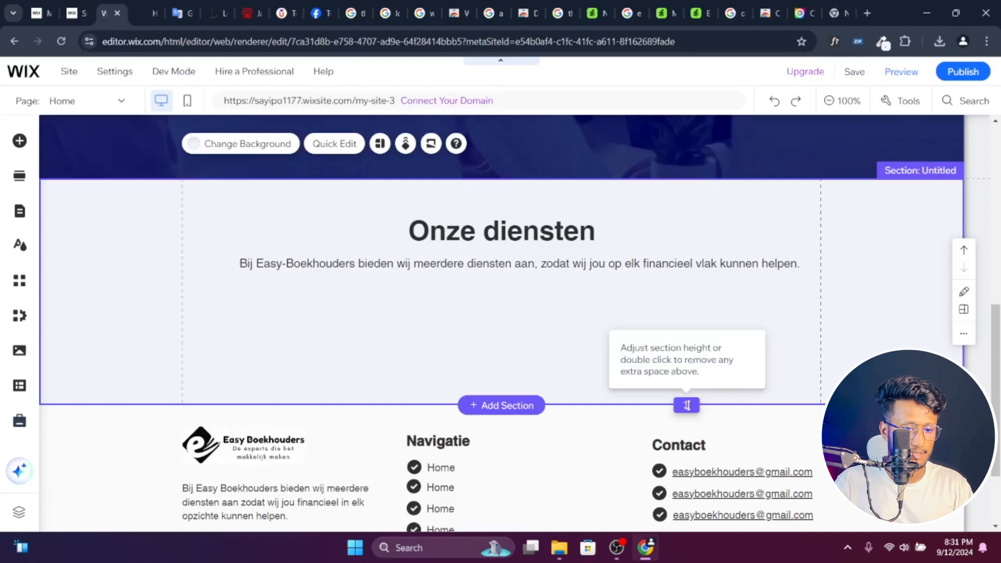
left_click_drag(687, 405, 687, 475)
scroll(626, 313, "down", 1)
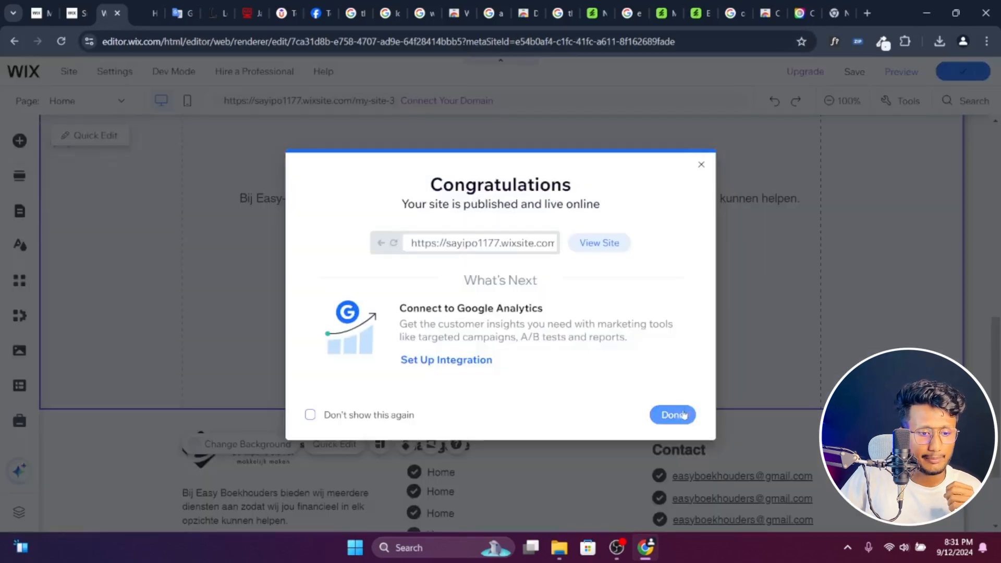
left_click(684, 414)
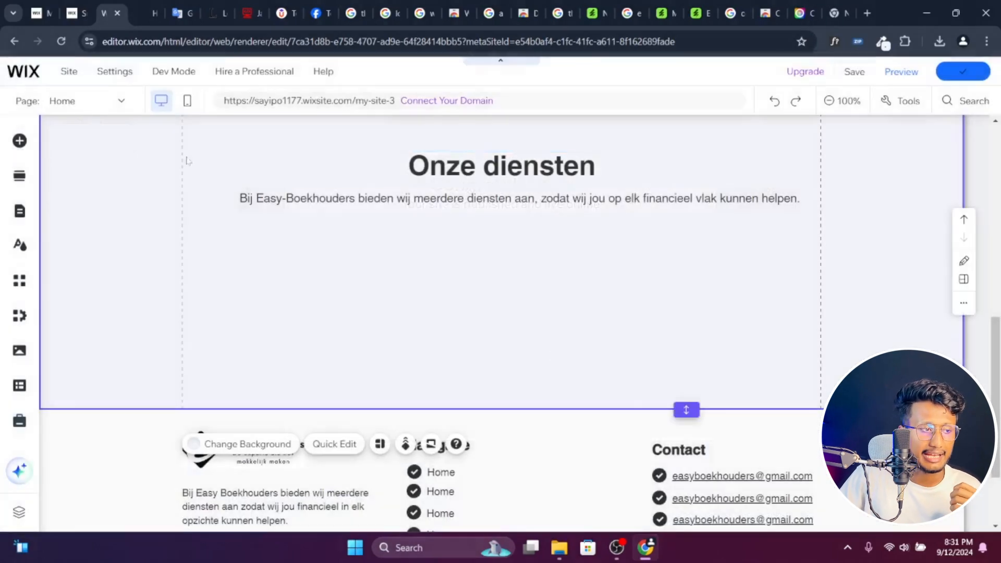
- Add a blank white classic strip below the intro text and split it into two columns
left_click(20, 140)
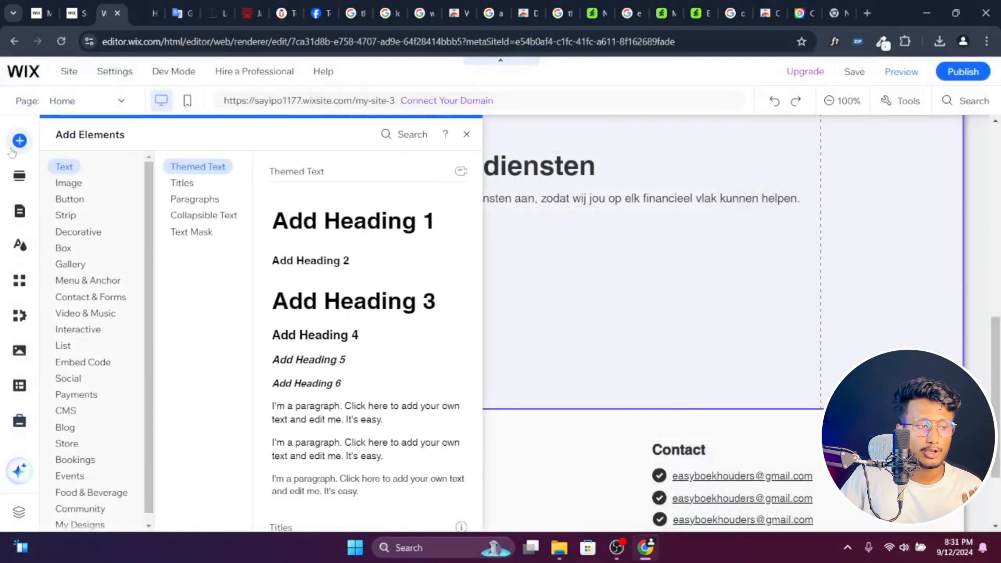
mouse_move(72, 219)
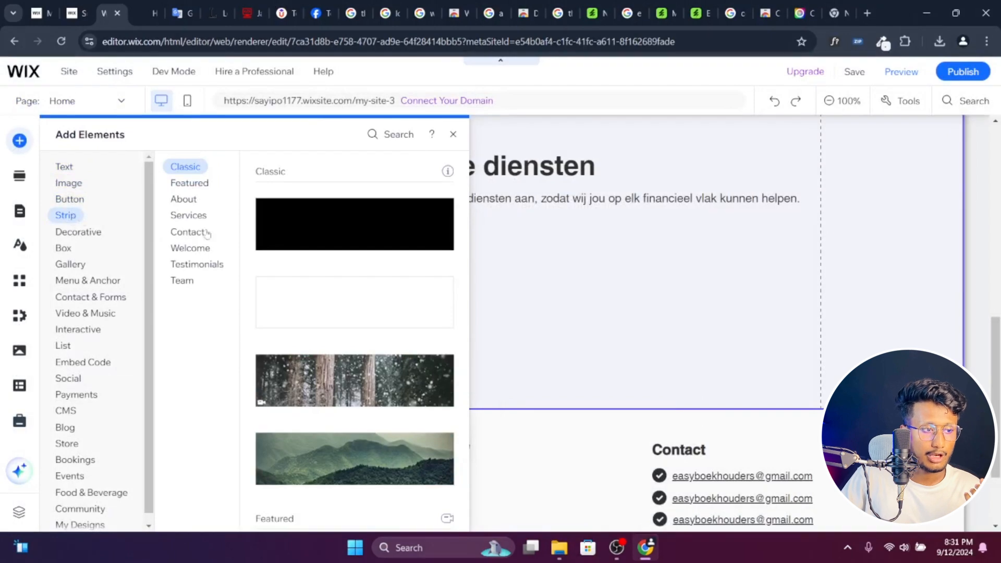
left_click(353, 303)
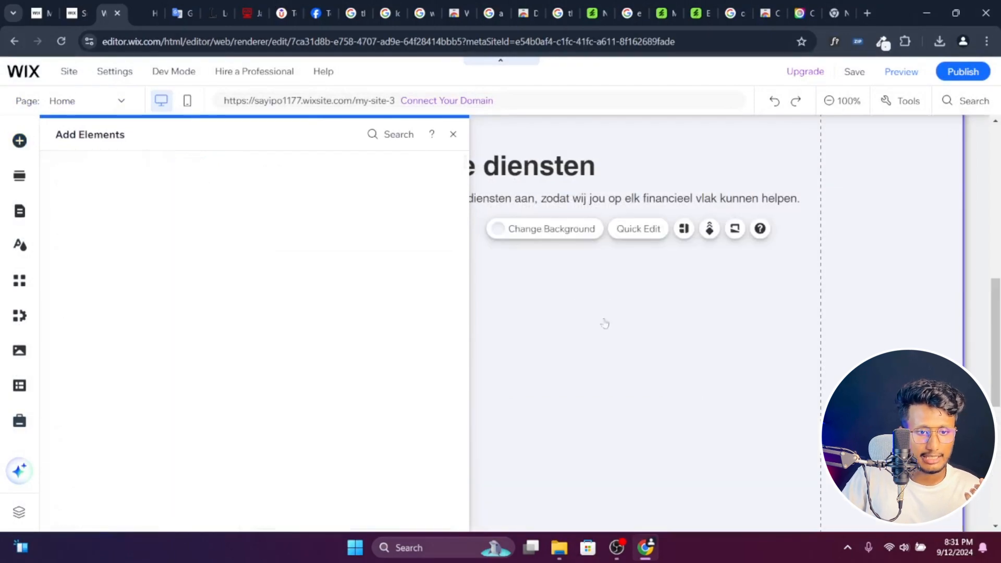
right_click(545, 270)
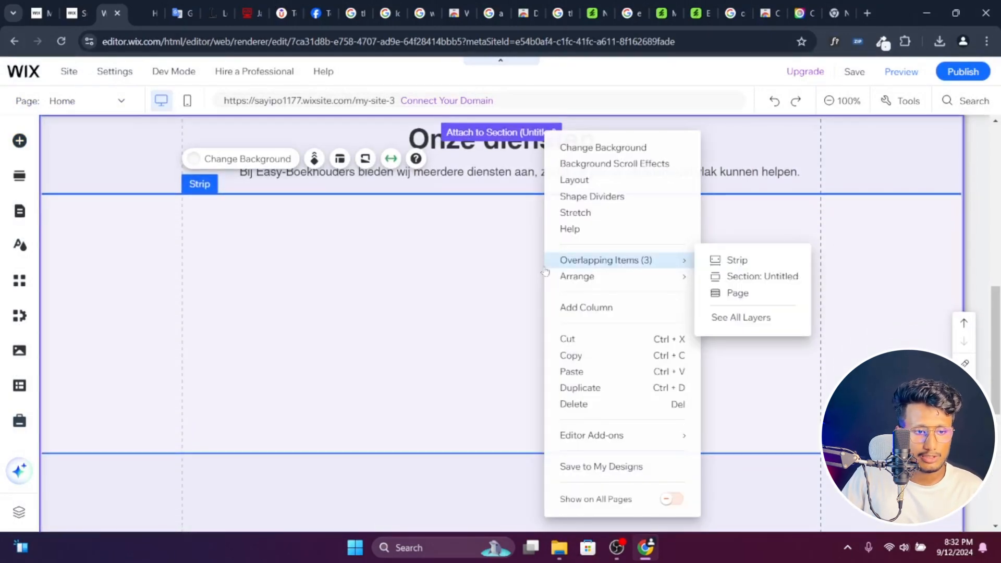
left_click(606, 180)
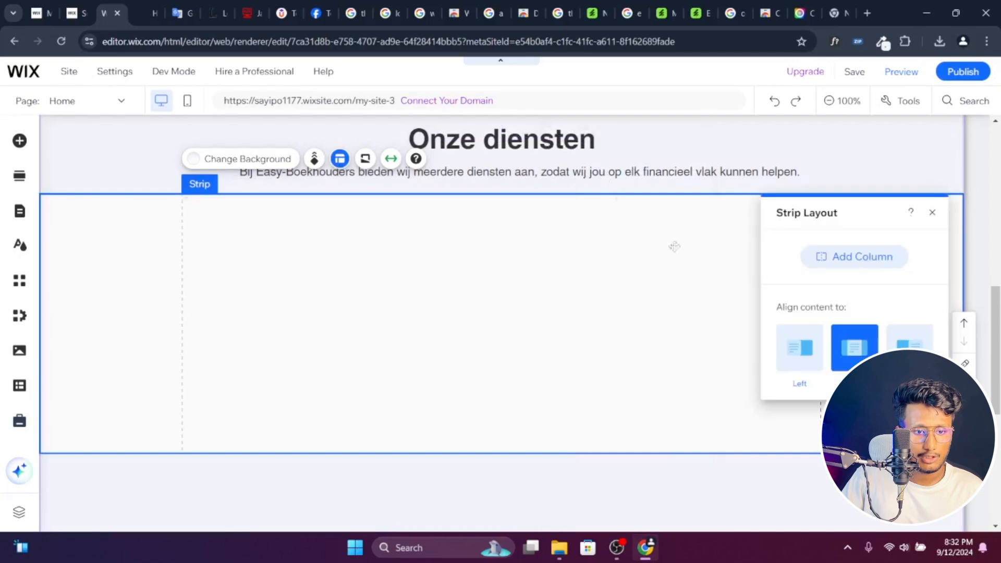
left_click(856, 271)
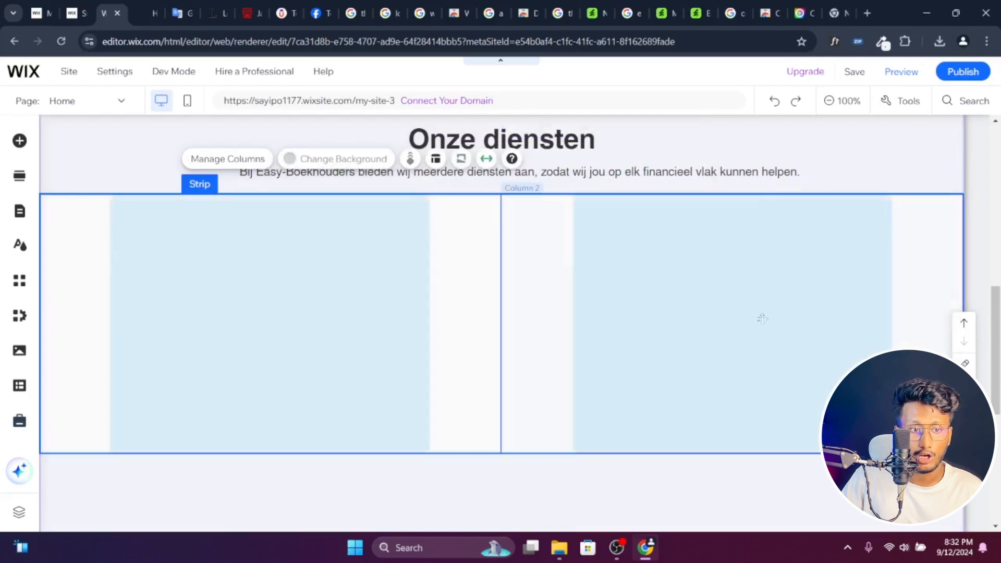
left_click(617, 548)
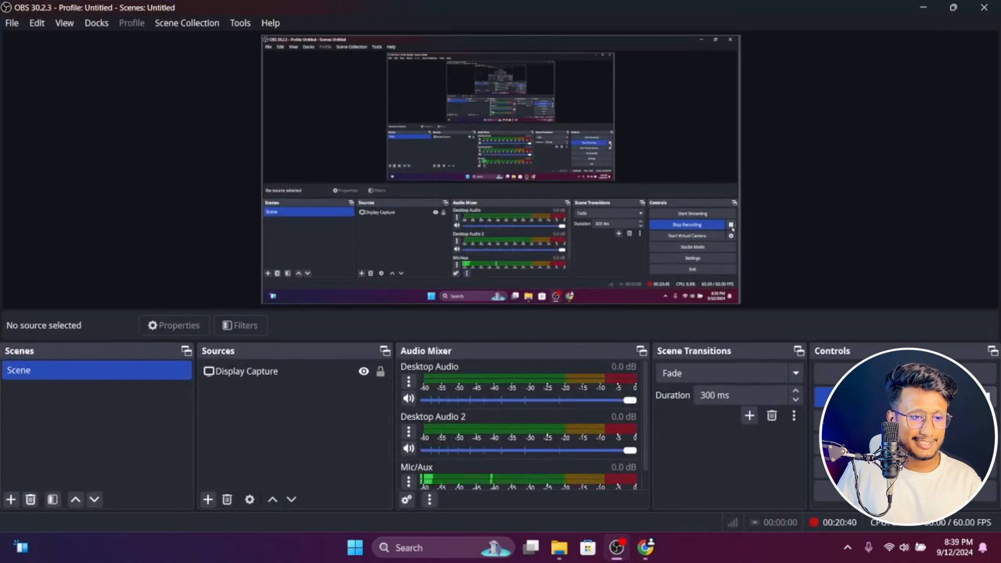
left_click(924, 7)
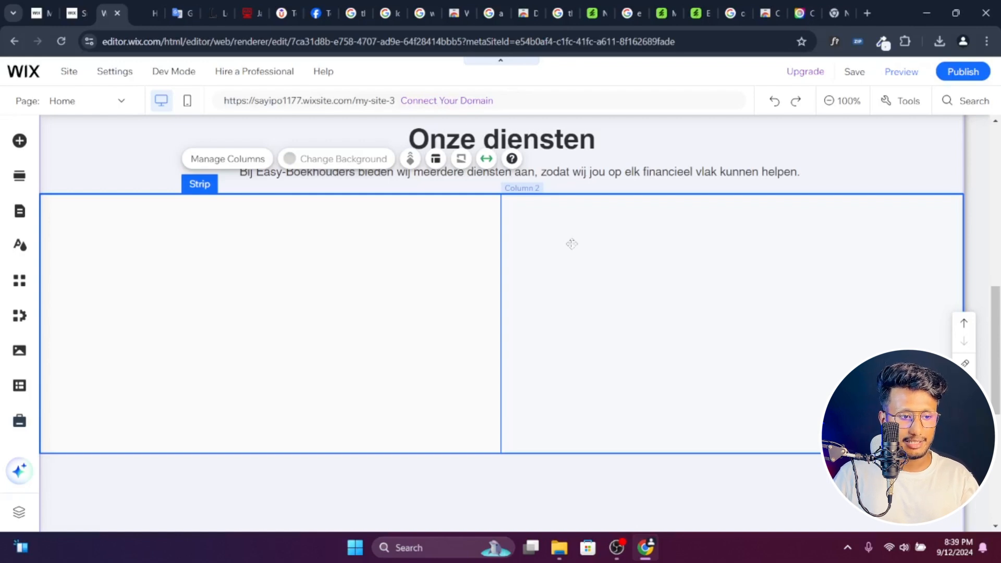
- Nudge the Onze diensten heading and the intro text slightly upward in their strip
left_click(840, 171)
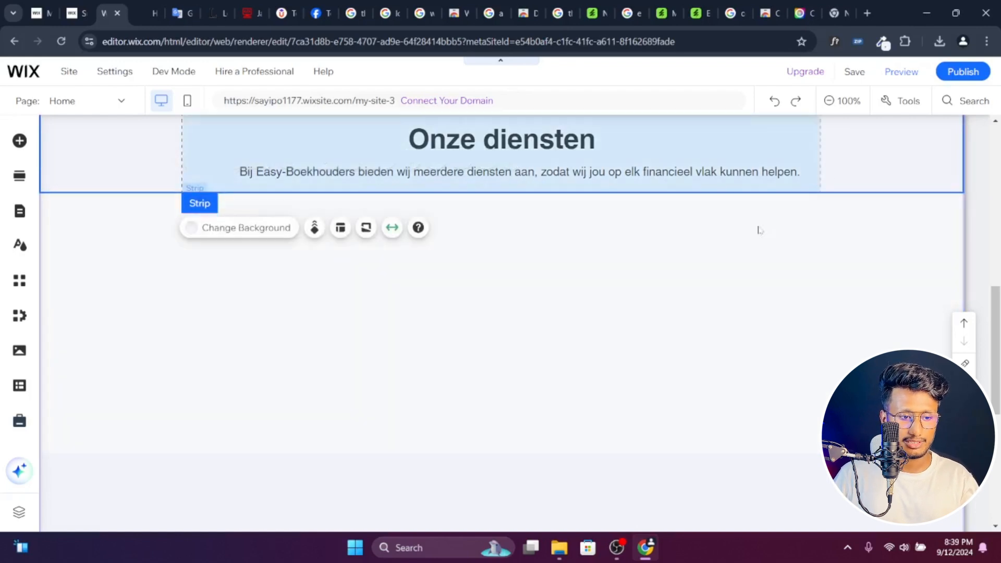
scroll(767, 231, "up", 2)
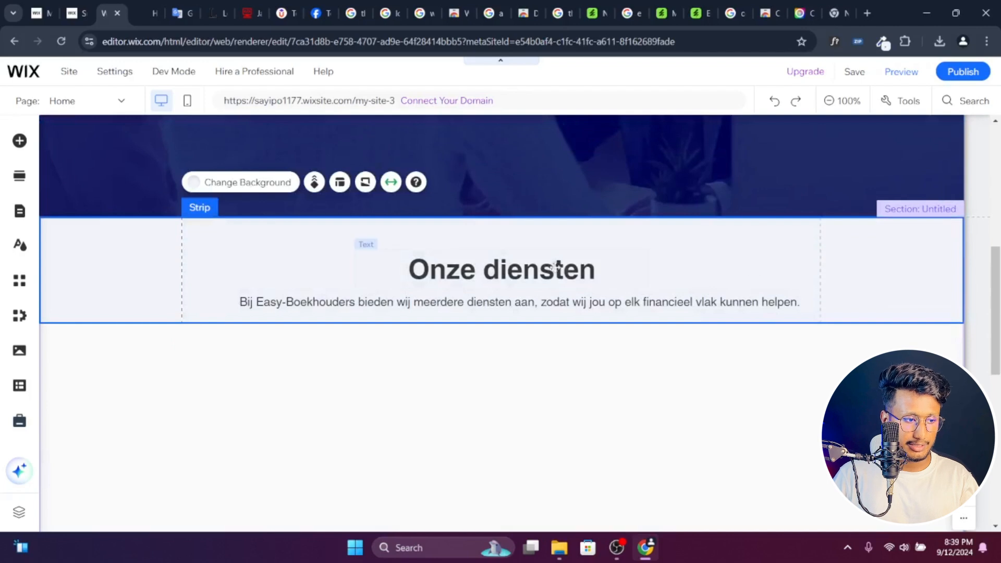
left_click_drag(555, 266, 554, 263)
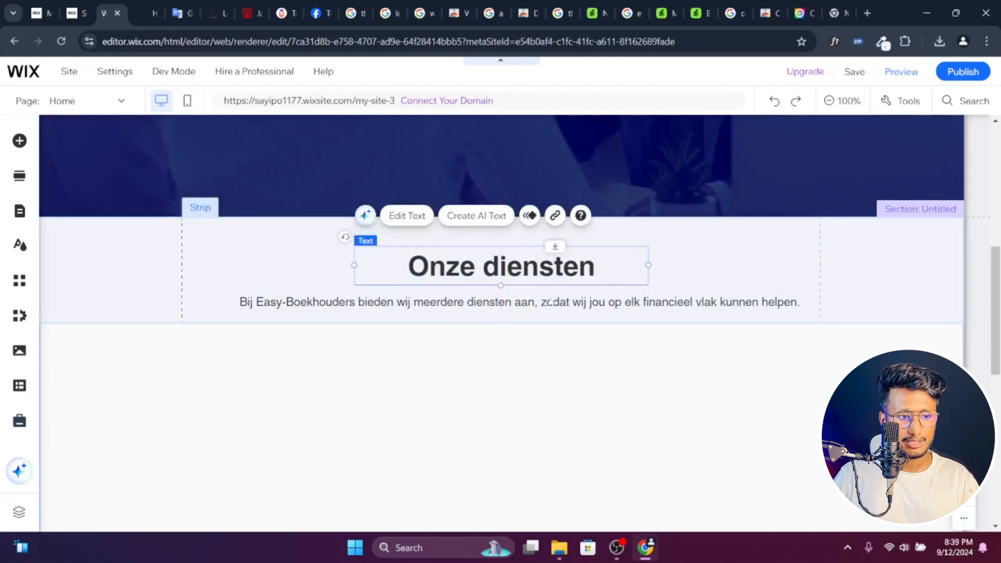
left_click_drag(553, 306, 553, 303)
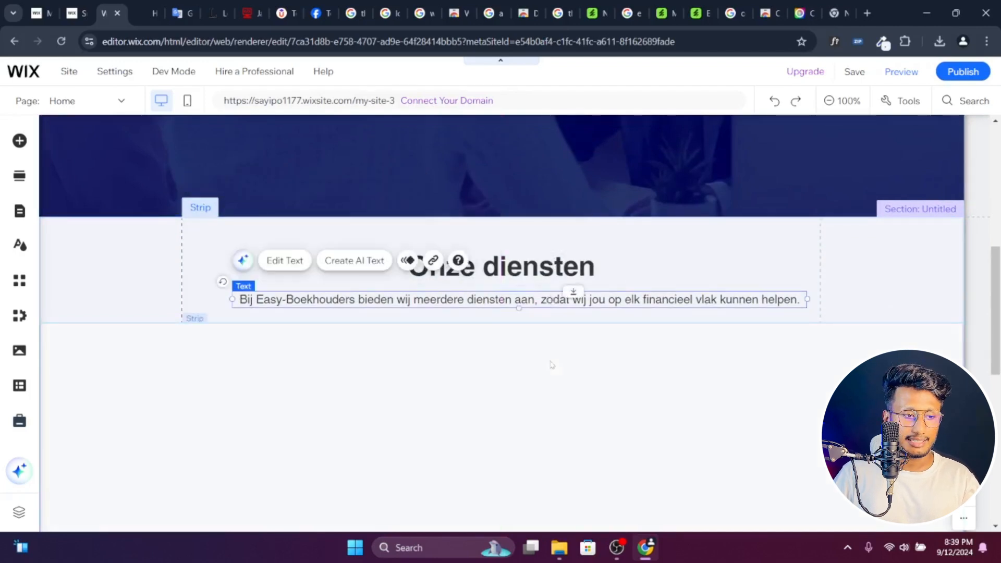
- Check the service card row on the easy-boekhouders.nl reference page and return to the two-column strip in the Wix editor
left_click(551, 361)
scroll(550, 361, "down", 3)
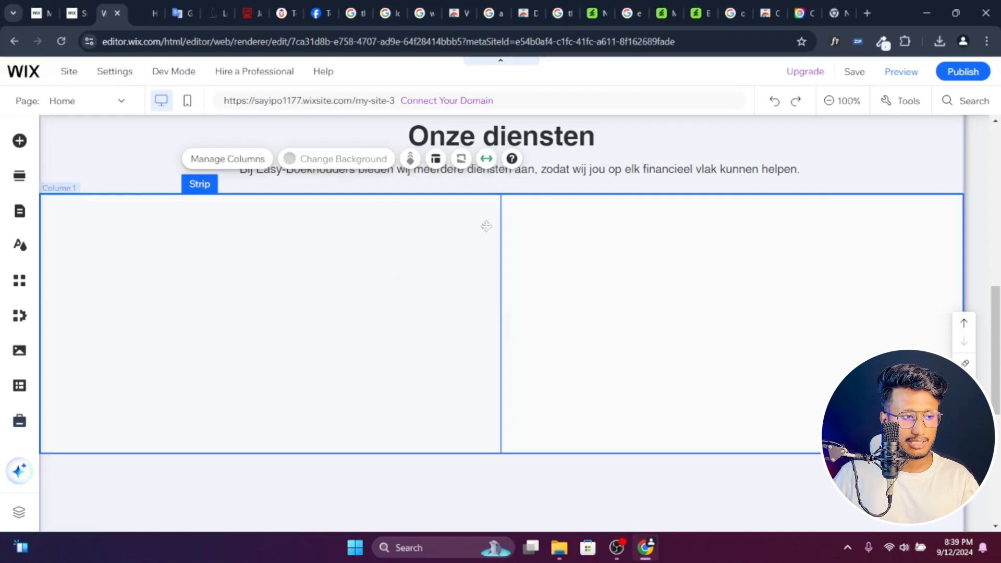
left_click(151, 13)
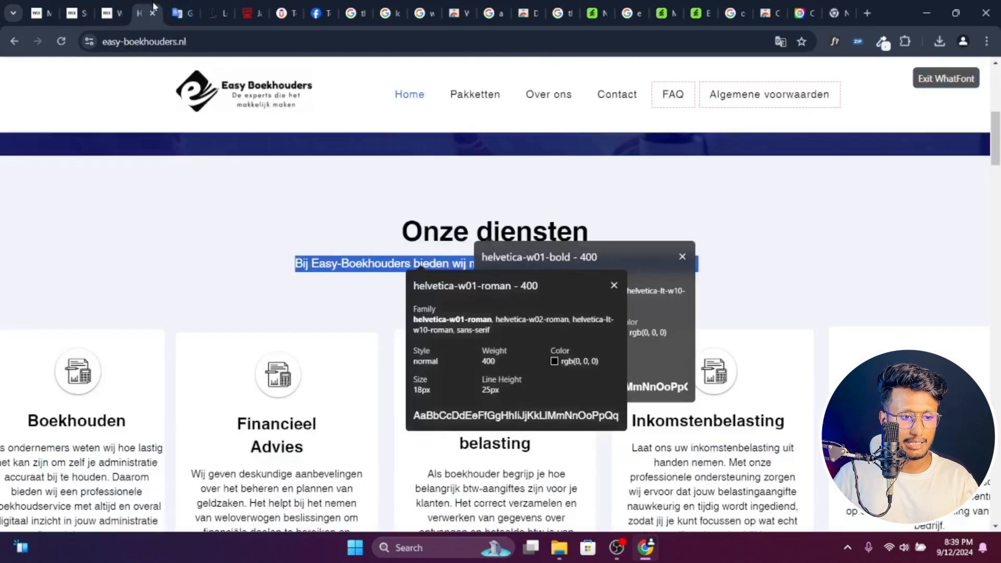
scroll(307, 247, "down", 1)
left_click(117, 9)
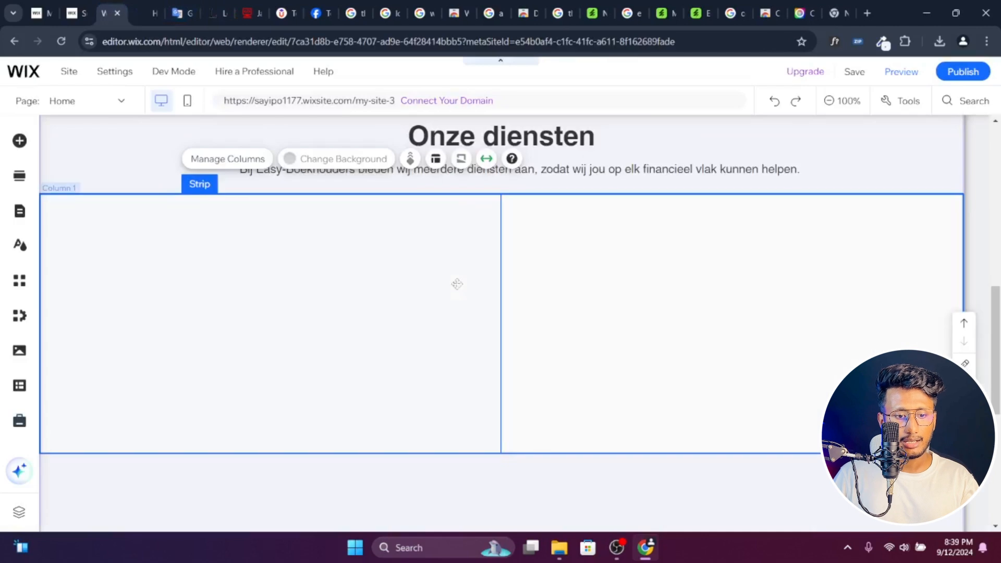
- Examine the column proportion options in the layout settings of the two-column strip
right_click(414, 278)
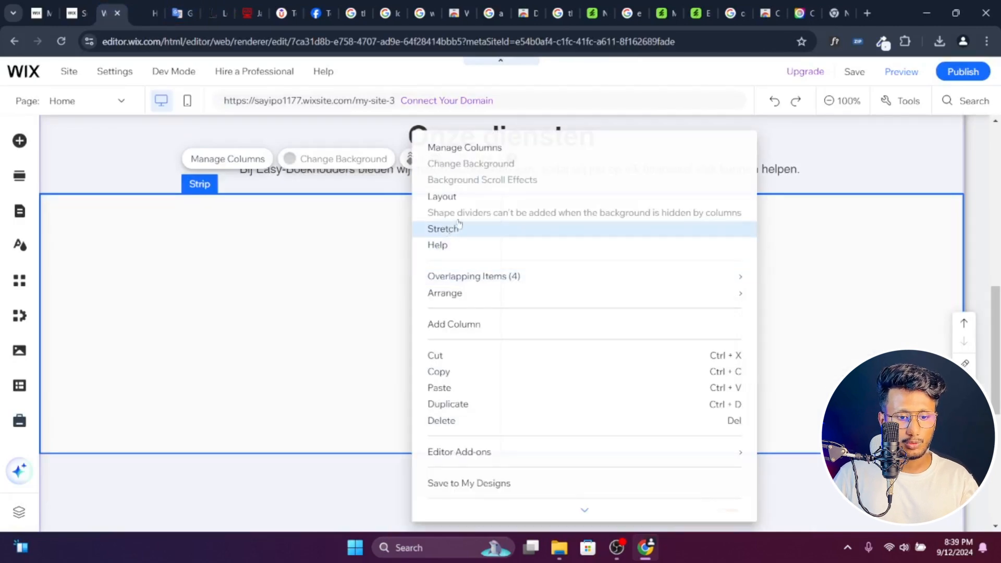
left_click(456, 199)
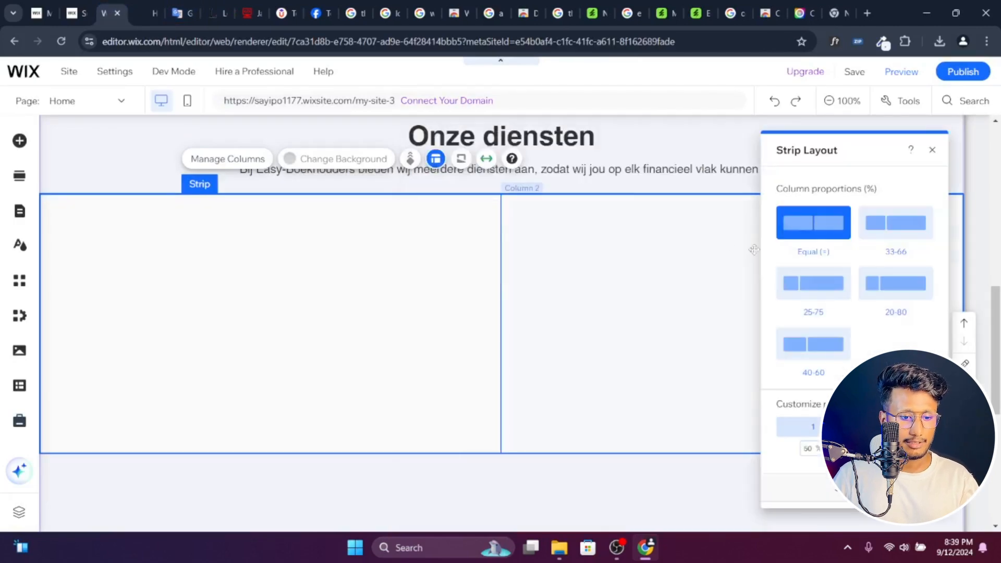
scroll(754, 250, "down", 5)
scroll(637, 369, "up", 3)
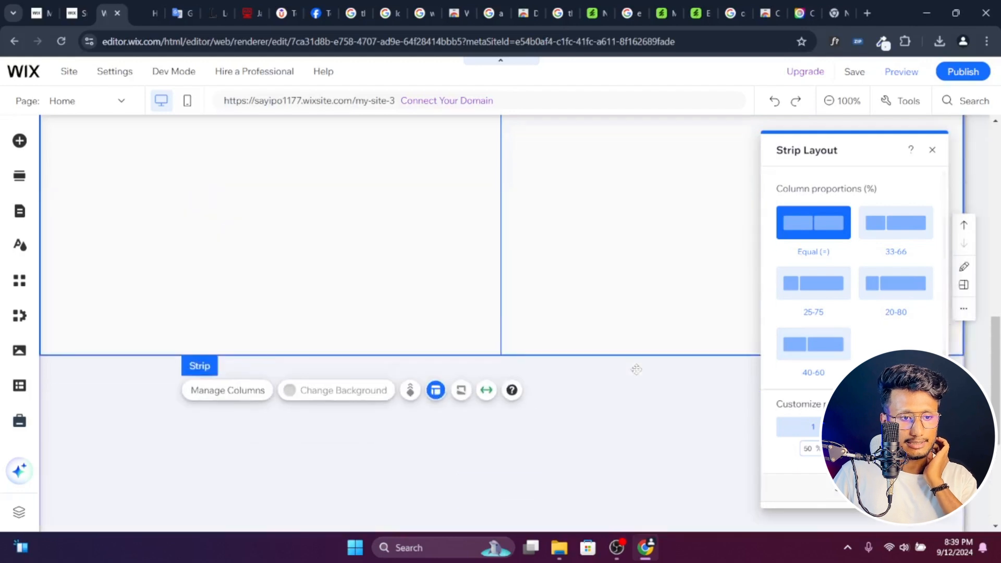
scroll(637, 370, "up", 1)
left_click(563, 343)
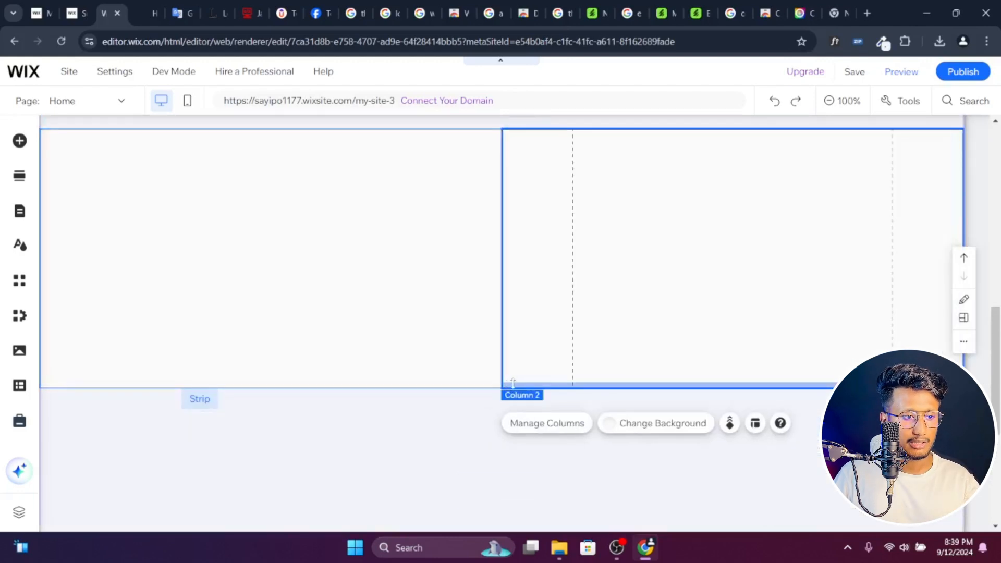
- Try right and left content alignment for the strip's second column, and set it back to Center
right_click(642, 286)
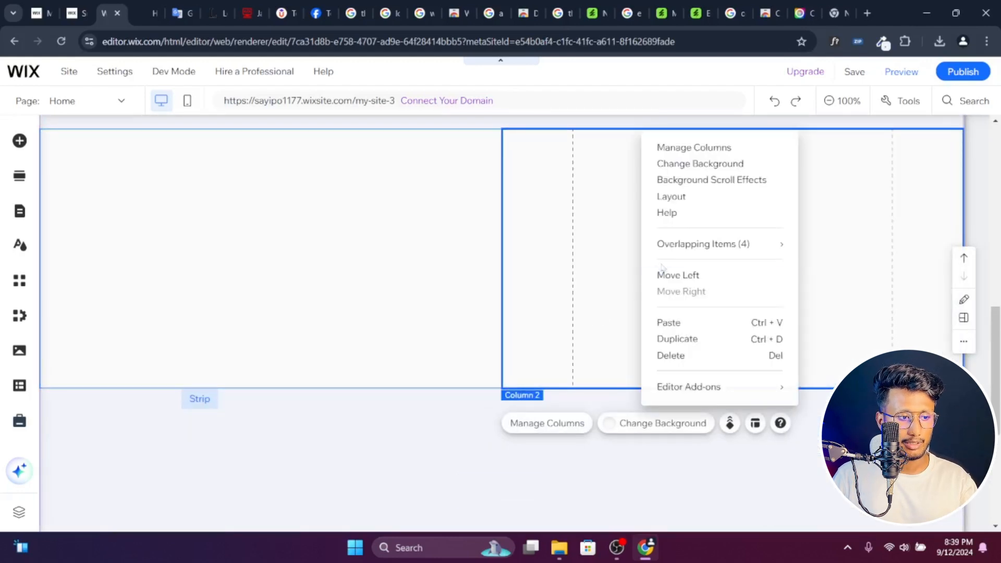
left_click(688, 196)
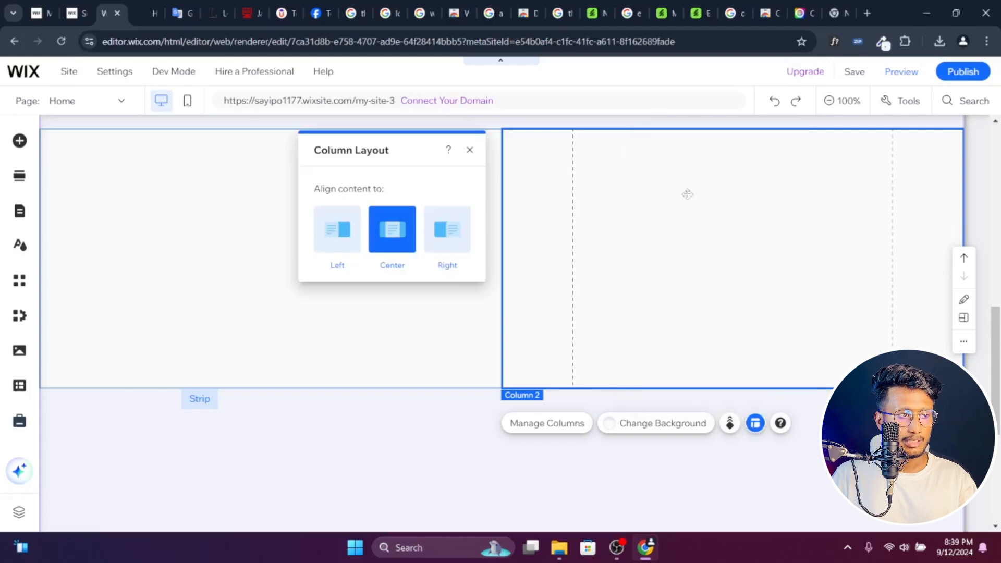
left_click(431, 233)
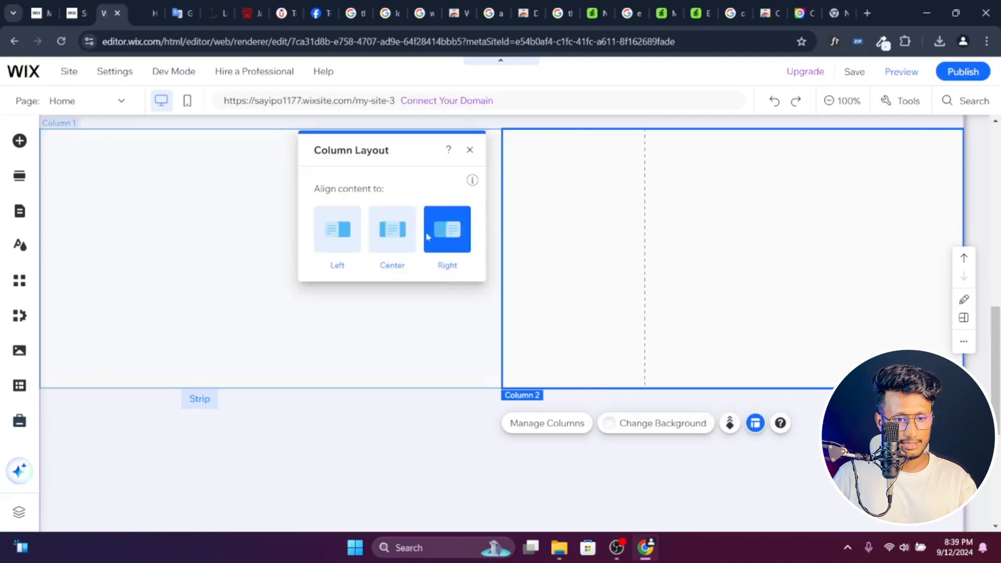
left_click(382, 235)
left_click(338, 232)
left_click(392, 239)
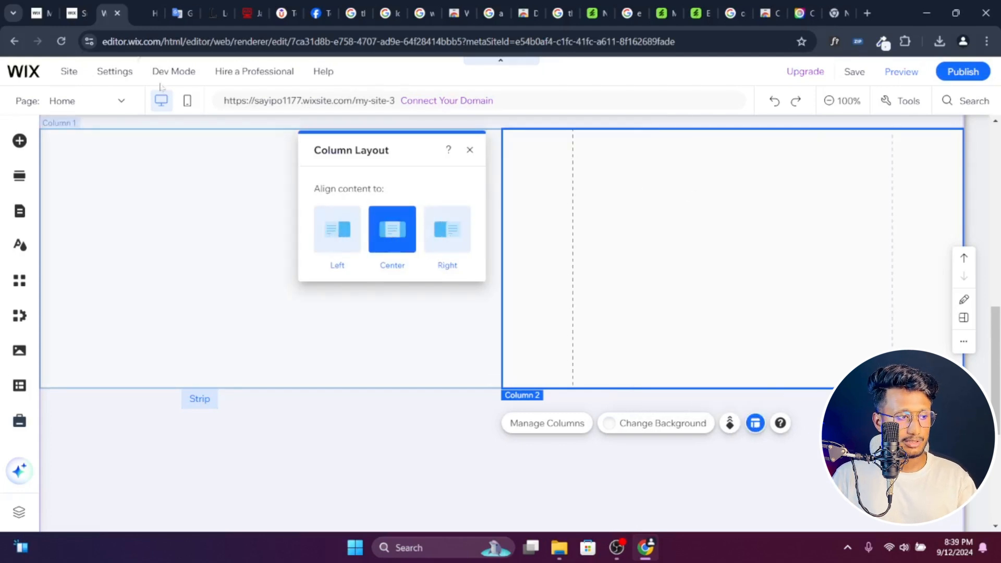
- Compare the service cards on the reference page with the Box elements available in the Wix editor
left_click(148, 6)
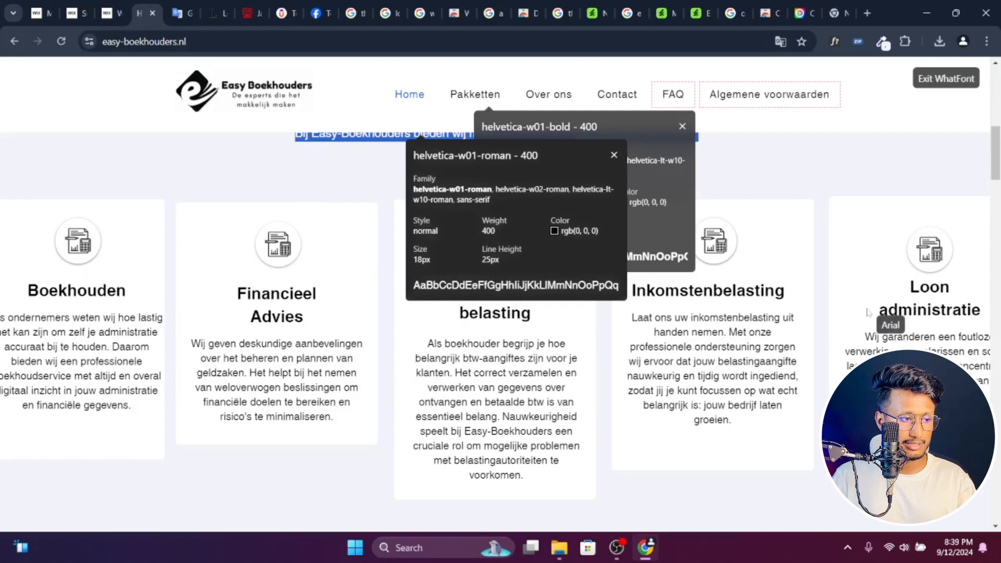
left_click(110, 13)
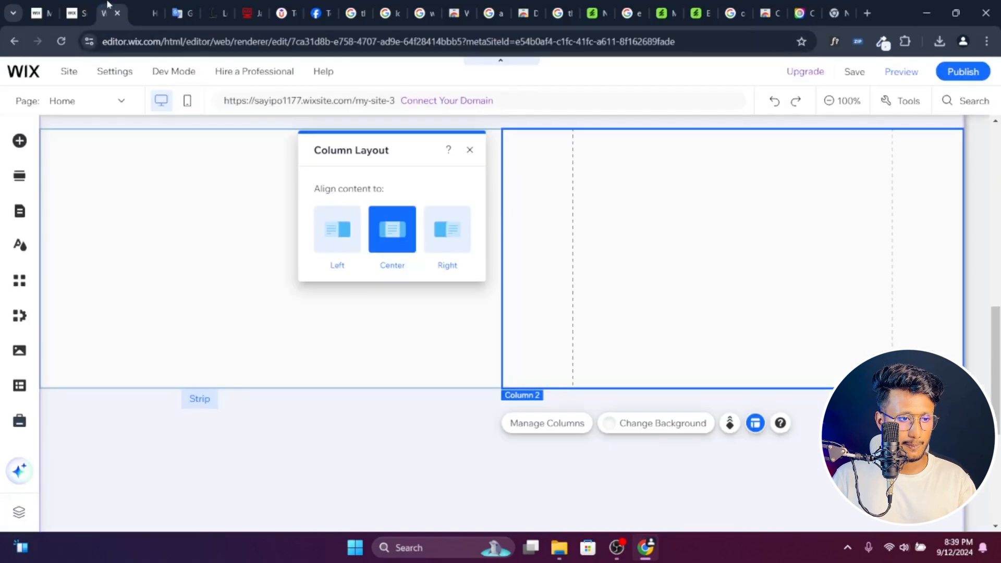
left_click(20, 140)
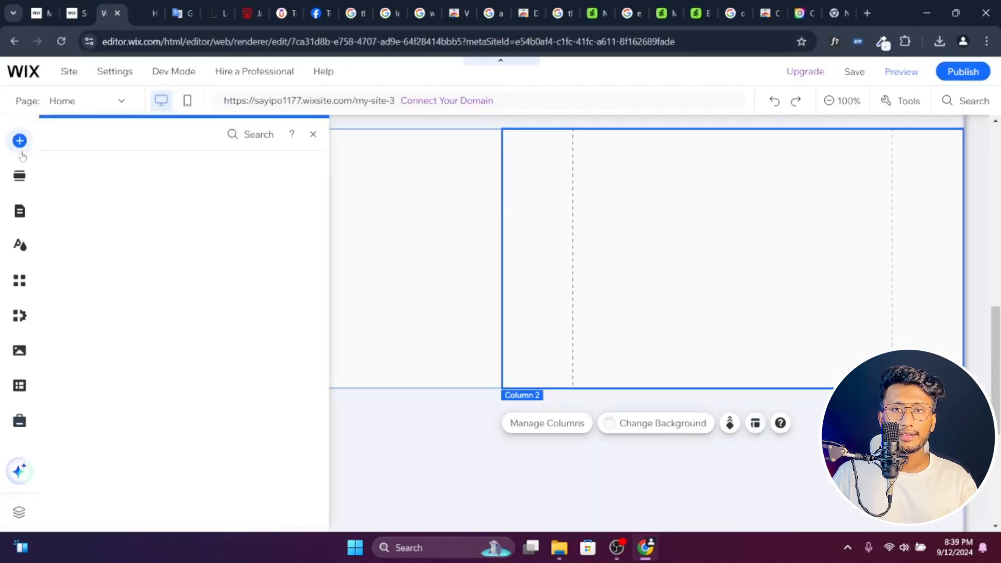
left_click(71, 252)
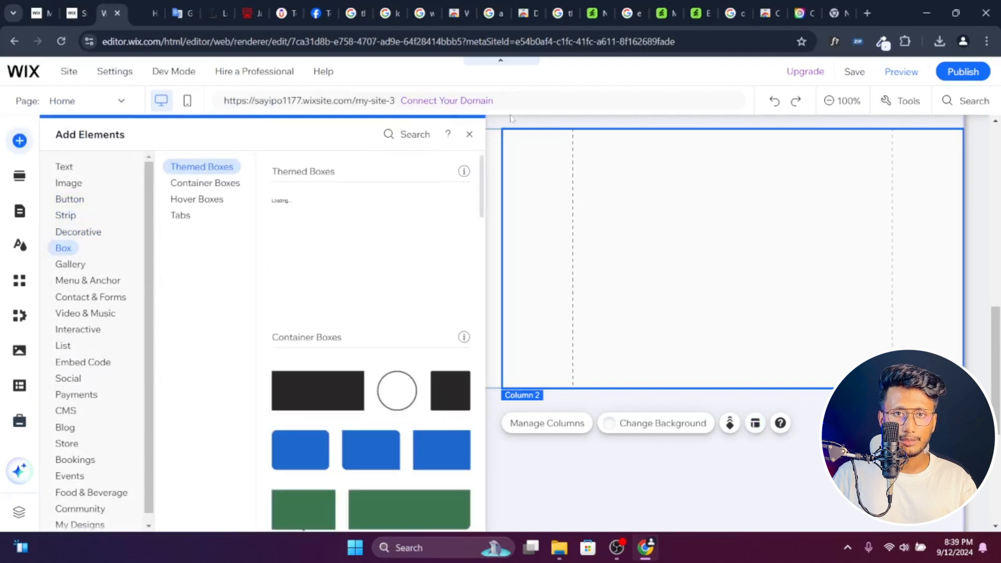
left_click(648, 229)
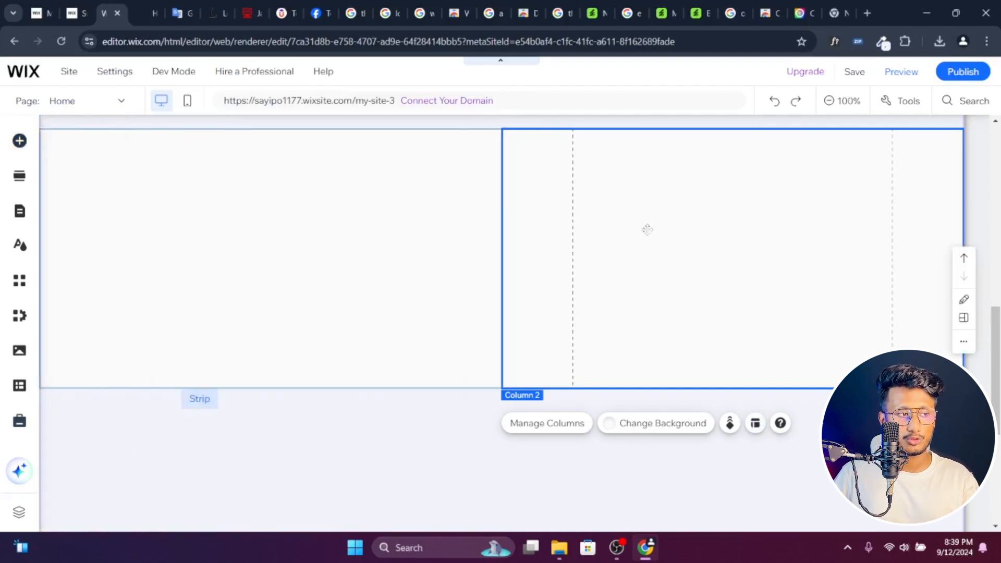
- Examine the empty strip, the reference page's service cards, and the sections below them down to the WhatsApp support block
scroll(647, 230, "up", 4)
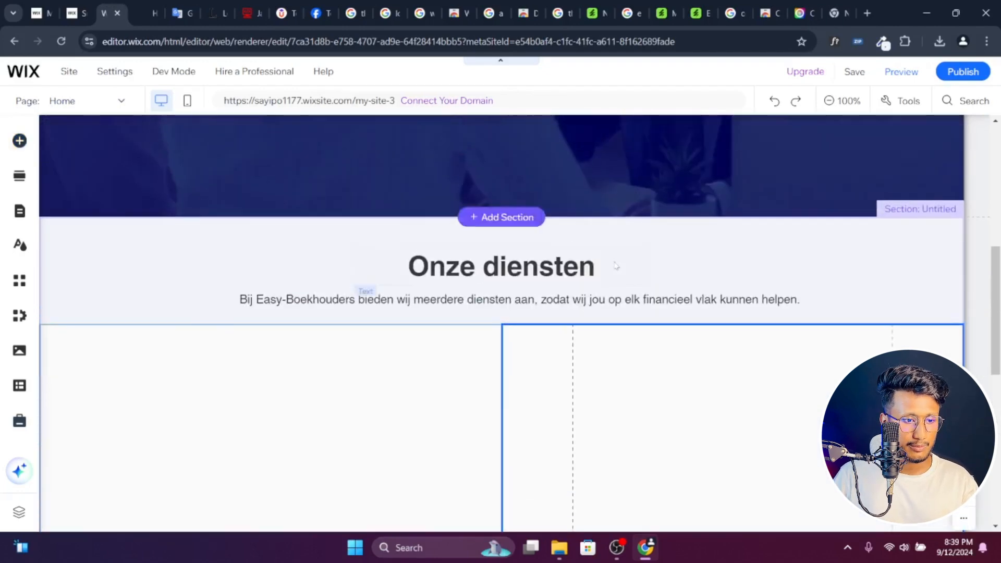
scroll(621, 262, "down", 4)
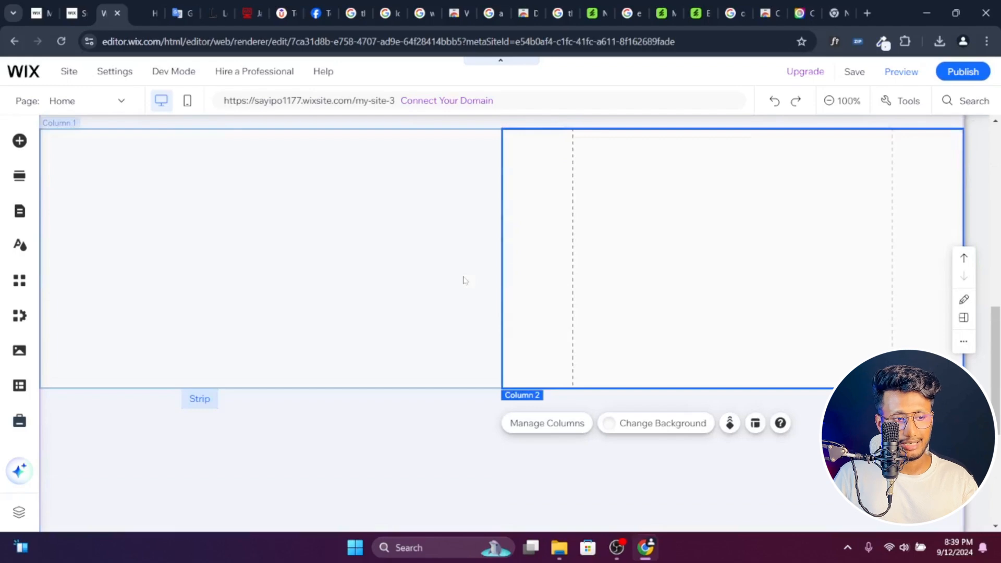
left_click(147, 13)
scroll(494, 252, "down", 3)
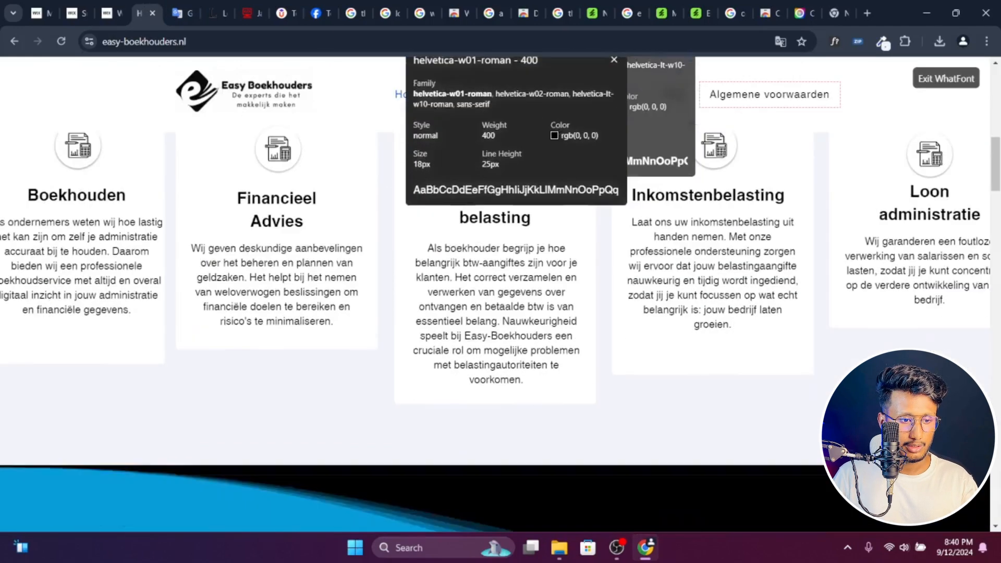
scroll(494, 252, "down", 5)
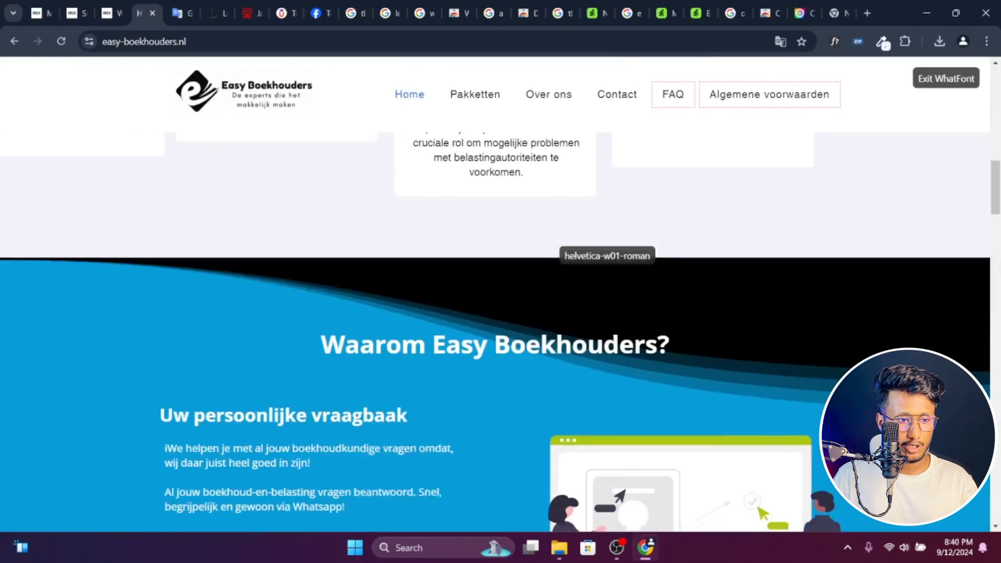
scroll(797, 238, "down", 8)
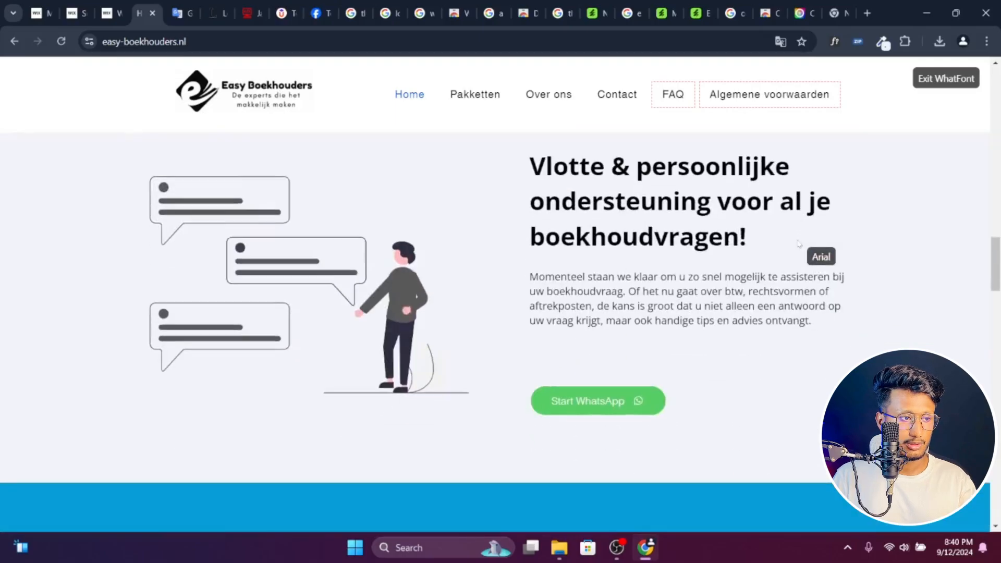